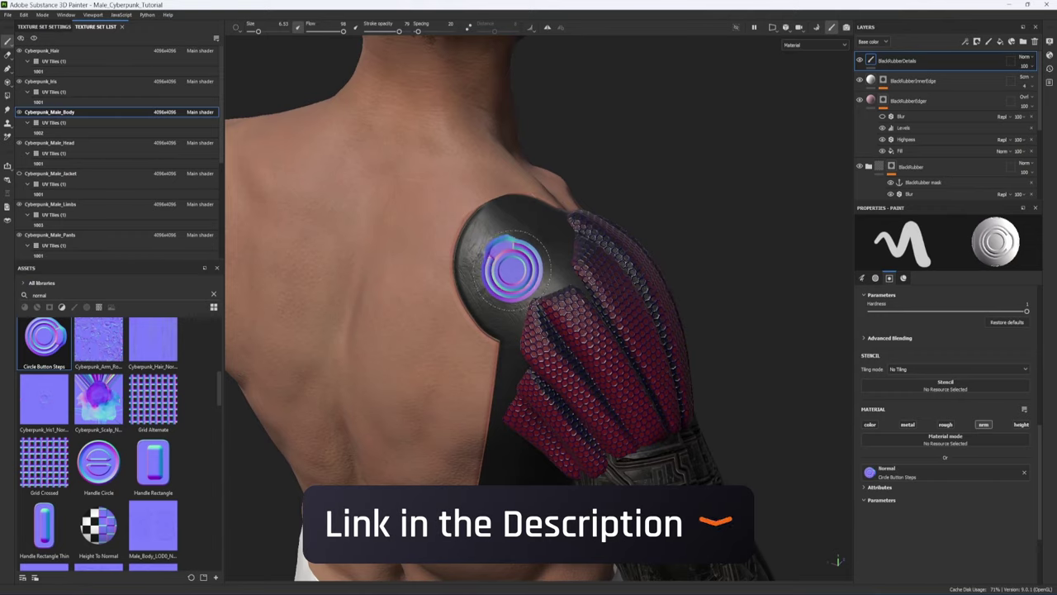
- Close the display settings
{"action": "mouse_move", "coordinate": [463, 272]}
{"action": "left_mouse_down", "text": "alt"}
{"action": "mouse_move", "coordinate": [570, 272]}
{"action": "mouse_move", "coordinate": [552, 273]}
{"action": "left_mouse_up", "text": "alt"}
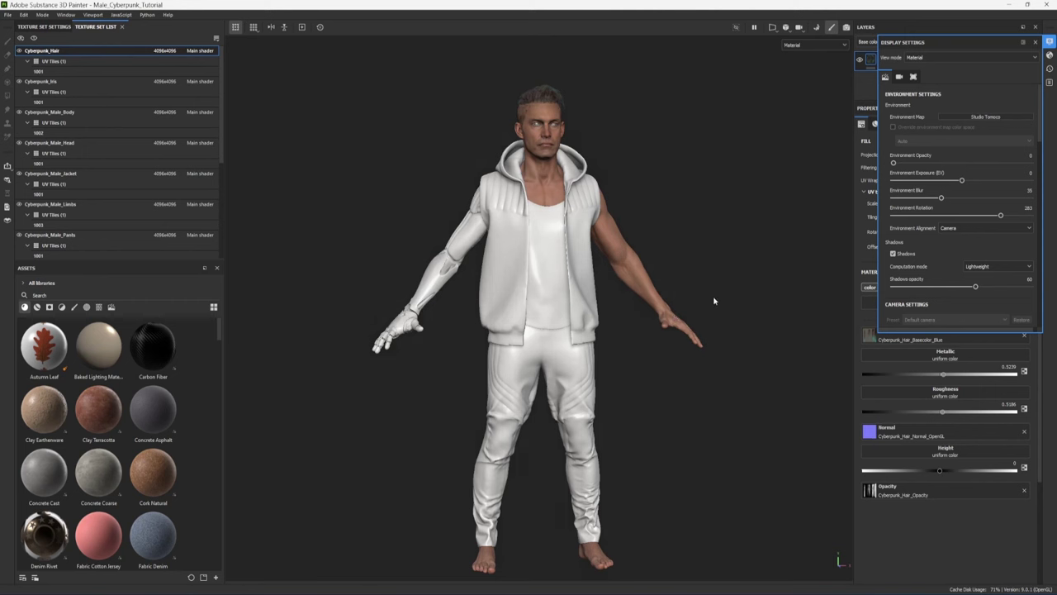
{"action": "mouse_move", "coordinate": [715, 301]}
{"action": "left_mouse_down", "text": "alt"}
{"action": "mouse_move", "coordinate": [670, 300]}
{"action": "mouse_move", "coordinate": [740, 295]}
{"action": "mouse_move", "coordinate": [616, 302]}
{"action": "mouse_move", "coordinate": [718, 299]}
{"action": "mouse_move", "coordinate": [713, 290]}
{"action": "left_mouse_up", "text": "alt"}
{"action": "left_click", "coordinate": [785, 367]}
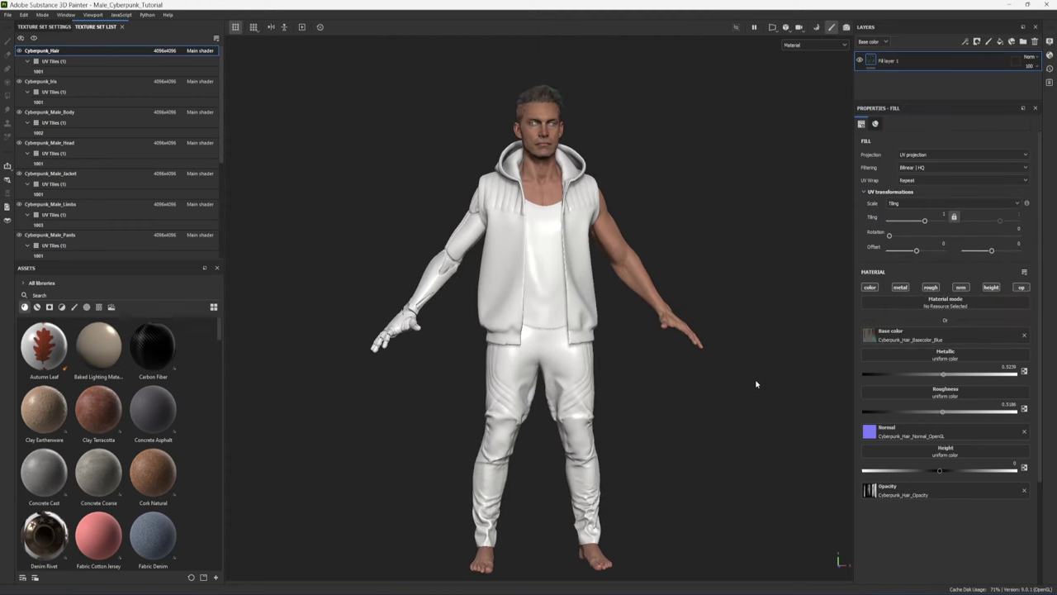
- View the baked mesh maps on the character, including ambient occlusion and curvature, and return to the material view
{"action": "left_click_drag", "start_coordinate": [703, 383], "coordinate": [725, 373], "text": "alt"}
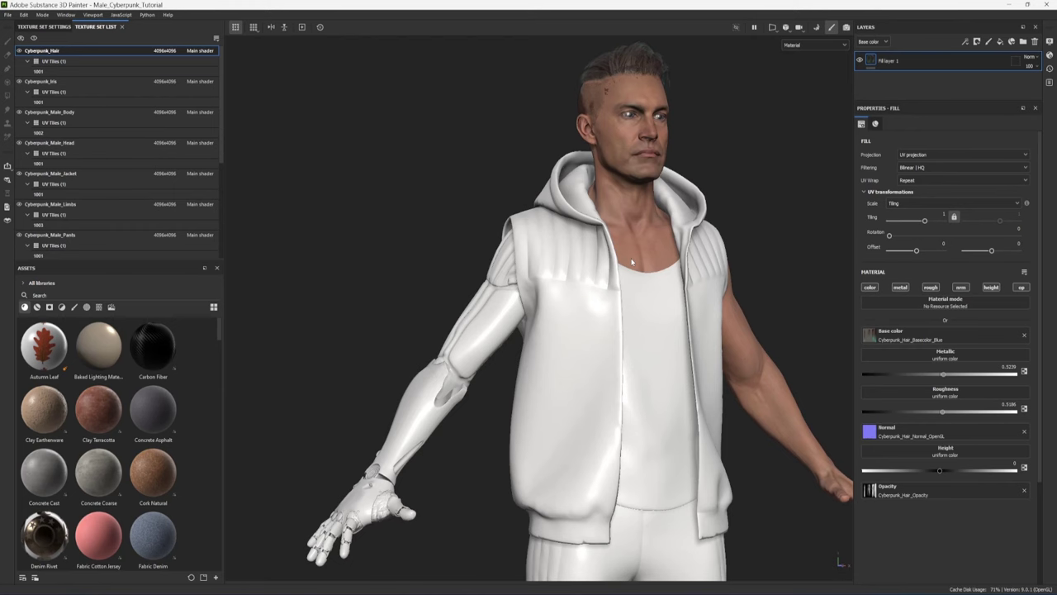
{"action": "key", "text": "b"}
{"action": "key", "text": "b"}
{"action": "key", "text": "b"}
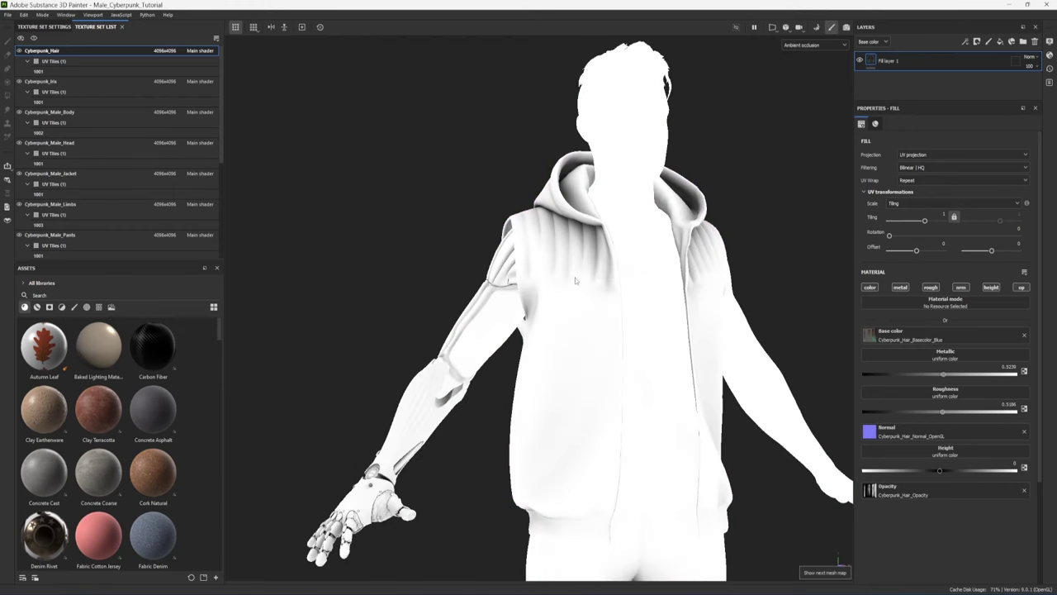
{"action": "key", "text": "b"}
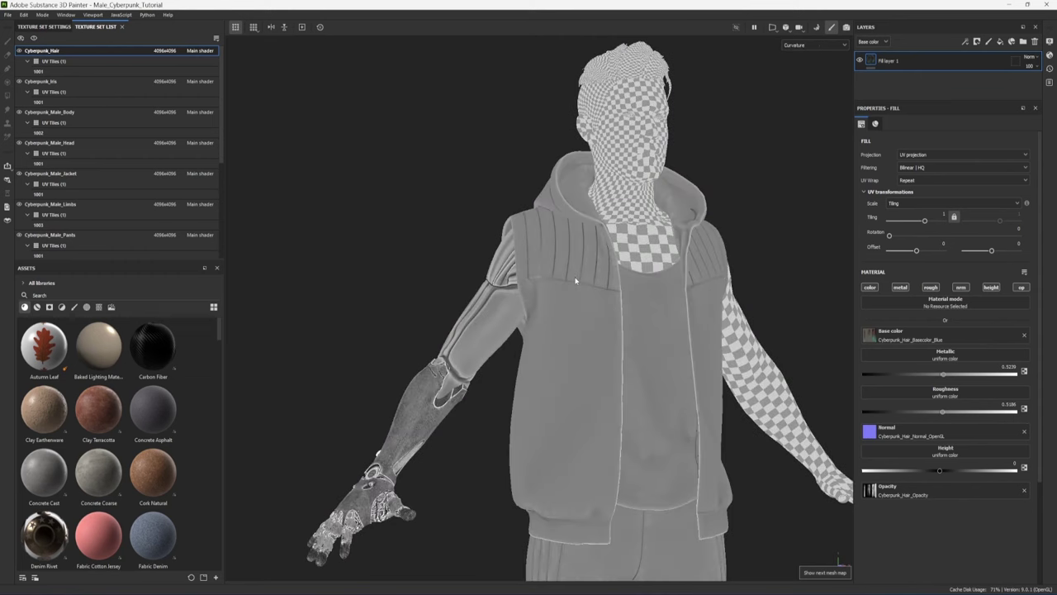
{"action": "key", "text": "m"}
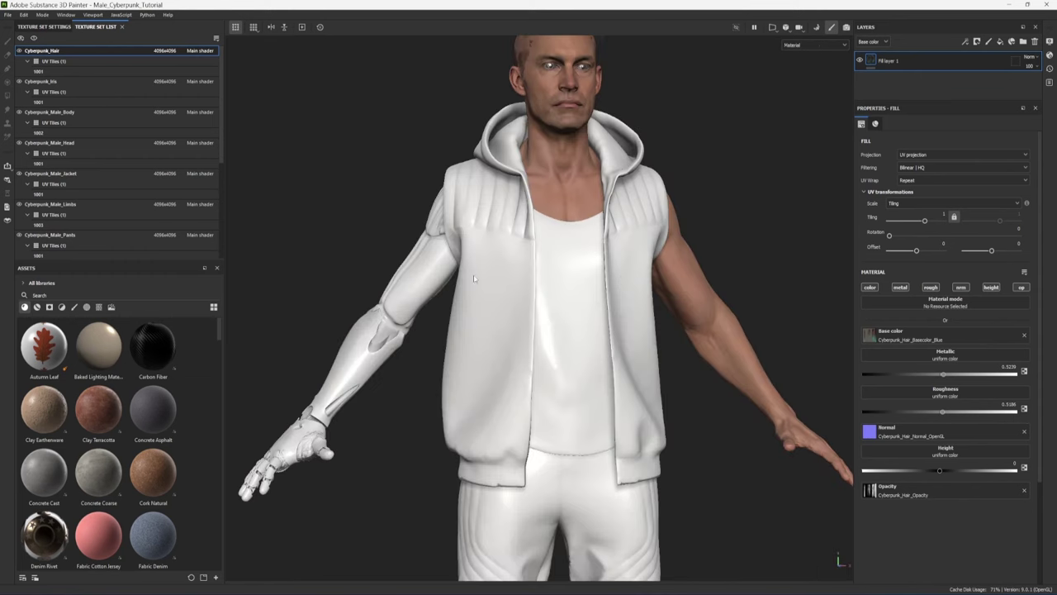
- Hide the Cyberpunk_Male_Jacket and Cyberpunk_Male_Shirt texture sets to expose the torso
{"action": "mouse_move", "coordinate": [454, 277]}
{"action": "left_mouse_down", "text": "alt"}
{"action": "mouse_move", "coordinate": [621, 281]}
{"action": "mouse_move", "coordinate": [609, 304]}
{"action": "mouse_move", "coordinate": [470, 302]}
{"action": "mouse_move", "coordinate": [457, 273]}
{"action": "mouse_move", "coordinate": [443, 270]}
{"action": "left_mouse_up", "text": "alt"}
{"action": "scroll", "coordinate": [589, 263], "scroll_direction": "down", "scroll_amount": 1}
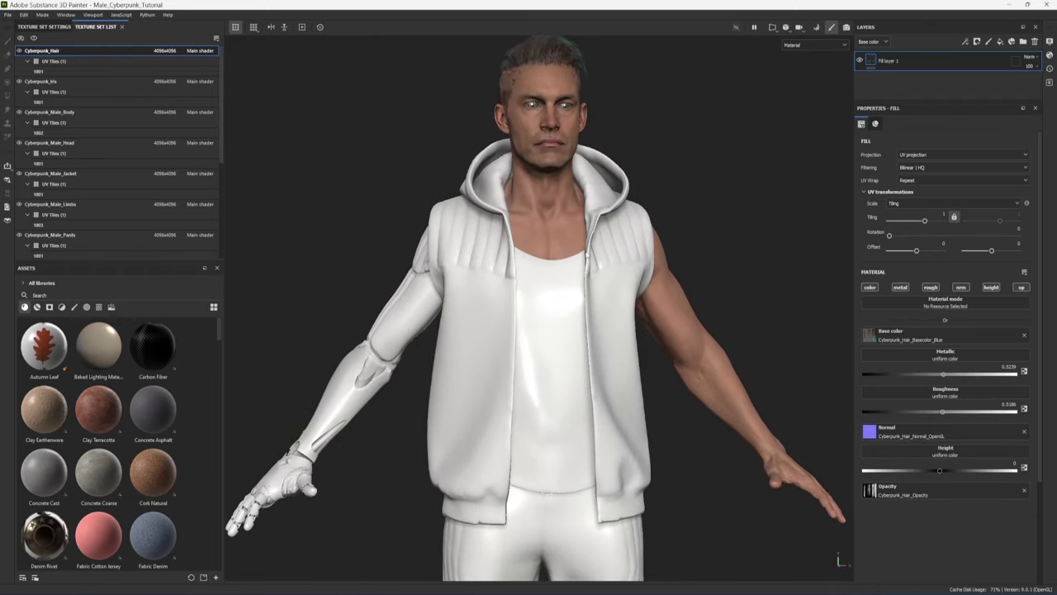
{"action": "left_click", "coordinate": [20, 174]}
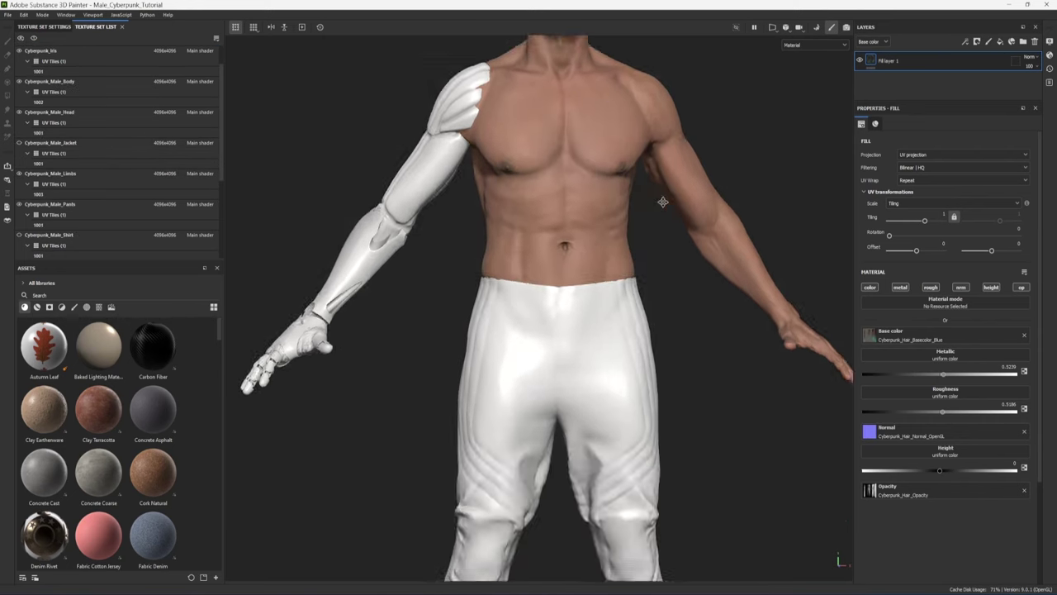
- Select the Cyberpunk_Male_Head texture set
{"action": "middle_click_drag", "start_coordinate": [663, 202], "coordinate": [645, 316], "text": "alt"}
{"action": "left_click_drag", "start_coordinate": [645, 317], "coordinate": [529, 314], "text": "alt"}
{"action": "scroll", "coordinate": [570, 194], "scroll_direction": "up", "scroll_amount": 3}
{"action": "scroll", "coordinate": [192, 178], "scroll_direction": "up", "scroll_amount": 1}
{"action": "left_click", "coordinate": [66, 145]}
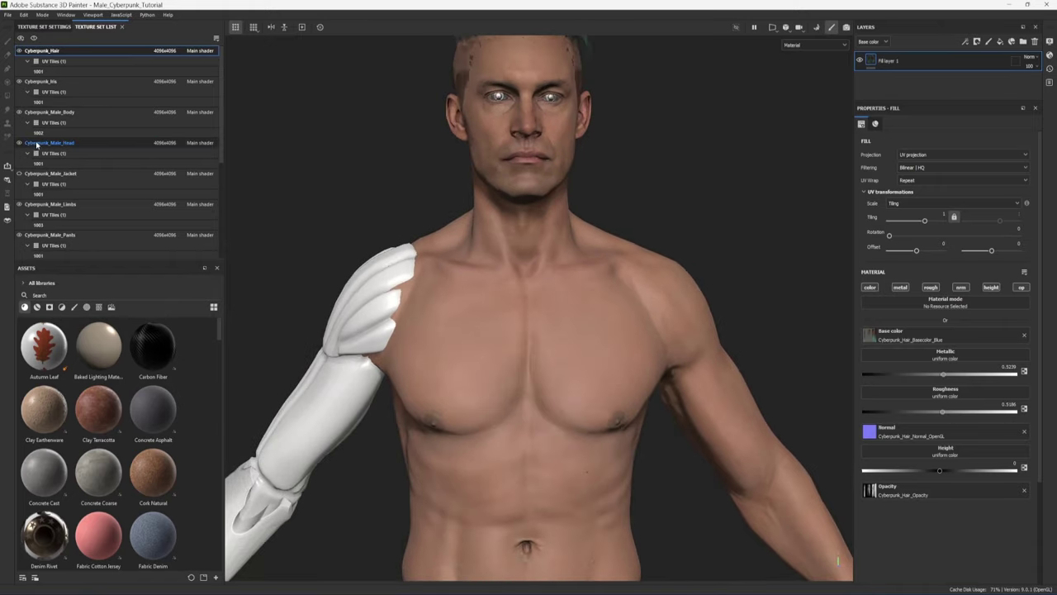
- Switch the head, body and limbs texture sets off and back on to check which parts each covers
{"action": "left_click", "coordinate": [20, 143]}
{"action": "left_click", "coordinate": [20, 143]}
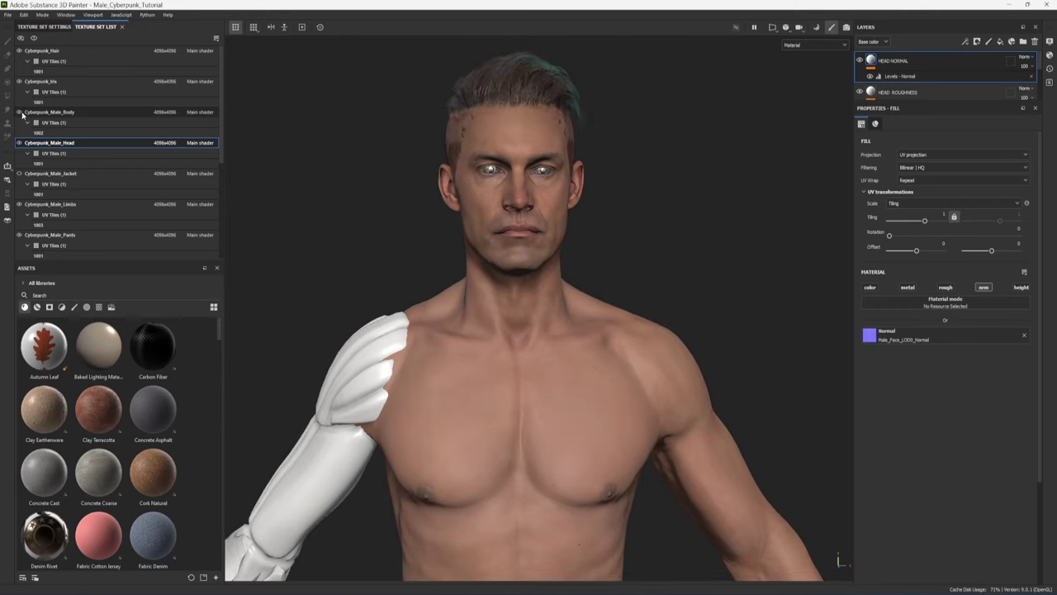
{"action": "left_click", "coordinate": [20, 111]}
{"action": "left_click", "coordinate": [20, 111]}
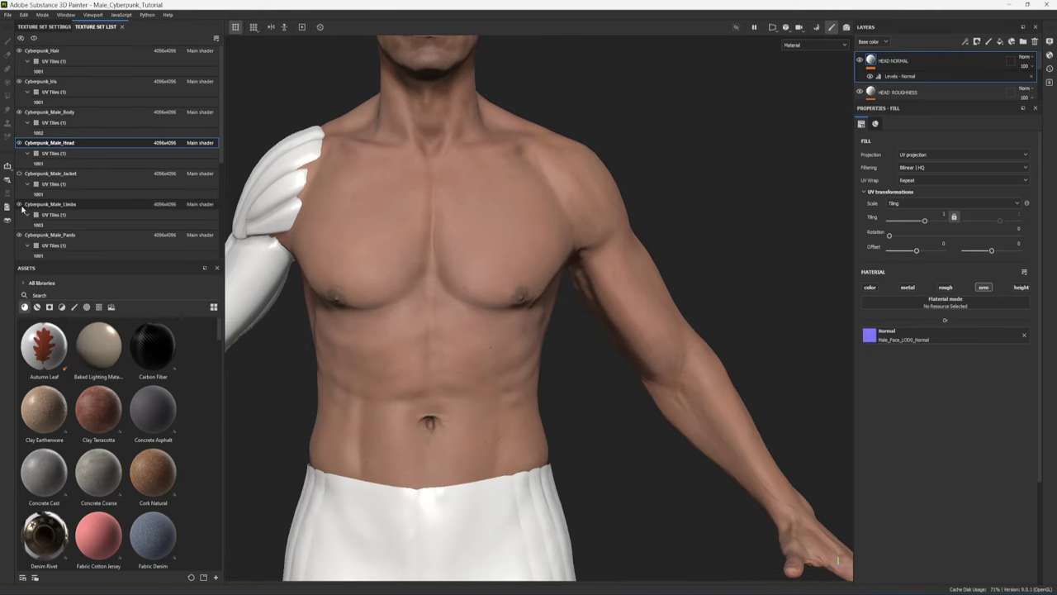
{"action": "left_click", "coordinate": [20, 205]}
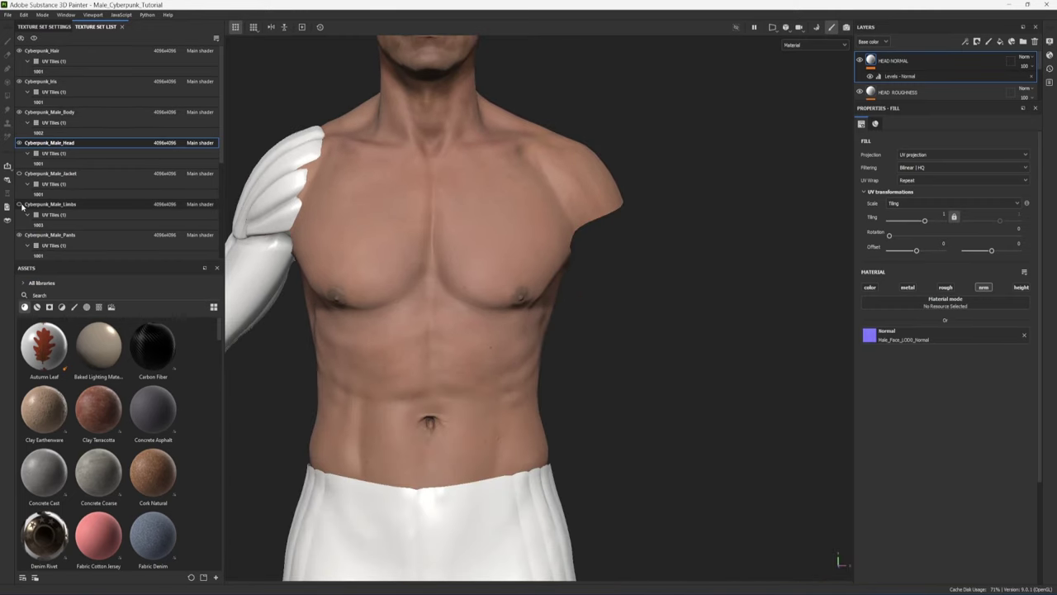
{"action": "left_click", "coordinate": [20, 205]}
{"action": "middle_click_drag", "start_coordinate": [455, 161], "coordinate": [548, 361], "text": "alt"}
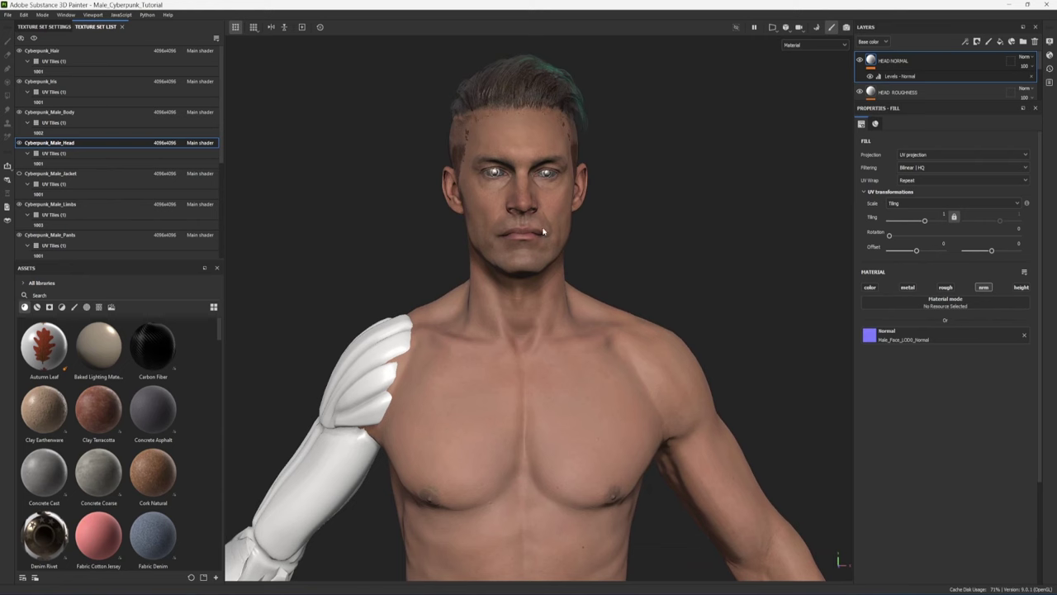
- Enlarge the layer stack and preview the alternative skin tones by hiding and restoring the HEAD COLOR - BROWN and HEAD COLOR - BLACK layers
{"action": "left_click_drag", "start_coordinate": [928, 100], "coordinate": [931, 199]}
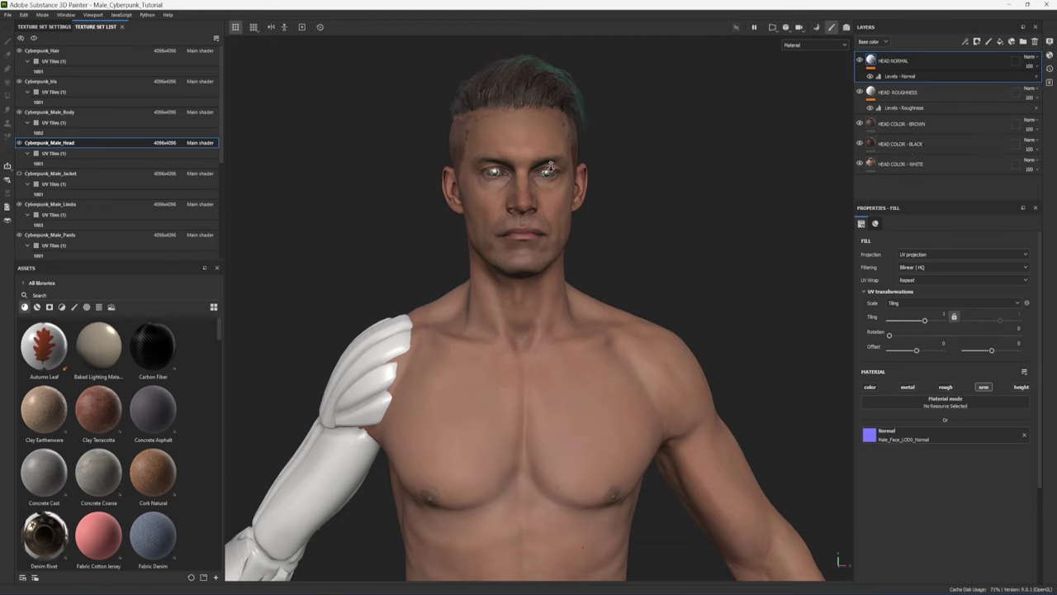
{"action": "scroll", "coordinate": [549, 167], "scroll_direction": "up", "scroll_amount": 3}
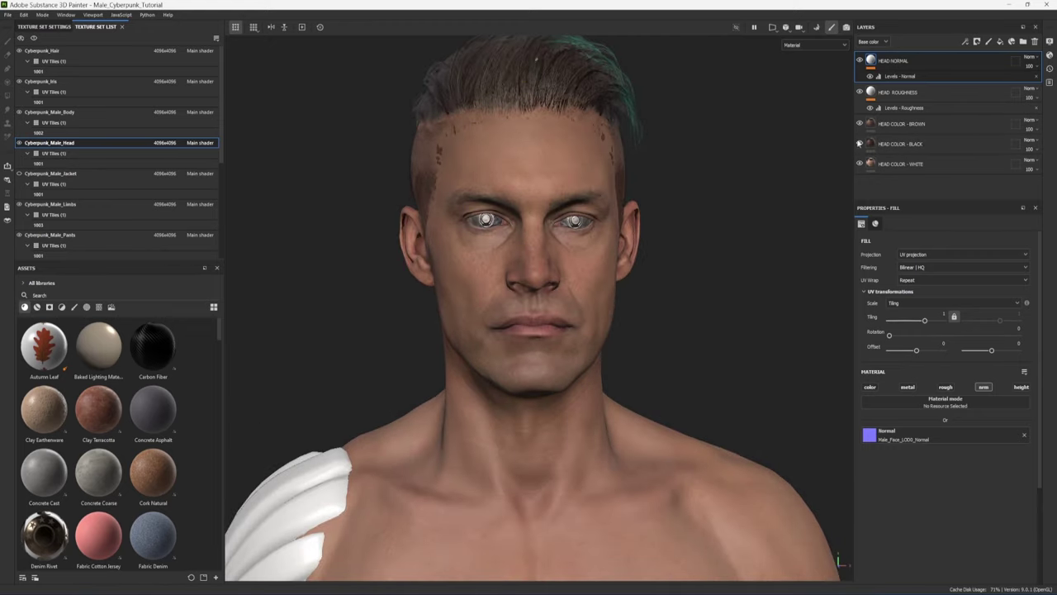
{"action": "left_click", "coordinate": [859, 123]}
{"action": "left_click_drag", "start_coordinate": [779, 272], "coordinate": [807, 262], "text": "alt"}
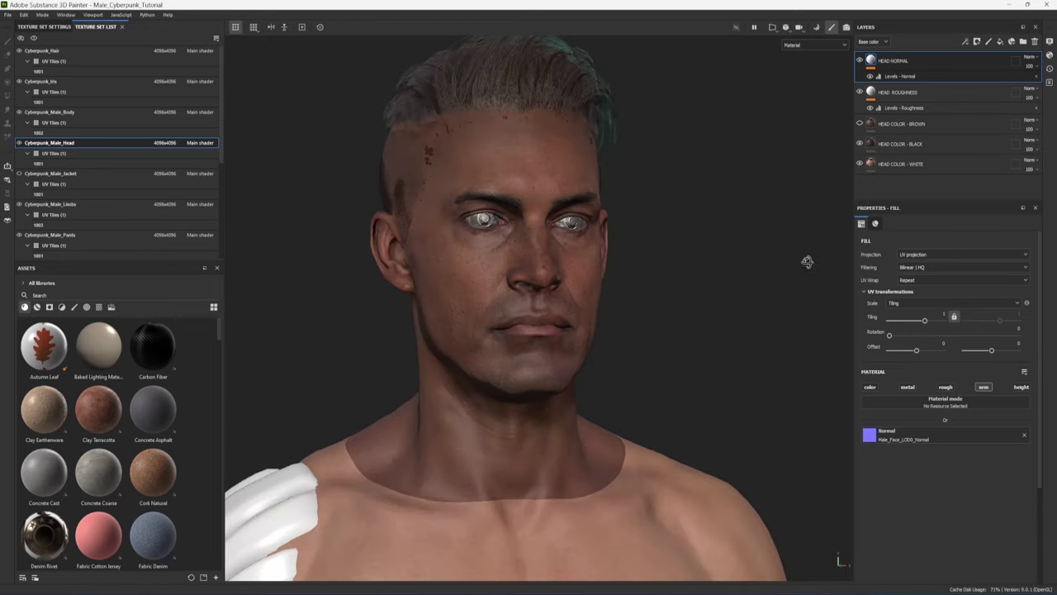
{"action": "left_click", "coordinate": [860, 144]}
{"action": "left_click_drag", "start_coordinate": [776, 302], "coordinate": [744, 305], "text": "alt"}
{"action": "middle_click_drag", "start_coordinate": [746, 376], "coordinate": [712, 236], "text": "alt"}
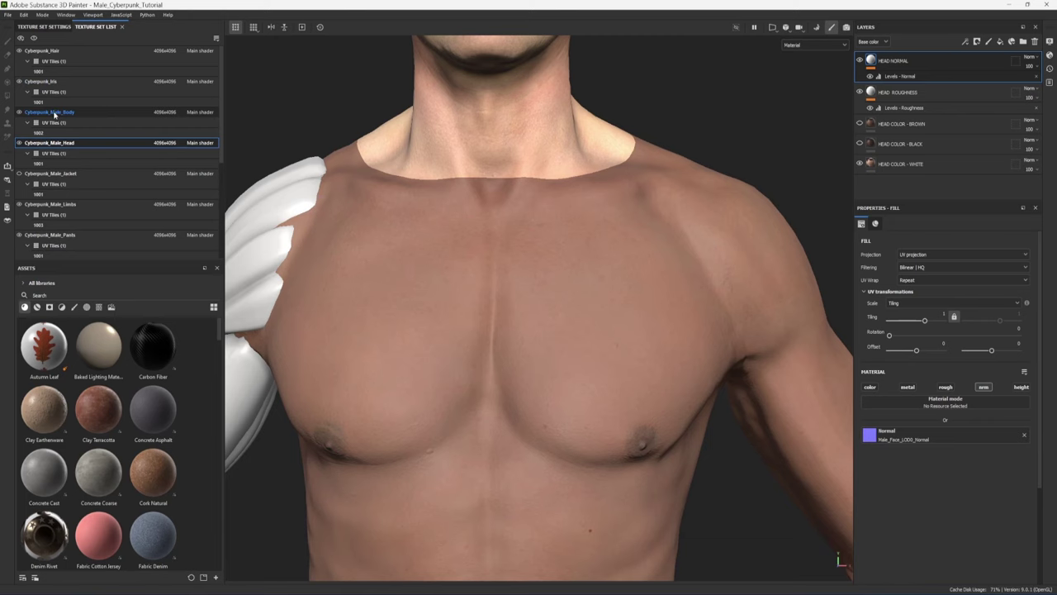
{"action": "scroll", "coordinate": [686, 200], "scroll_direction": "down", "scroll_amount": 3}
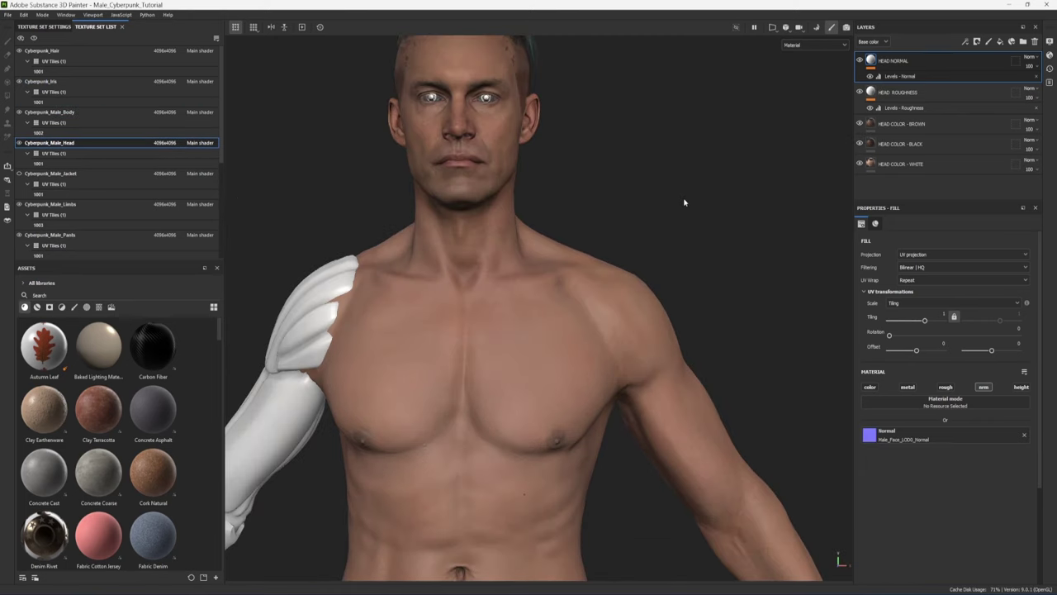
- Examine the shirtless character's skin under rotated environment lighting
{"action": "left_click_drag", "start_coordinate": [635, 215], "coordinate": [613, 198], "text": "alt"}
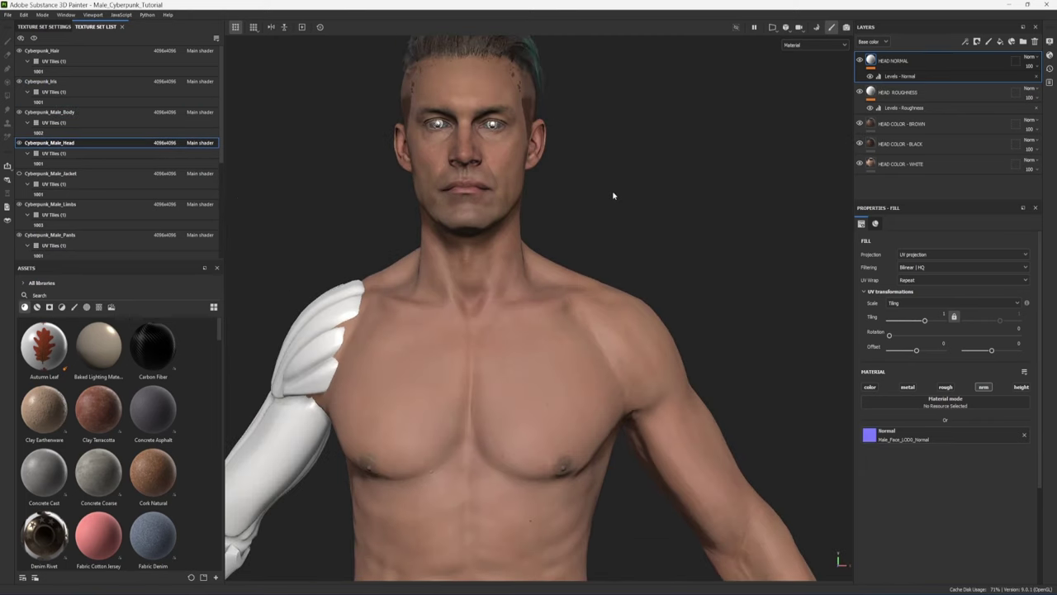
{"action": "left_click_drag", "start_coordinate": [607, 234], "coordinate": [434, 337], "text": "alt"}
{"action": "right_click_drag", "start_coordinate": [579, 347], "coordinate": [604, 342], "text": "shift"}
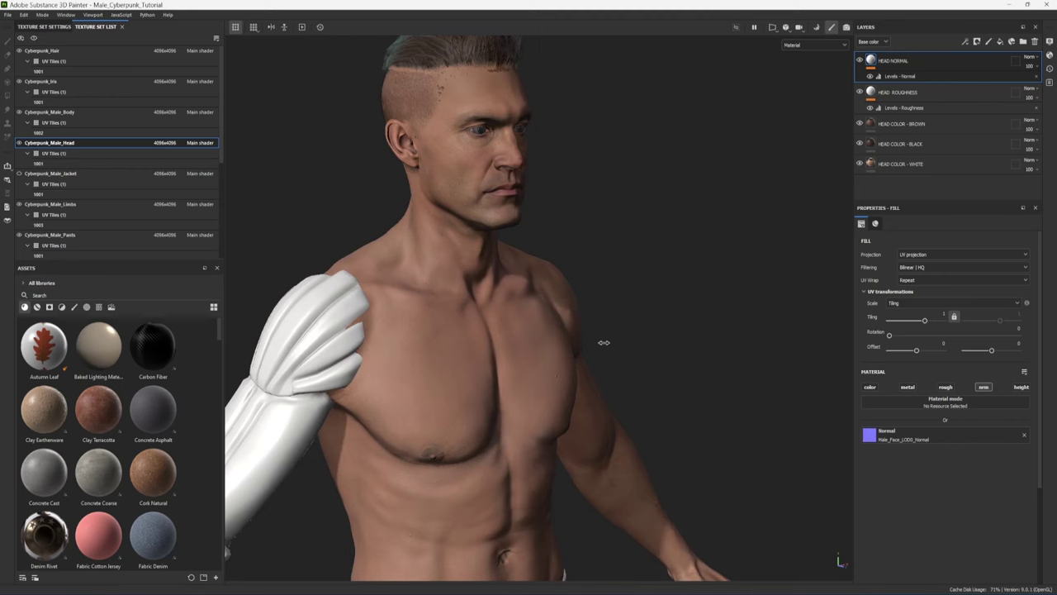
{"action": "left_click_drag", "start_coordinate": [618, 364], "coordinate": [531, 366], "text": "alt"}
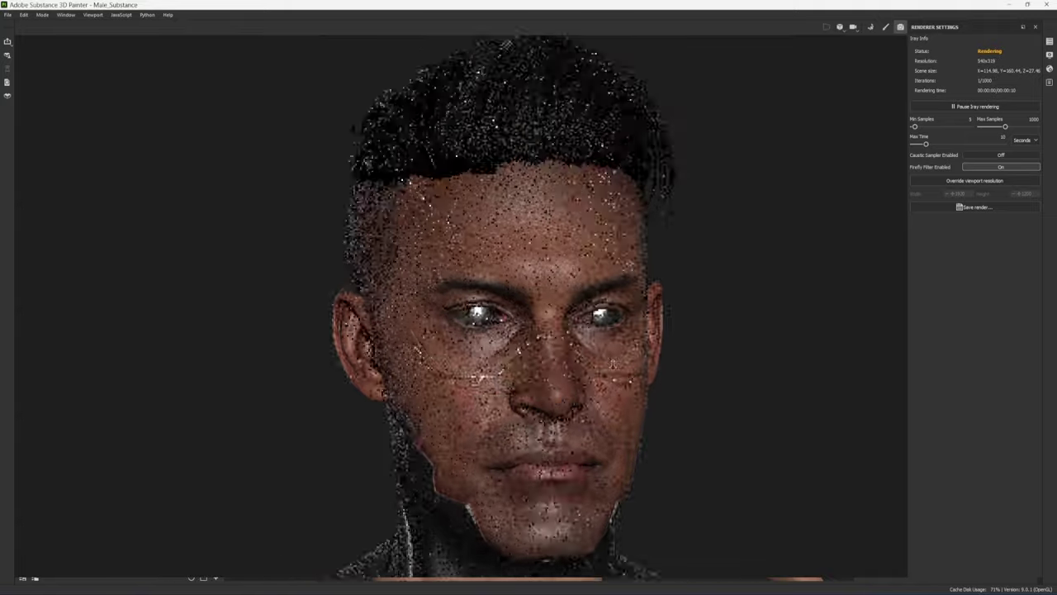
- Examine the gold facial filaments and mechanical eyes in the Iray render of the Male_Substance project
{"action": "left_click_drag", "start_coordinate": [524, 356], "coordinate": [611, 371], "text": "alt"}
{"action": "right_click_drag", "start_coordinate": [637, 368], "coordinate": [595, 355], "text": "shift"}
{"action": "scroll", "coordinate": [385, 323], "scroll_direction": "up", "scroll_amount": 3}
{"action": "scroll", "coordinate": [385, 324], "scroll_direction": "up", "scroll_amount": 3}
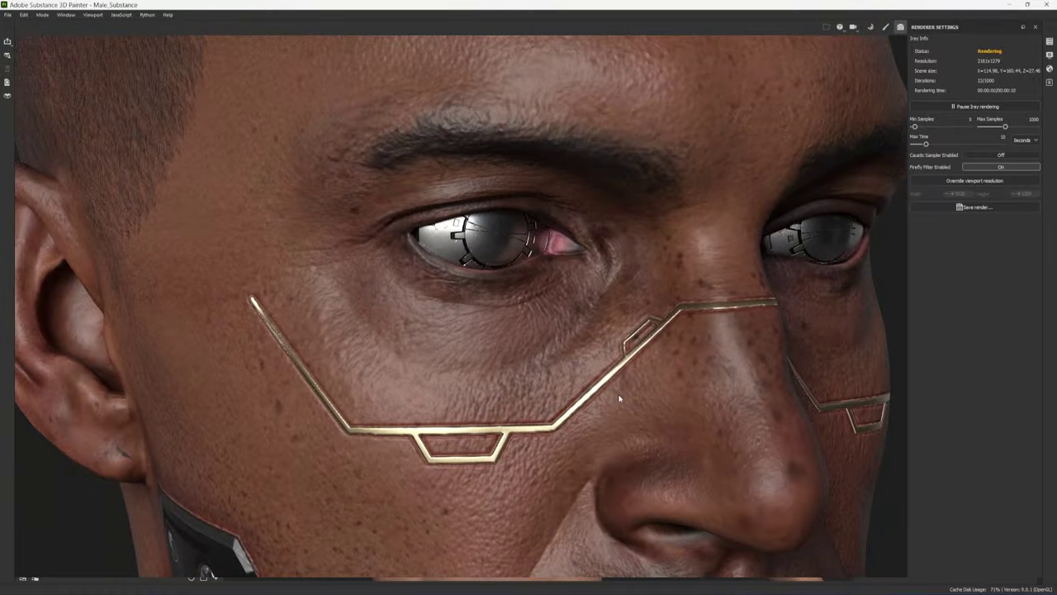
{"action": "scroll", "coordinate": [619, 398], "scroll_direction": "down", "scroll_amount": 3}
{"action": "left_click_drag", "start_coordinate": [620, 399], "coordinate": [537, 347], "text": "alt"}
- Examine the neck plate, chest details and mechanical arm in the Iray render under rotated lighting
{"action": "middle_click_drag", "start_coordinate": [570, 529], "coordinate": [545, 124], "text": "alt"}
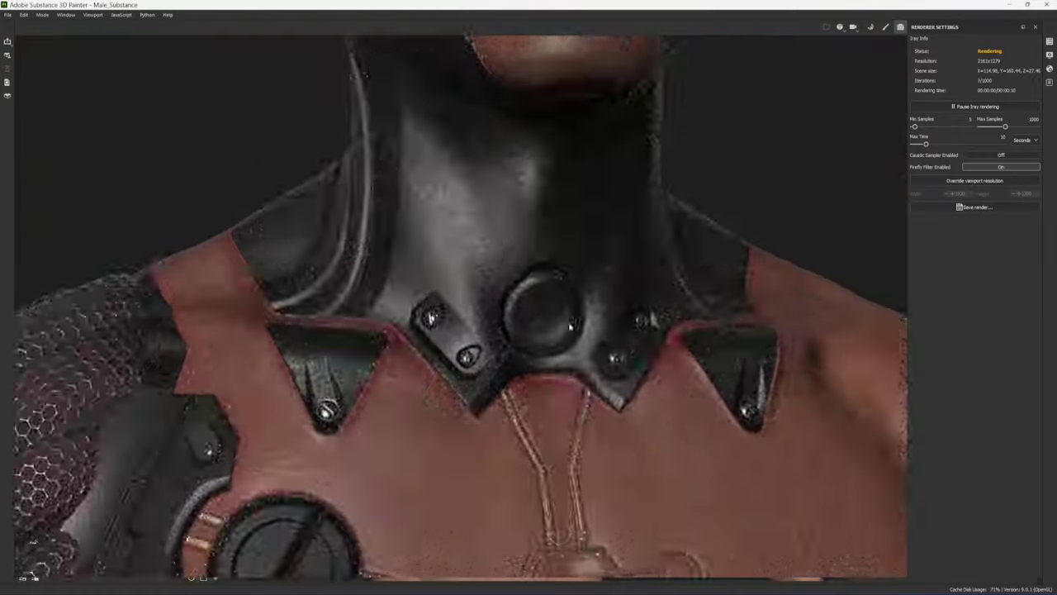
{"action": "scroll", "coordinate": [355, 457], "scroll_direction": "down", "scroll_amount": 2}
{"action": "middle_click_drag", "start_coordinate": [355, 457], "coordinate": [558, 314], "text": "alt"}
{"action": "left_click_drag", "start_coordinate": [559, 313], "coordinate": [703, 374], "text": "alt"}
{"action": "right_click_drag", "start_coordinate": [752, 405], "coordinate": [755, 413], "text": "shift"}
{"action": "left_click_drag", "start_coordinate": [736, 322], "coordinate": [617, 422], "text": "alt"}
{"action": "right_click_drag", "start_coordinate": [578, 465], "coordinate": [1015, 498], "text": "alt"}
{"action": "left_click_drag", "start_coordinate": [1015, 498], "coordinate": [830, 360], "text": "alt"}
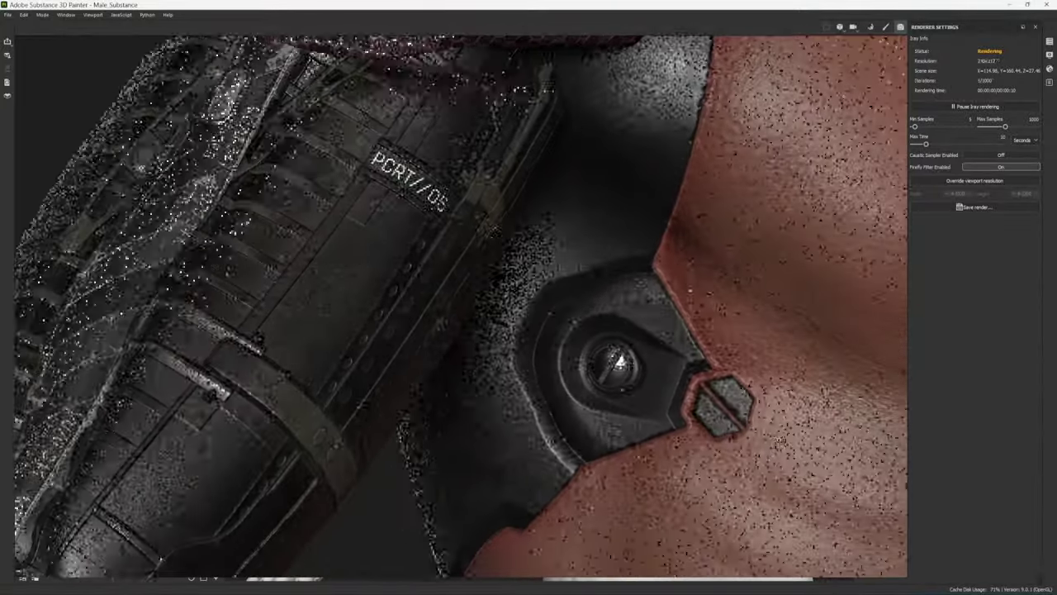
{"action": "mouse_move", "coordinate": [818, 442]}
{"action": "right_mouse_down", "text": "shift"}
{"action": "mouse_move", "coordinate": [779, 444]}
{"action": "mouse_move", "coordinate": [807, 446]}
{"action": "mouse_move", "coordinate": [788, 442]}
{"action": "mouse_move", "coordinate": [798, 446]}
{"action": "right_mouse_up", "text": "shift"}
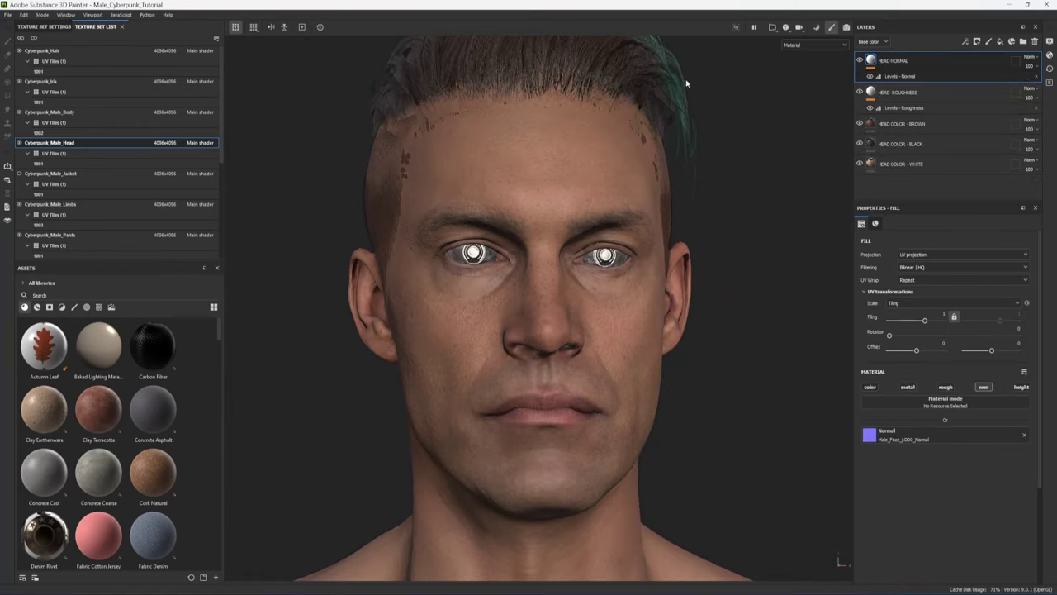
- Add a fill layer above HEAD NORMAL in the head texture set and name it GoldFilament
{"action": "left_click", "coordinate": [1000, 43]}
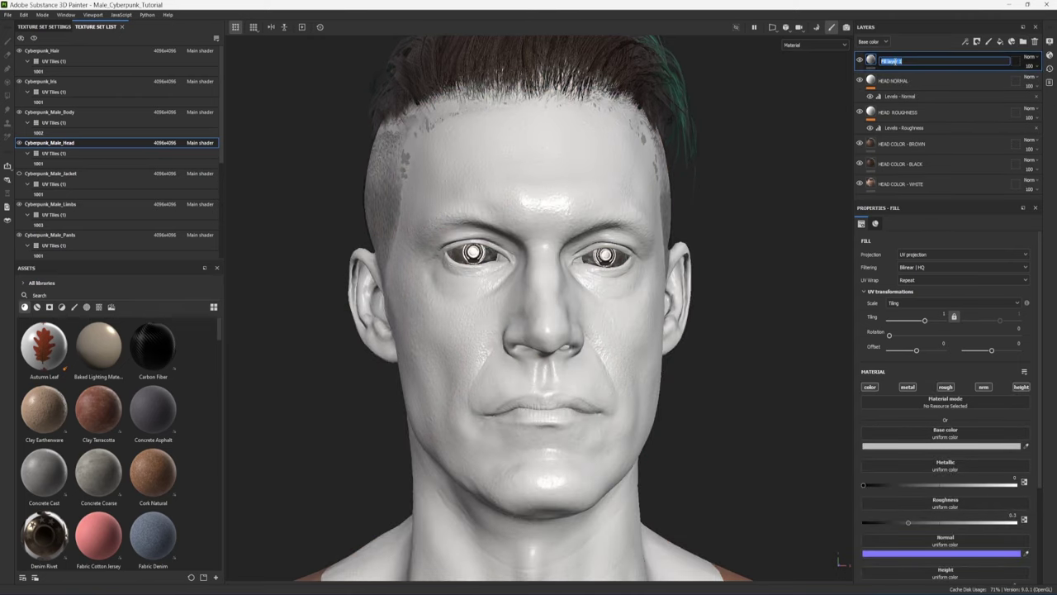
{"action": "type", "text": "GoldFilament"}
{"action": "key", "text": "Return"}
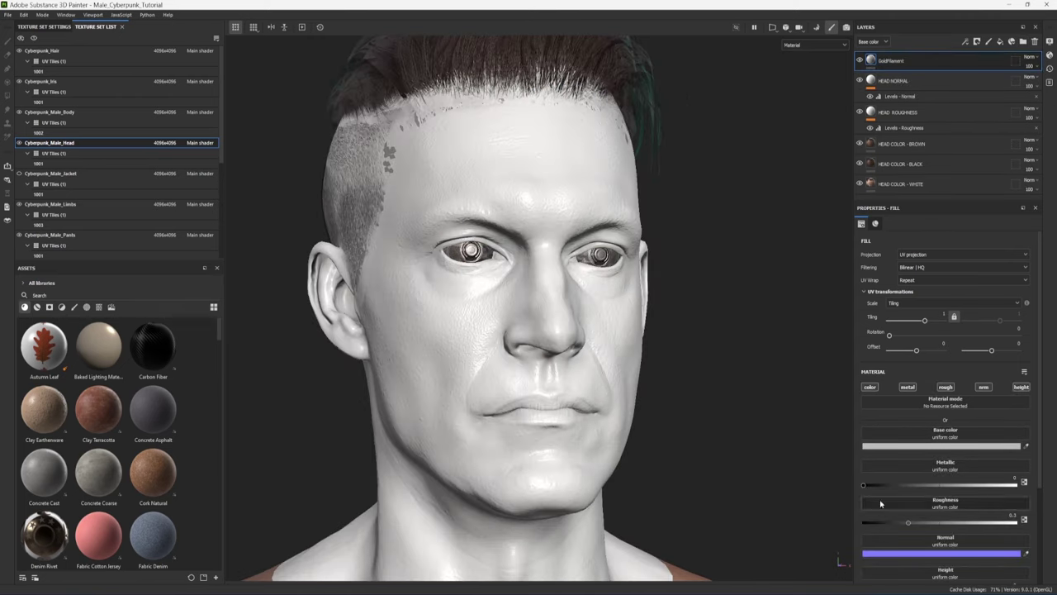
- Give the GoldFilament fill a metallic value of 1, a light gold base color and a slightly raised height
{"action": "left_click_drag", "start_coordinate": [892, 489], "coordinate": [1016, 484]}
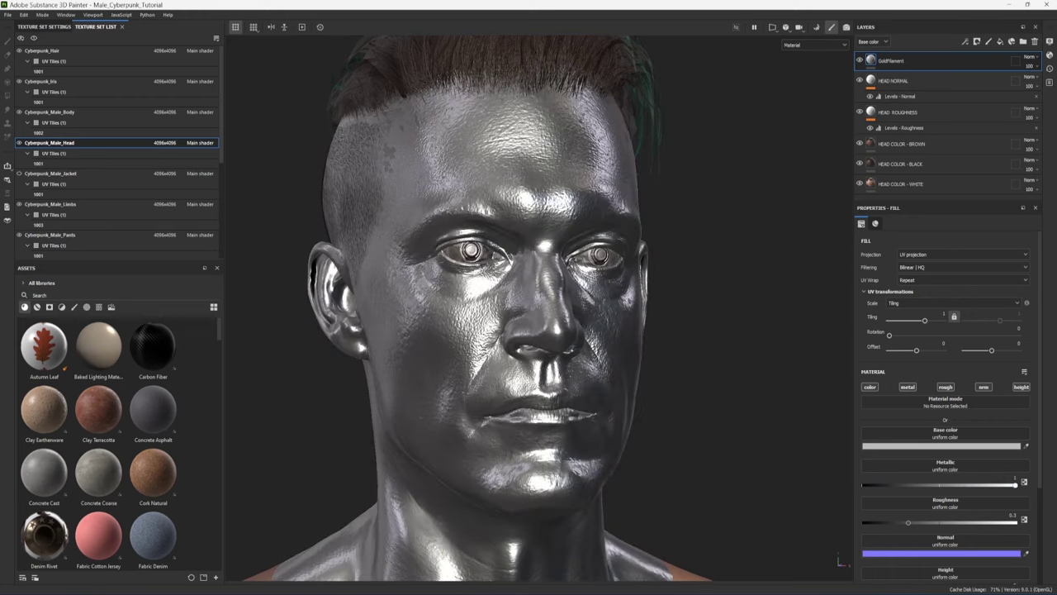
{"action": "left_click", "coordinate": [922, 447]}
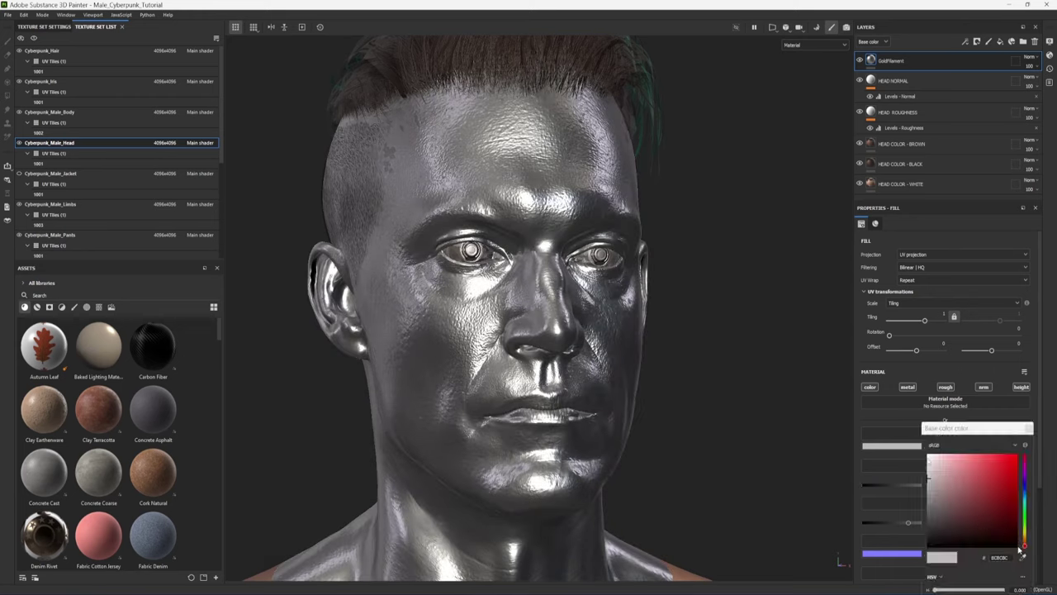
{"action": "left_click_drag", "start_coordinate": [1025, 545], "coordinate": [1025, 540]}
{"action": "left_click", "coordinate": [964, 474]}
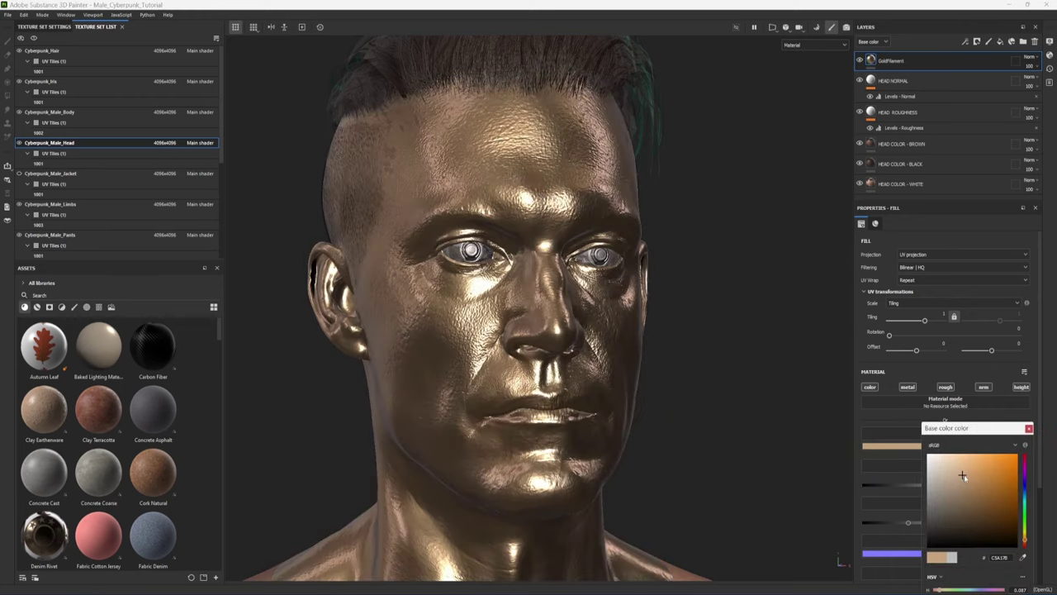
{"action": "scroll", "coordinate": [954, 541], "scroll_direction": "down", "scroll_amount": 2}
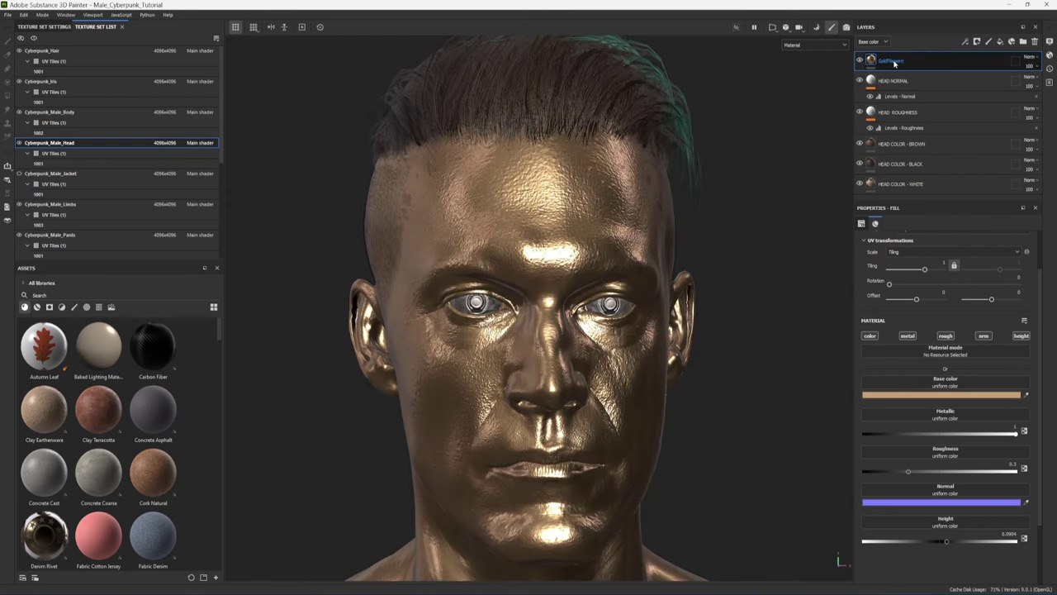
- Add a black mask to the GoldFilament layer
{"action": "left_click", "coordinate": [984, 52]}
{"action": "left_click", "coordinate": [978, 42]}
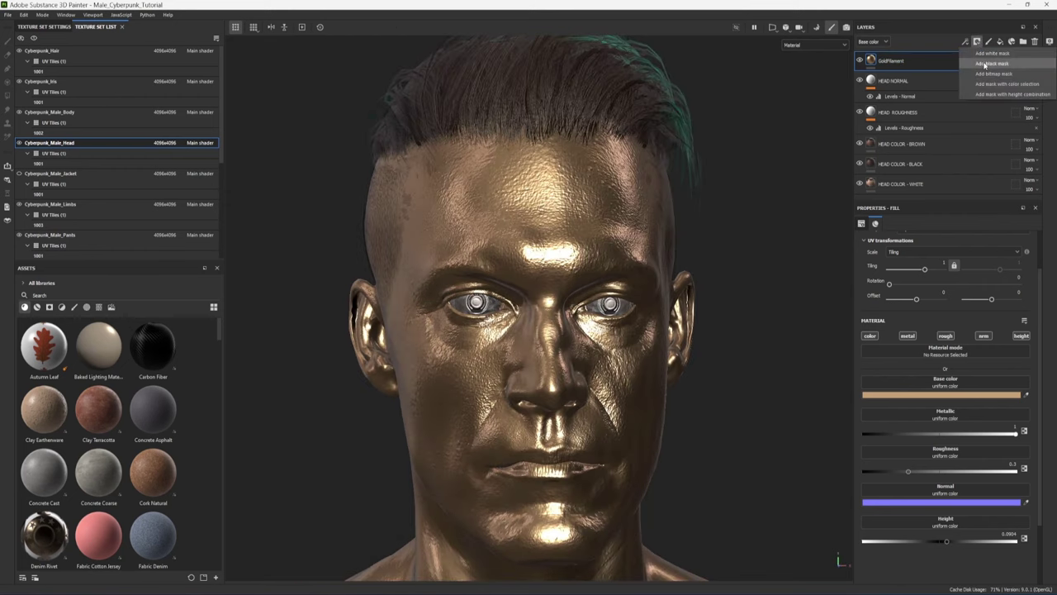
{"action": "left_click", "coordinate": [984, 64]}
- Paint a straight diagonal filament line in the GoldFilament mask on the forehead above the eyebrow
{"action": "scroll", "coordinate": [529, 240], "scroll_direction": "up", "scroll_amount": 10}
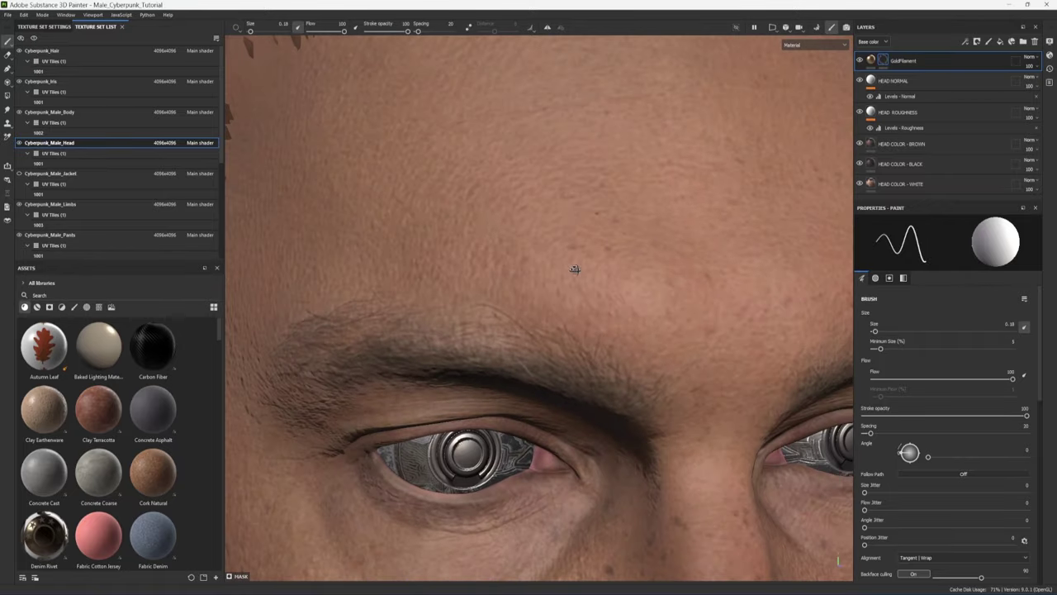
{"action": "middle_click_drag", "start_coordinate": [488, 223], "coordinate": [517, 282], "text": "alt"}
{"action": "left_click", "coordinate": [423, 276]}
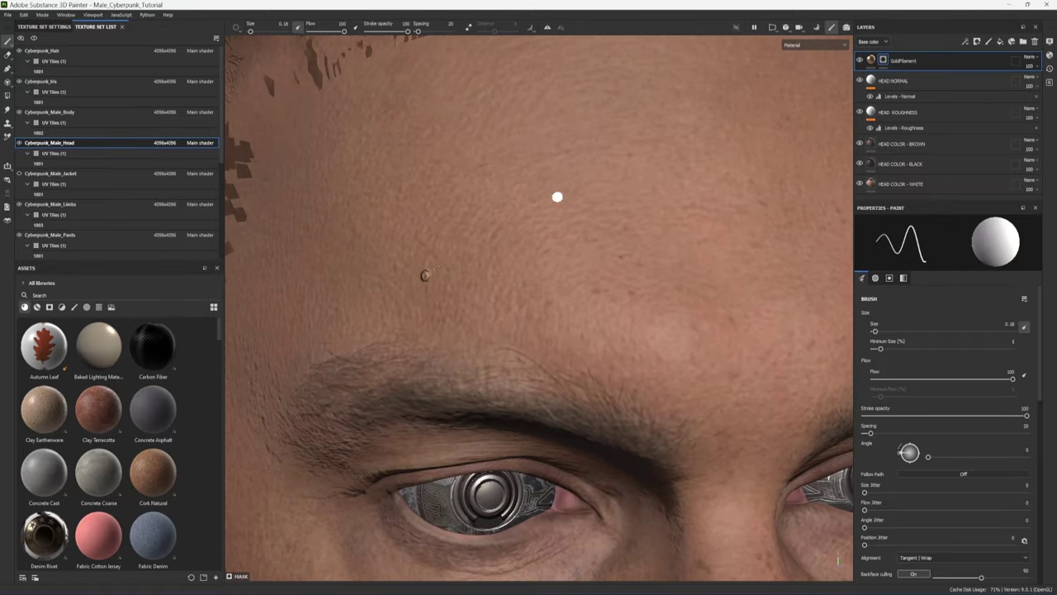
{"action": "left_click", "coordinate": [648, 129], "text": "shift"}
{"action": "mouse_move", "coordinate": [507, 265]}
{"action": "left_mouse_down", "text": "alt"}
{"action": "mouse_move", "coordinate": [578, 273]}
{"action": "mouse_move", "coordinate": [471, 285]}
{"action": "mouse_move", "coordinate": [595, 290]}
{"action": "mouse_move", "coordinate": [514, 296]}
{"action": "mouse_move", "coordinate": [543, 273]}
{"action": "left_mouse_up", "text": "alt"}
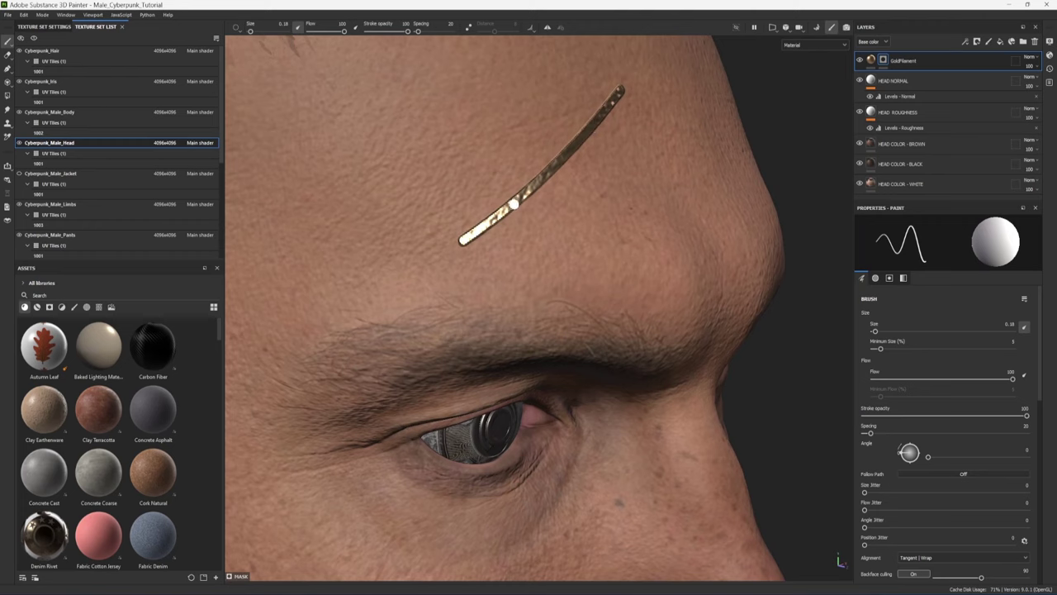
- Set the GoldFilament layer's blending mode to Normal for the Height channel
{"action": "left_click_drag", "start_coordinate": [554, 198], "coordinate": [567, 262], "text": "alt"}
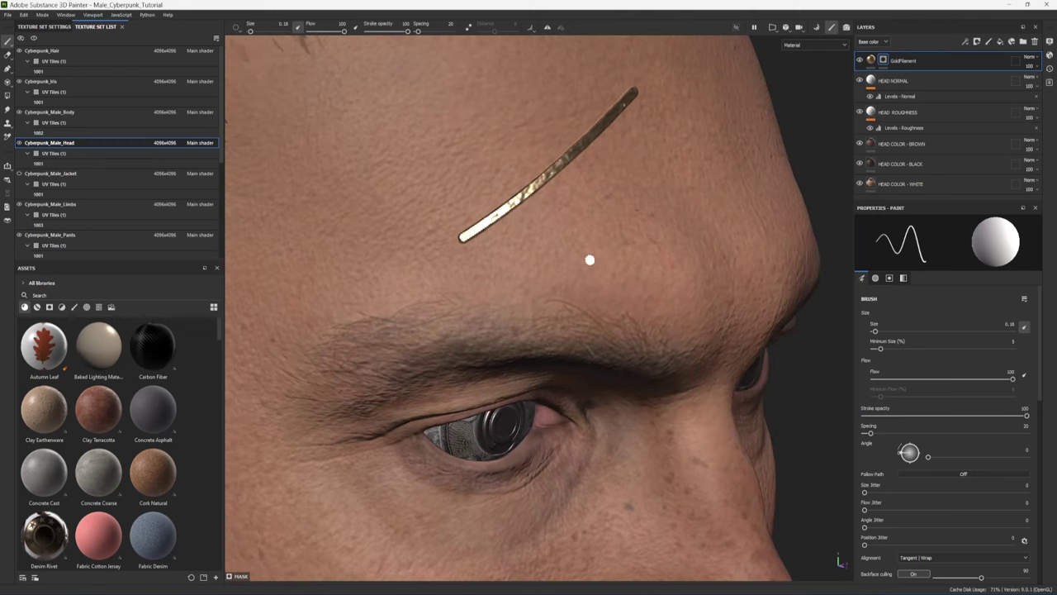
{"action": "left_click", "coordinate": [871, 41]}
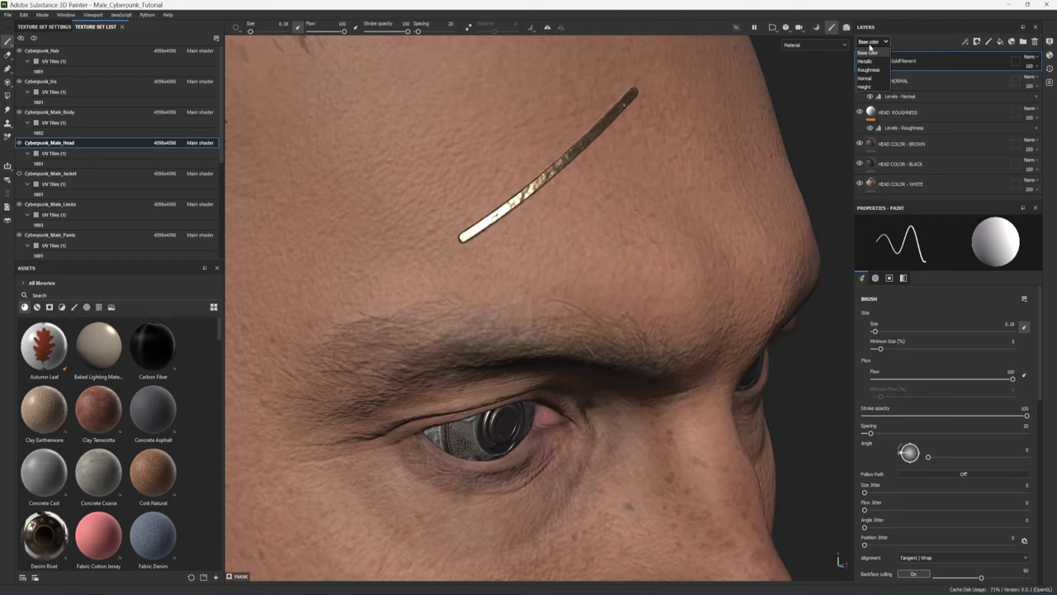
{"action": "left_click", "coordinate": [865, 86]}
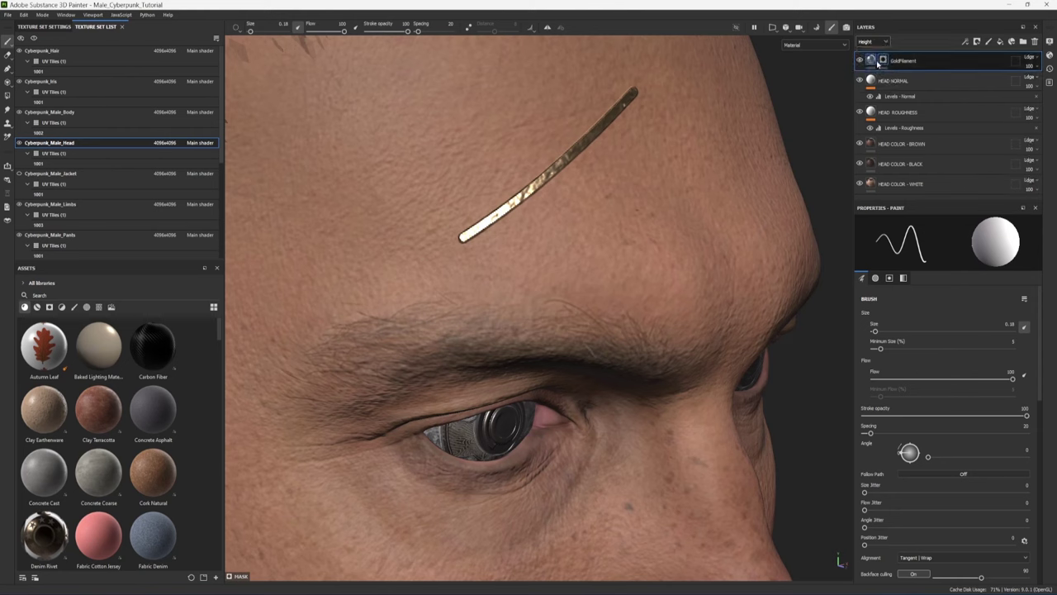
{"action": "left_click", "coordinate": [1031, 58]}
{"action": "left_click", "coordinate": [1016, 67]}
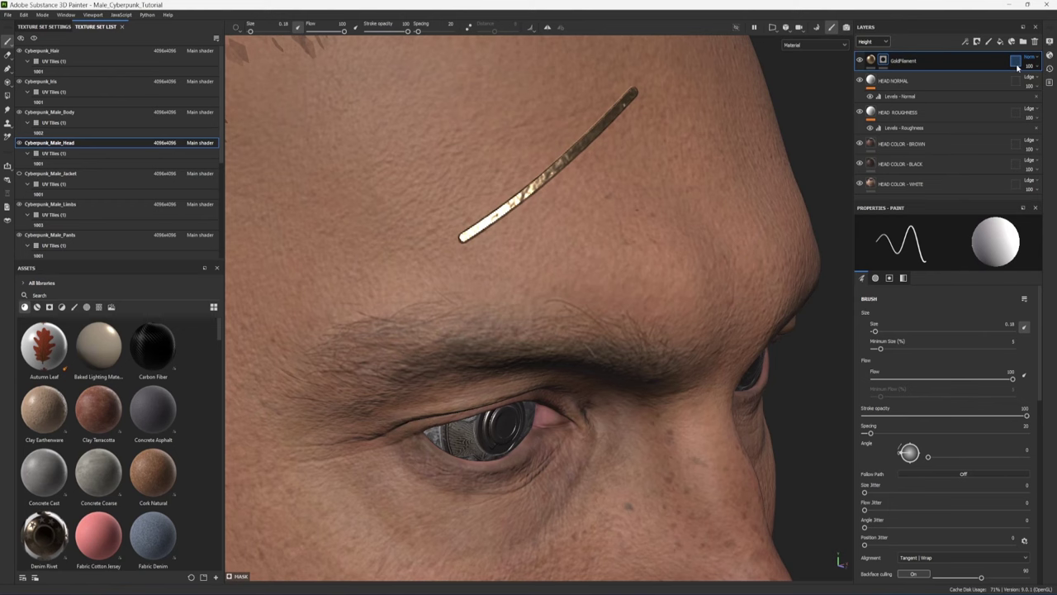
- Set the GoldFilament layer's blending mode to Normal for the Normal channel
{"action": "left_click", "coordinate": [876, 41]}
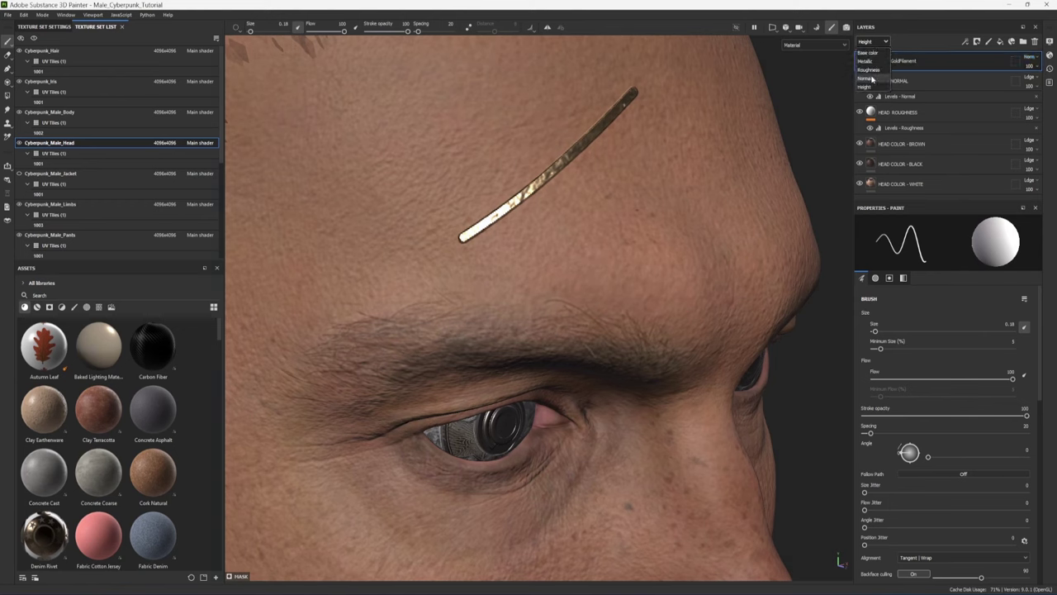
{"action": "left_click", "coordinate": [868, 78]}
{"action": "left_click", "coordinate": [1030, 59]}
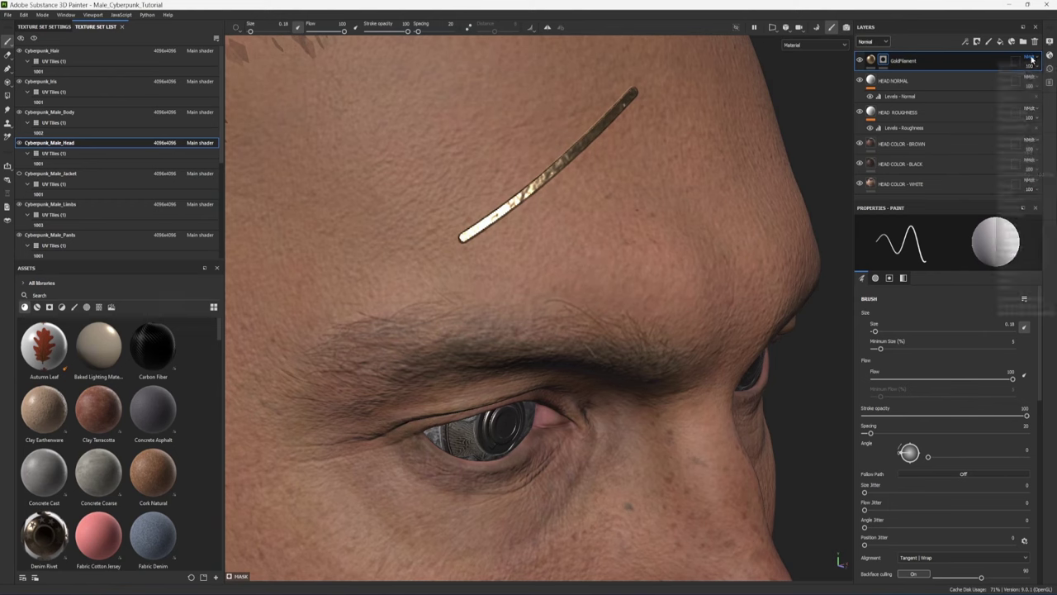
{"action": "left_click", "coordinate": [1016, 66]}
{"action": "left_click_drag", "start_coordinate": [666, 208], "coordinate": [658, 214], "text": "alt"}
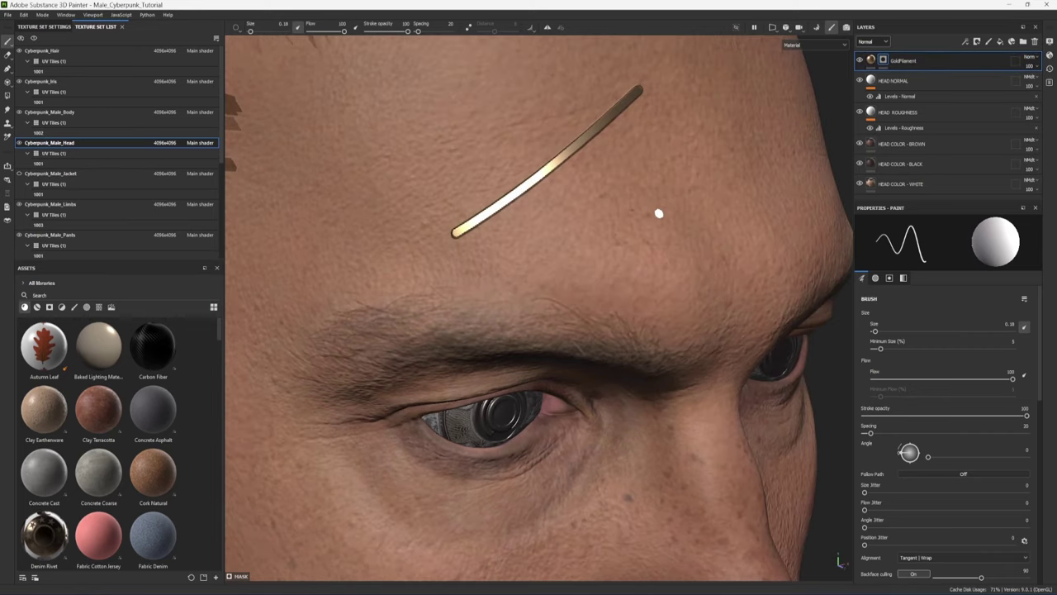
- Add an anchor point to the GoldFilament layer's mask
{"action": "left_click_drag", "start_coordinate": [651, 281], "coordinate": [630, 273], "text": "alt"}
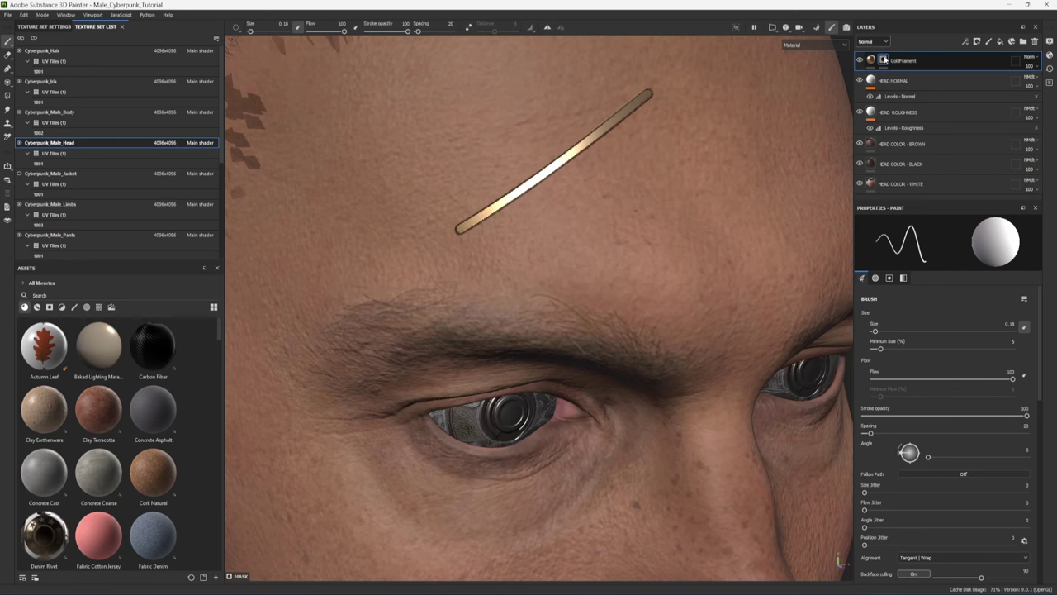
{"action": "left_click", "coordinate": [964, 42]}
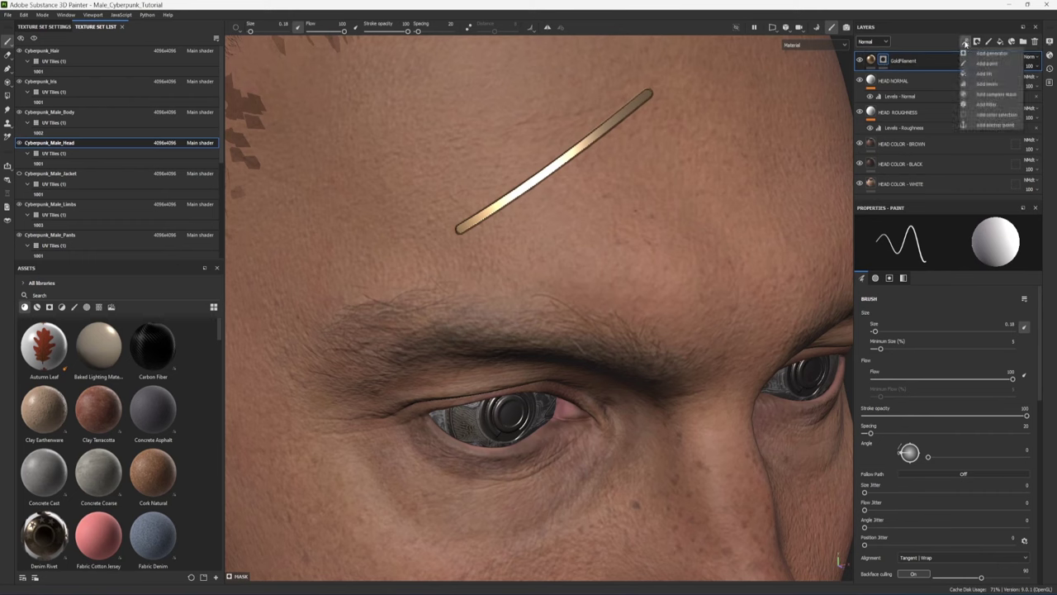
{"action": "left_click", "coordinate": [980, 125]}
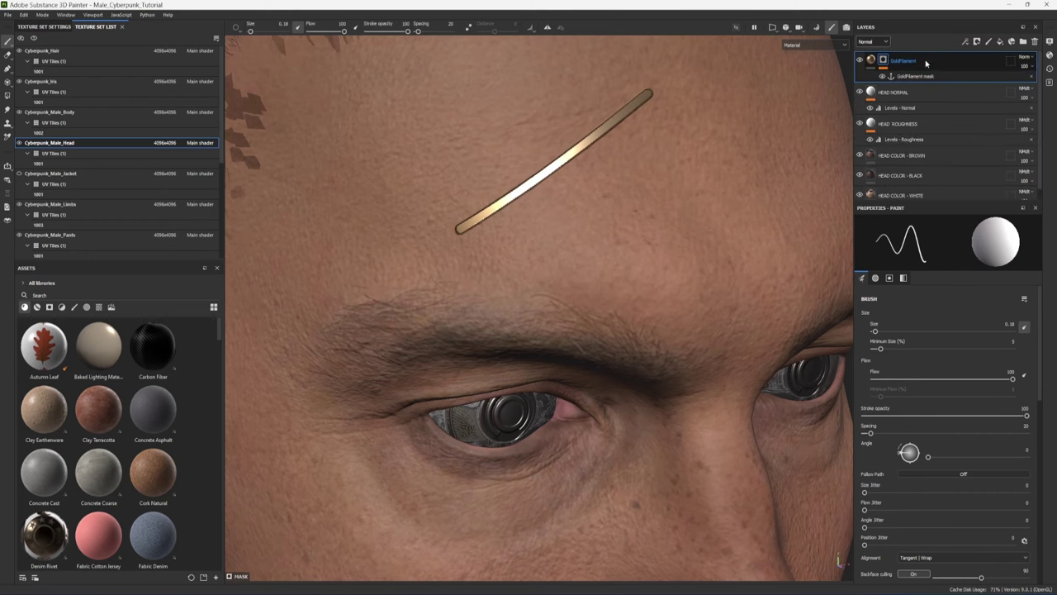
- Add a fill layer named GoldFilamentEdge above GoldFilament and give it a black mask
{"action": "left_click", "coordinate": [1000, 41]}
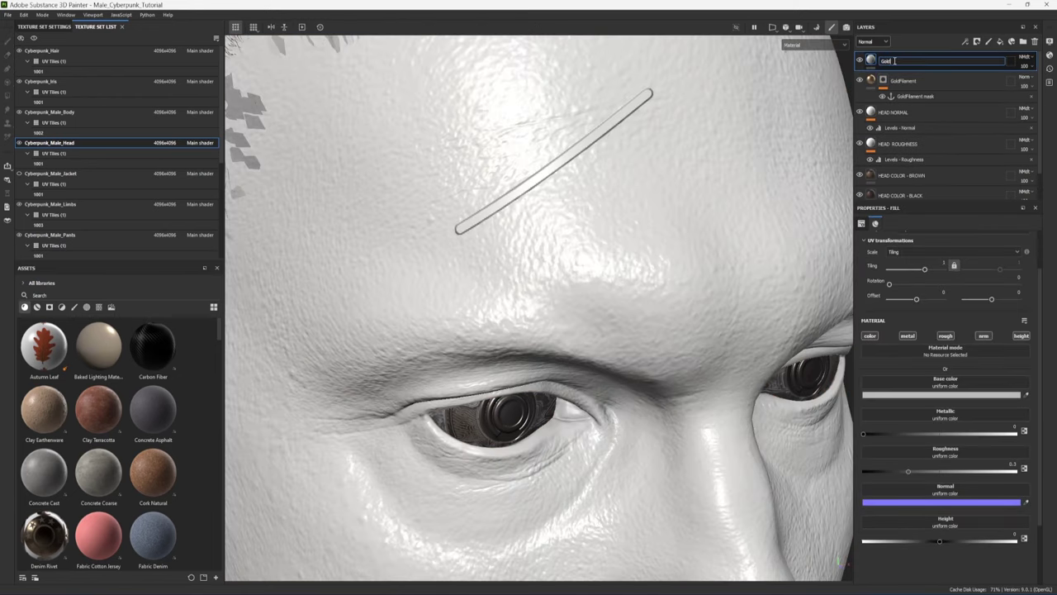
{"action": "key", "text": "Return"}
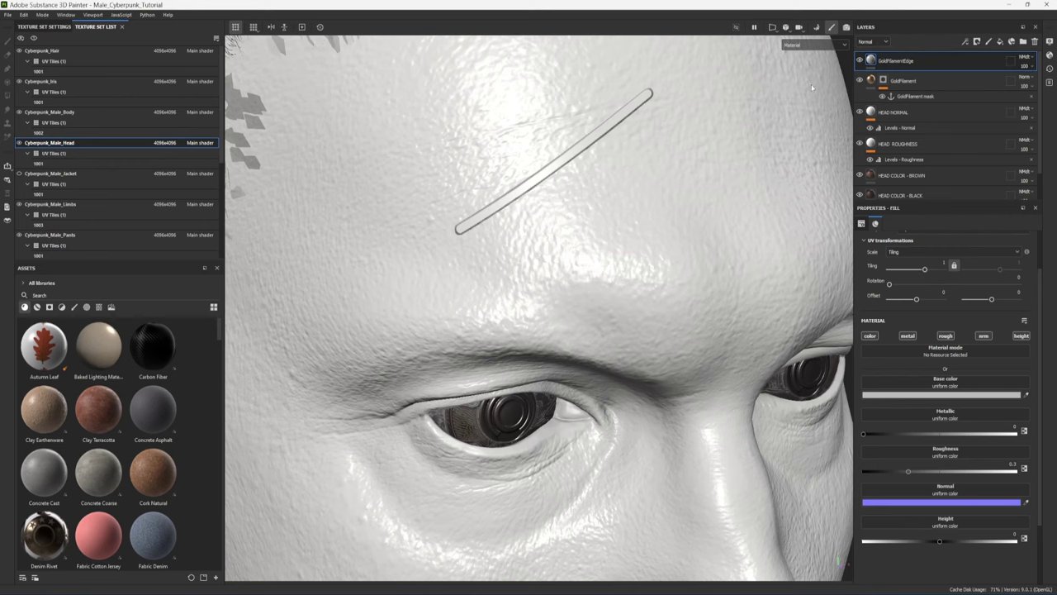
{"action": "left_click", "coordinate": [978, 43]}
{"action": "left_click", "coordinate": [980, 64]}
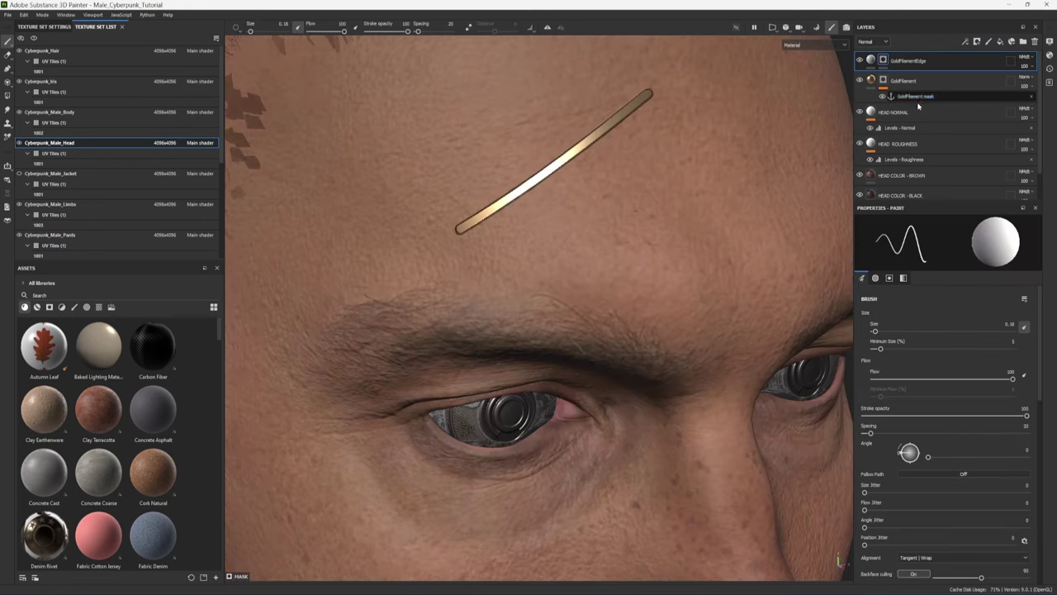
- Add a fill effect to the GoldFilamentEdge mask, using the GoldFilament mask anchor point as its grayscale source
{"action": "left_click", "coordinate": [883, 81]}
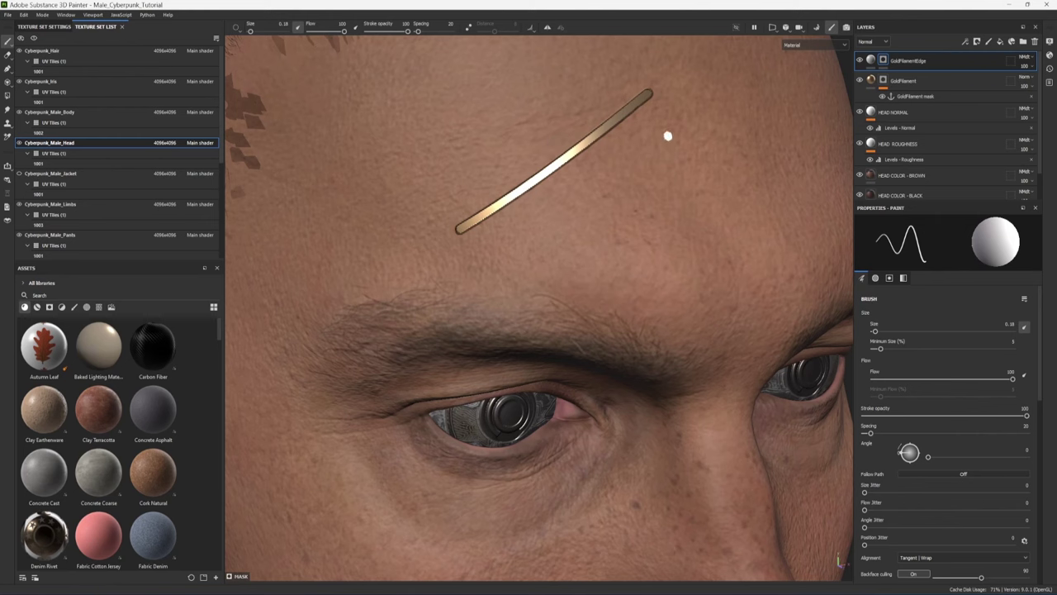
{"action": "double_click", "coordinate": [896, 62]}
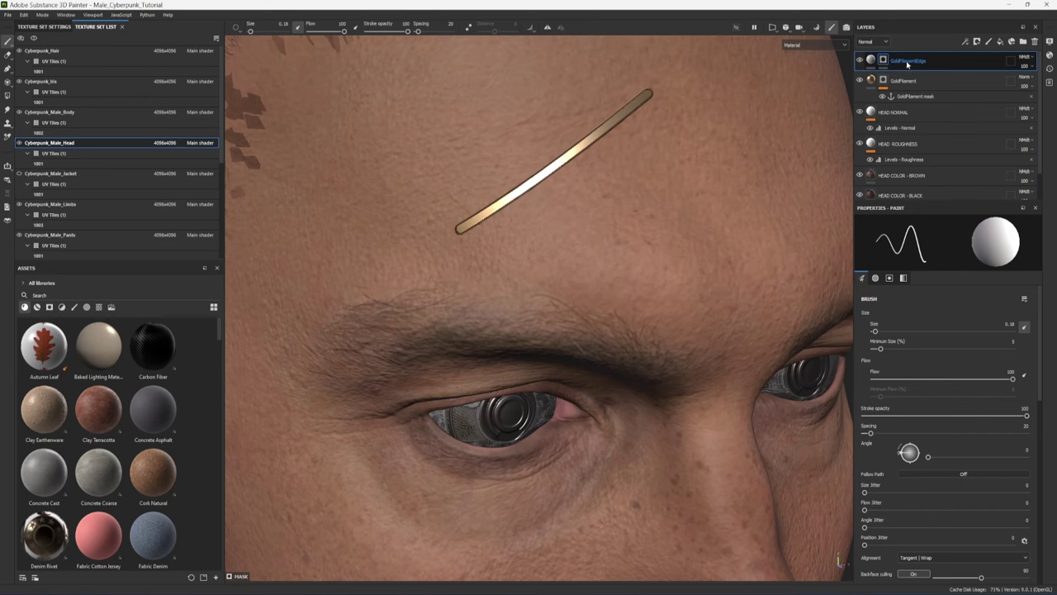
{"action": "left_click", "coordinate": [965, 41]}
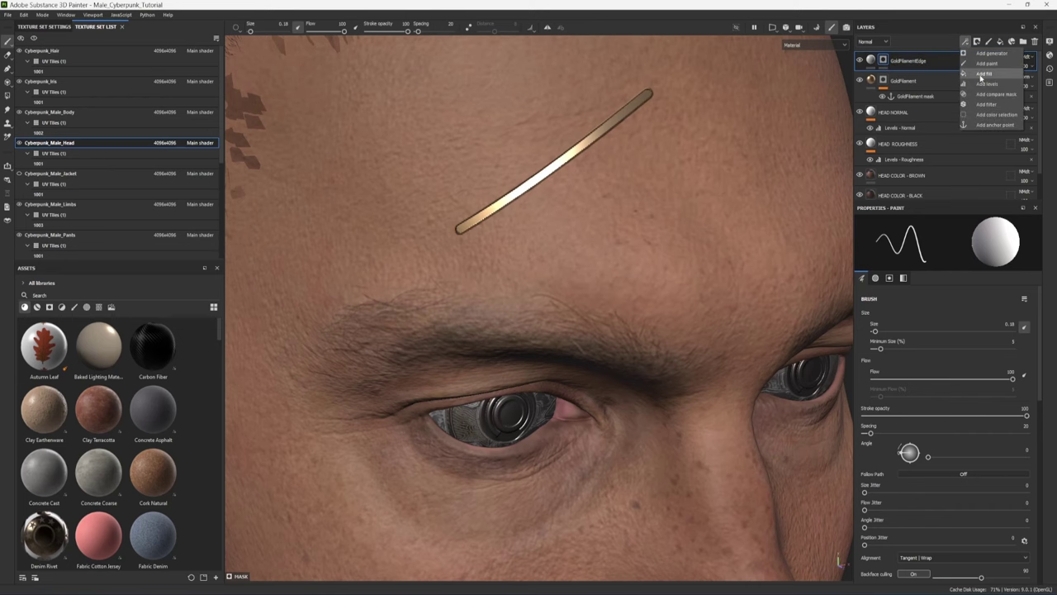
{"action": "left_click", "coordinate": [983, 74]}
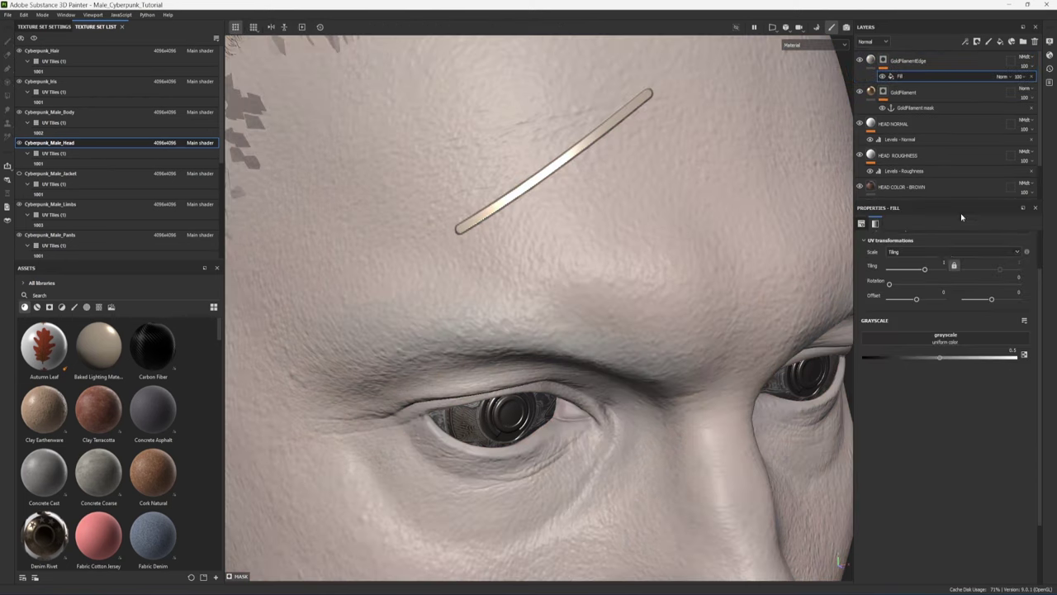
{"action": "left_click", "coordinate": [938, 343]}
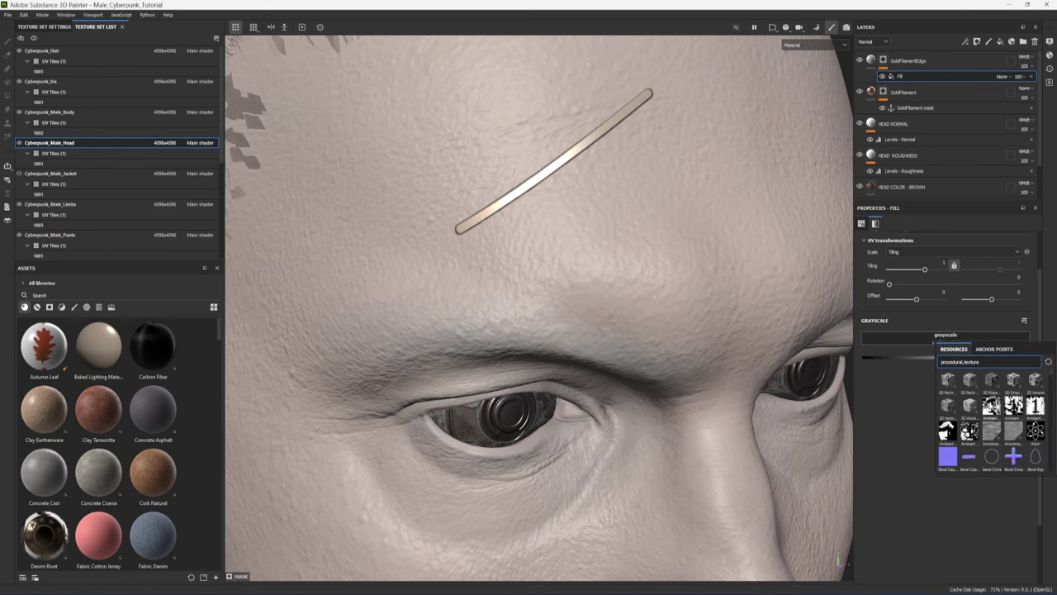
{"action": "left_click", "coordinate": [994, 348]}
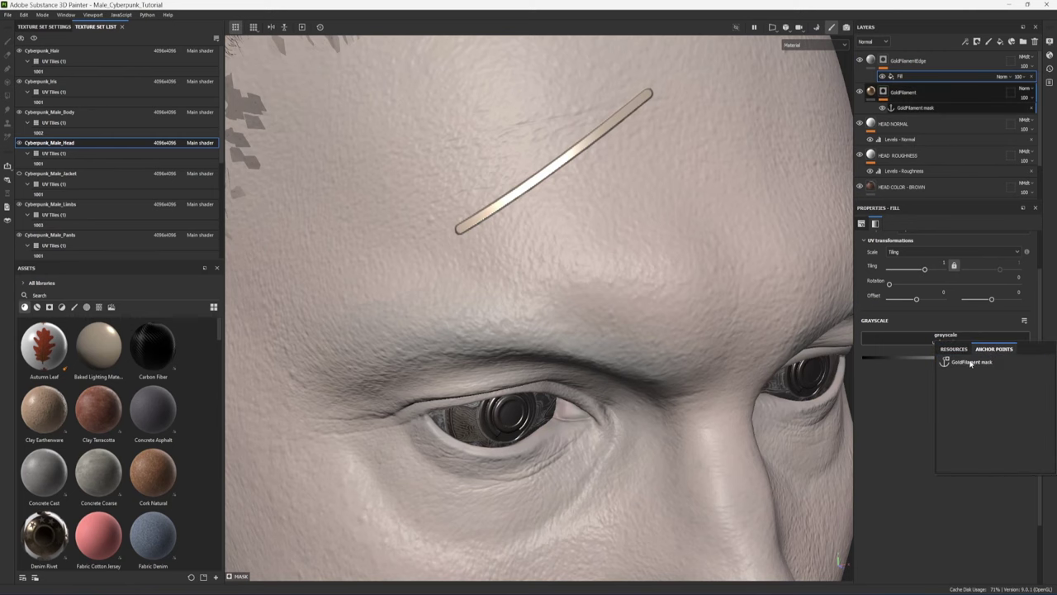
{"action": "left_click", "coordinate": [970, 362]}
- Display the GoldFilamentEdge mask alone and paint a second diagonal line in the GoldFilament mask, below the first one
{"action": "left_click", "coordinate": [883, 60], "text": "alt"}
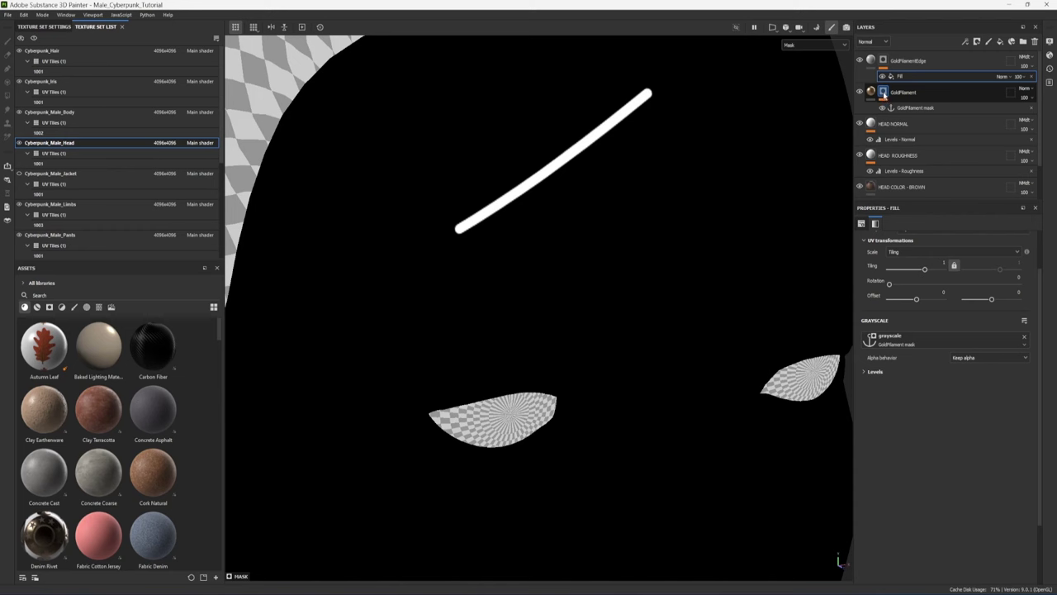
{"action": "left_click", "coordinate": [883, 93]}
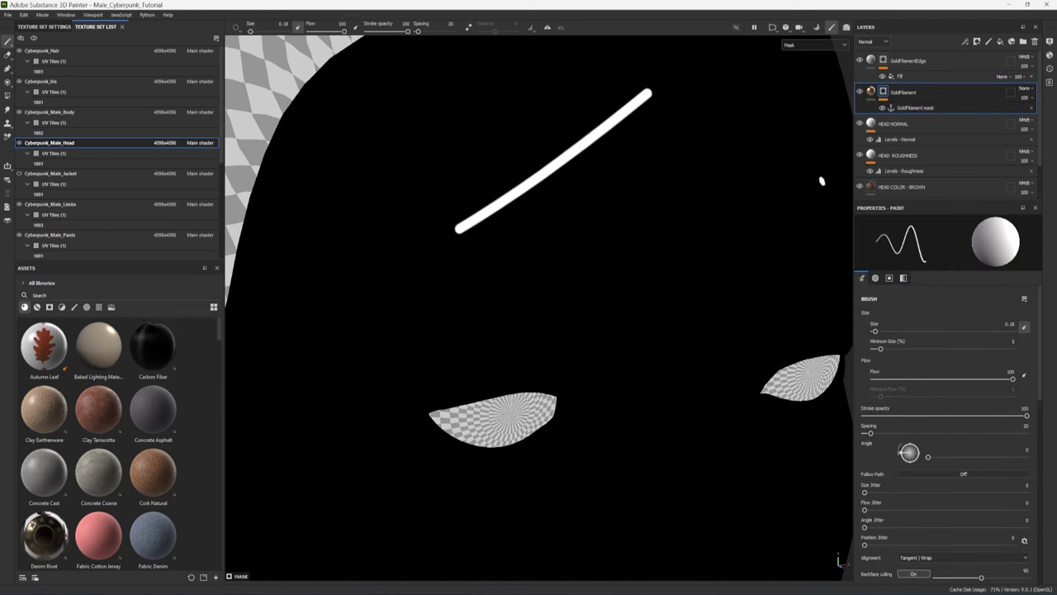
{"action": "left_click_drag", "start_coordinate": [765, 154], "coordinate": [516, 317]}
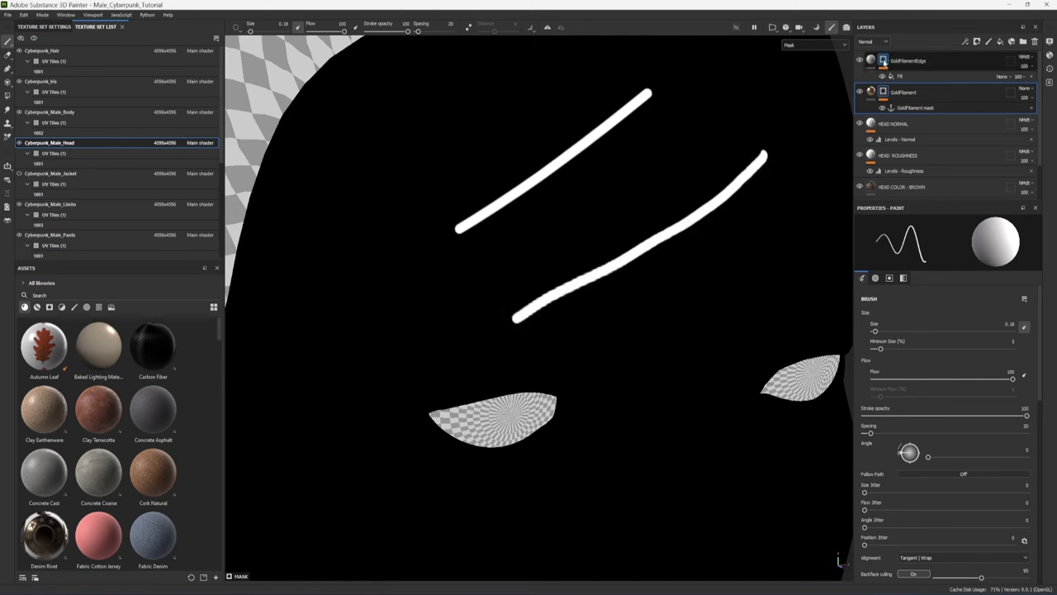
- Add a Highpass filter above the fill effect in the GoldFilamentEdge mask
{"action": "left_click", "coordinate": [883, 61]}
{"action": "double_click", "coordinate": [900, 63]}
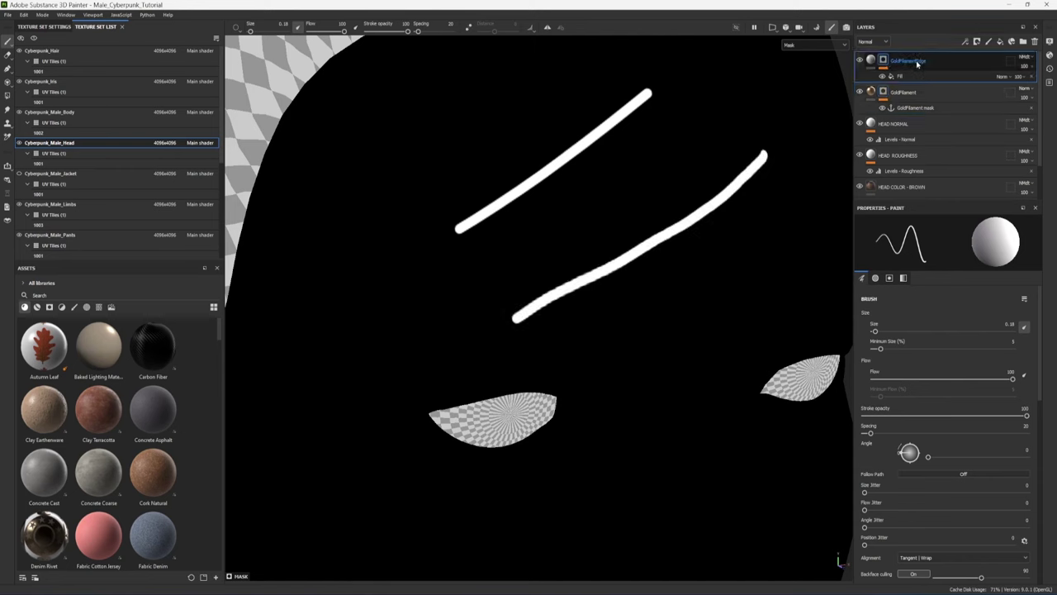
{"action": "left_click", "coordinate": [891, 75]}
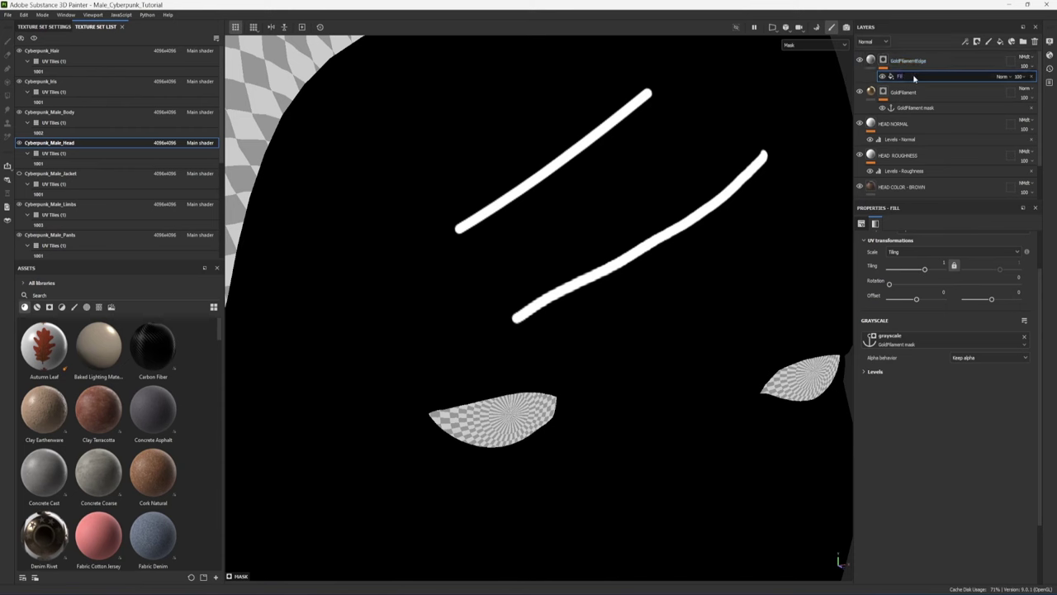
{"action": "left_click", "coordinate": [966, 41]}
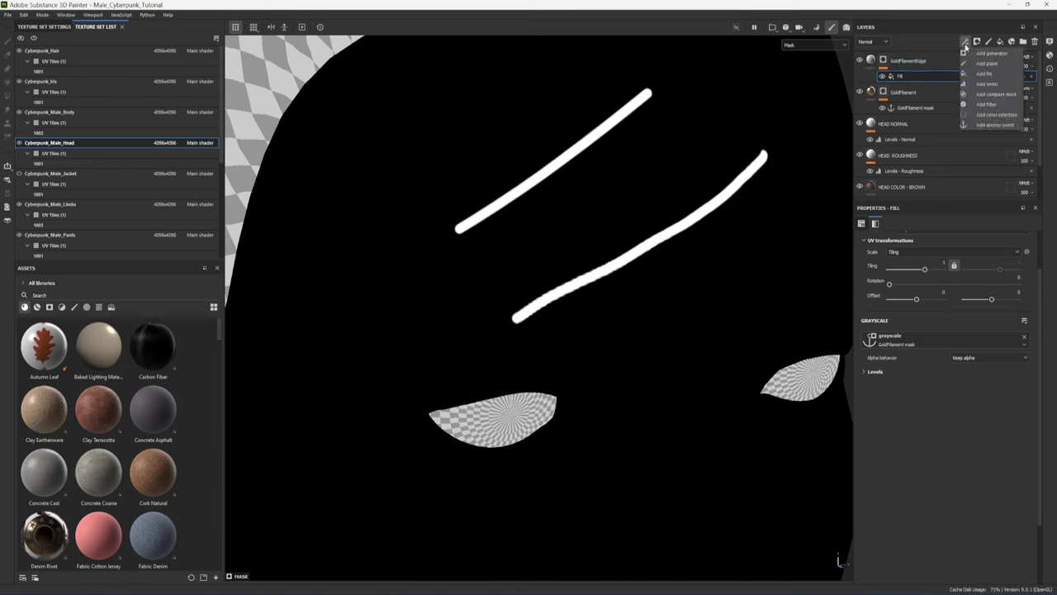
{"action": "left_click", "coordinate": [992, 107]}
{"action": "left_click", "coordinate": [983, 246]}
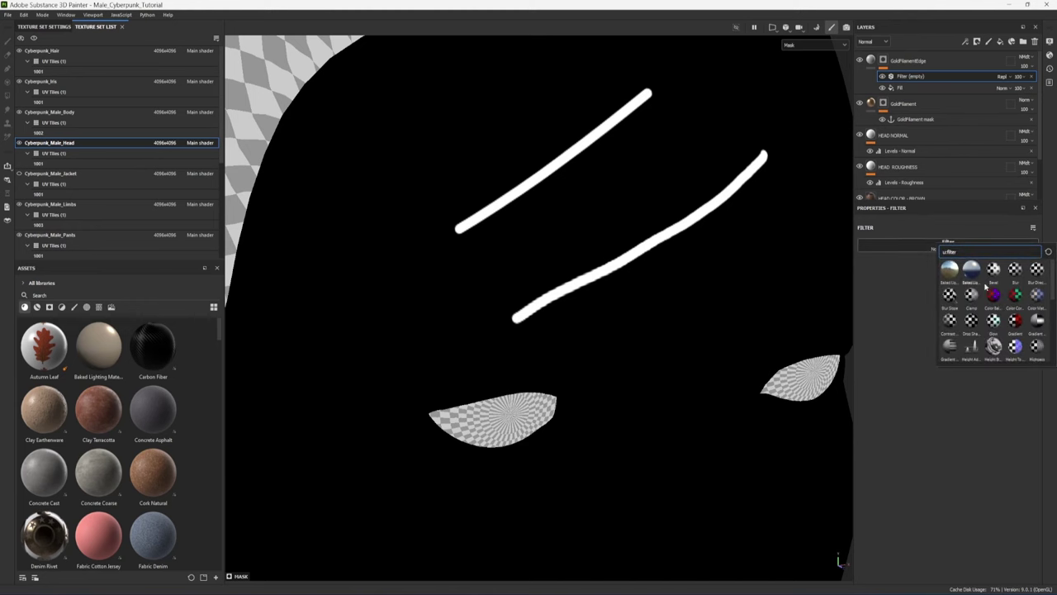
{"action": "left_click", "coordinate": [1036, 345]}
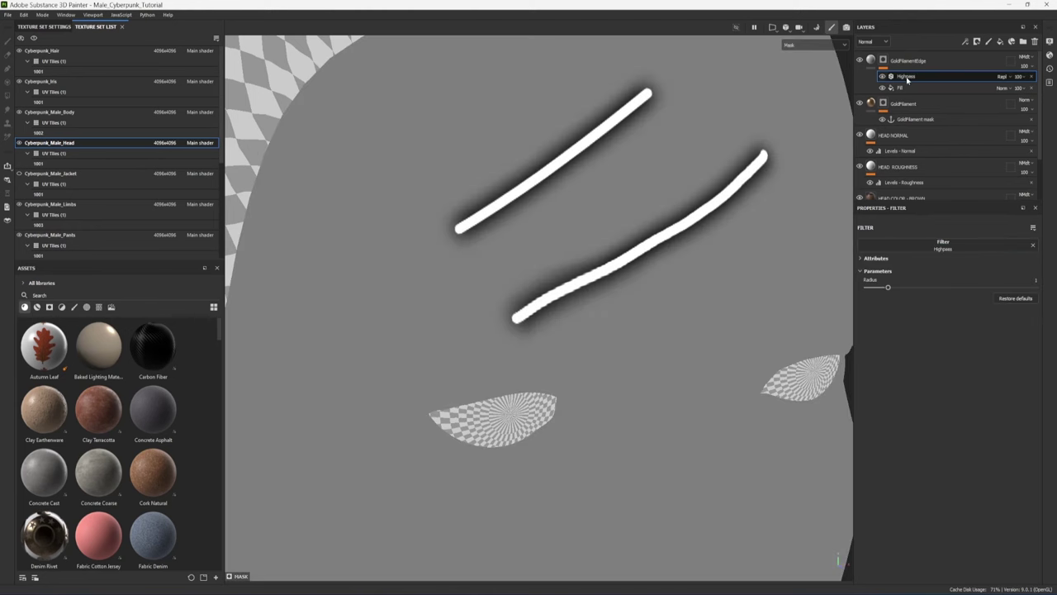
- Add an inverted Levels effect above Highpass, lower its input white point to about 0.48, and return to the material view
{"action": "left_click", "coordinate": [965, 41]}
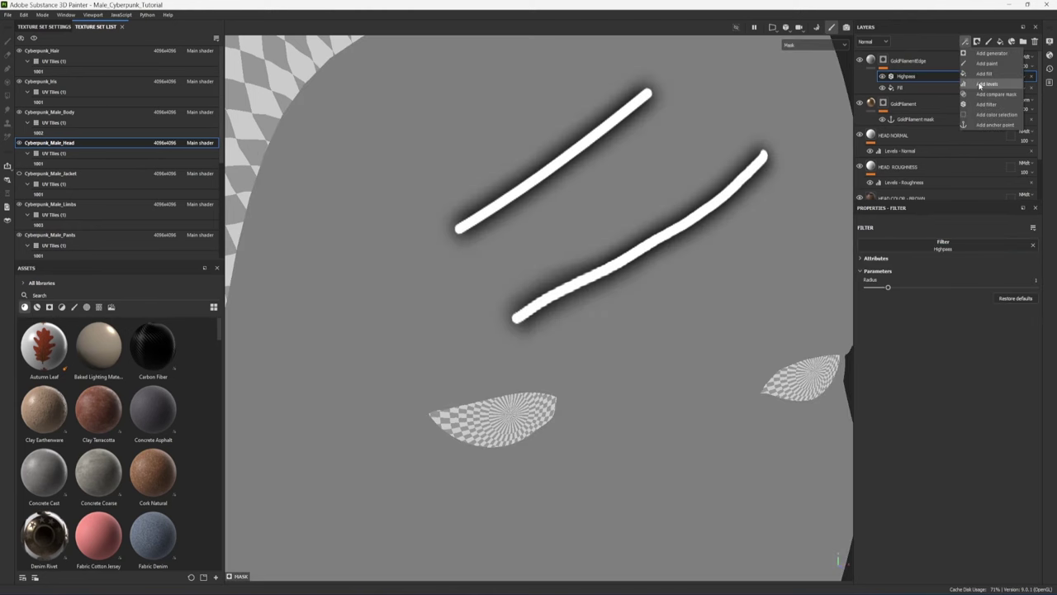
{"action": "left_click", "coordinate": [980, 84]}
{"action": "left_click", "coordinate": [1005, 299]}
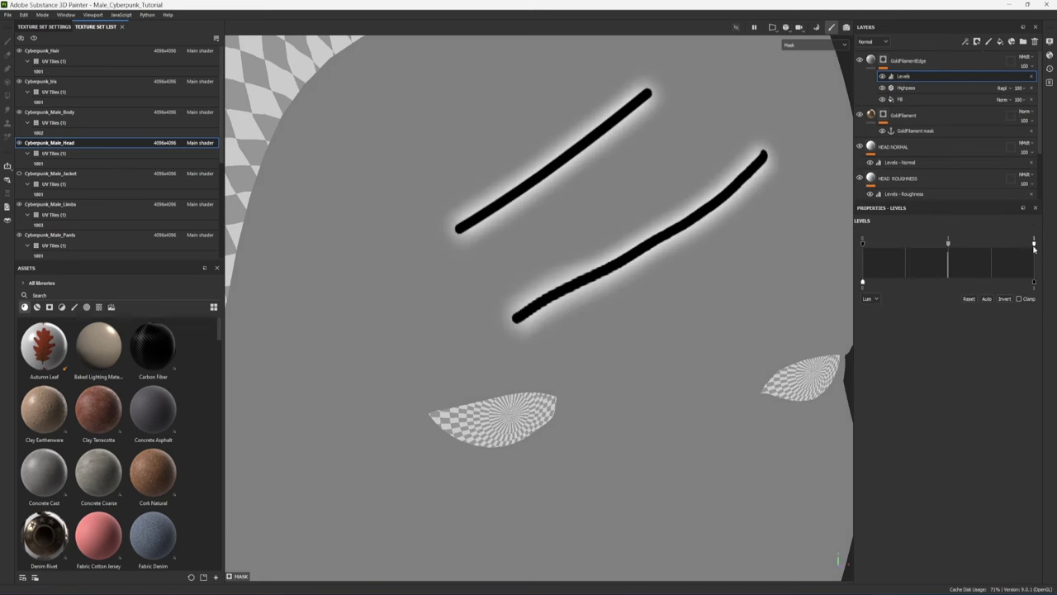
{"action": "left_click_drag", "start_coordinate": [1034, 245], "coordinate": [947, 256]}
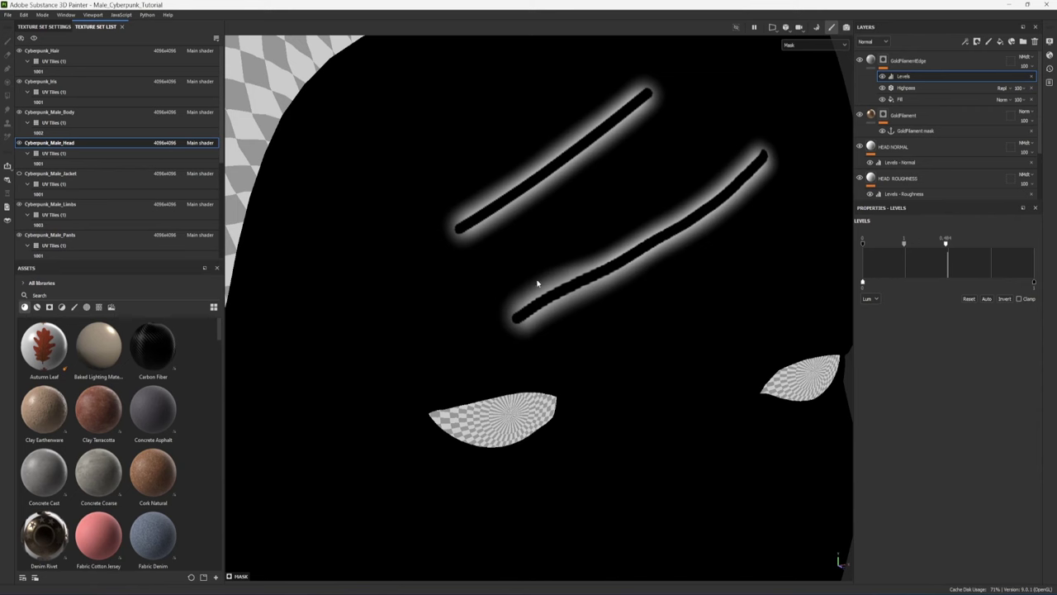
{"action": "key", "text": "m"}
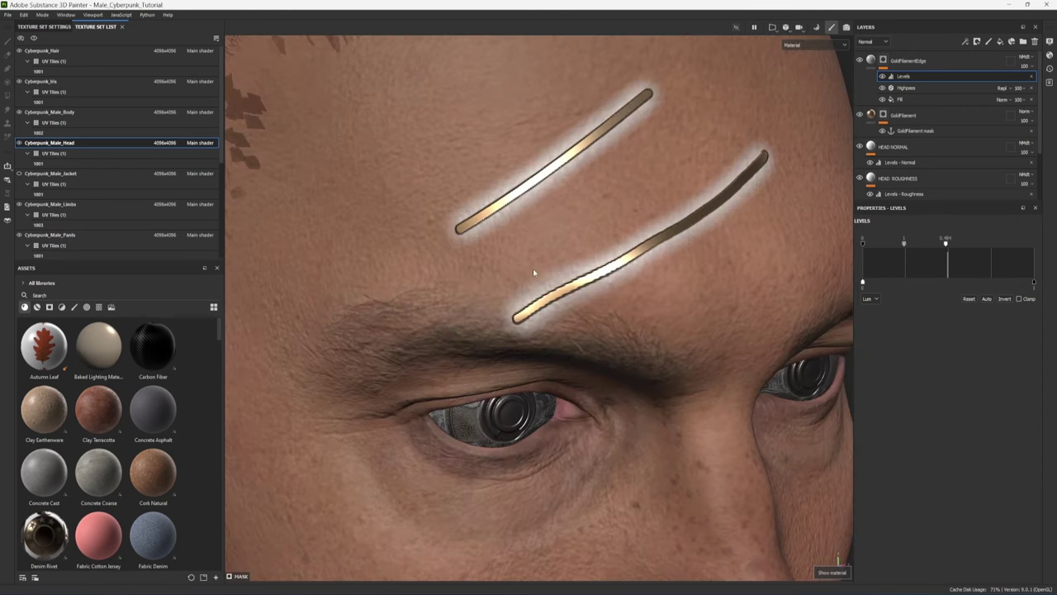
- Paint more filament strokes in the GoldFilament mask: an angular and a wavy one on the forehead, and a straight one below the hairline
{"action": "mouse_move", "coordinate": [521, 274]}
{"action": "left_mouse_down", "text": "alt"}
{"action": "mouse_move", "coordinate": [598, 267]}
{"action": "mouse_move", "coordinate": [523, 273]}
{"action": "mouse_move", "coordinate": [612, 313]}
{"action": "mouse_move", "coordinate": [507, 285]}
{"action": "left_mouse_up", "text": "alt"}
{"action": "scroll", "coordinate": [526, 243], "scroll_direction": "up", "scroll_amount": 2}
{"action": "left_click", "coordinate": [883, 114]}
{"action": "key", "text": "1"}
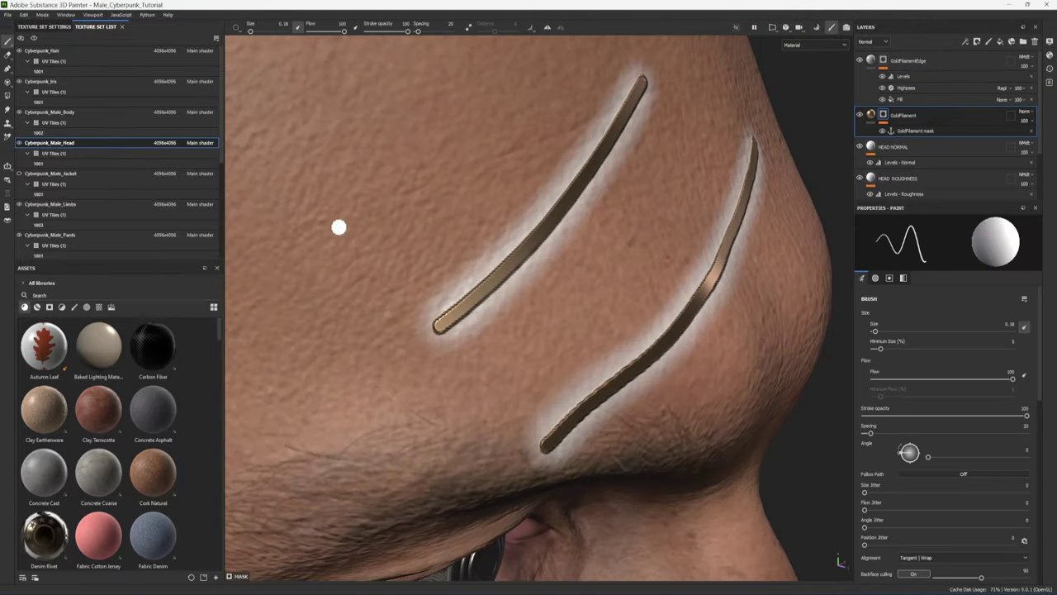
{"action": "mouse_move", "coordinate": [314, 222]}
{"action": "left_mouse_down"}
{"action": "mouse_move", "coordinate": [462, 149]}
{"action": "mouse_move", "coordinate": [361, 318]}
{"action": "left_mouse_up"}
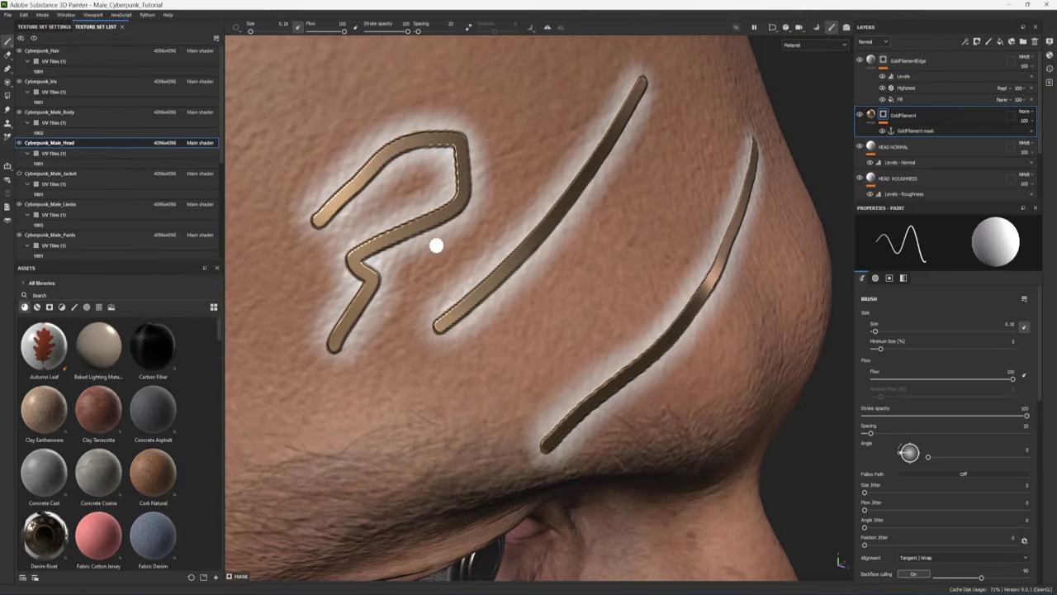
{"action": "mouse_move", "coordinate": [526, 354]}
{"action": "left_mouse_down", "text": "alt"}
{"action": "mouse_move", "coordinate": [503, 346]}
{"action": "mouse_move", "coordinate": [660, 293]}
{"action": "mouse_move", "coordinate": [731, 246]}
{"action": "left_mouse_up", "text": "alt"}
{"action": "scroll", "coordinate": [503, 345], "scroll_direction": "down", "scroll_amount": 3}
{"action": "middle_click_drag", "start_coordinate": [731, 246], "coordinate": [721, 259]}
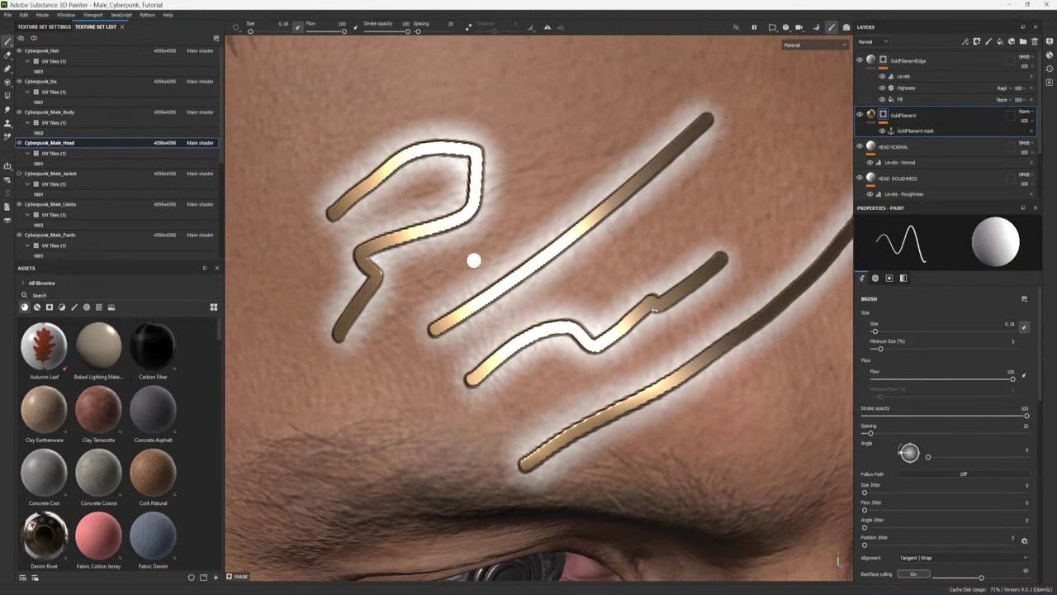
{"action": "mouse_move", "coordinate": [474, 261]}
{"action": "left_mouse_down", "text": "alt"}
{"action": "mouse_move", "coordinate": [462, 201]}
{"action": "mouse_move", "coordinate": [643, 190]}
{"action": "left_mouse_up", "text": "alt"}
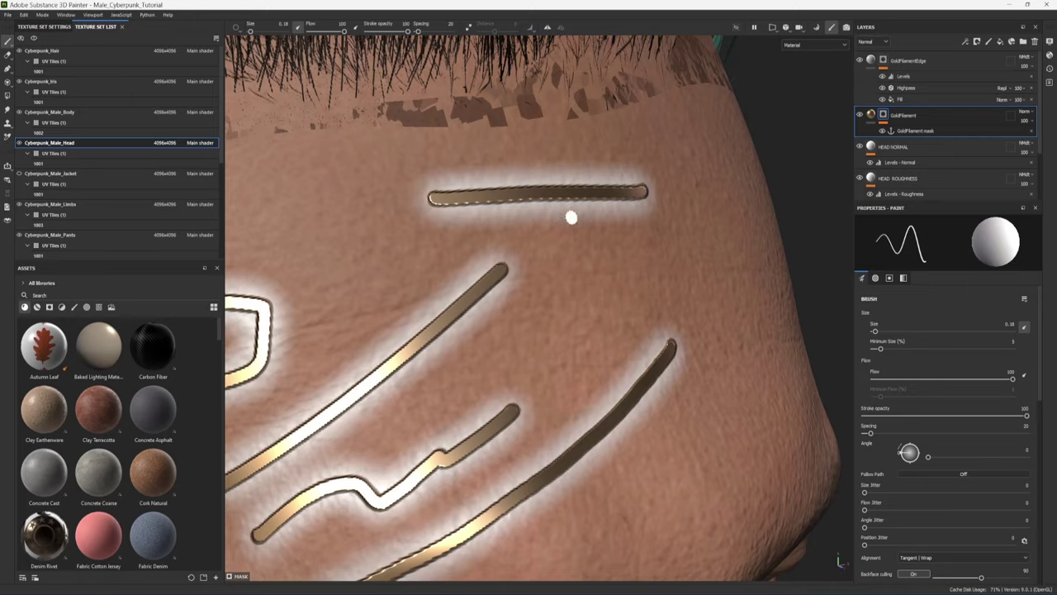
- Disable the metallic, roughness and normal channels of the GoldFilamentEdge fill and set its height to about 0.149
{"action": "mouse_move", "coordinate": [572, 218]}
{"action": "left_mouse_down", "text": "alt"}
{"action": "mouse_move", "coordinate": [425, 261]}
{"action": "mouse_move", "coordinate": [499, 254]}
{"action": "left_mouse_up", "text": "alt"}
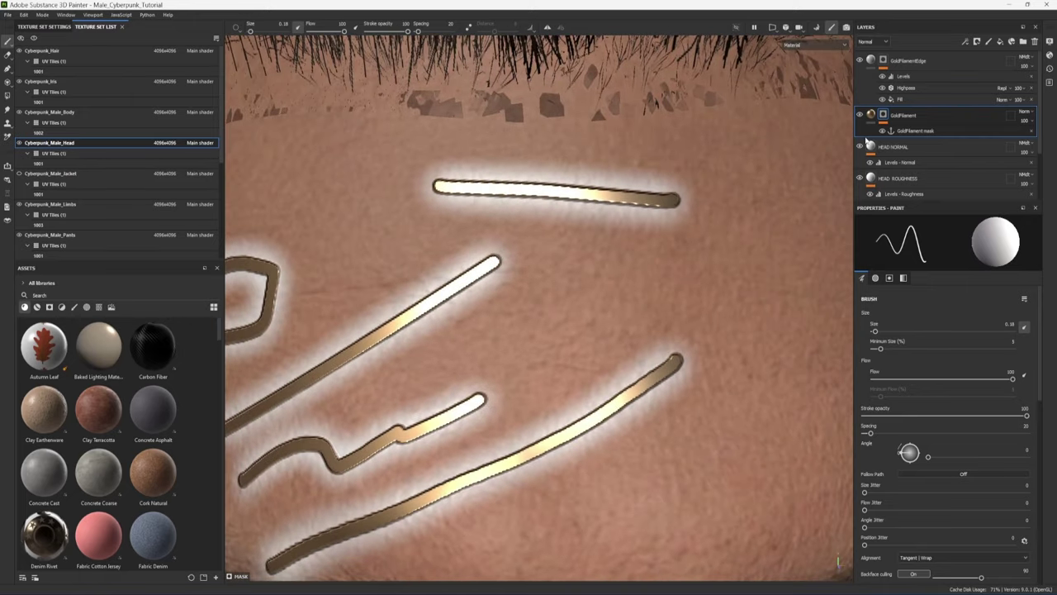
{"action": "left_click", "coordinate": [871, 60]}
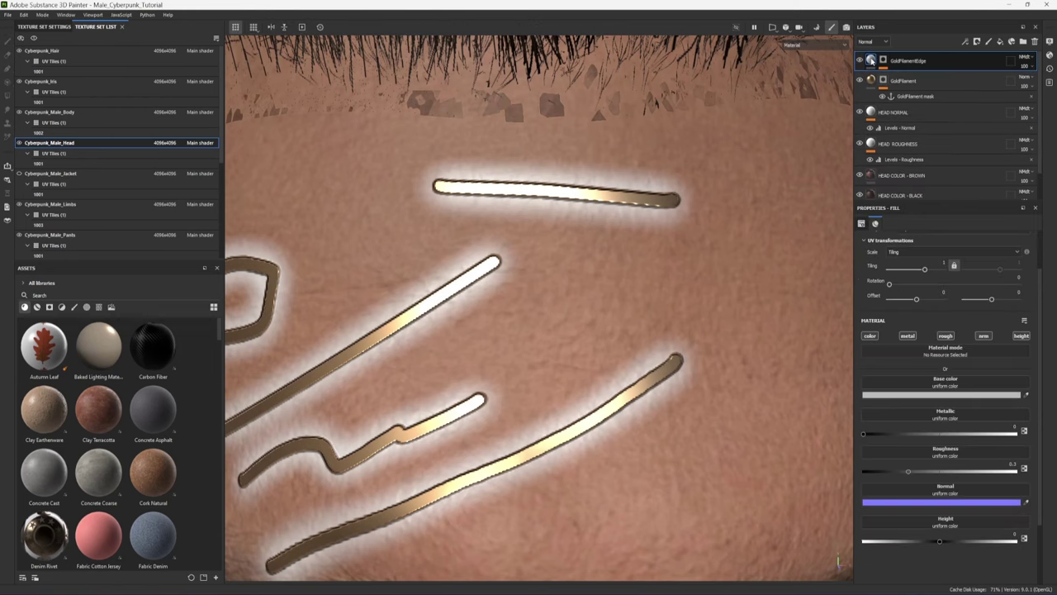
{"action": "left_click", "coordinate": [909, 336]}
{"action": "left_click", "coordinate": [946, 336]}
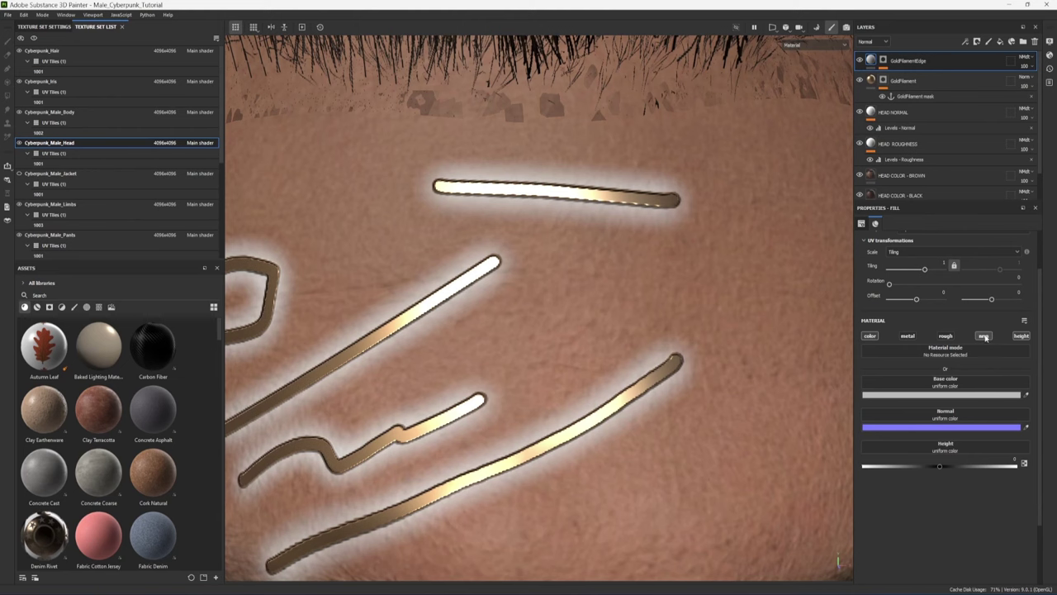
{"action": "left_click", "coordinate": [984, 336]}
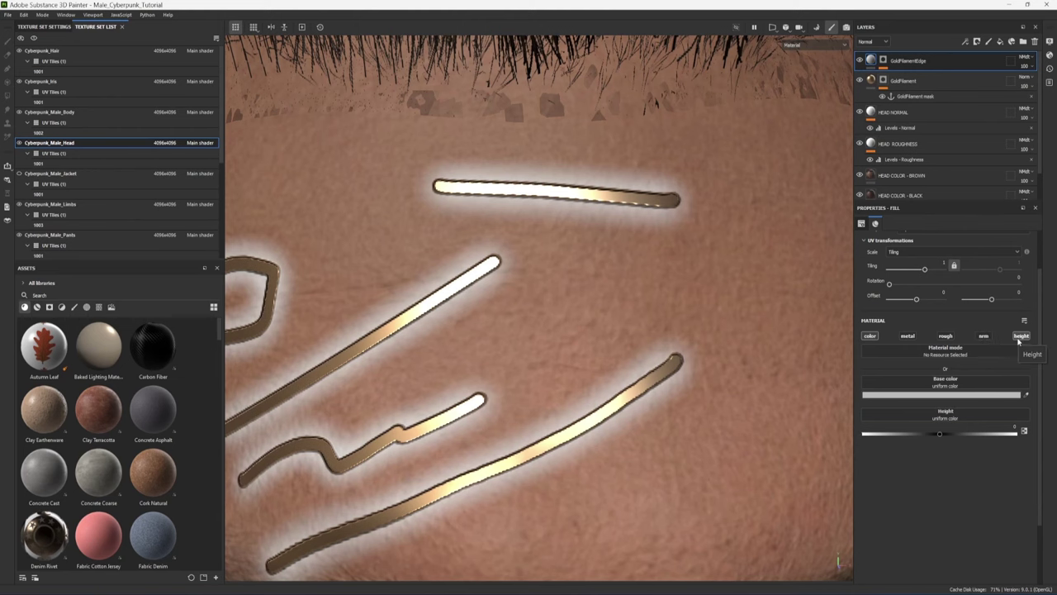
{"action": "left_click_drag", "start_coordinate": [940, 433], "coordinate": [951, 433]}
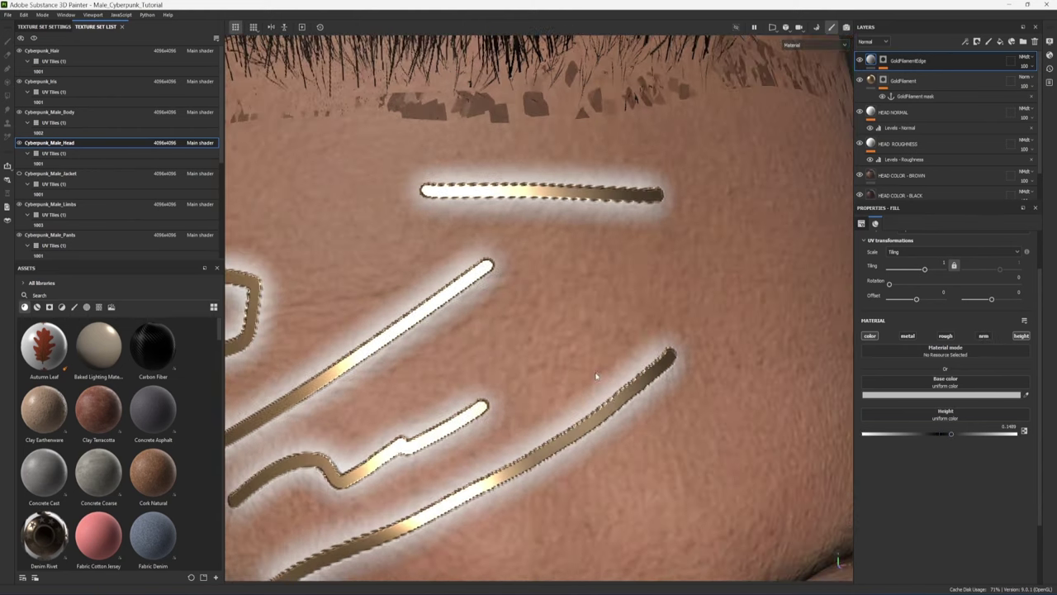
- Give GoldFilamentEdge a reddish pink base color, and try Overlay before choosing Soft light as its base color blending mode
{"action": "left_click", "coordinate": [908, 396]}
{"action": "left_click", "coordinate": [964, 478]}
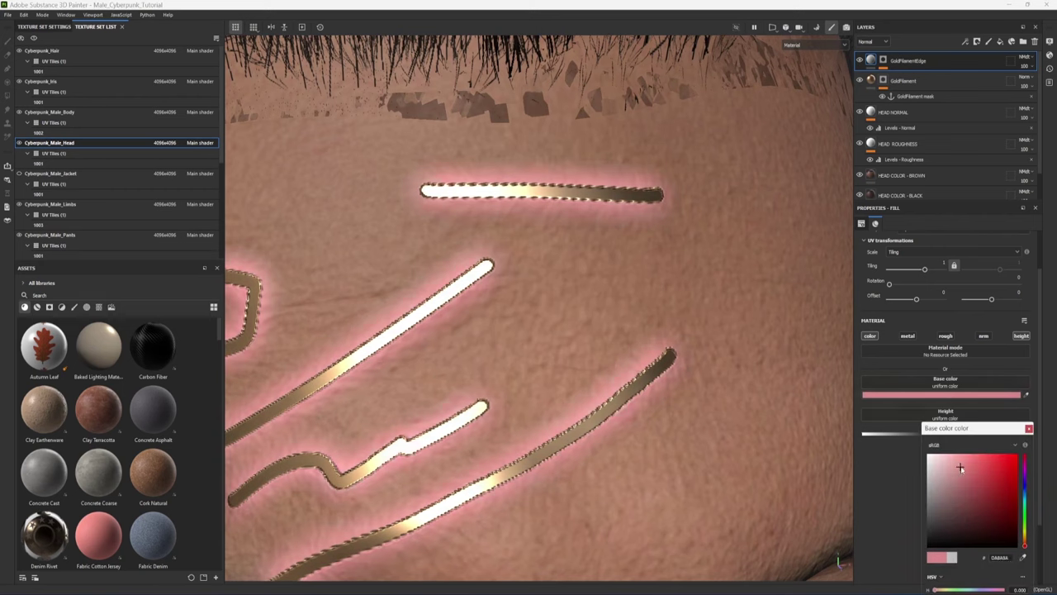
{"action": "left_click", "coordinate": [865, 42]}
{"action": "left_click", "coordinate": [864, 53]}
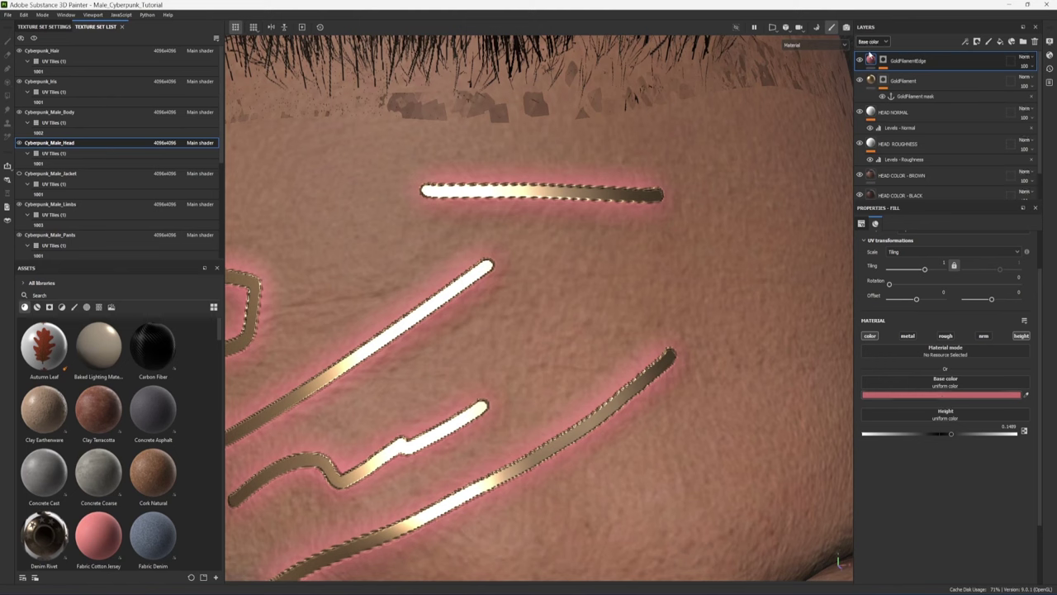
{"action": "left_click", "coordinate": [1027, 60]}
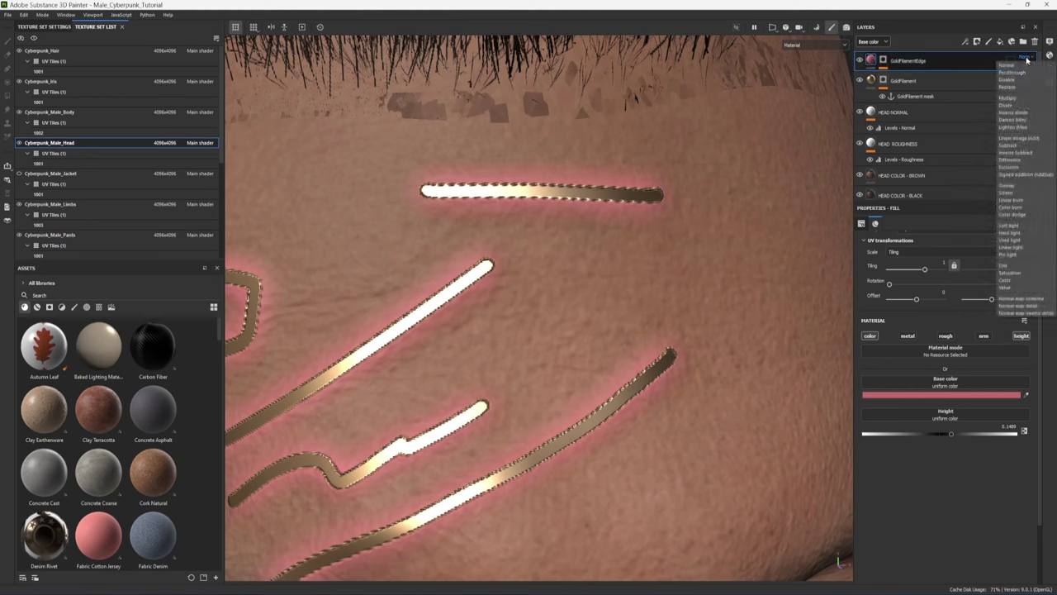
{"action": "left_click", "coordinate": [1019, 188]}
{"action": "left_click", "coordinate": [1026, 58]}
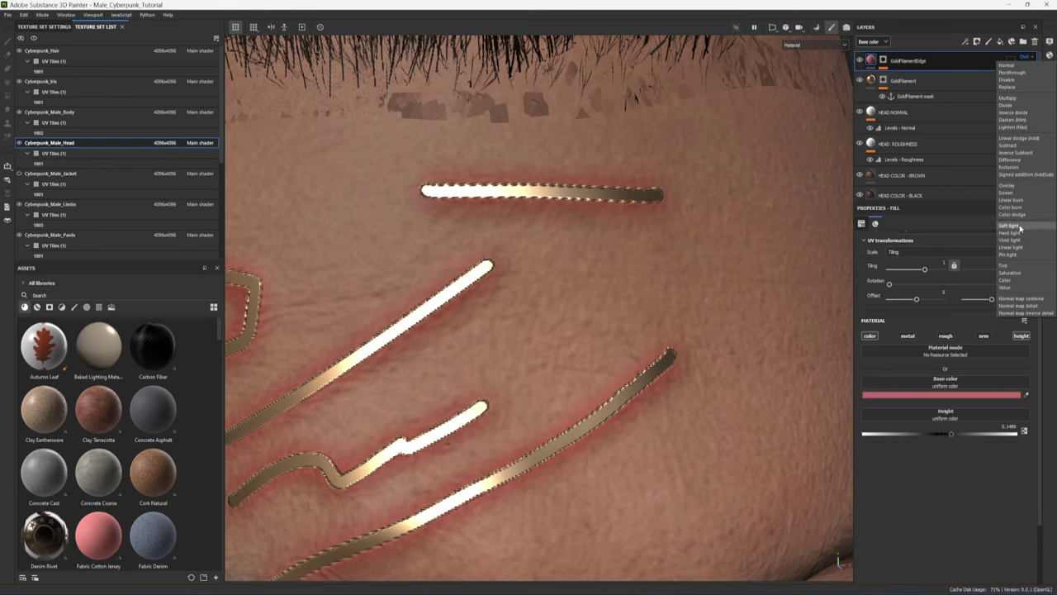
{"action": "left_click", "coordinate": [1024, 224]}
- Change the GoldFilamentEdge base color to a lighter, less saturated pink
{"action": "left_click", "coordinate": [915, 394]}
{"action": "left_click", "coordinate": [946, 480]}
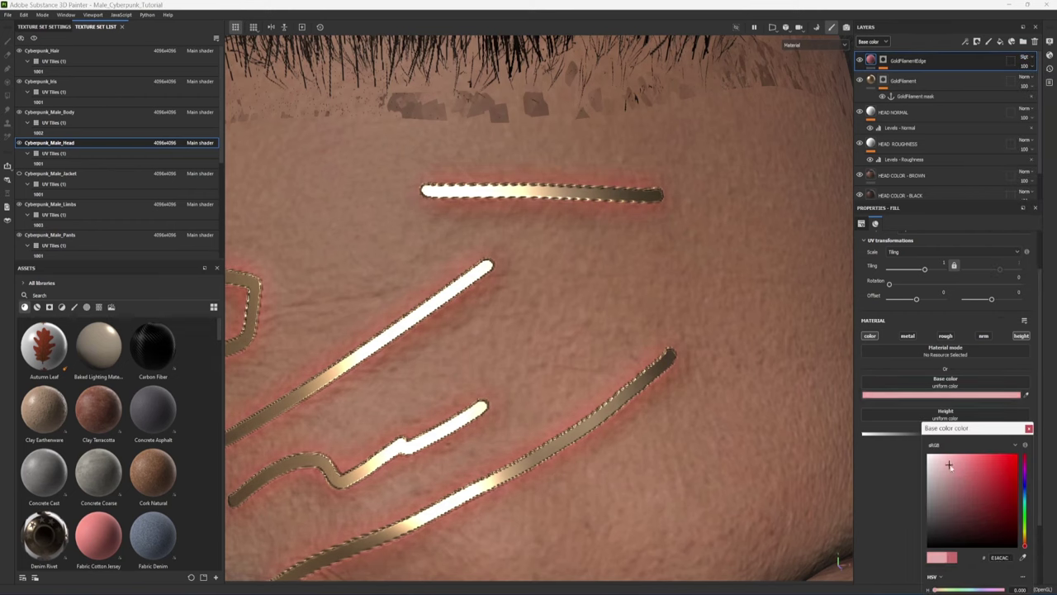
{"action": "left_click", "coordinate": [1029, 428]}
{"action": "left_click_drag", "start_coordinate": [590, 331], "coordinate": [603, 299], "text": "alt"}
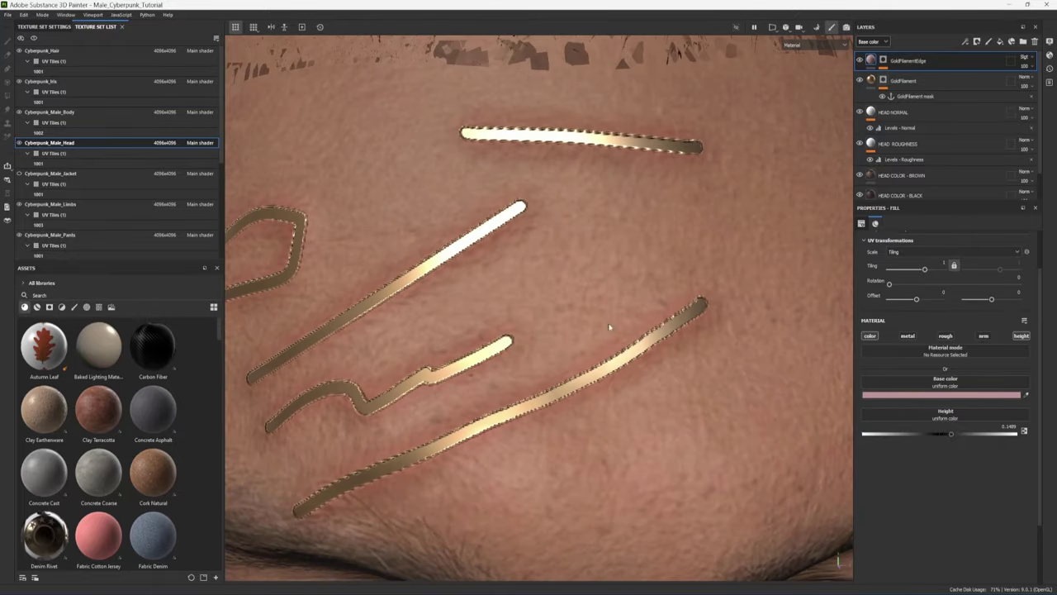
- Add a Blur filter on top of the GoldFilamentEdge mask effects and lower its intensity to about 0.4
{"action": "left_click", "coordinate": [885, 61]}
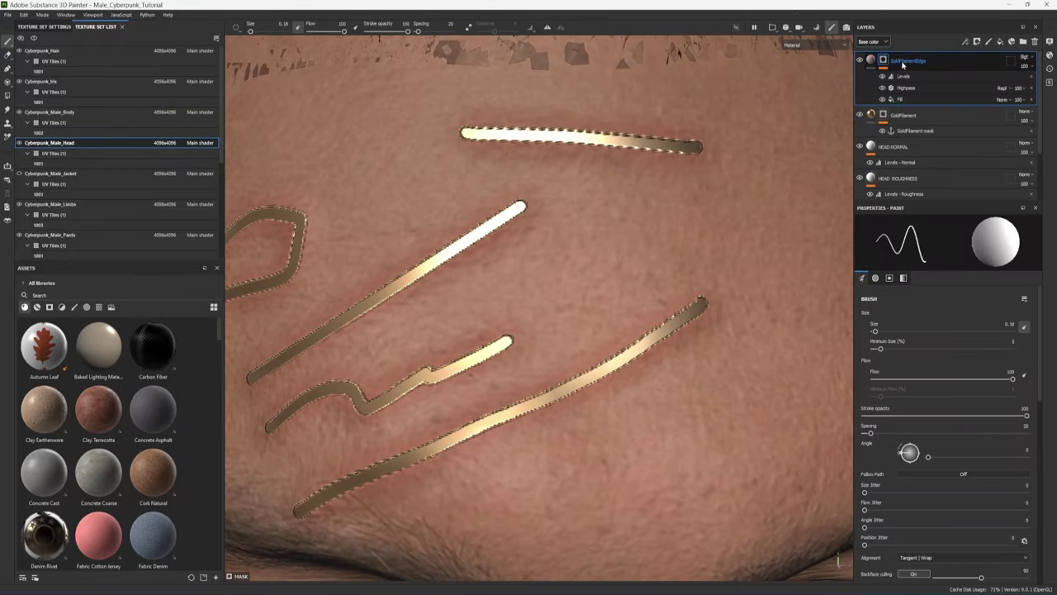
{"action": "left_click", "coordinate": [903, 64]}
{"action": "left_click", "coordinate": [965, 41]}
{"action": "left_click", "coordinate": [987, 104]}
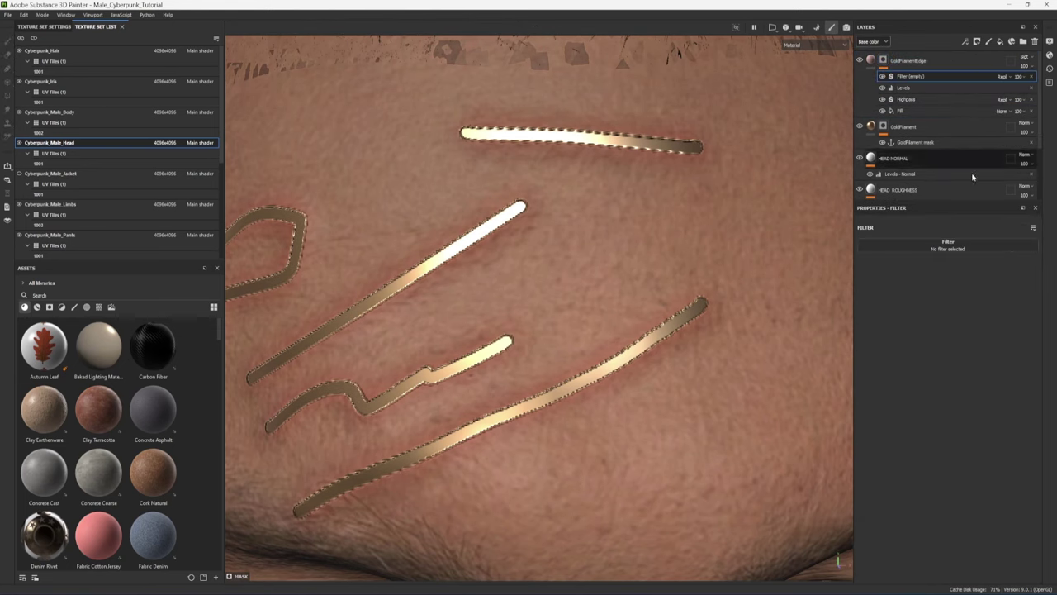
{"action": "left_click", "coordinate": [963, 247]}
{"action": "left_click", "coordinate": [1019, 276]}
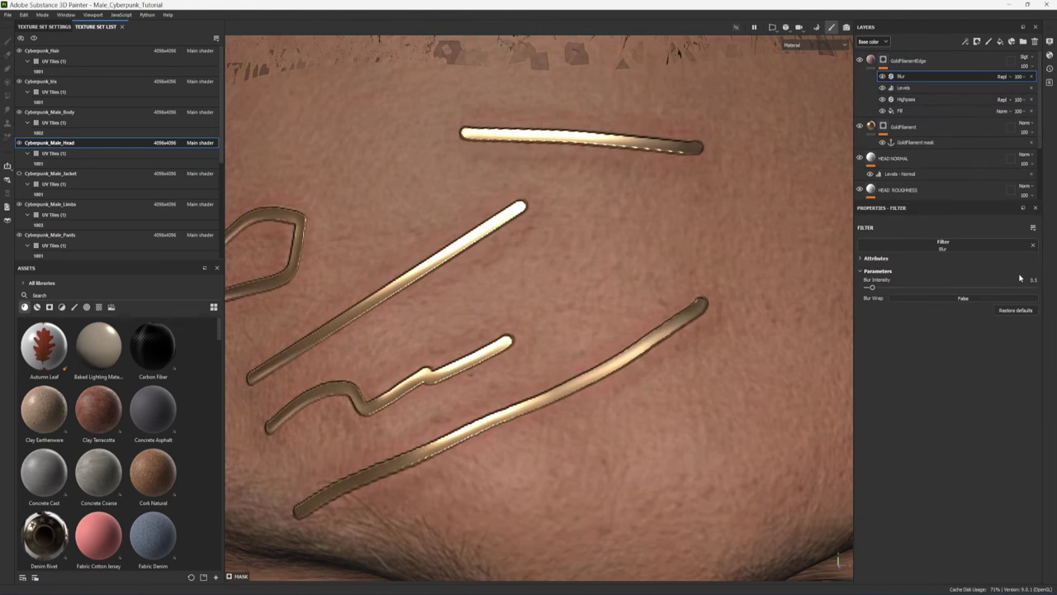
{"action": "left_click_drag", "start_coordinate": [873, 289], "coordinate": [870, 287]}
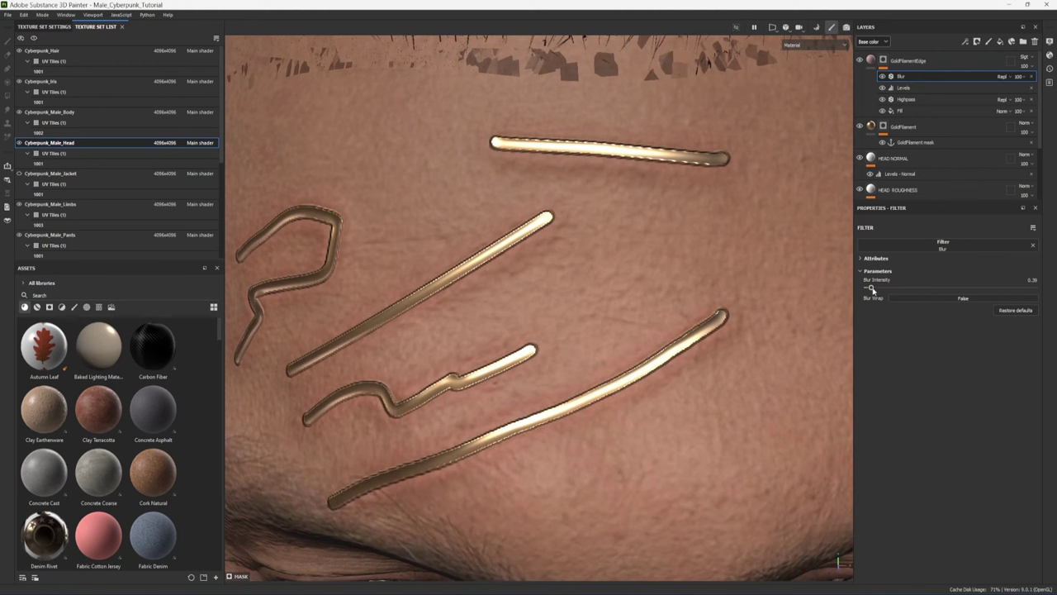
{"action": "left_click_drag", "start_coordinate": [520, 258], "coordinate": [554, 254], "text": "alt"}
- Lower the GoldFilamentEdge fill's height to about -0.17 and check the recessed edges under rotated lighting
{"action": "left_click", "coordinate": [873, 62]}
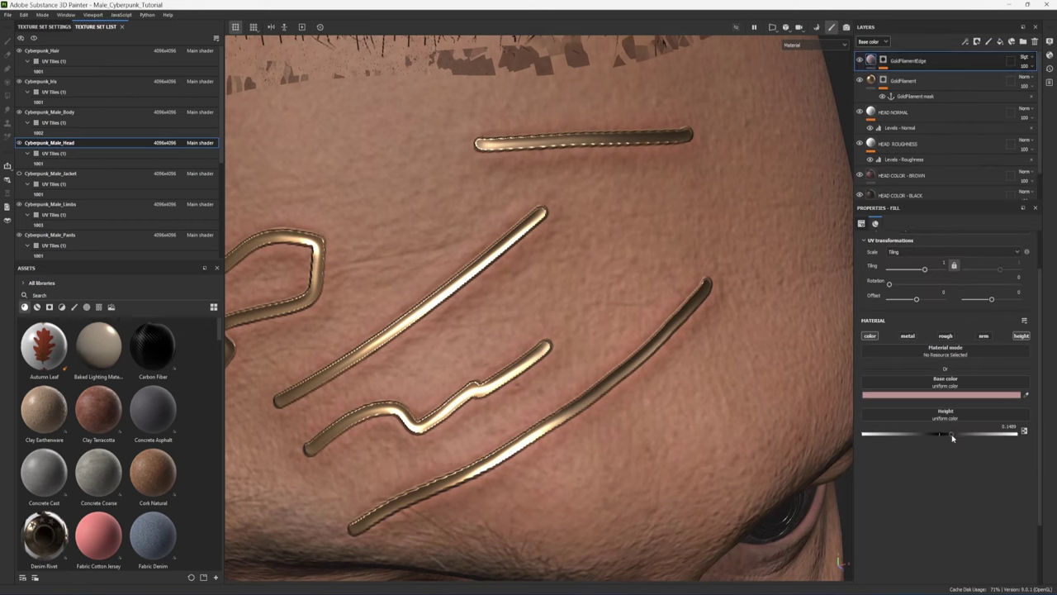
{"action": "left_click_drag", "start_coordinate": [951, 438], "coordinate": [928, 435]}
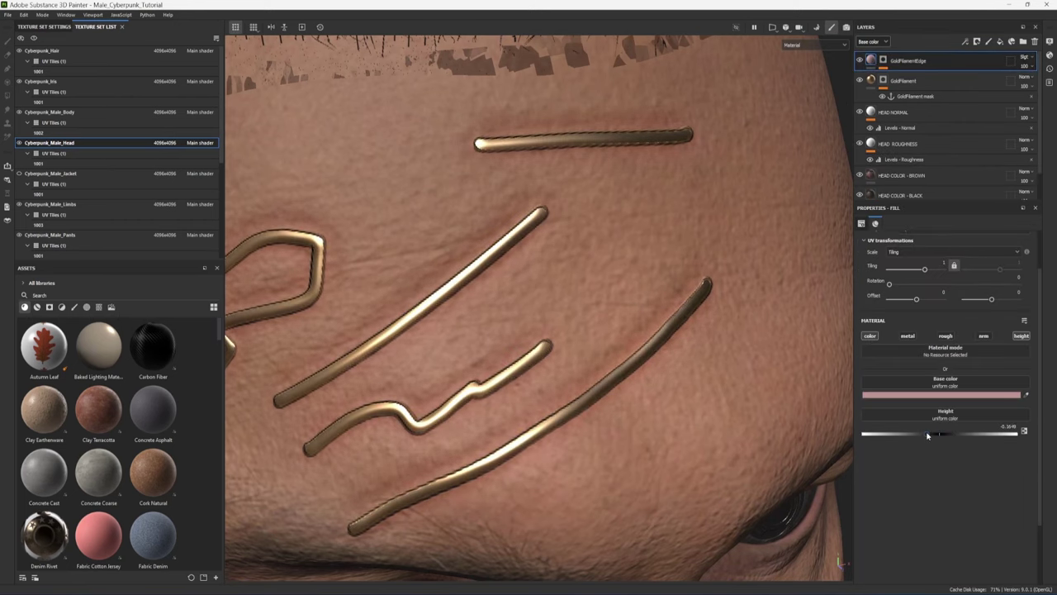
{"action": "mouse_move", "coordinate": [495, 325]}
{"action": "left_mouse_down", "text": "alt"}
{"action": "mouse_move", "coordinate": [510, 323]}
{"action": "mouse_move", "coordinate": [491, 321]}
{"action": "left_mouse_up", "text": "alt"}
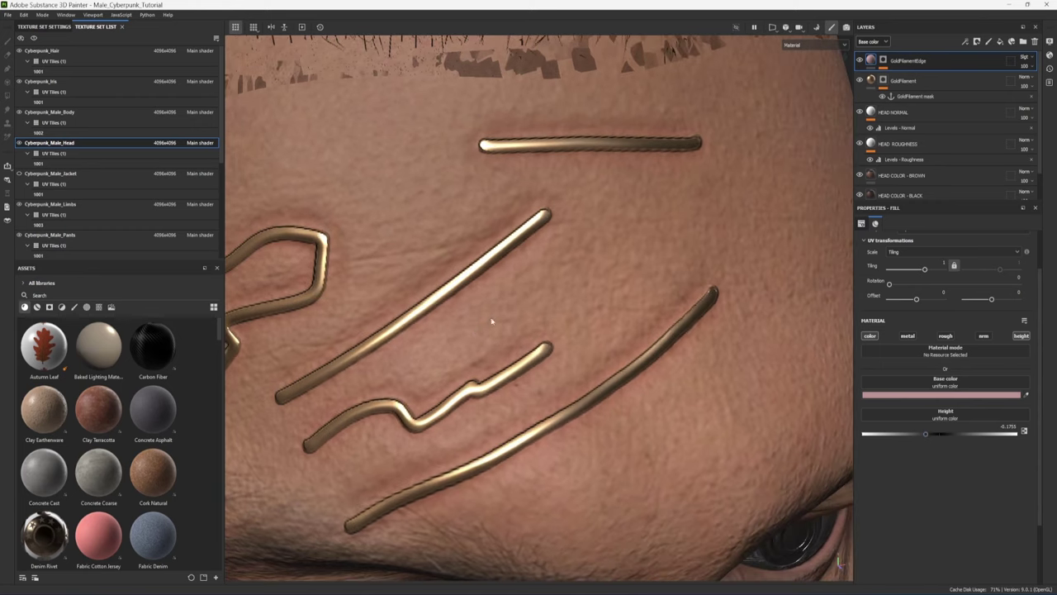
{"action": "left_click_drag", "start_coordinate": [478, 239], "coordinate": [499, 298], "text": "alt"}
{"action": "right_click_drag", "start_coordinate": [498, 297], "coordinate": [486, 296], "text": "shift"}
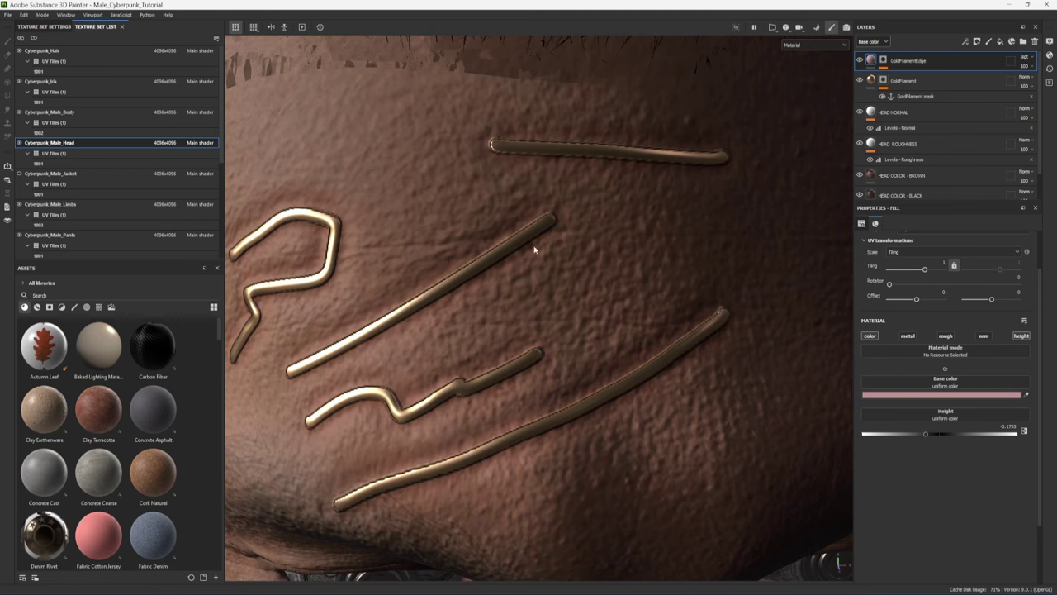
{"action": "right_click_drag", "start_coordinate": [534, 249], "coordinate": [543, 278], "text": "shift"}
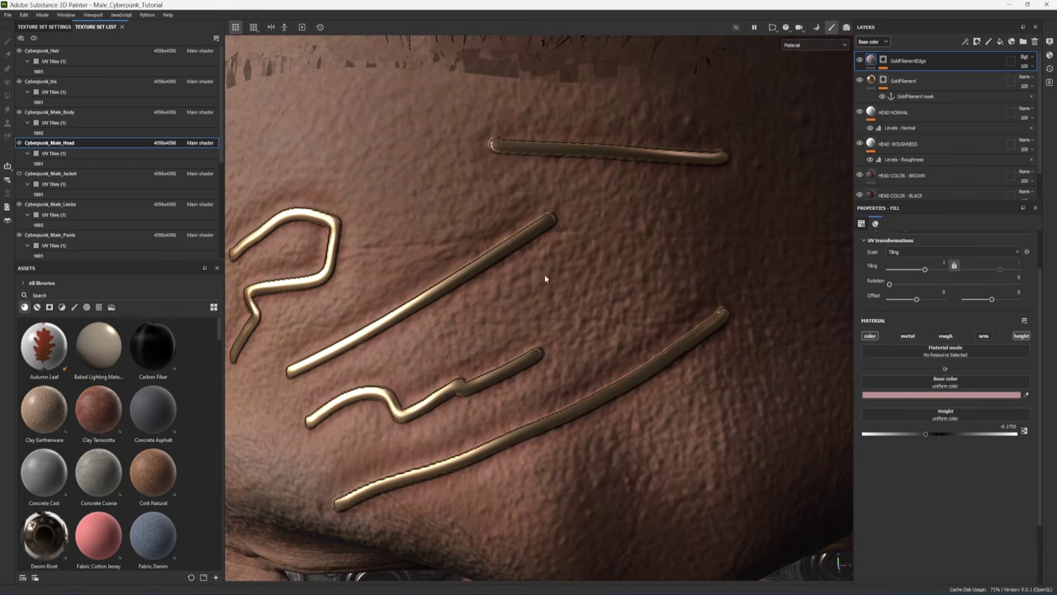
- Reduce the radius of the Highpass filter in the GoldFilamentEdge mask to narrow the edge around the filaments
{"action": "left_click", "coordinate": [884, 61]}
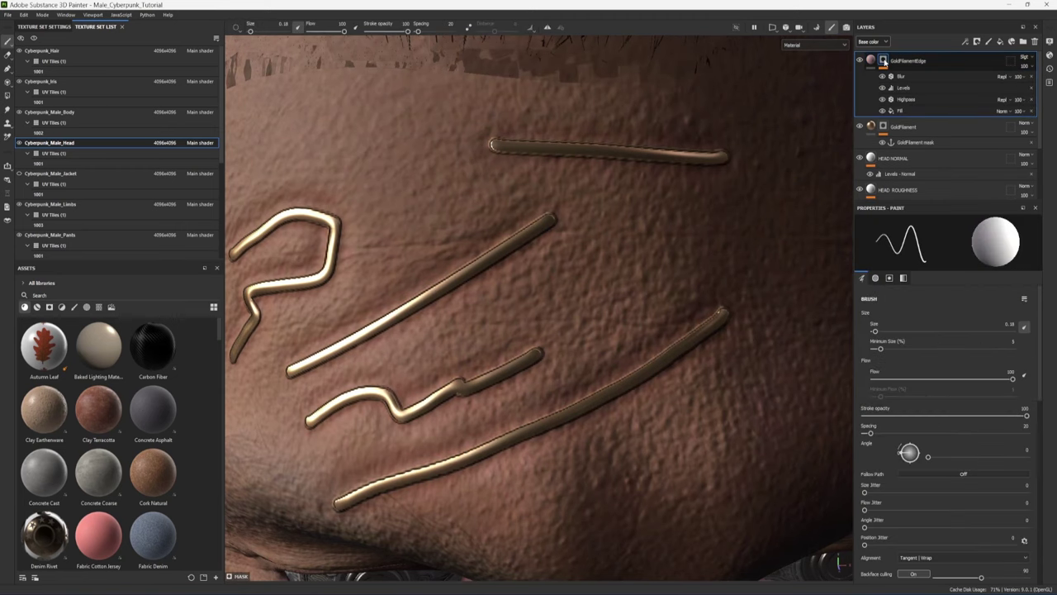
{"action": "left_click", "coordinate": [904, 100]}
{"action": "left_click_drag", "start_coordinate": [886, 288], "coordinate": [877, 288]}
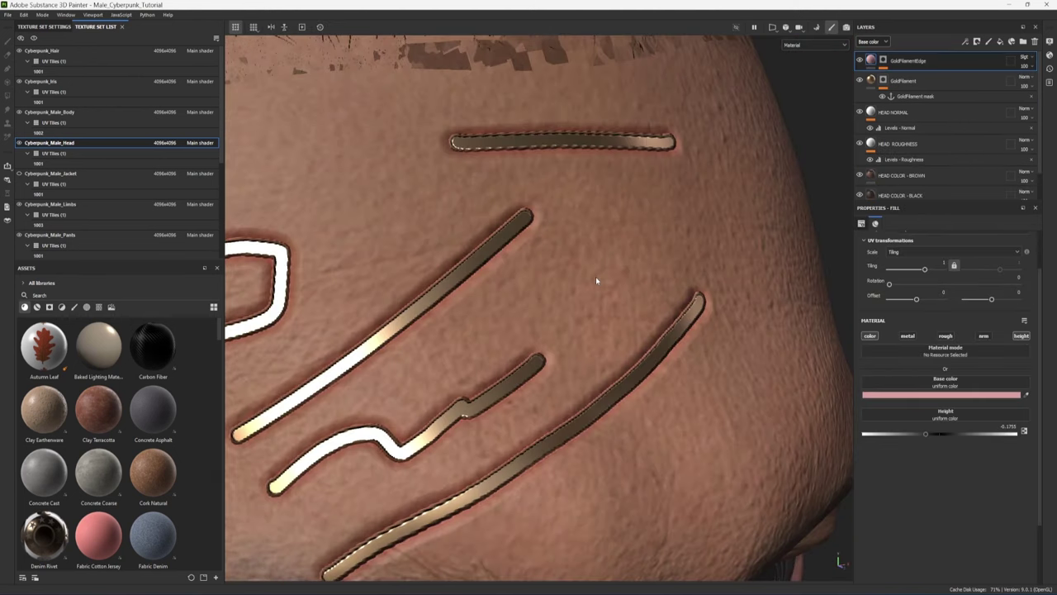
{"action": "left_click_drag", "start_coordinate": [625, 334], "coordinate": [586, 330], "text": "alt"}
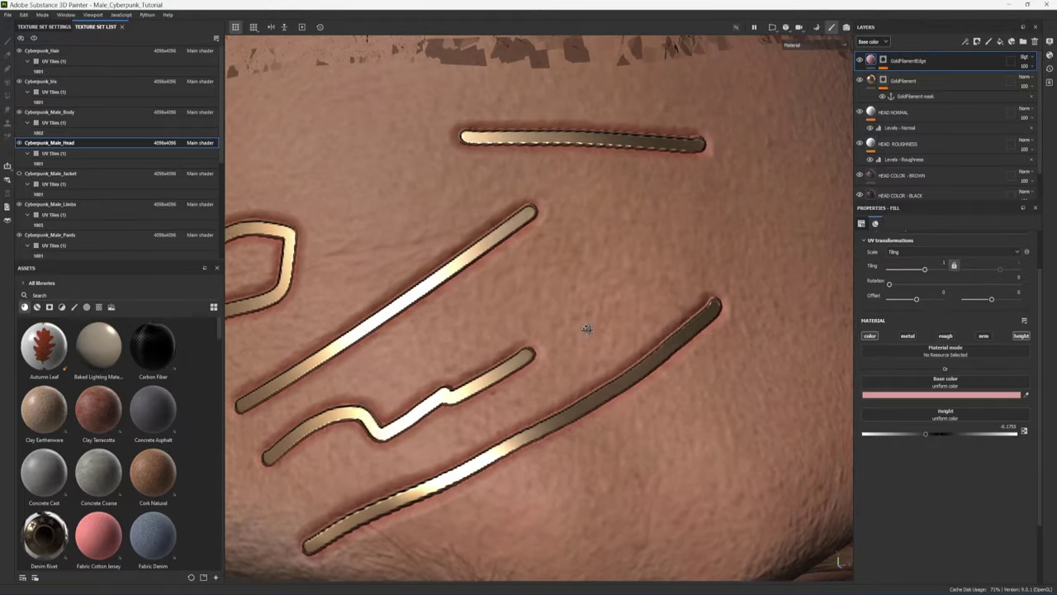
{"action": "middle_click_drag", "start_coordinate": [406, 330], "coordinate": [600, 280], "text": "alt"}
- Erase all the test strokes from the GoldFilament mask with a black brush enlarged to 0.71, and switch back to white
{"action": "left_click", "coordinate": [884, 80]}
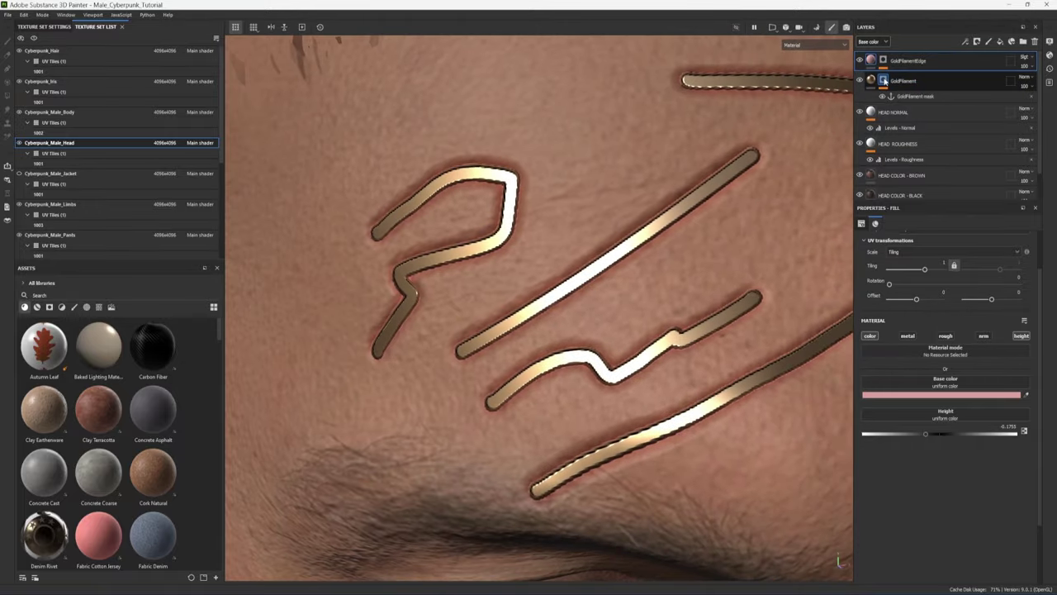
{"action": "scroll", "coordinate": [726, 202], "scroll_direction": "down", "scroll_amount": 1}
{"action": "key", "text": "x"}
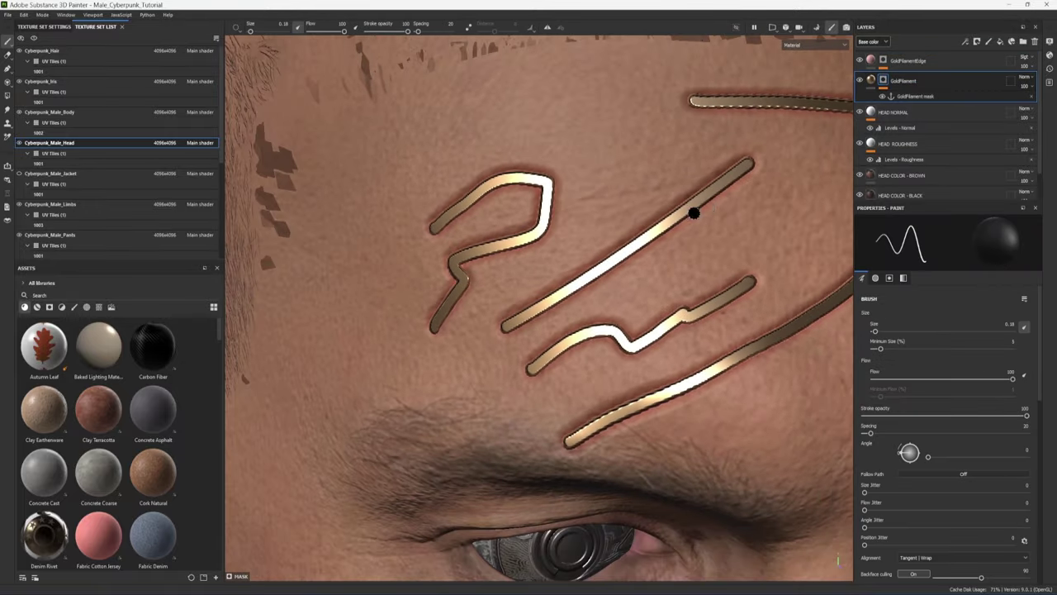
{"action": "middle_click_drag", "start_coordinate": [694, 212], "coordinate": [597, 219], "text": "alt"}
{"action": "right_click_drag", "start_coordinate": [596, 219], "coordinate": [636, 233], "text": "ctrl"}
{"action": "mouse_move", "coordinate": [635, 176]}
{"action": "left_mouse_down"}
{"action": "mouse_move", "coordinate": [354, 289]}
{"action": "mouse_move", "coordinate": [598, 99]}
{"action": "mouse_move", "coordinate": [438, 381]}
{"action": "mouse_move", "coordinate": [814, 248]}
{"action": "left_mouse_up"}
{"action": "scroll", "coordinate": [764, 116], "scroll_direction": "down", "scroll_amount": 2}
{"action": "key", "text": "x"}
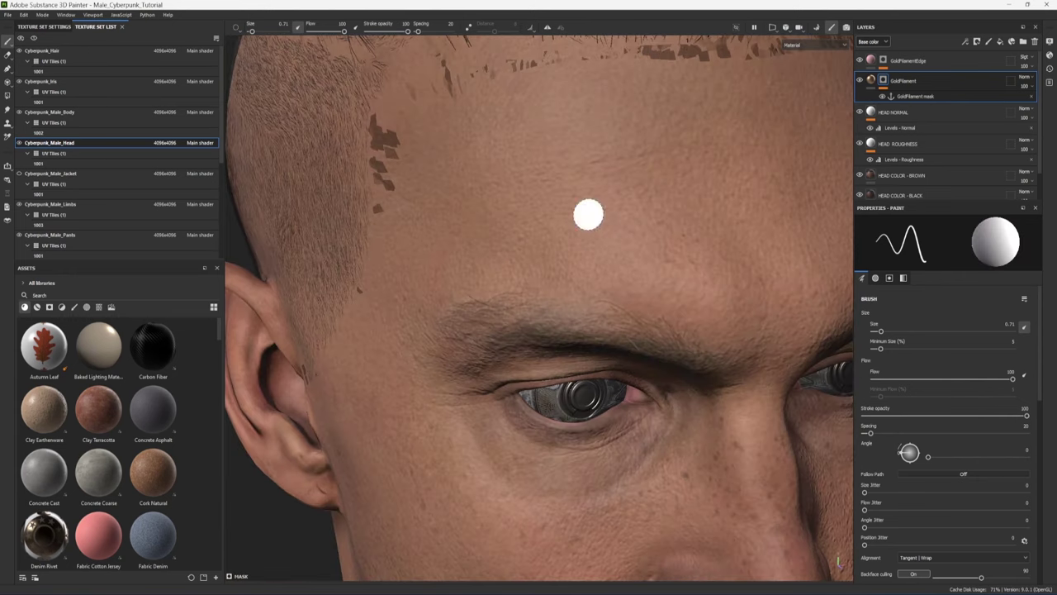
- Set the brush size to 0.1 and paint a straight filament line along the hairline above the shaved side of the head
{"action": "right_click_drag", "start_coordinate": [589, 215], "coordinate": [548, 215], "text": "ctrl"}
{"action": "left_click_drag", "start_coordinate": [579, 307], "coordinate": [568, 119]}
{"action": "key", "text": "ctrl+z"}
{"action": "mouse_move", "coordinate": [371, 161]}
{"action": "left_mouse_down", "text": "alt"}
{"action": "mouse_move", "coordinate": [418, 196]}
{"action": "mouse_move", "coordinate": [659, 293]}
{"action": "mouse_move", "coordinate": [502, 338]}
{"action": "mouse_move", "coordinate": [362, 282]}
{"action": "left_mouse_up", "text": "alt"}
{"action": "left_click_drag", "start_coordinate": [719, 289], "coordinate": [413, 354], "text": "alt"}
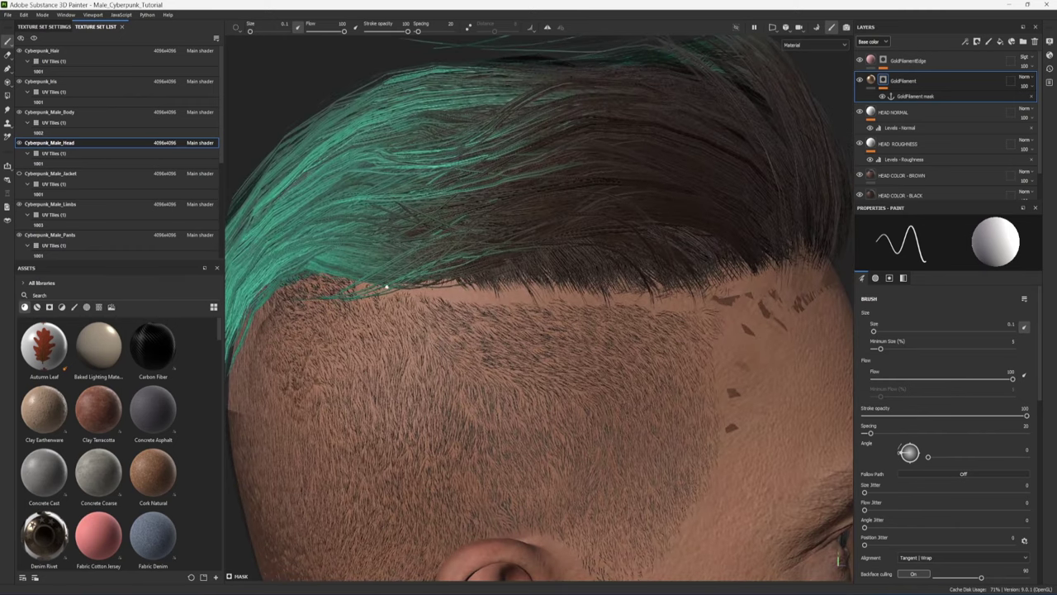
{"action": "key", "text": "shift"}
{"action": "left_click", "coordinate": [741, 304], "text": "shift"}
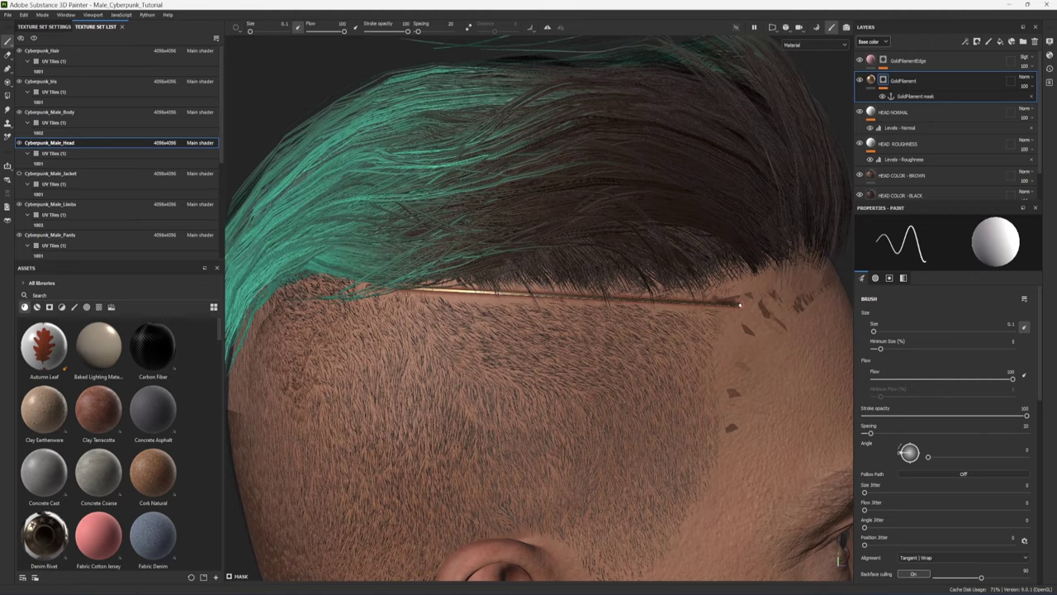
- Turn on Mirror X symmetry and adjust the symmetry plane's offset to align it with the middle of the face
{"action": "mouse_move", "coordinate": [740, 304]}
{"action": "left_mouse_down", "text": "alt"}
{"action": "mouse_move", "coordinate": [567, 373]}
{"action": "mouse_move", "coordinate": [404, 232]}
{"action": "left_mouse_up", "text": "alt"}
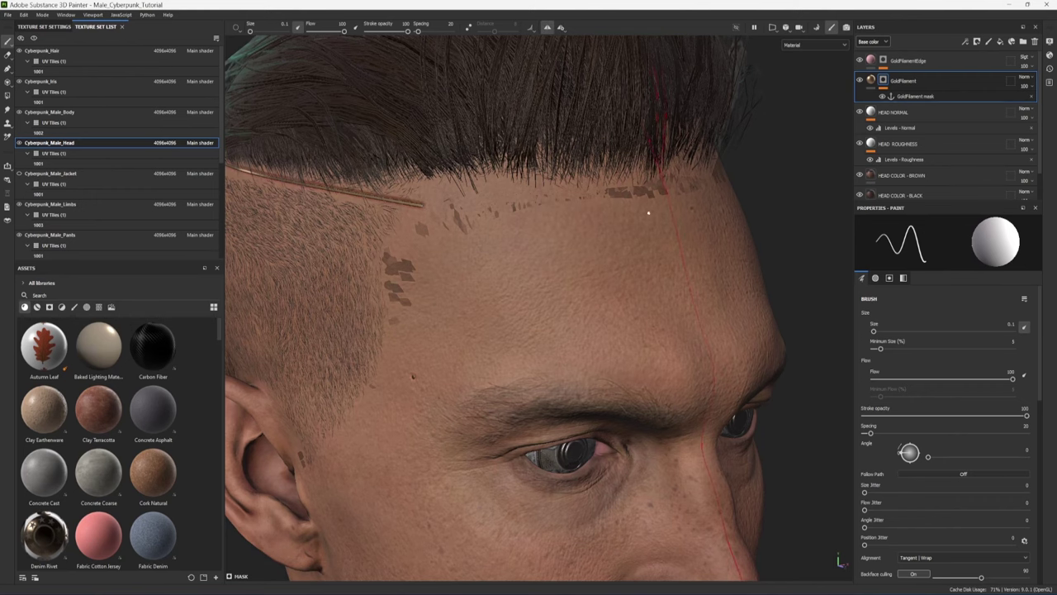
{"action": "left_click_drag", "start_coordinate": [649, 213], "coordinate": [568, 195], "text": "alt"}
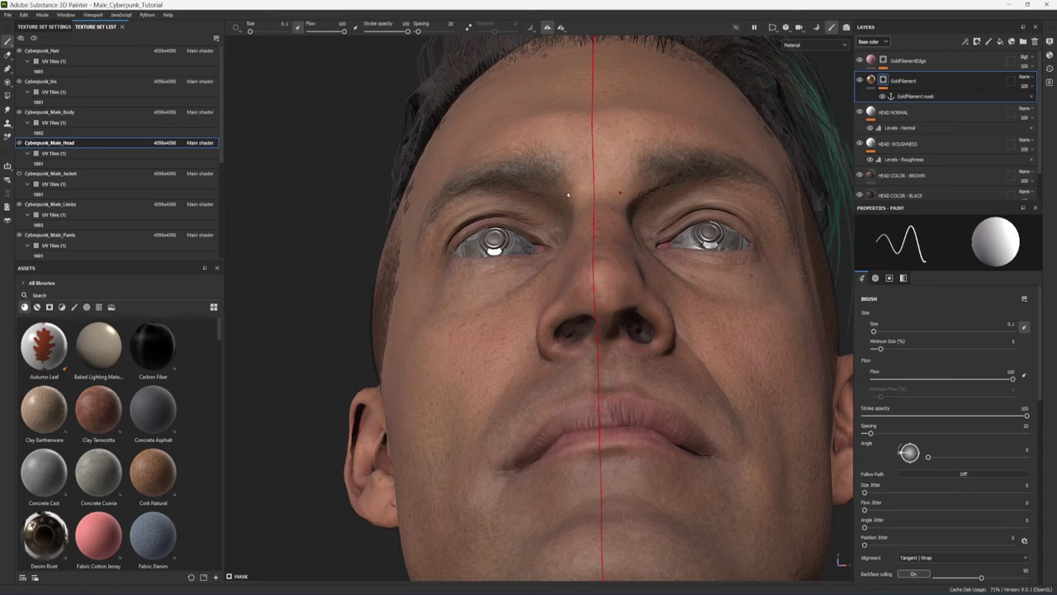
{"action": "mouse_move", "coordinate": [528, 282]}
{"action": "left_mouse_down", "text": "alt"}
{"action": "mouse_move", "coordinate": [528, 355]}
{"action": "mouse_move", "coordinate": [525, 291]}
{"action": "left_mouse_up", "text": "alt"}
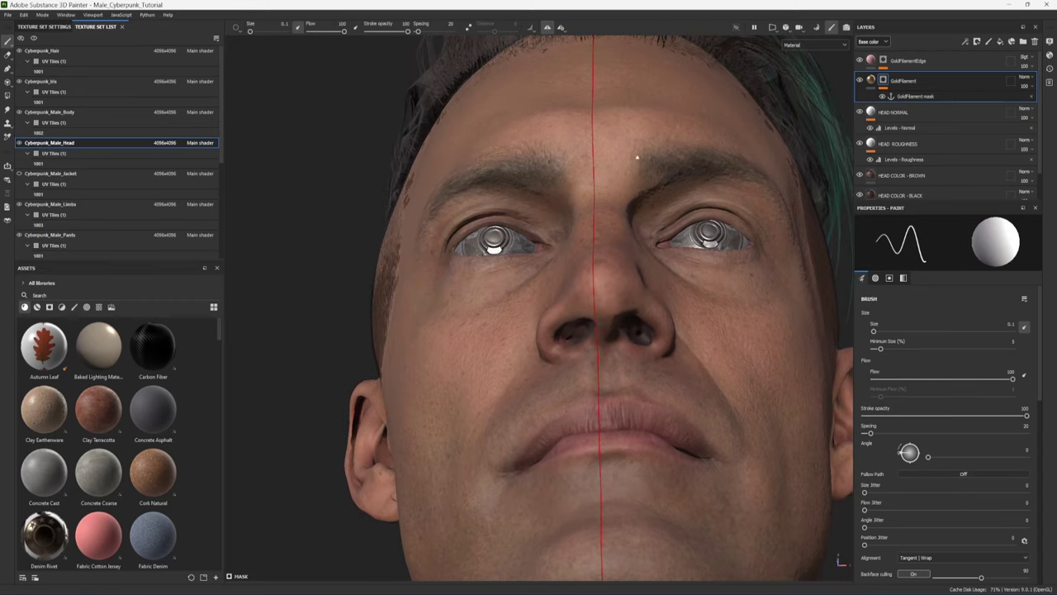
{"action": "left_click_drag", "start_coordinate": [657, 308], "coordinate": [533, 377], "text": "alt"}
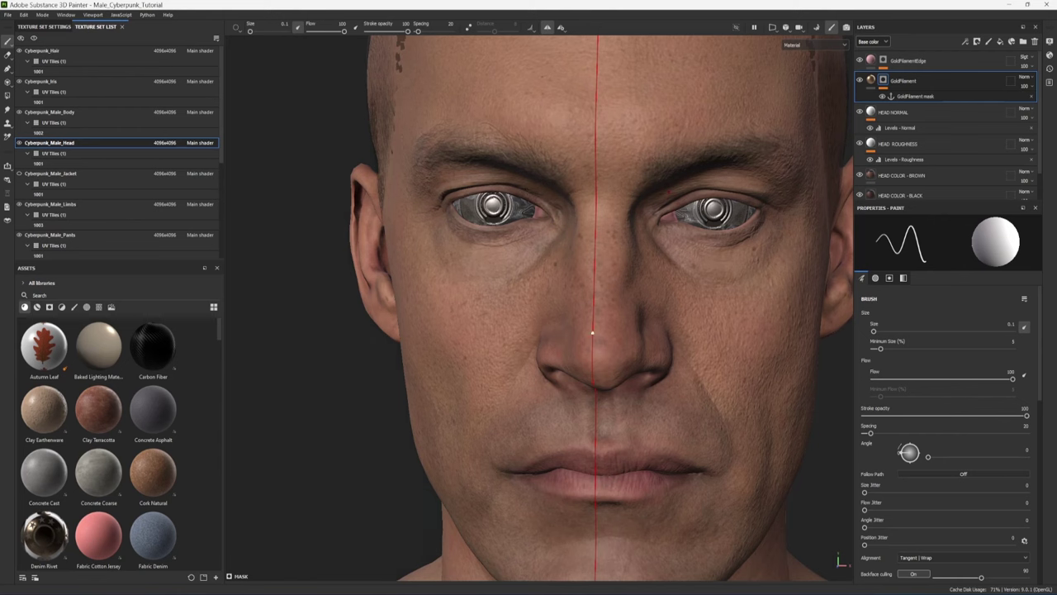
{"action": "left_click", "coordinate": [561, 29]}
{"action": "left_click_drag", "start_coordinate": [581, 88], "coordinate": [580, 88]}
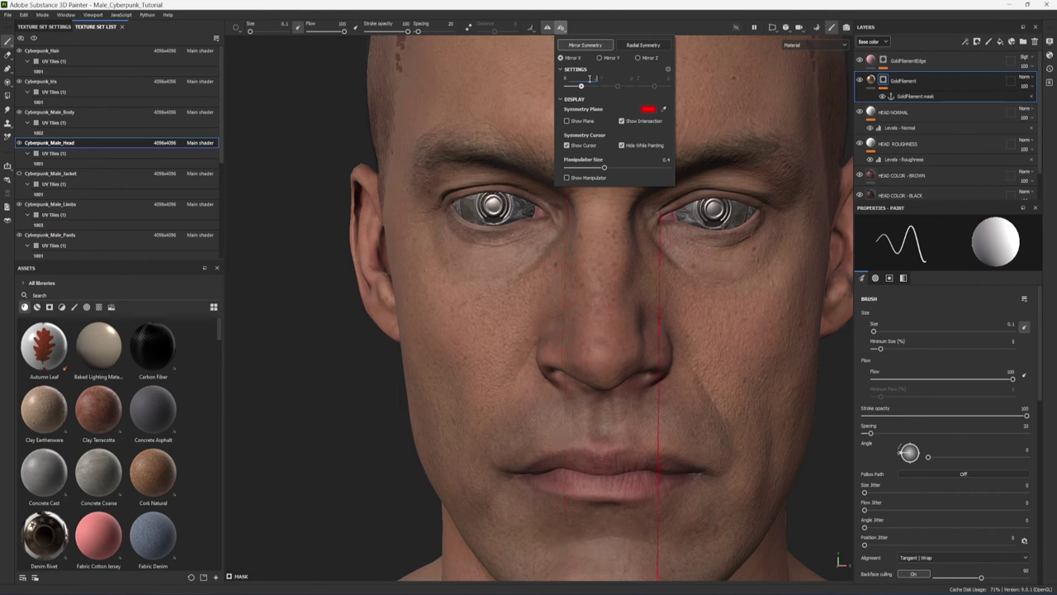
{"action": "key", "text": "BackSpace"}
{"action": "type", "text": "02"}
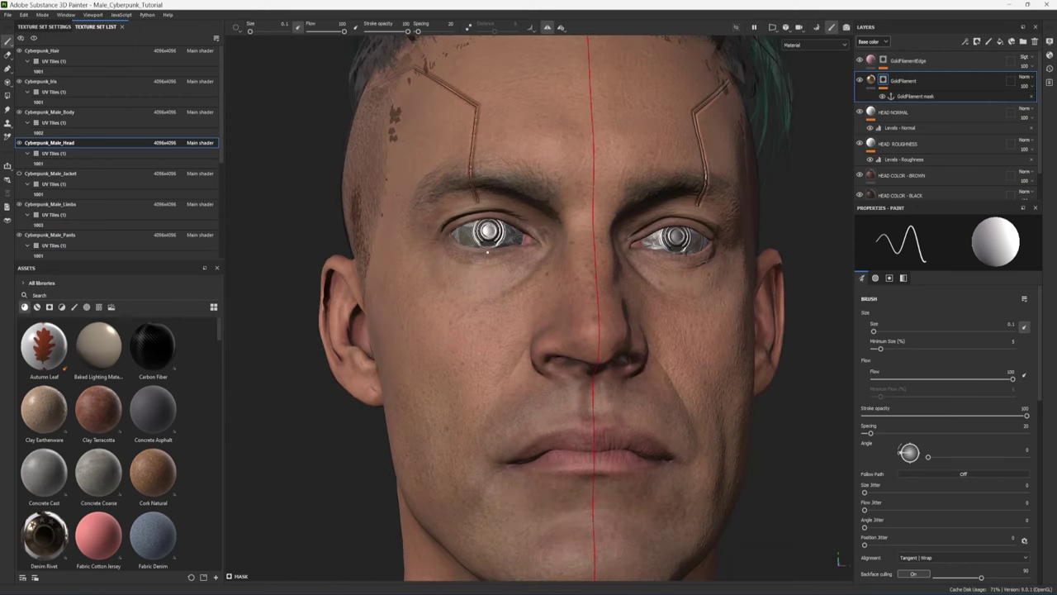
- Paint a mirrored angular filament line in the GoldFilament mask, from below the eye down the cheek and across to the nose
{"action": "left_click_drag", "start_coordinate": [484, 250], "coordinate": [485, 328]}
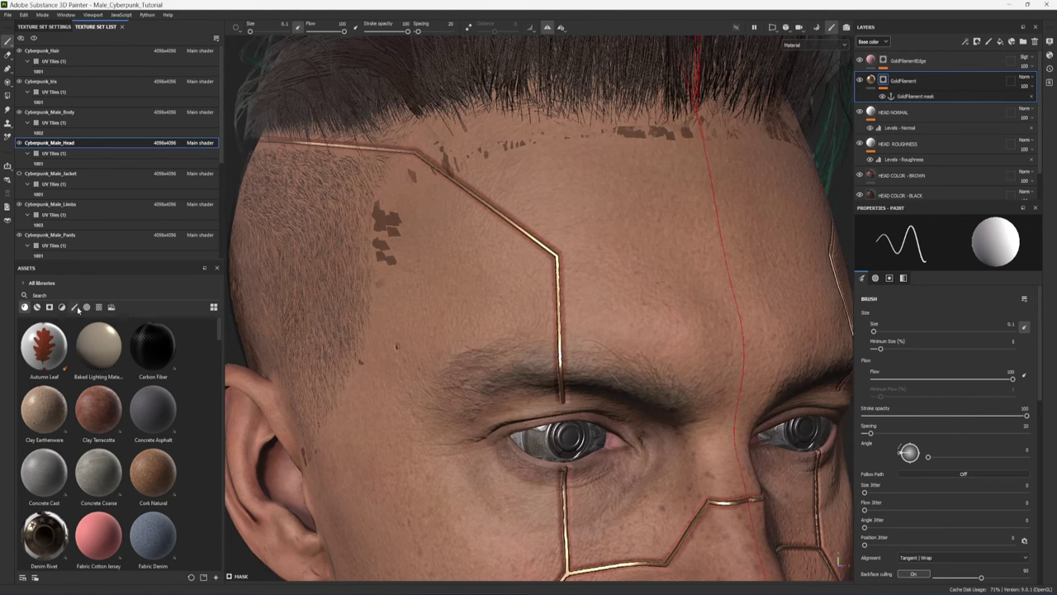
- Switch the asset list to brushes and add a paint layer named FilmentDetails above GoldFilamentEdge in the head's layer stack
{"action": "left_click", "coordinate": [74, 307]}
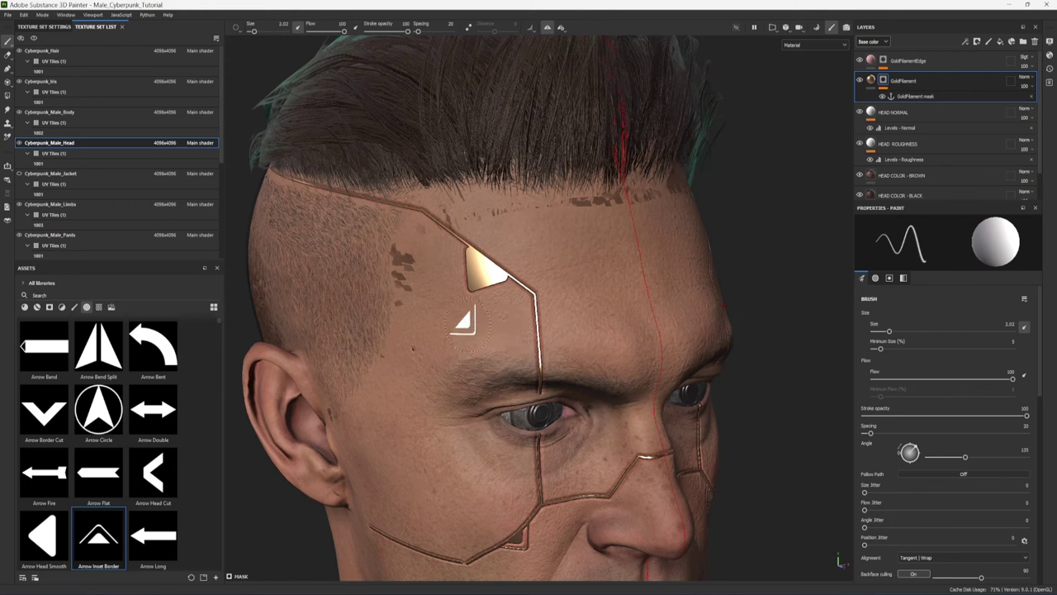
{"action": "left_click", "coordinate": [989, 42]}
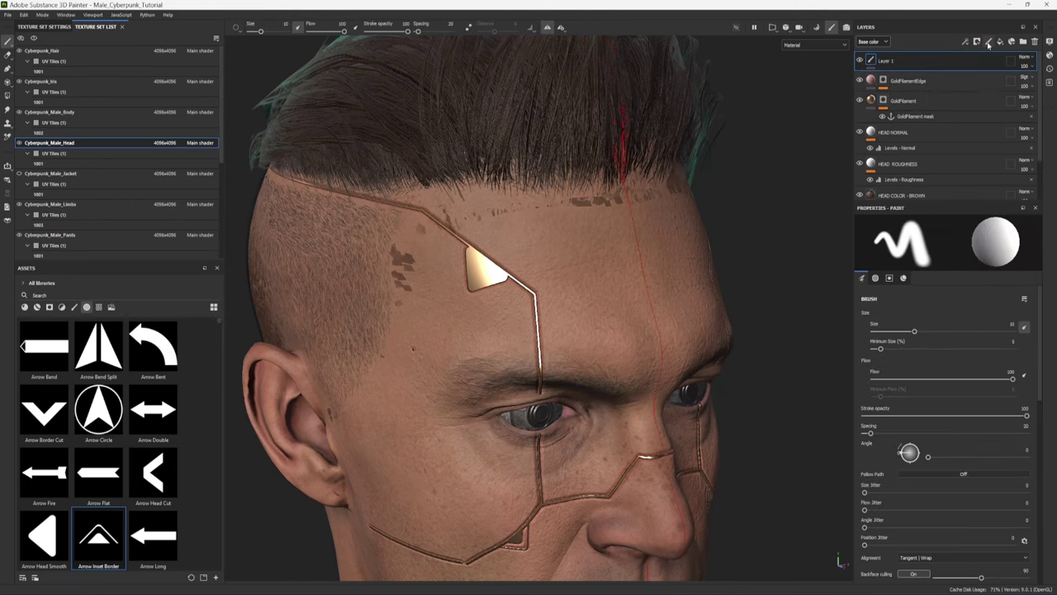
{"action": "double_click", "coordinate": [886, 61]}
{"action": "type", "text": "FilamentD"}
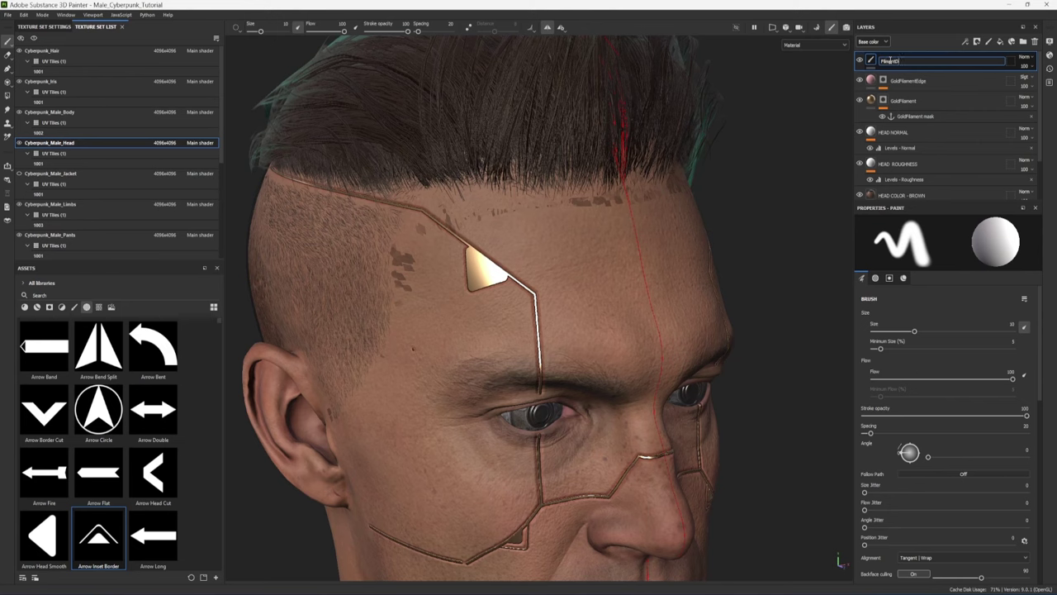
{"action": "type", "text": "etails"}
{"action": "key", "text": "Return"}
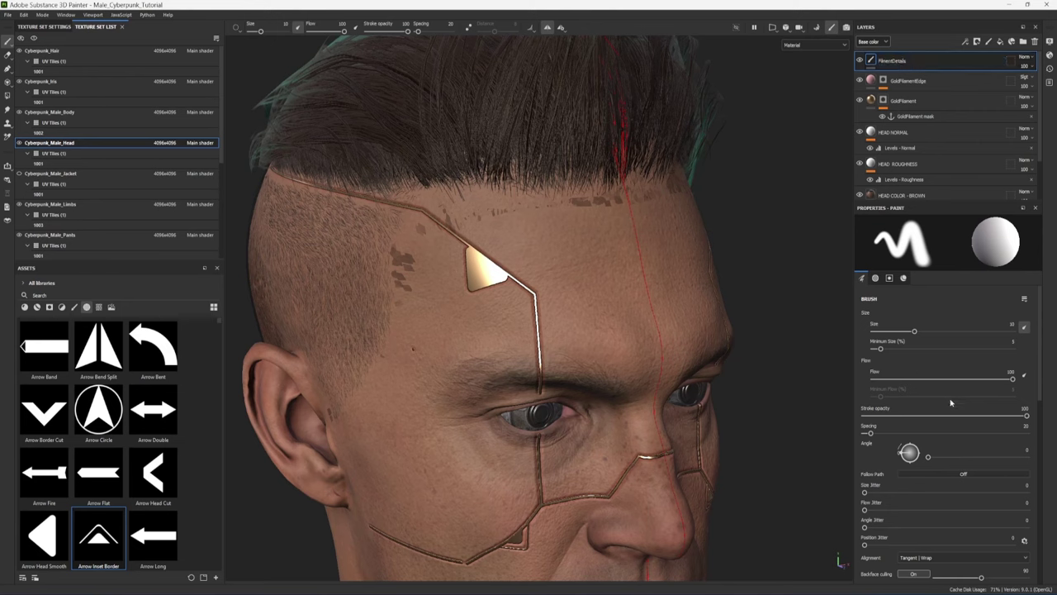
- Limit the paint material of the FilmentDetails layer to the normal channel only
{"action": "scroll", "coordinate": [963, 425], "scroll_direction": "down", "scroll_amount": 10}
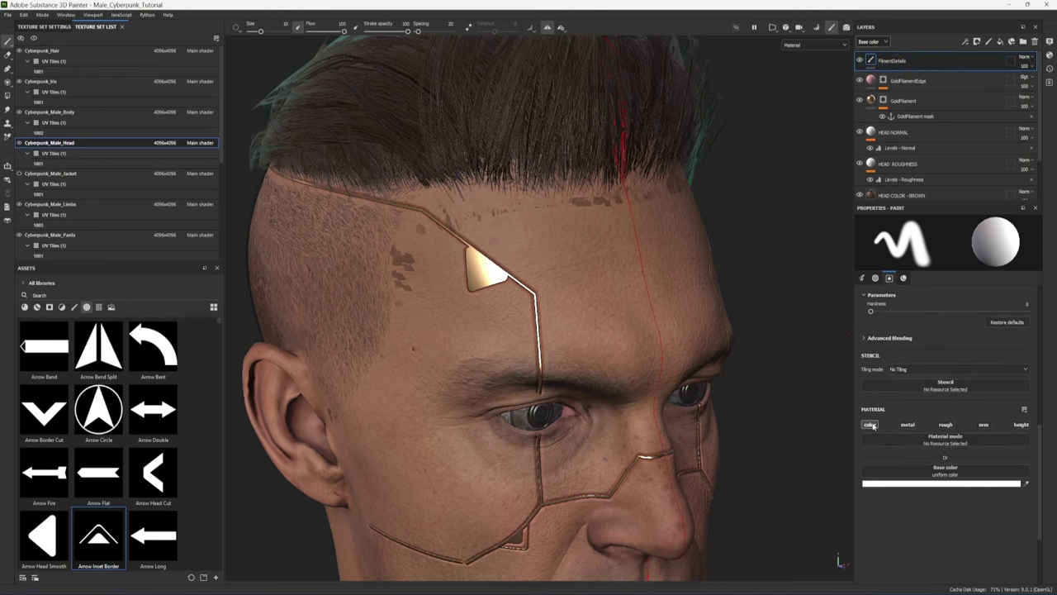
{"action": "left_click", "coordinate": [871, 424]}
{"action": "left_click", "coordinate": [985, 424]}
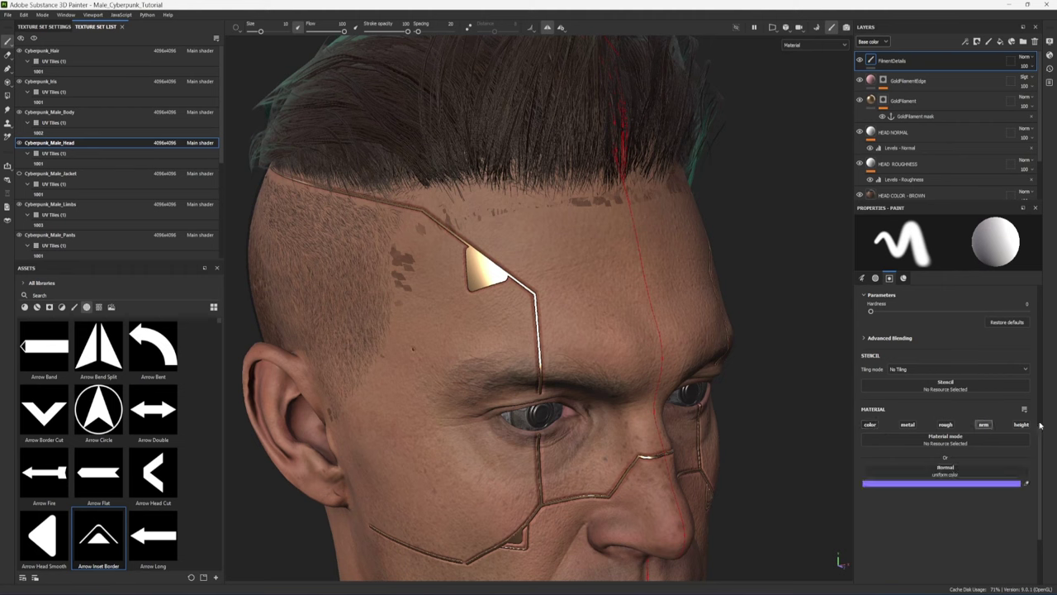
- Filter the texture assets by "normal", reduce the brush size to 2.85, and assign Niche Rectangle Corner as the brush's normal
{"action": "left_click", "coordinate": [99, 307]}
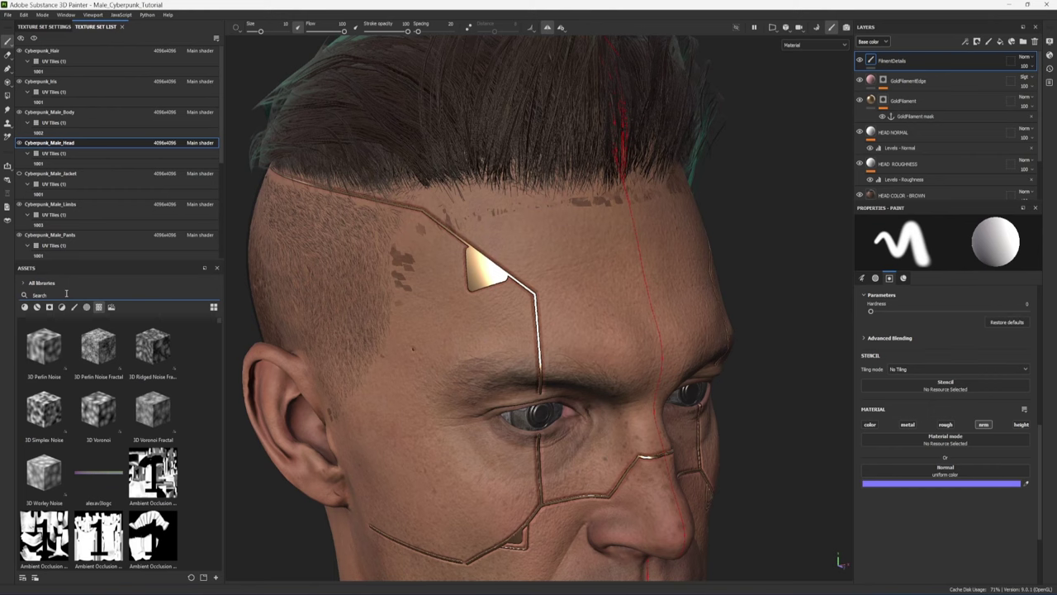
{"action": "type", "text": "normal"}
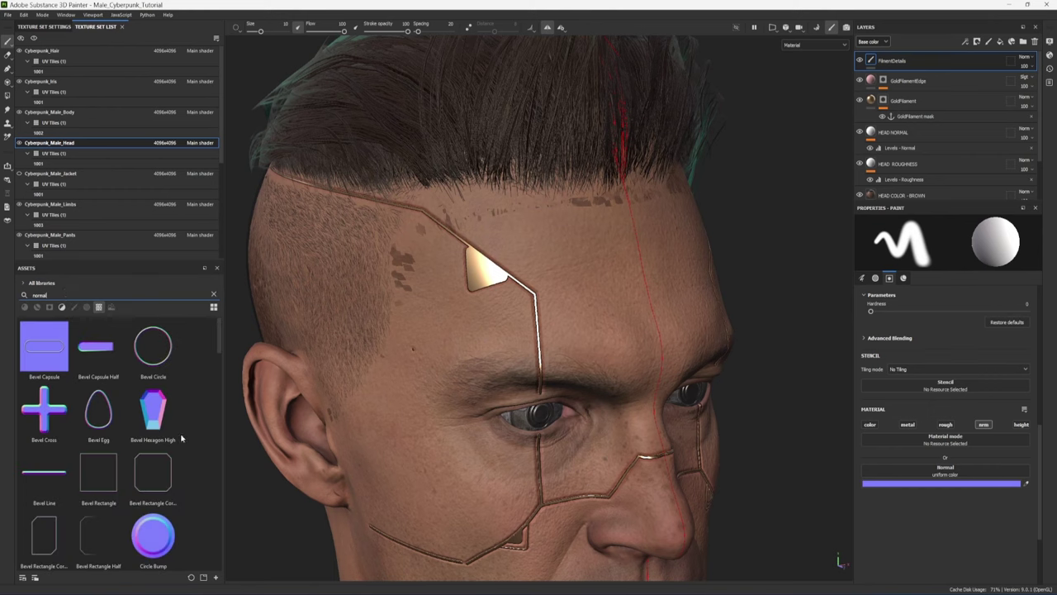
{"action": "scroll", "coordinate": [124, 438], "scroll_direction": "down", "scroll_amount": 10}
{"action": "mouse_move", "coordinate": [122, 436]}
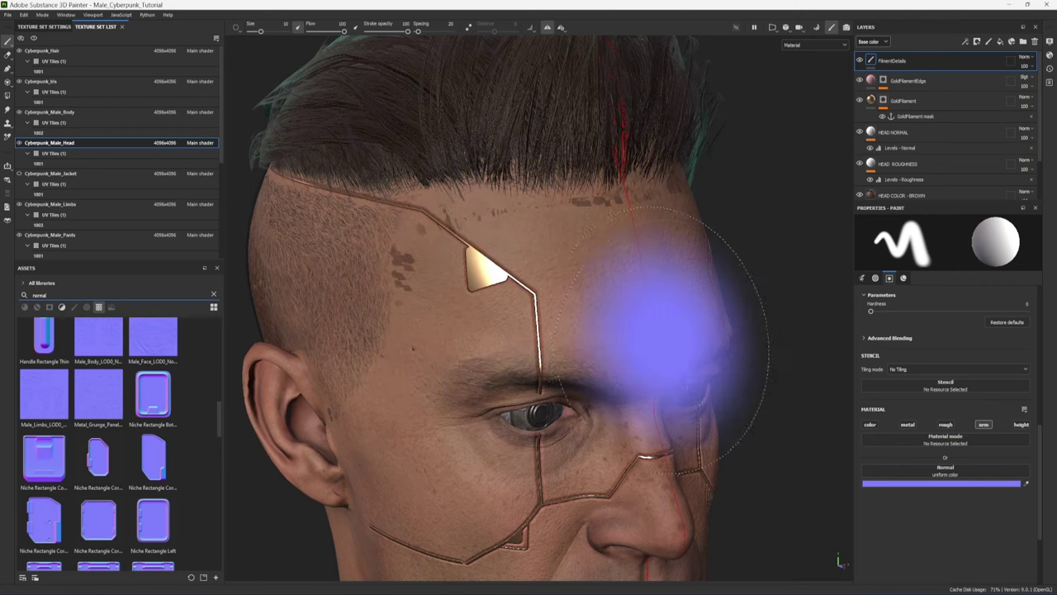
{"action": "mouse_move", "coordinate": [636, 355]}
{"action": "left_mouse_down", "text": "alt"}
{"action": "mouse_move", "coordinate": [611, 322]}
{"action": "mouse_move", "coordinate": [585, 311]}
{"action": "left_mouse_up", "text": "alt"}
{"action": "right_click_drag", "start_coordinate": [584, 312], "coordinate": [513, 322], "text": "ctrl"}
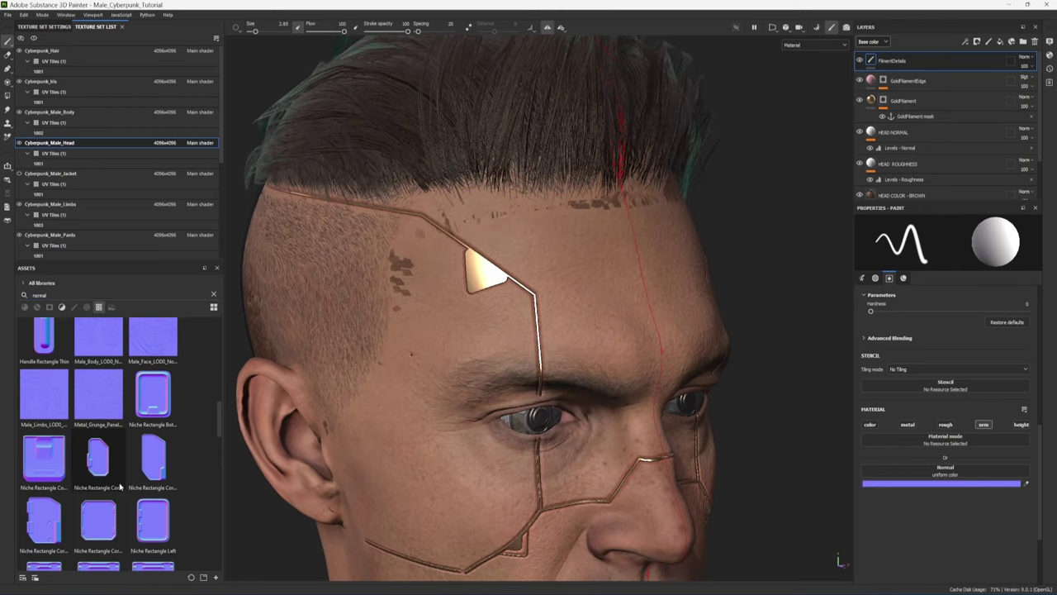
{"action": "left_click_drag", "start_coordinate": [108, 477], "coordinate": [946, 473]}
- Stamp the Niche Rectangle Corner detail at brush size 5.27 over the triangular gold plate on the temple
{"action": "scroll", "coordinate": [484, 283], "scroll_direction": "up", "scroll_amount": 3}
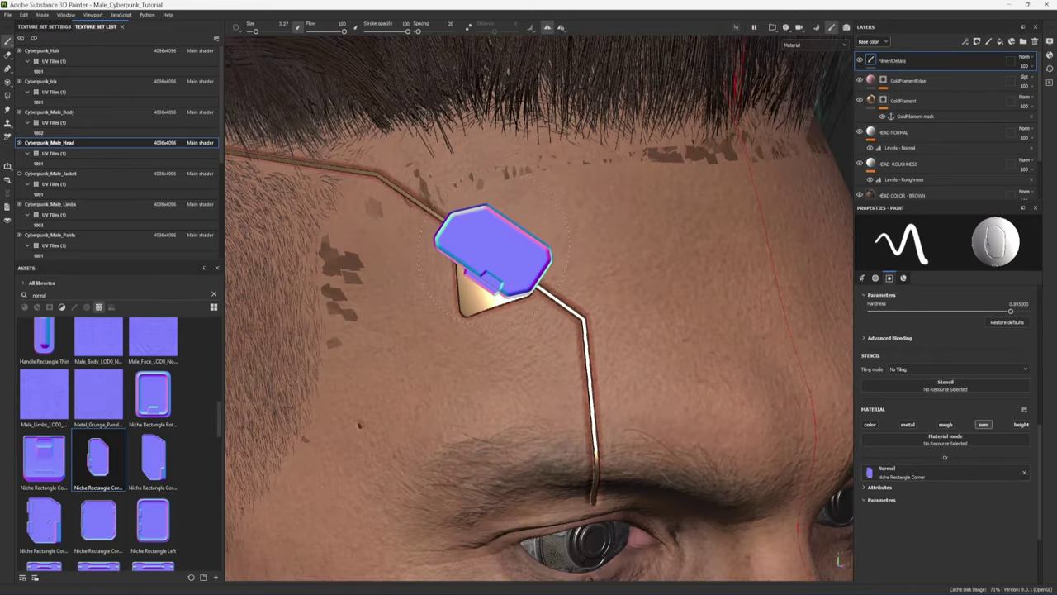
{"action": "left_click", "coordinate": [493, 252]}
{"action": "left_click_drag", "start_coordinate": [677, 256], "coordinate": [653, 252], "text": "alt"}
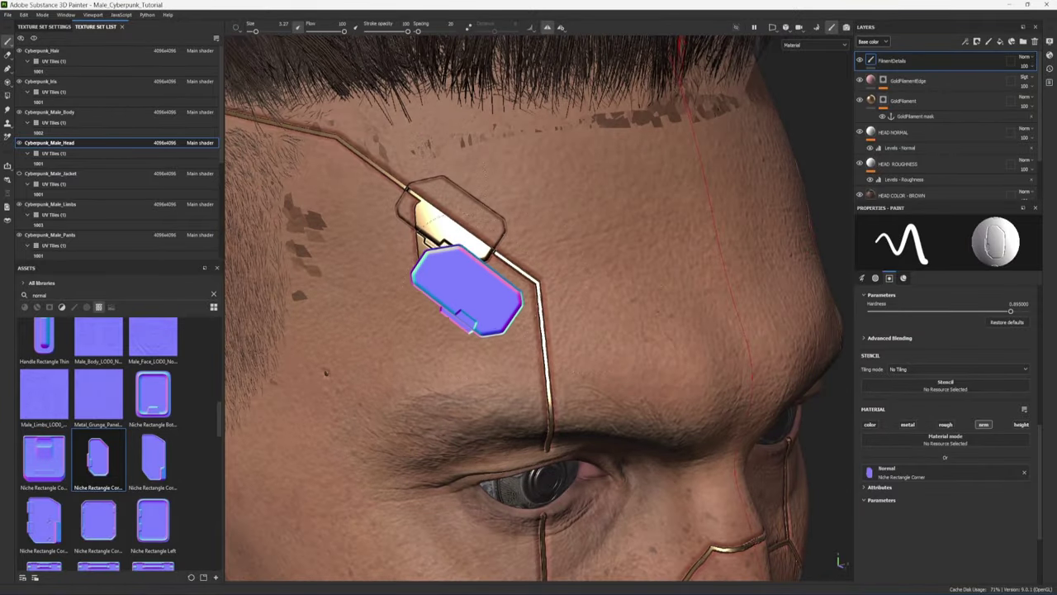
- Try stamping the Niche Rectangle Corner detail on the bare skin of the forehead
{"action": "left_click_drag", "start_coordinate": [570, 283], "coordinate": [696, 248], "text": "alt"}
{"action": "left_click", "coordinate": [695, 219]}
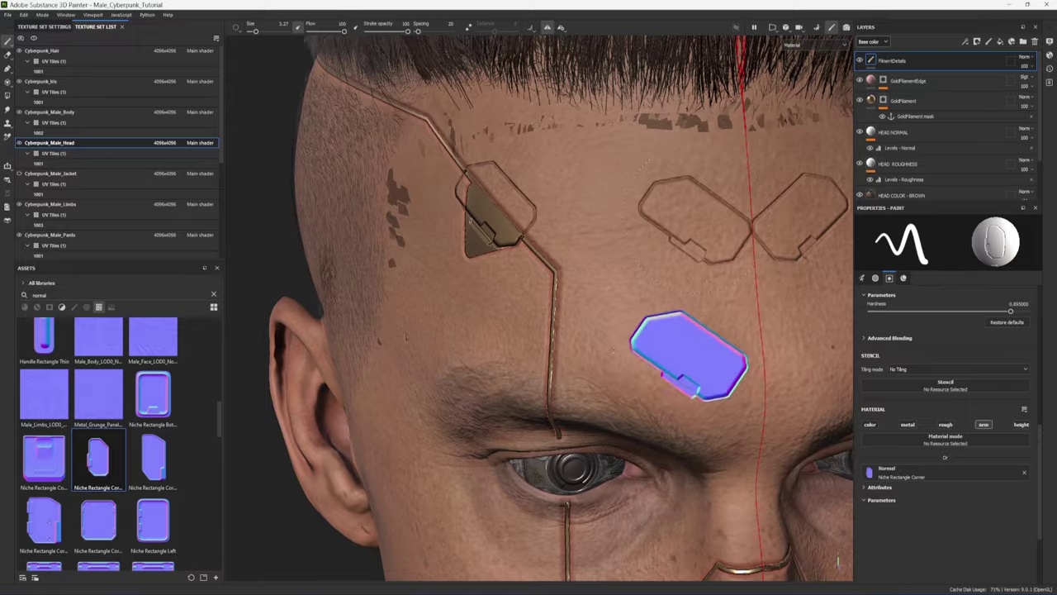
{"action": "left_click_drag", "start_coordinate": [686, 350], "coordinate": [627, 368], "text": "alt"}
{"action": "left_click_drag", "start_coordinate": [366, 342], "coordinate": [576, 390], "text": "alt"}
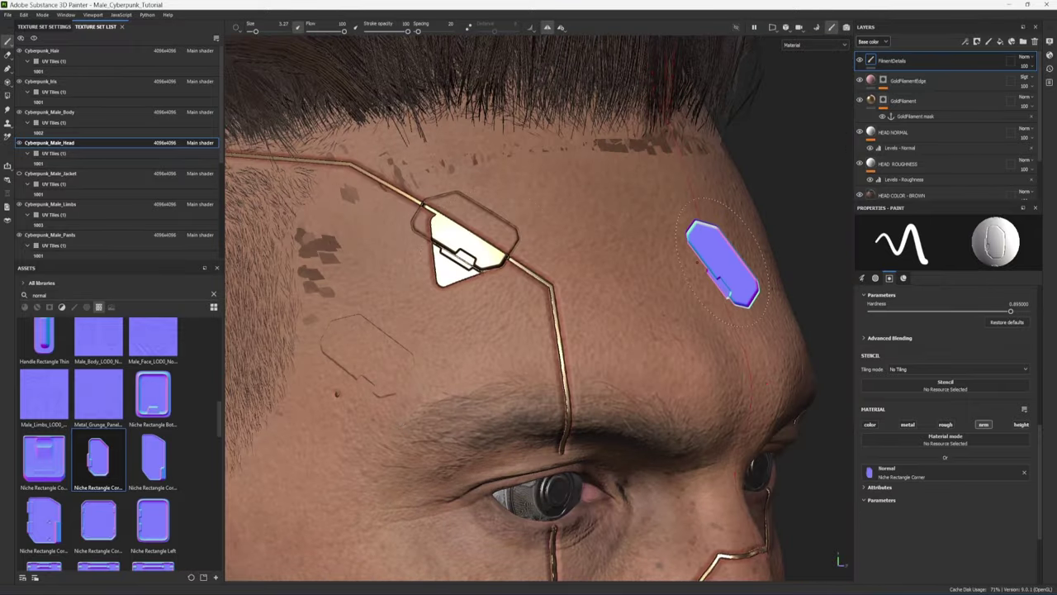
{"action": "left_click_drag", "start_coordinate": [479, 208], "coordinate": [437, 237], "text": "alt"}
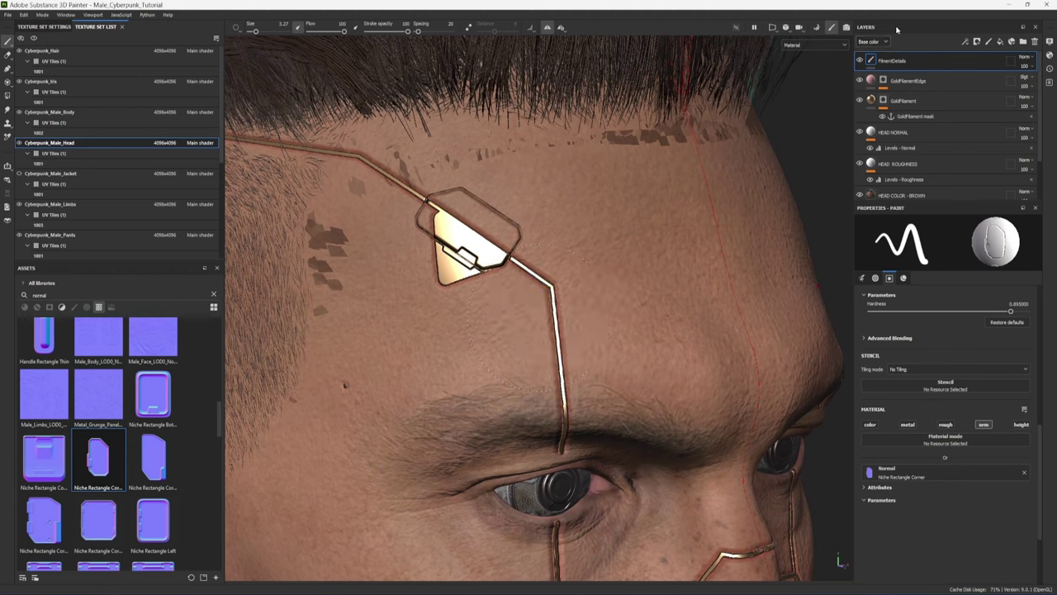
- Add a black mask to FilmentDetails with a fill that uses the GoldFilament mask anchor point as its grayscale
{"action": "right_click", "coordinate": [871, 60]}
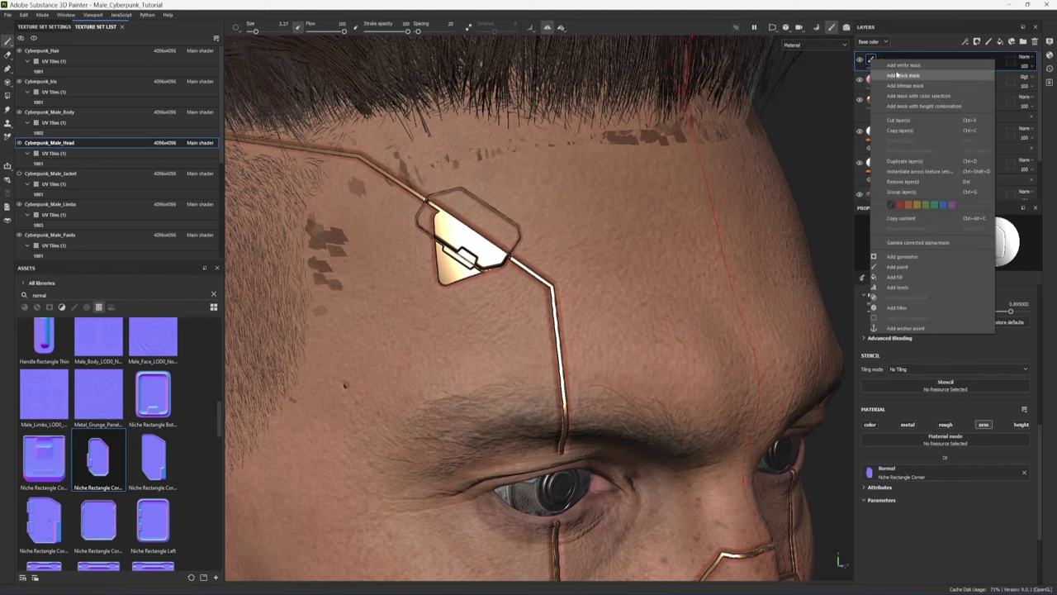
{"action": "left_click", "coordinate": [898, 75]}
{"action": "left_click", "coordinate": [966, 41]}
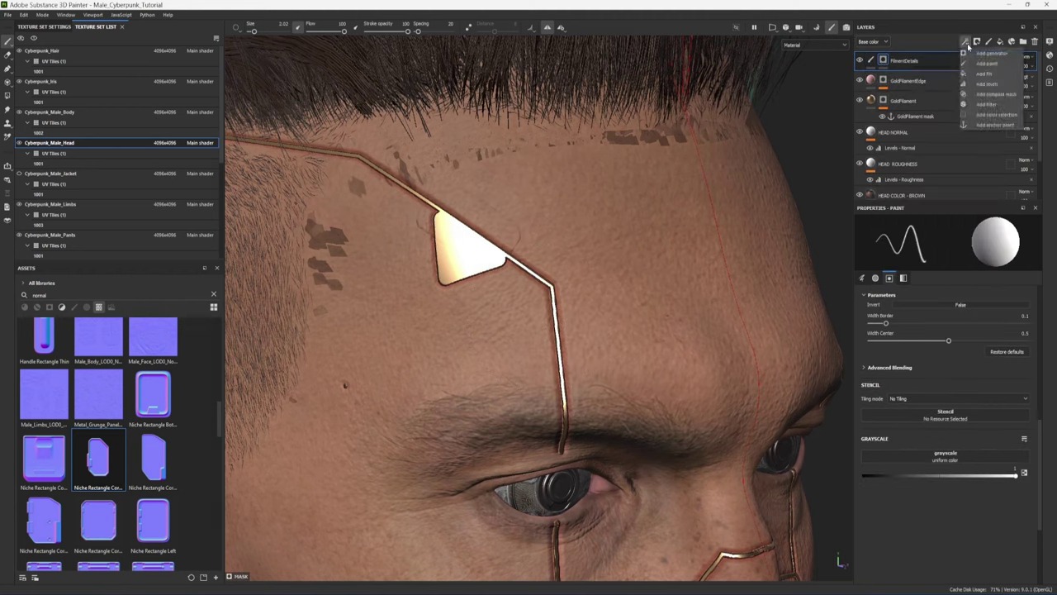
{"action": "left_click", "coordinate": [983, 73]}
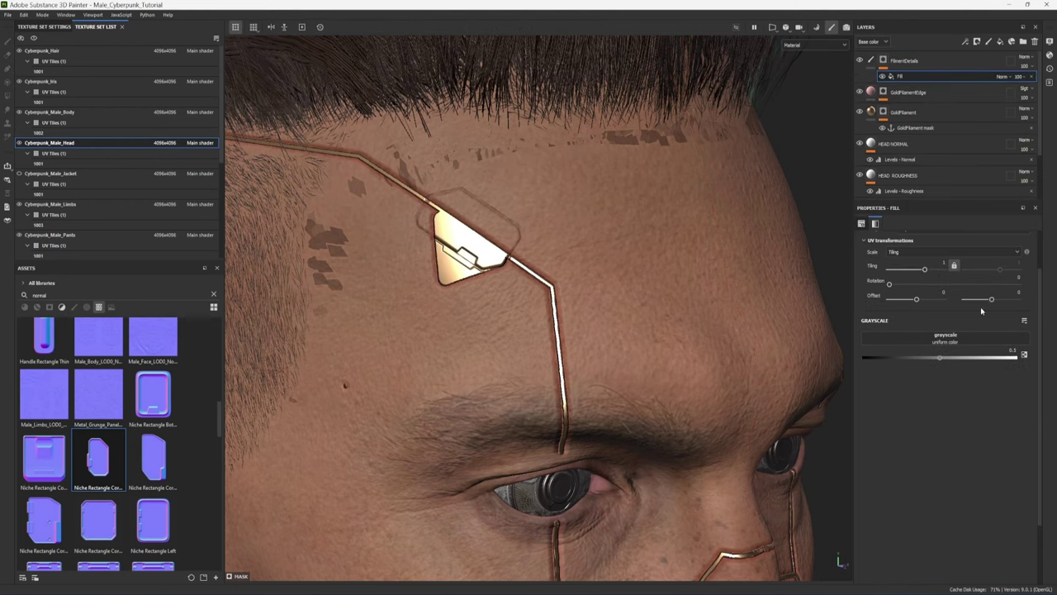
{"action": "left_click", "coordinate": [975, 339]}
{"action": "left_click", "coordinate": [989, 350]}
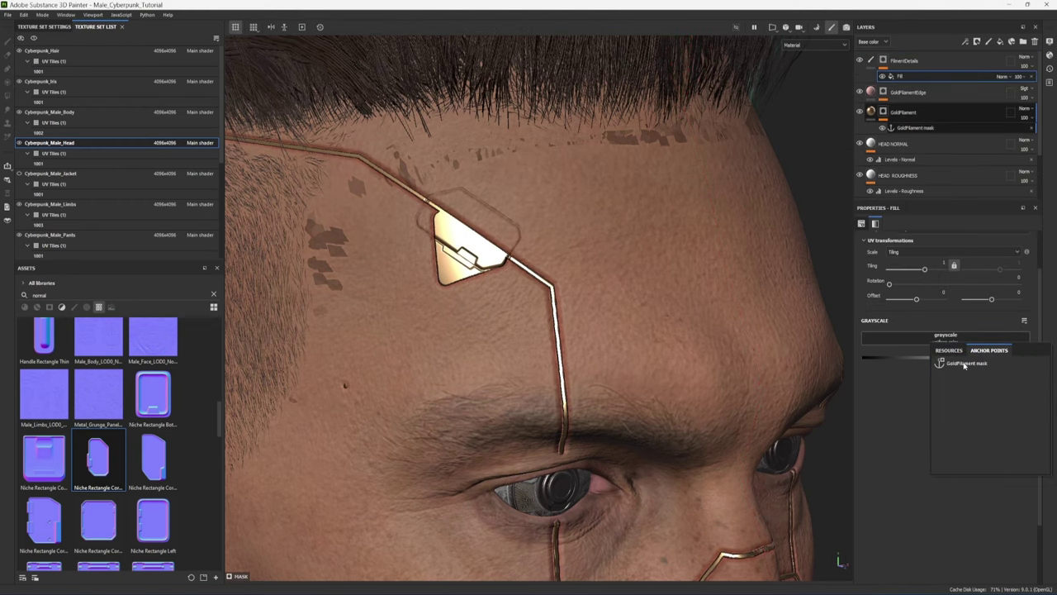
{"action": "left_click", "coordinate": [964, 365]}
{"action": "left_click_drag", "start_coordinate": [551, 240], "coordinate": [570, 252], "text": "alt"}
{"action": "mouse_move", "coordinate": [570, 252]}
{"action": "right_mouse_down", "text": "shift"}
{"action": "mouse_move", "coordinate": [529, 248]}
{"action": "mouse_move", "coordinate": [569, 252]}
{"action": "mouse_move", "coordinate": [563, 238]}
{"action": "right_mouse_up", "text": "shift"}
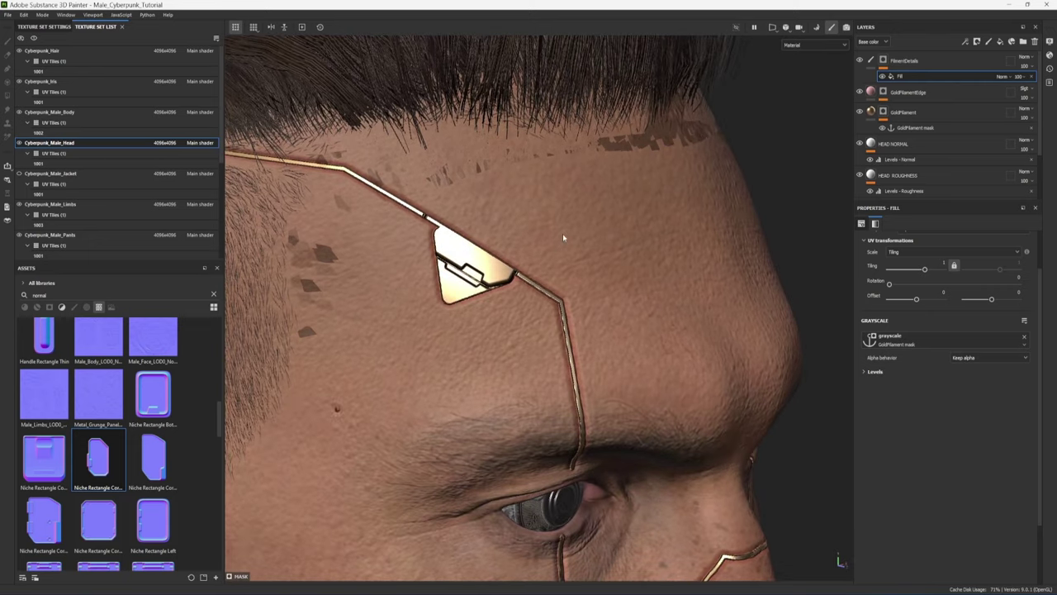
{"action": "left_click_drag", "start_coordinate": [468, 276], "coordinate": [560, 299], "text": "alt"}
{"action": "middle_click_drag", "start_coordinate": [595, 319], "coordinate": [552, 215], "text": "alt"}
{"action": "left_click_drag", "start_coordinate": [553, 215], "coordinate": [464, 267], "text": "alt"}
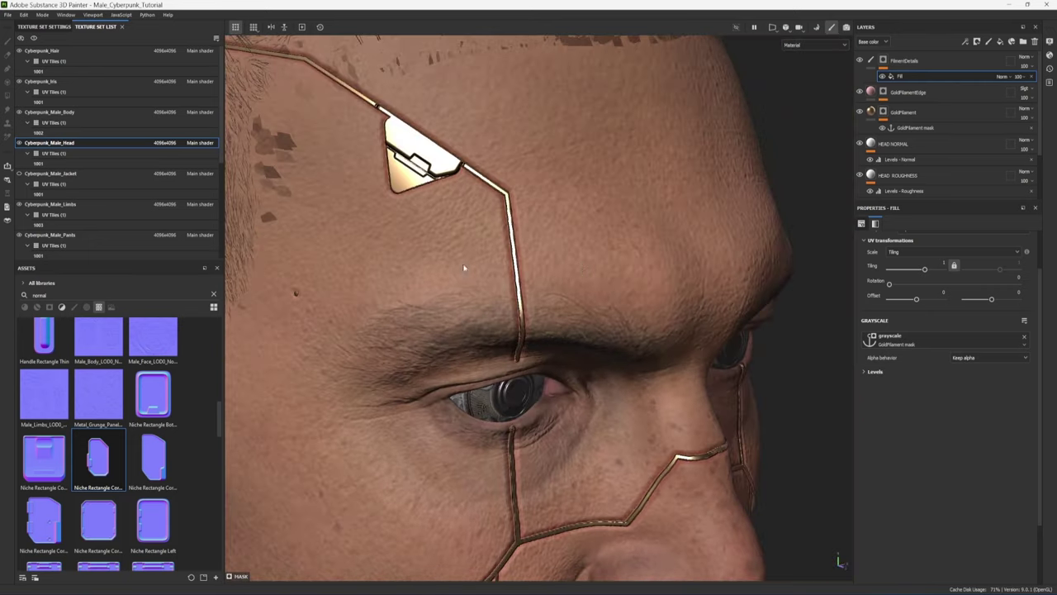
- Select the paint content of the FilmentDetails layer and switch to the Eraser to remove the detail stamped on the gold plate
{"action": "left_click", "coordinate": [870, 61]}
{"action": "left_click_drag", "start_coordinate": [383, 161], "coordinate": [396, 152], "text": "alt"}
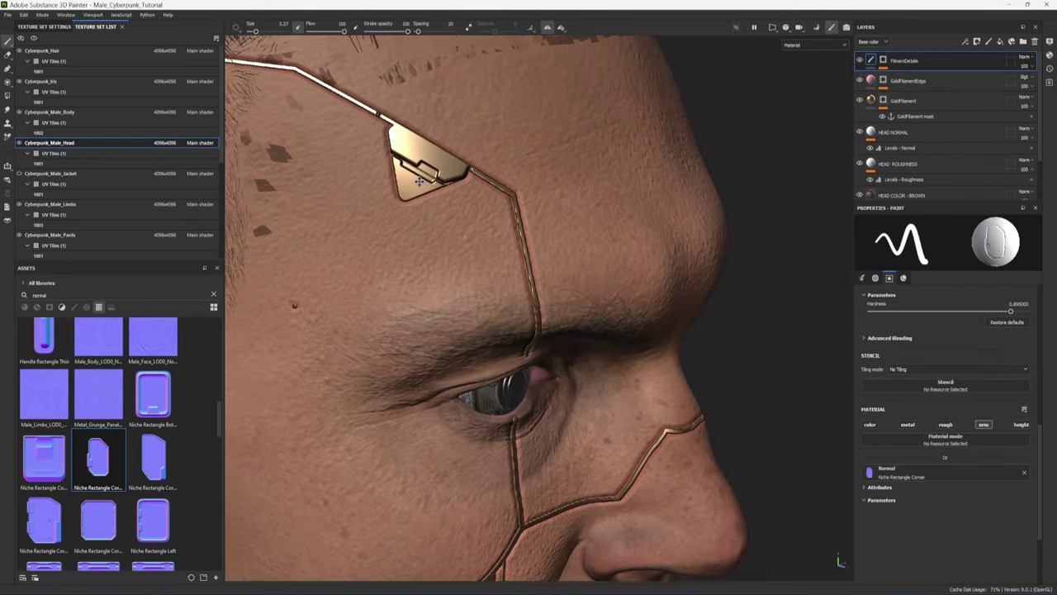
{"action": "middle_click_drag", "start_coordinate": [397, 152], "coordinate": [416, 222], "text": "alt"}
{"action": "left_click_drag", "start_coordinate": [398, 306], "coordinate": [409, 322], "text": "alt"}
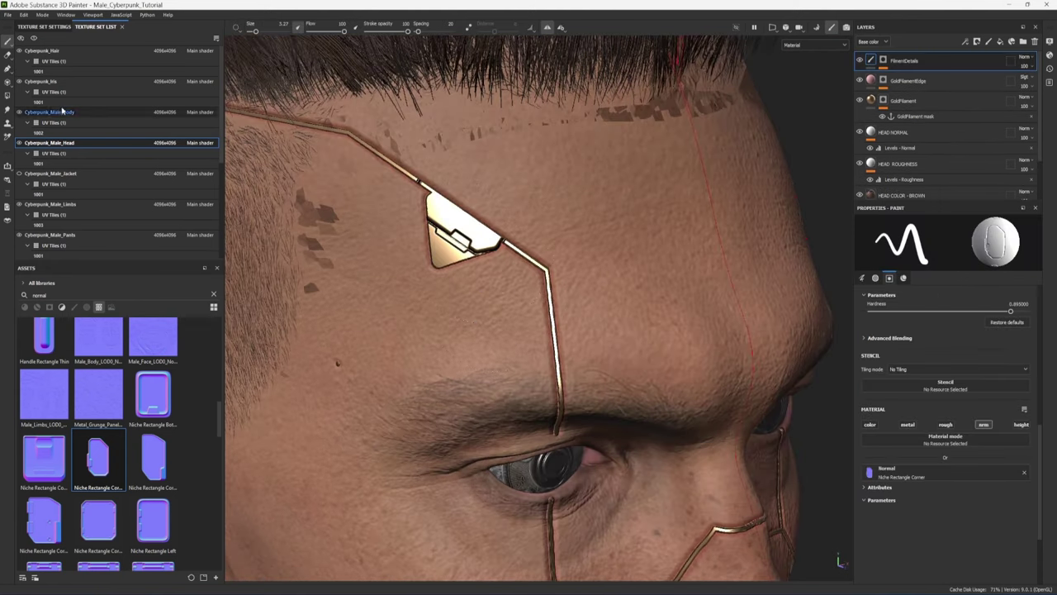
{"action": "left_click", "coordinate": [9, 54]}
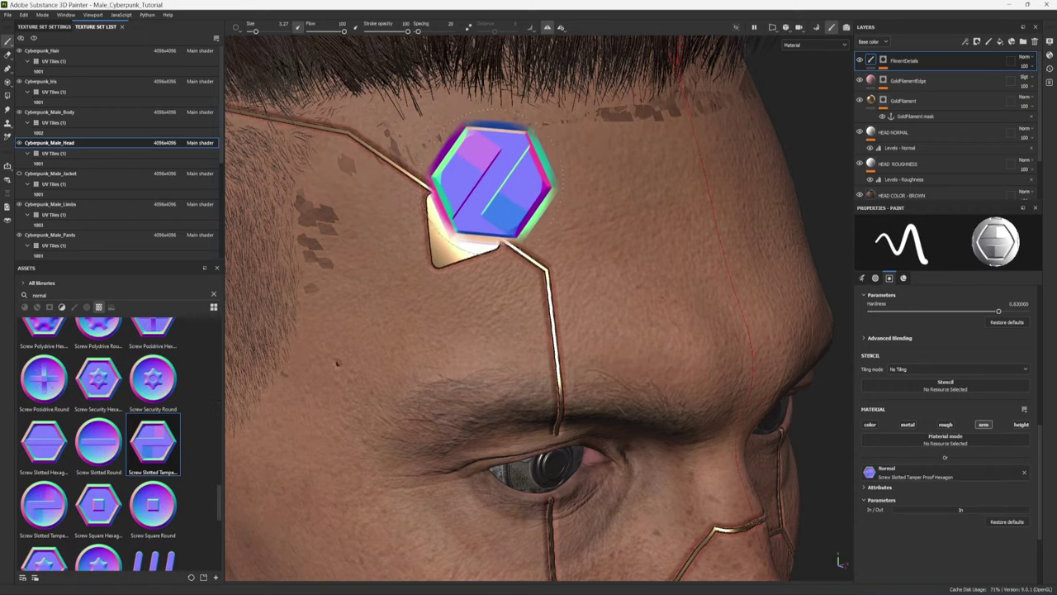
- Raise the brush hardness to 1 and stamp the Screw Slotted Tamper Proof Hexagon normal over the triangular gold plate
{"action": "right_click_drag", "start_coordinate": [492, 181], "coordinate": [488, 189], "text": "ctrl"}
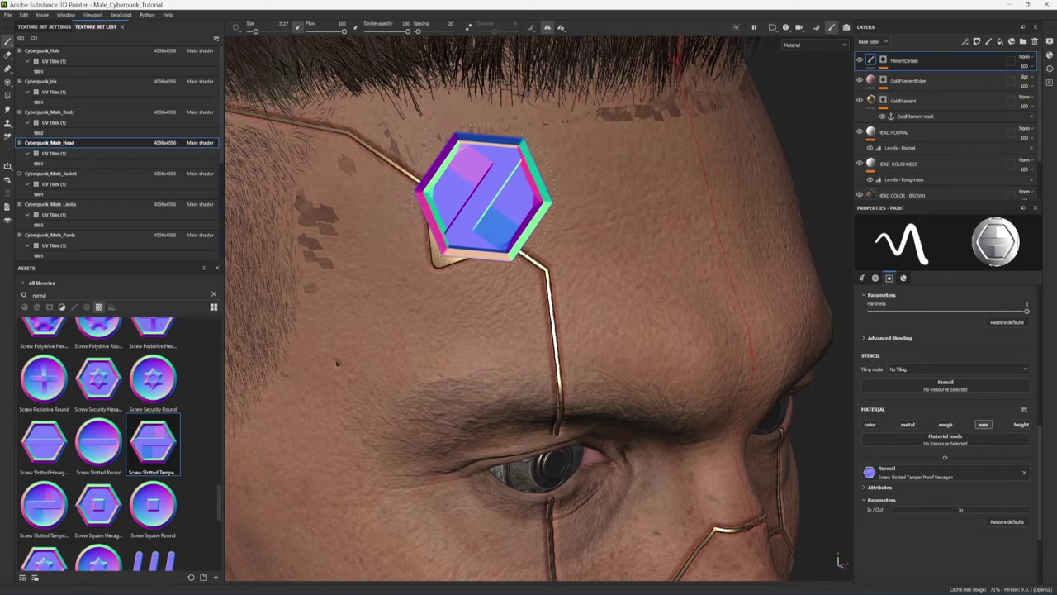
{"action": "left_click", "coordinate": [484, 195]}
{"action": "left_click_drag", "start_coordinate": [683, 238], "coordinate": [671, 236], "text": "alt"}
{"action": "left_click_drag", "start_coordinate": [378, 288], "coordinate": [367, 291], "text": "alt"}
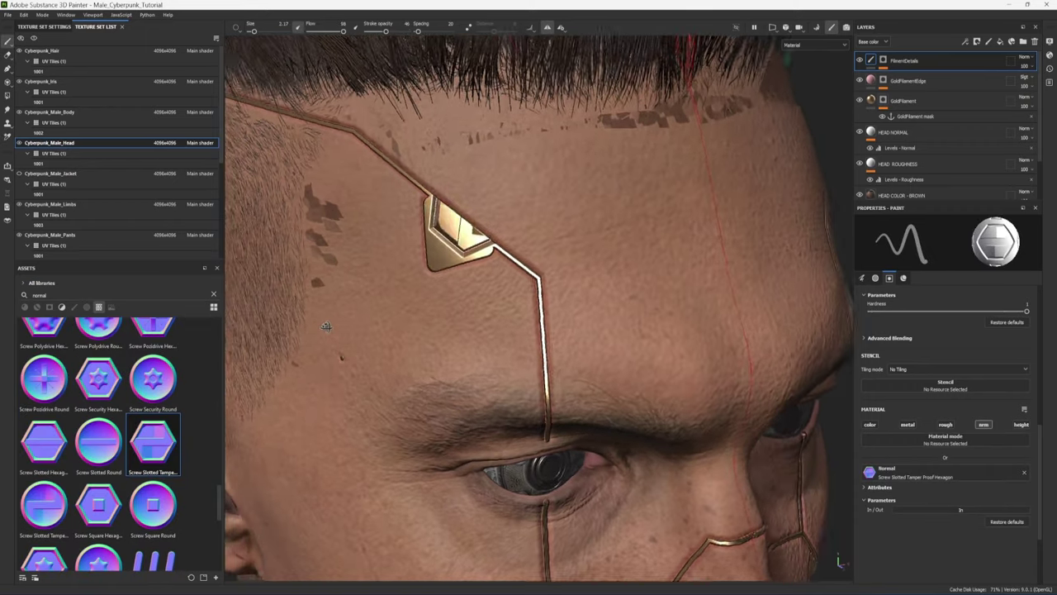
- Examine the filament details on the face, the torso and the untextured robotic arm at the shoulder
{"action": "right_click_drag", "start_coordinate": [368, 291], "coordinate": [377, 388], "text": "alt"}
{"action": "mouse_move", "coordinate": [377, 387]}
{"action": "left_mouse_down", "text": "alt"}
{"action": "mouse_move", "coordinate": [210, 364]}
{"action": "mouse_move", "coordinate": [457, 361]}
{"action": "left_mouse_up", "text": "alt"}
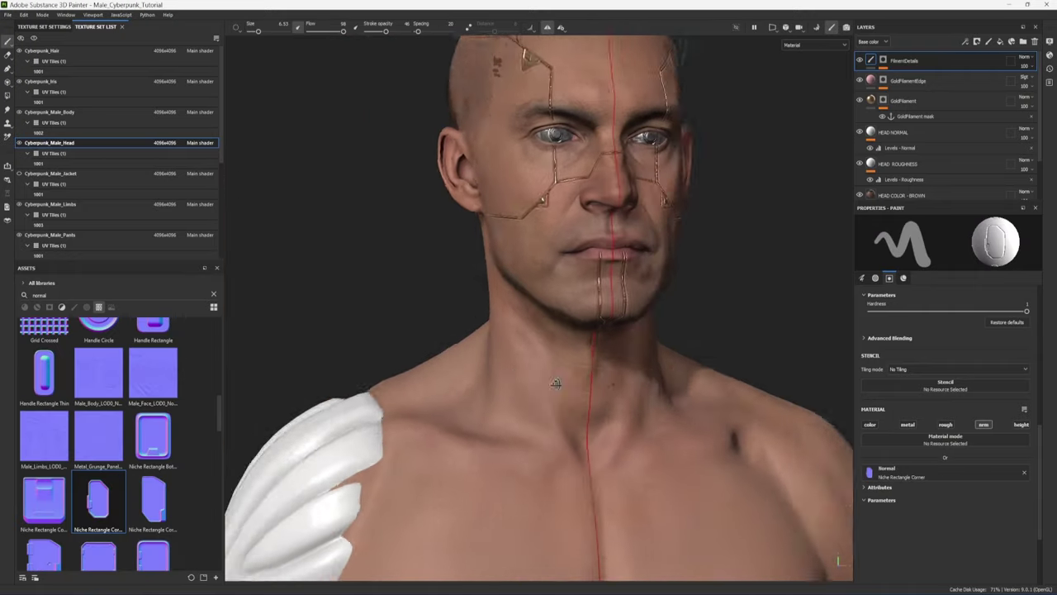
{"action": "left_click_drag", "start_coordinate": [551, 385], "coordinate": [503, 237], "text": "alt"}
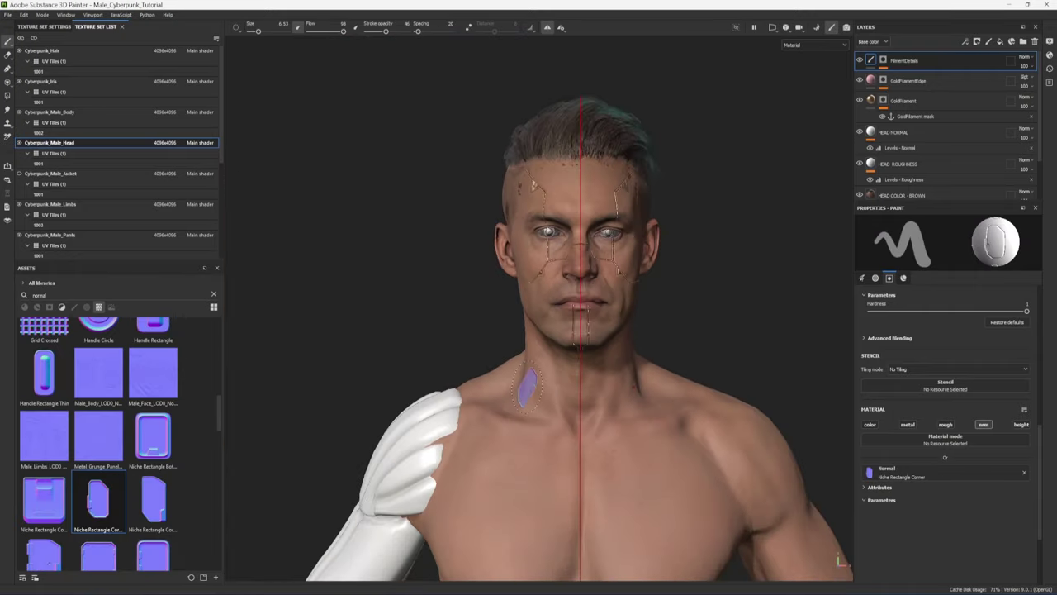
{"action": "scroll", "coordinate": [502, 231], "scroll_direction": "up", "scroll_amount": 3}
{"action": "left_click_drag", "start_coordinate": [423, 371], "coordinate": [441, 368], "text": "alt"}
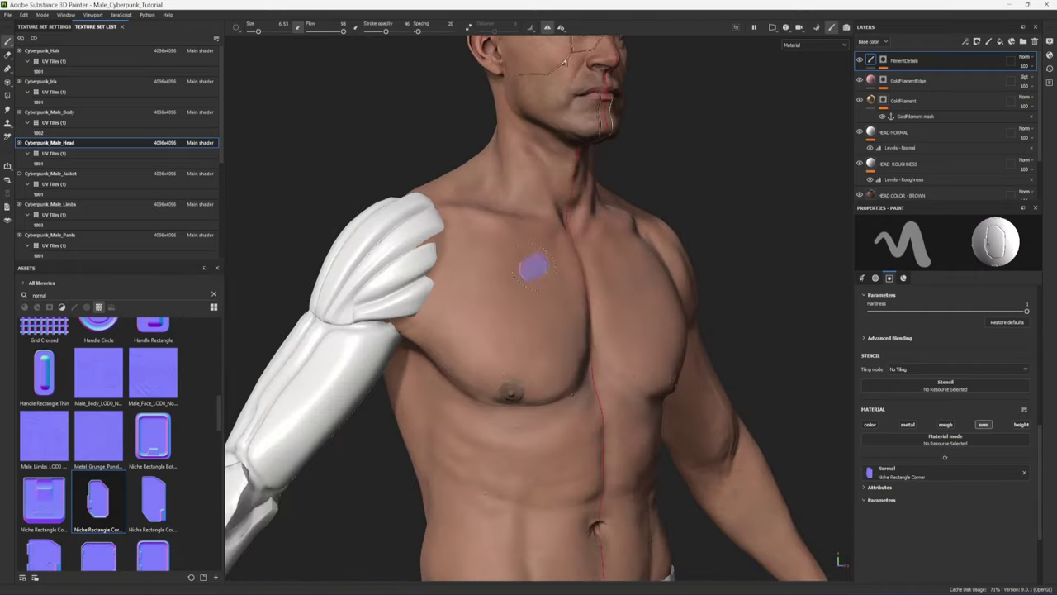
{"action": "left_click_drag", "start_coordinate": [515, 272], "coordinate": [727, 216], "text": "alt"}
{"action": "left_click_drag", "start_coordinate": [538, 307], "coordinate": [307, 376], "text": "alt"}
{"action": "middle_click_drag", "start_coordinate": [559, 321], "coordinate": [535, 323], "text": "alt"}
{"action": "mouse_move", "coordinate": [535, 322]}
{"action": "left_mouse_down", "text": "alt"}
{"action": "mouse_move", "coordinate": [413, 325]}
{"action": "mouse_move", "coordinate": [484, 342]}
{"action": "left_mouse_up", "text": "alt"}
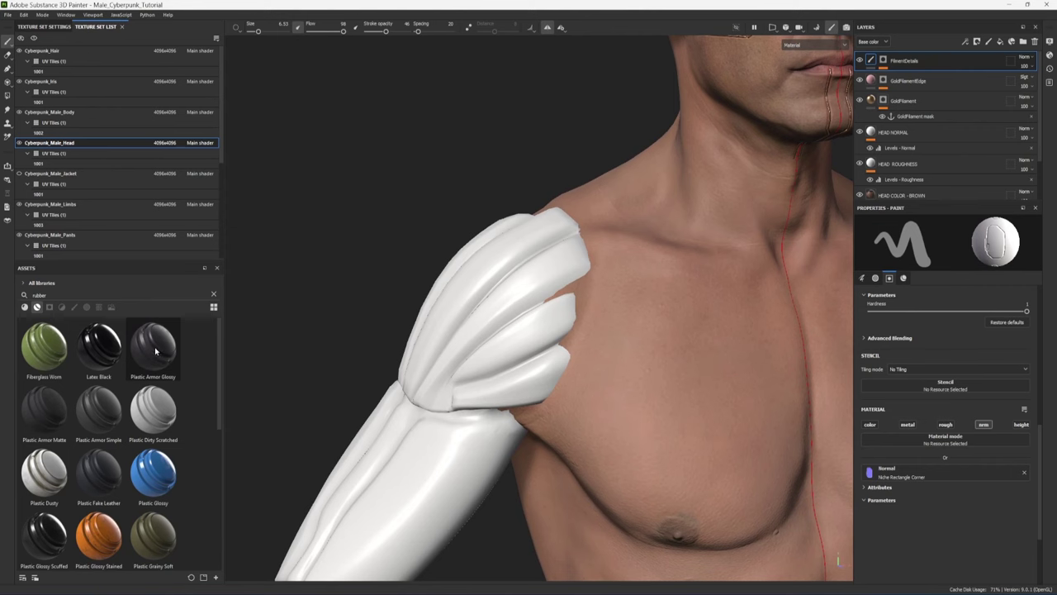
- Try the Plastic Armor Glossy and Plastic Armor Simple smart materials on the robotic arm, undoing each
{"action": "left_click_drag", "start_coordinate": [155, 351], "coordinate": [481, 309]}
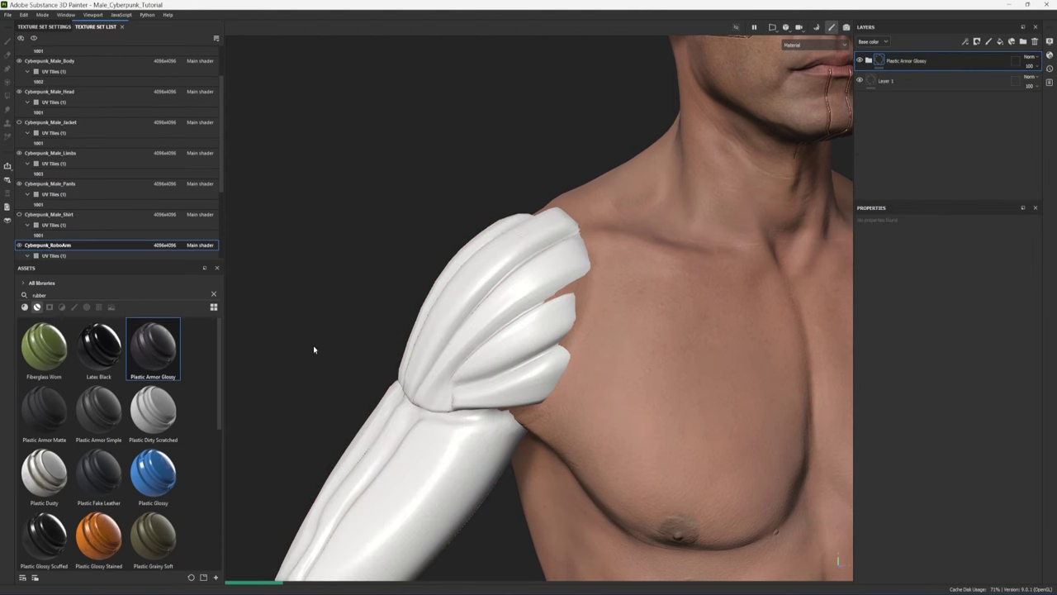
{"action": "mouse_move", "coordinate": [311, 349]}
{"action": "left_mouse_down", "text": "alt"}
{"action": "mouse_move", "coordinate": [347, 366]}
{"action": "mouse_move", "coordinate": [453, 369]}
{"action": "mouse_move", "coordinate": [314, 355]}
{"action": "left_mouse_up", "text": "alt"}
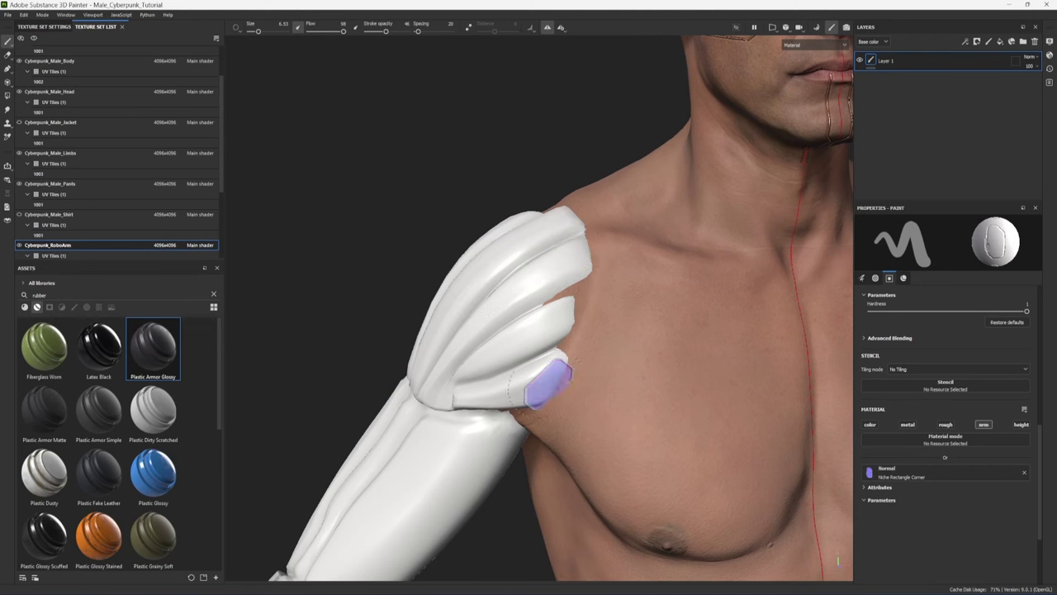
{"action": "left_click_drag", "start_coordinate": [98, 409], "coordinate": [410, 383]}
{"action": "right_click_drag", "start_coordinate": [411, 383], "coordinate": [779, 488], "text": "alt"}
{"action": "left_click_drag", "start_coordinate": [779, 489], "coordinate": [643, 412], "text": "alt"}
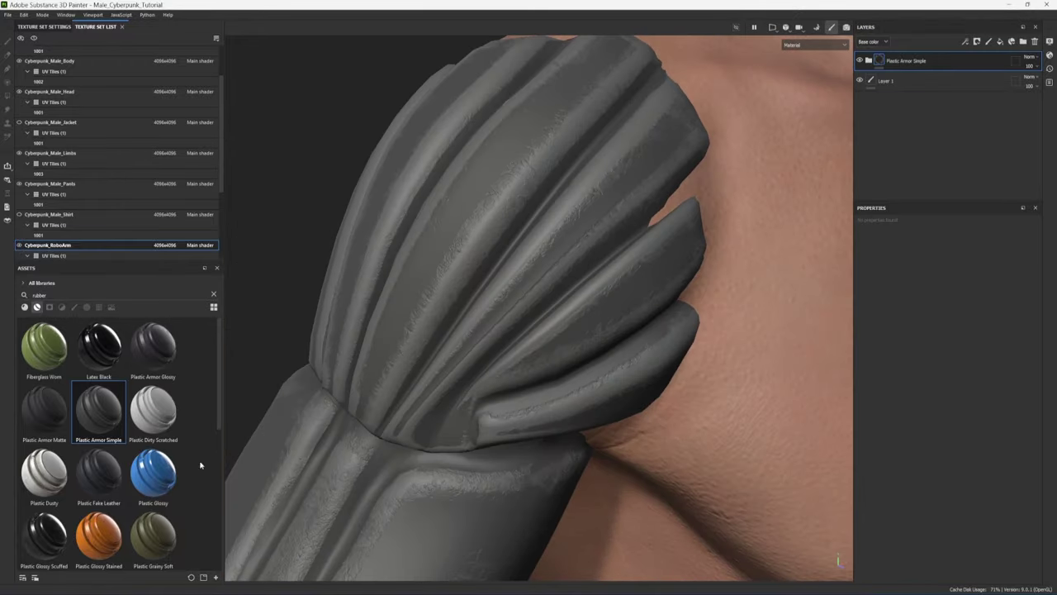
{"action": "key", "text": "ctrl+z"}
- Try the Plastic Armor Matte and Plastic Glossy smart materials on the robotic arm, undoing each
{"action": "left_click_drag", "start_coordinate": [47, 425], "coordinate": [292, 402]}
{"action": "mouse_move", "coordinate": [293, 402]}
{"action": "left_mouse_down", "text": "alt"}
{"action": "mouse_move", "coordinate": [422, 295]}
{"action": "mouse_move", "coordinate": [293, 402]}
{"action": "left_mouse_up", "text": "alt"}
{"action": "key", "text": "ctrl+z"}
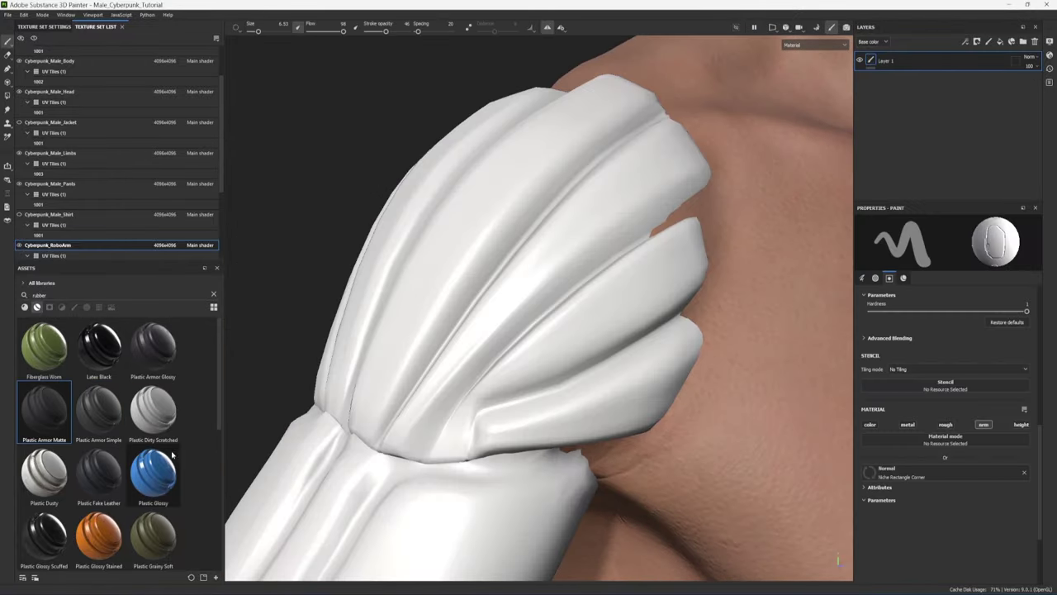
{"action": "left_click_drag", "start_coordinate": [165, 462], "coordinate": [397, 364]}
{"action": "mouse_move", "coordinate": [396, 364]}
{"action": "left_mouse_down", "text": "alt"}
{"action": "mouse_move", "coordinate": [446, 331]}
{"action": "mouse_move", "coordinate": [601, 372]}
{"action": "mouse_move", "coordinate": [398, 374]}
{"action": "left_mouse_up", "text": "alt"}
{"action": "scroll", "coordinate": [480, 352], "scroll_direction": "down", "scroll_amount": 4}
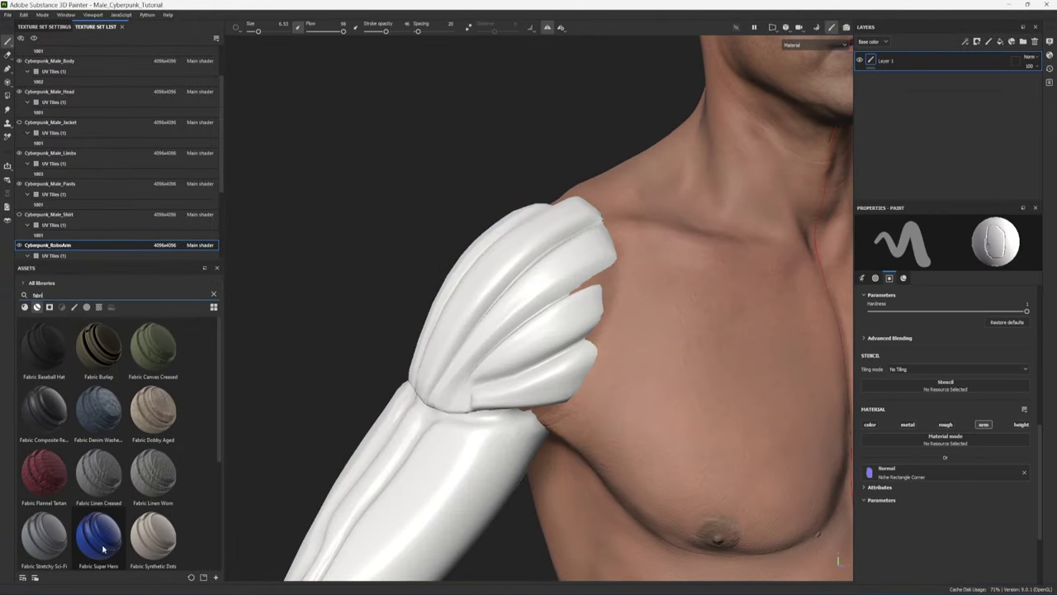
- Apply the Fabric Super Hero smart material to the robotic arm and change its Base Color layer to dark red
{"action": "left_click_drag", "start_coordinate": [103, 548], "coordinate": [518, 448]}
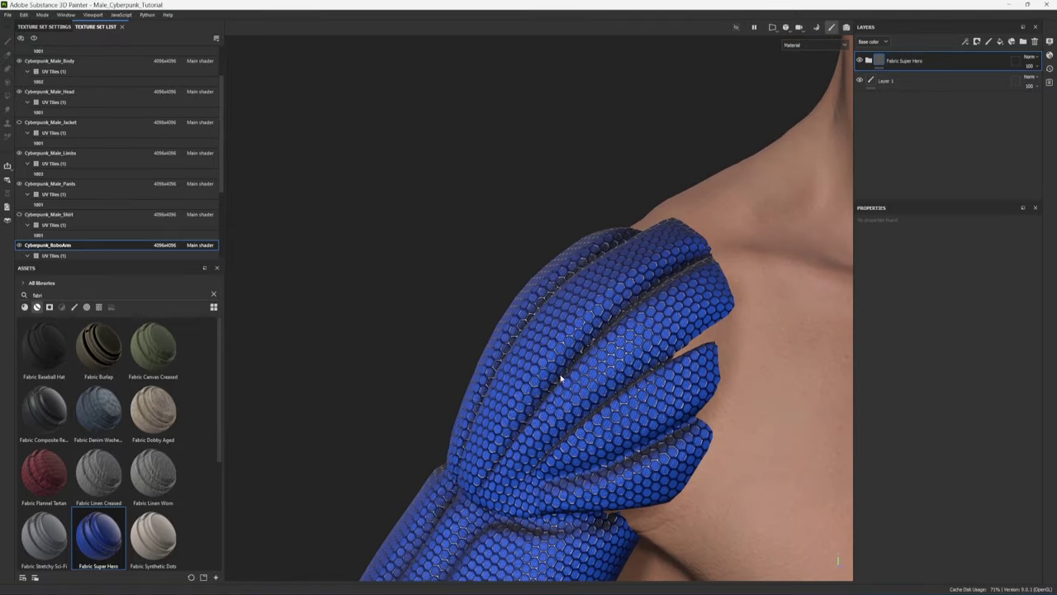
{"action": "left_click", "coordinate": [868, 60]}
{"action": "left_click", "coordinate": [909, 163]}
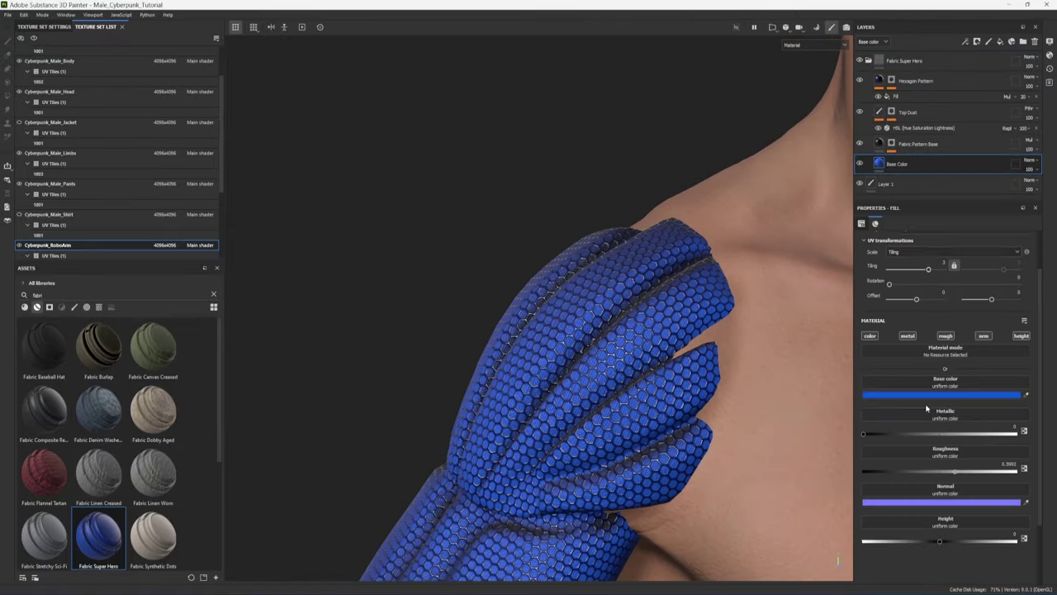
{"action": "left_click", "coordinate": [929, 394]}
{"action": "left_click_drag", "start_coordinate": [1025, 534], "coordinate": [1024, 546]}
{"action": "left_click", "coordinate": [1015, 504]}
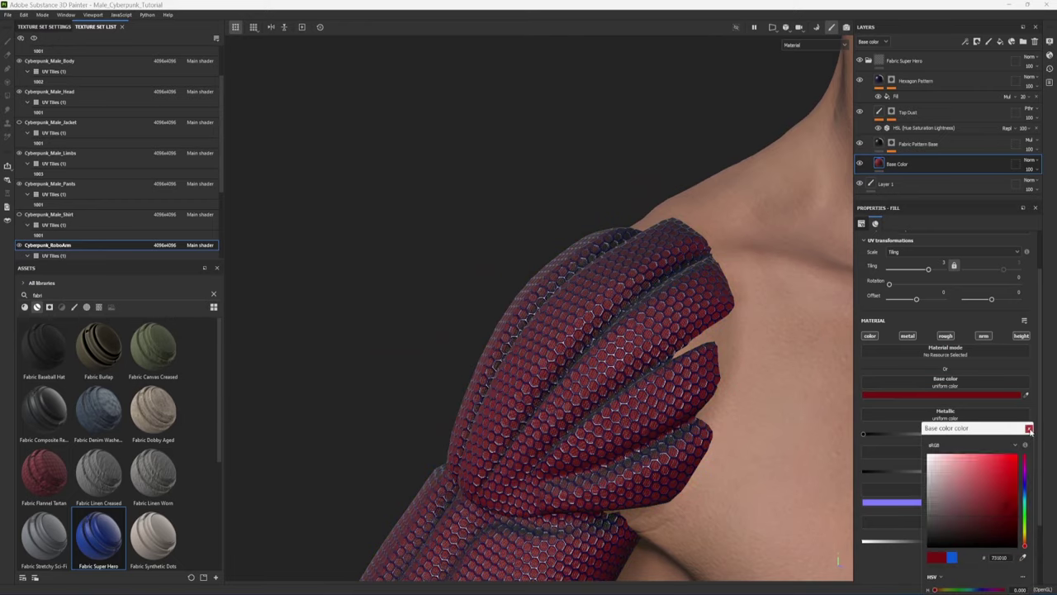
{"action": "left_click", "coordinate": [1028, 428]}
{"action": "left_click_drag", "start_coordinate": [512, 306], "coordinate": [443, 229], "text": "alt"}
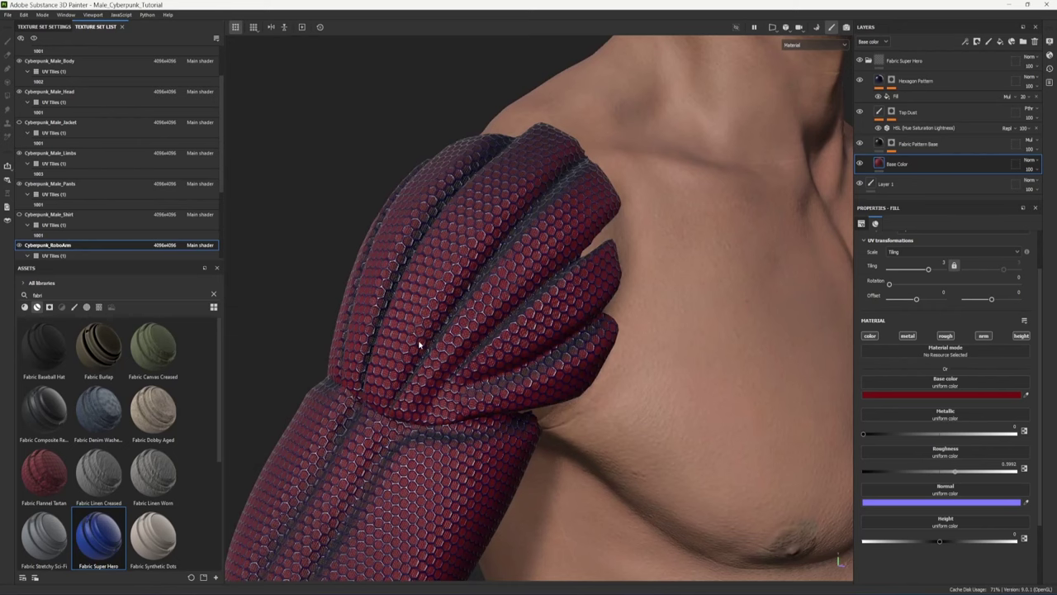
- Add a black mask to the Fabric Super Hero folder and reveal it on the shoulder armour with a mesh-mode polygon fill
{"action": "left_click", "coordinate": [868, 60]}
{"action": "left_click", "coordinate": [977, 41]}
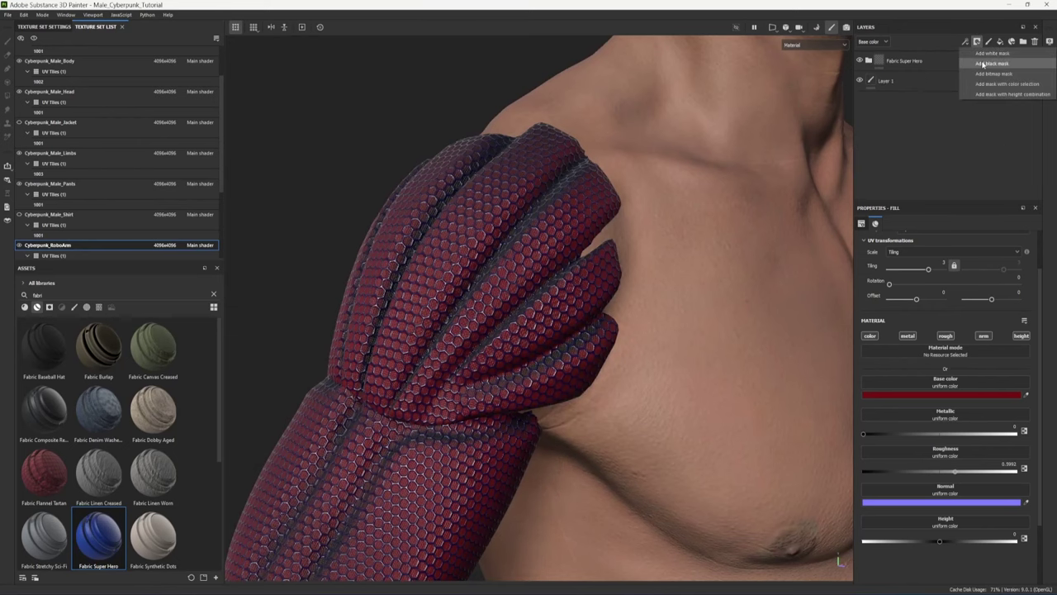
{"action": "left_click", "coordinate": [983, 65]}
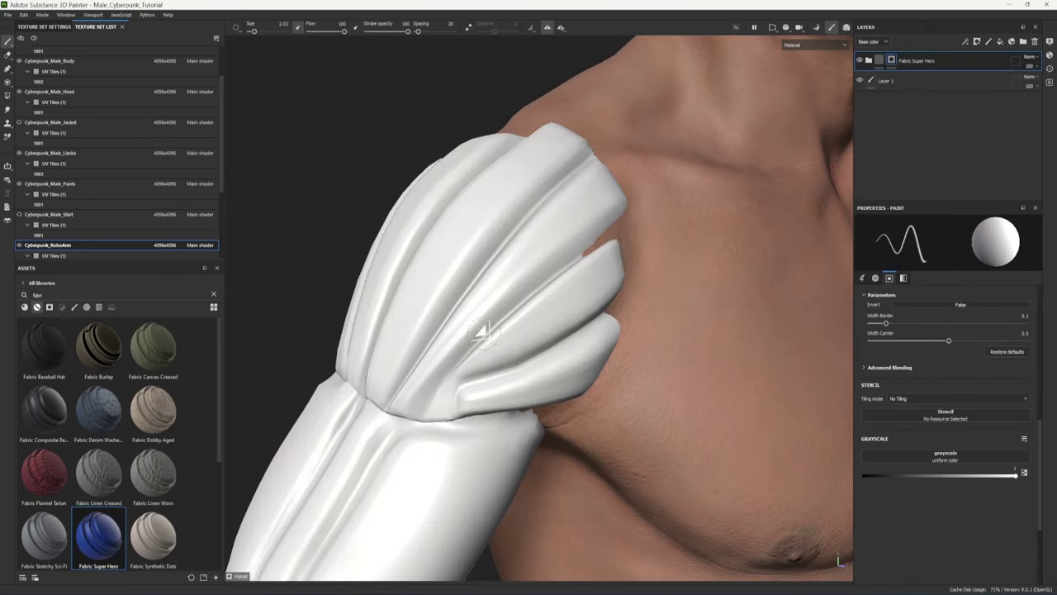
{"action": "left_click", "coordinate": [8, 96]}
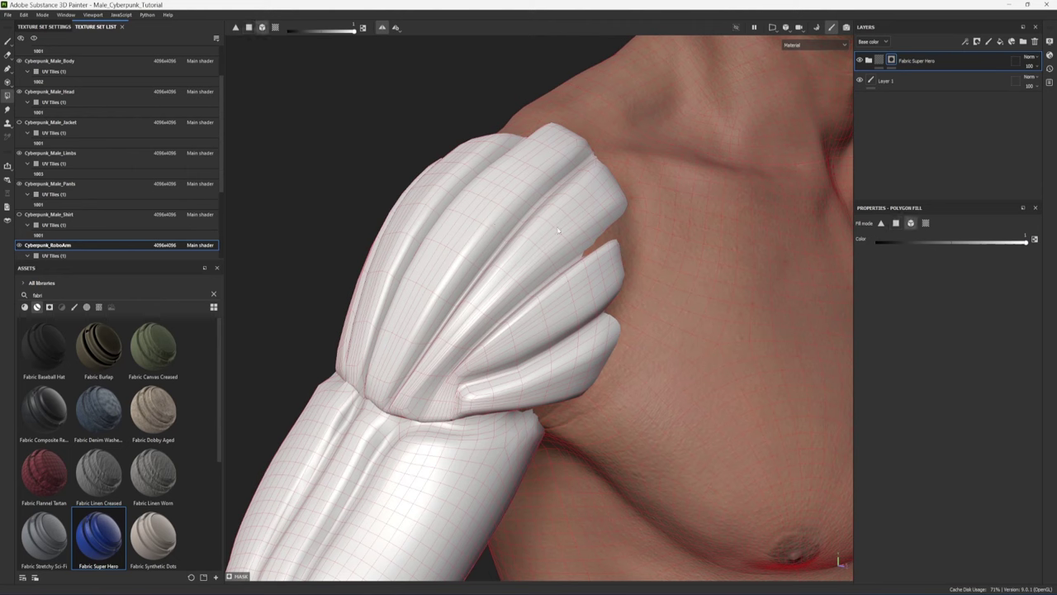
{"action": "left_click", "coordinate": [478, 235]}
{"action": "scroll", "coordinate": [454, 289], "scroll_direction": "down", "scroll_amount": 4}
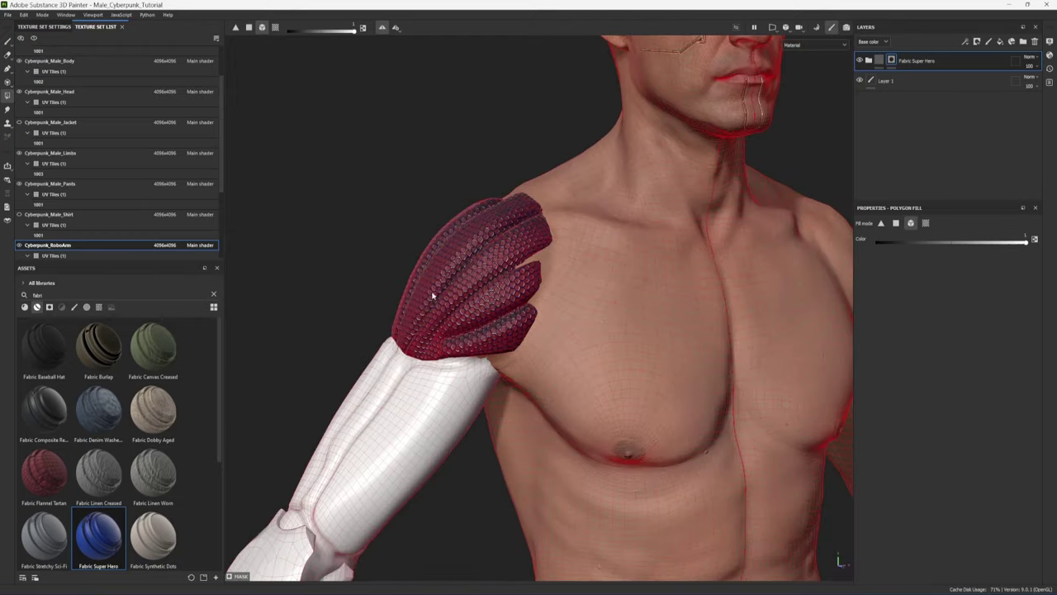
- Examine the untextured upper arm and elbow of the robotic arm from several angles
{"action": "mouse_move", "coordinate": [477, 344]}
{"action": "middle_mouse_down", "text": "alt"}
{"action": "mouse_move", "coordinate": [553, 253]}
{"action": "mouse_move", "coordinate": [700, 127]}
{"action": "middle_mouse_up", "text": "alt"}
{"action": "key", "text": "1"}
{"action": "scroll", "coordinate": [699, 127], "scroll_direction": "up", "scroll_amount": 5}
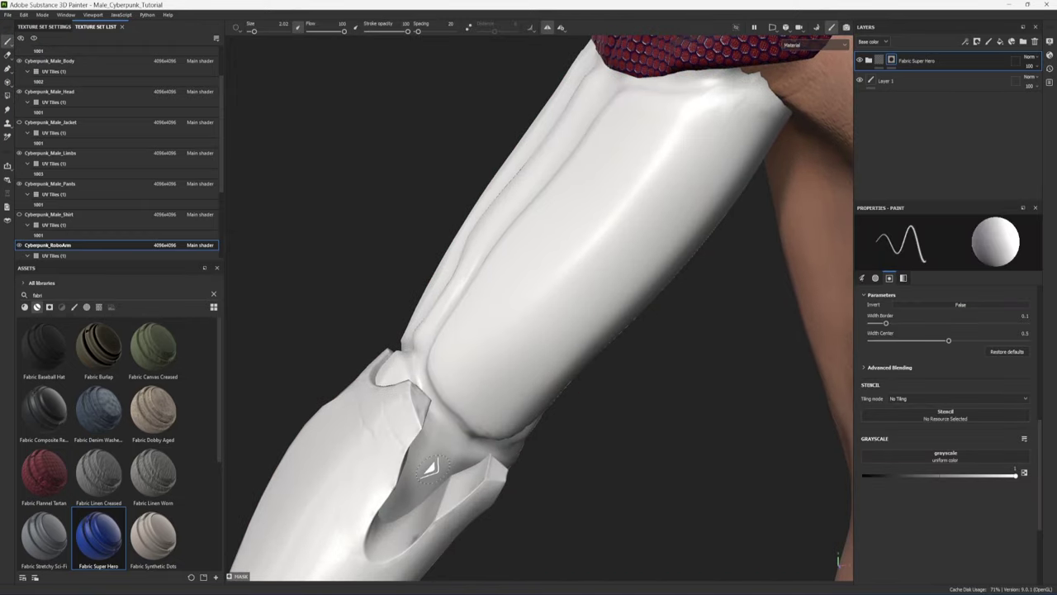
{"action": "left_click_drag", "start_coordinate": [382, 435], "coordinate": [579, 441], "text": "alt"}
{"action": "scroll", "coordinate": [561, 439], "scroll_direction": "down", "scroll_amount": 1}
{"action": "middle_click_drag", "start_coordinate": [412, 295], "coordinate": [435, 337], "text": "alt"}
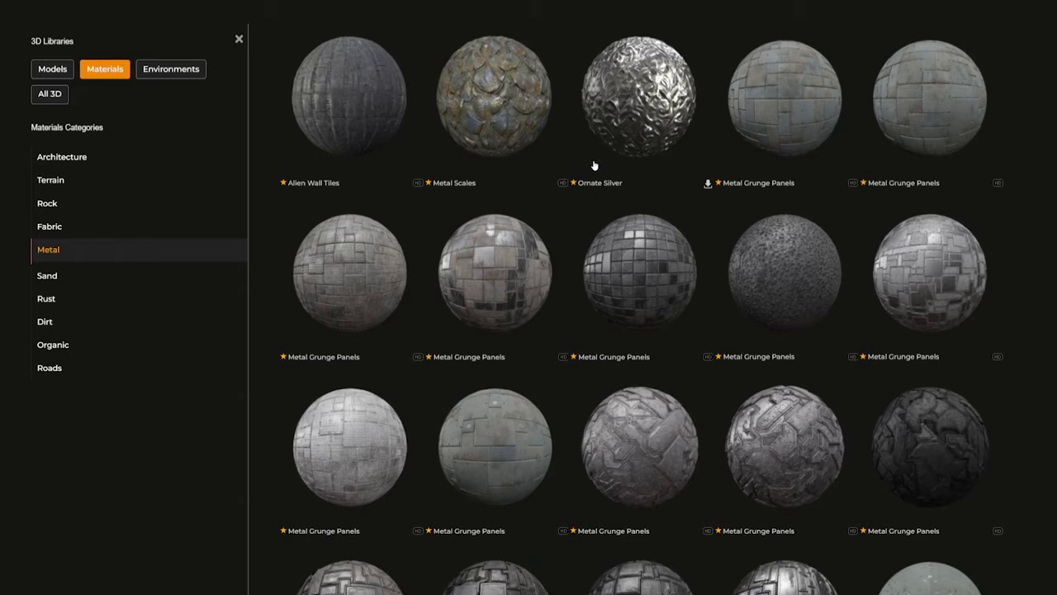
- Switch to the ProductionCrate material library and download the Metal Grunge Panels 4 metal material as a 1K ZIP
{"action": "scroll", "coordinate": [593, 165], "scroll_direction": "down", "scroll_amount": 3}
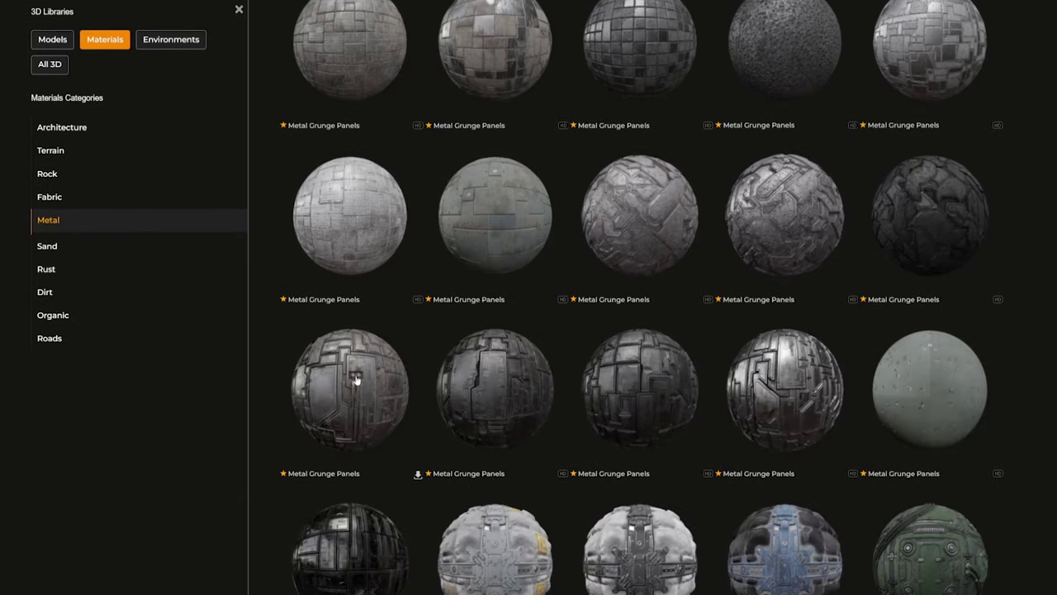
{"action": "left_click", "coordinate": [341, 412]}
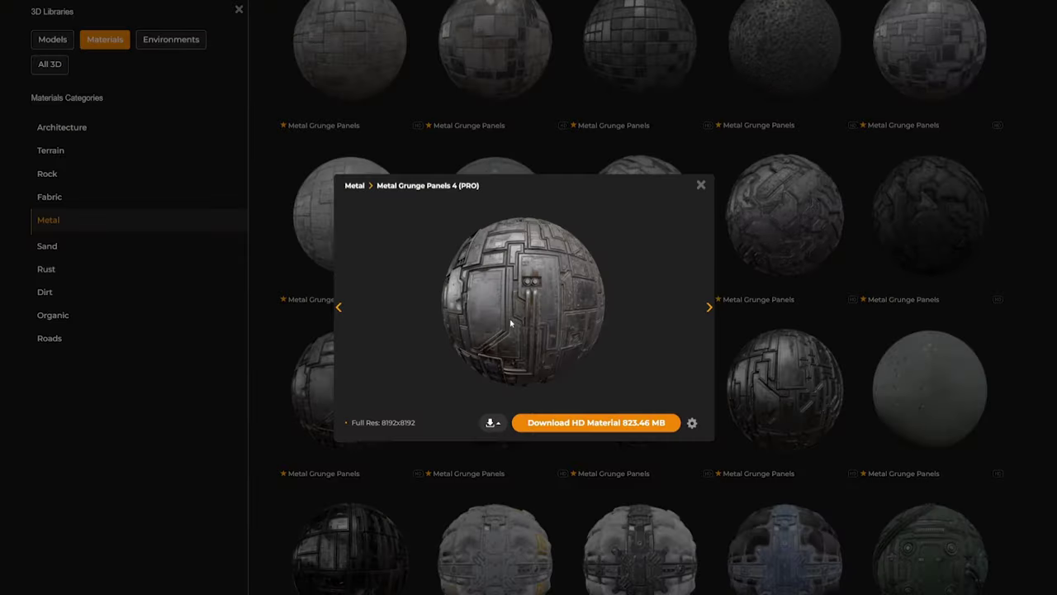
{"action": "left_click", "coordinate": [493, 423]}
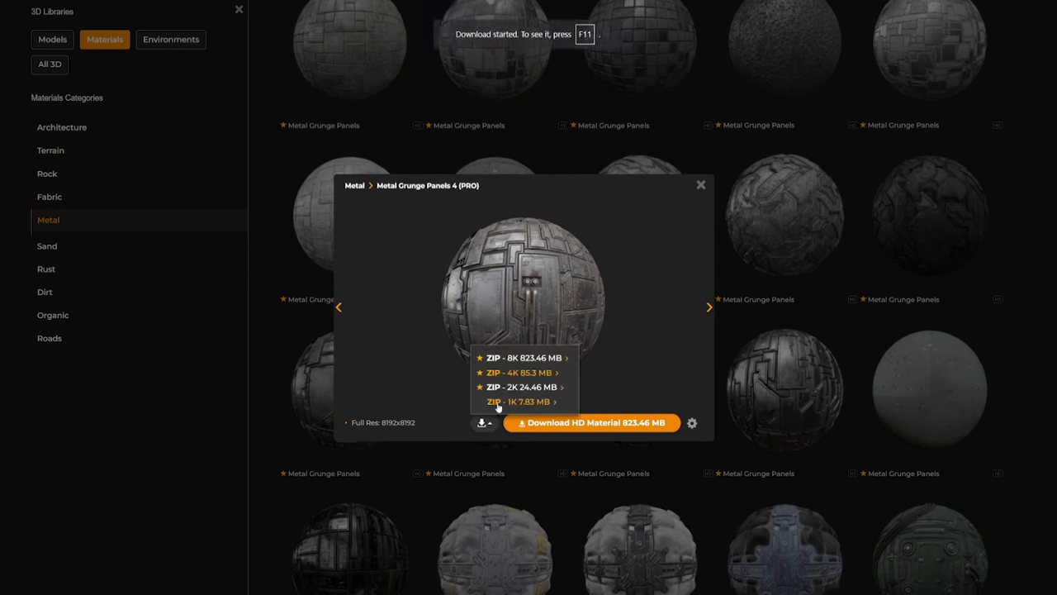
{"action": "left_click", "coordinate": [509, 403]}
{"action": "left_click", "coordinate": [259, 278]}
- Open the middle Metal Panel Modules material in the last row of the metal materials
{"action": "scroll", "coordinate": [280, 314], "scroll_direction": "down", "scroll_amount": 3}
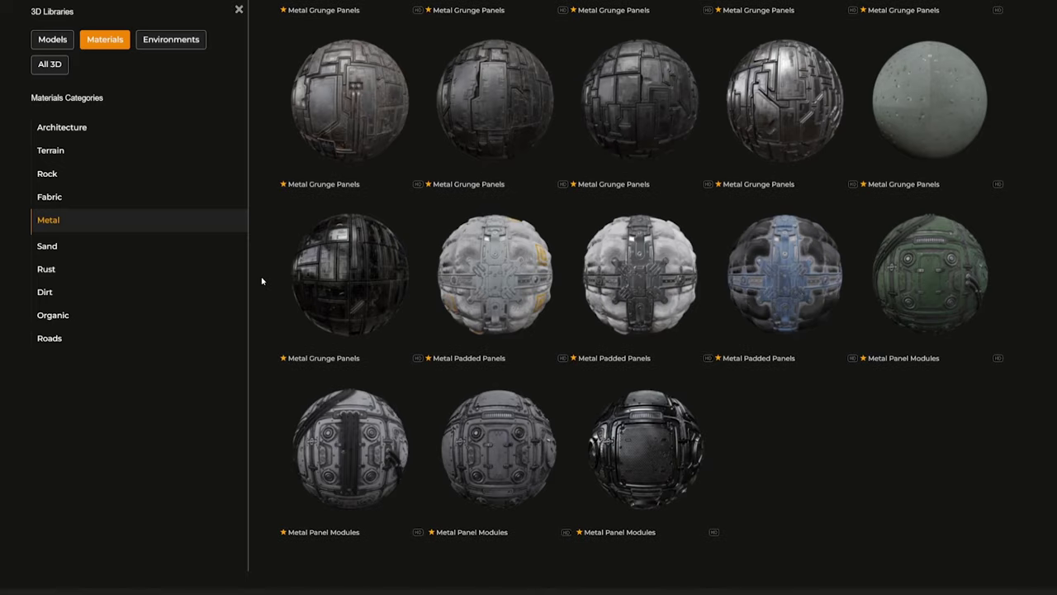
{"action": "scroll", "coordinate": [513, 363], "scroll_direction": "down", "scroll_amount": 2}
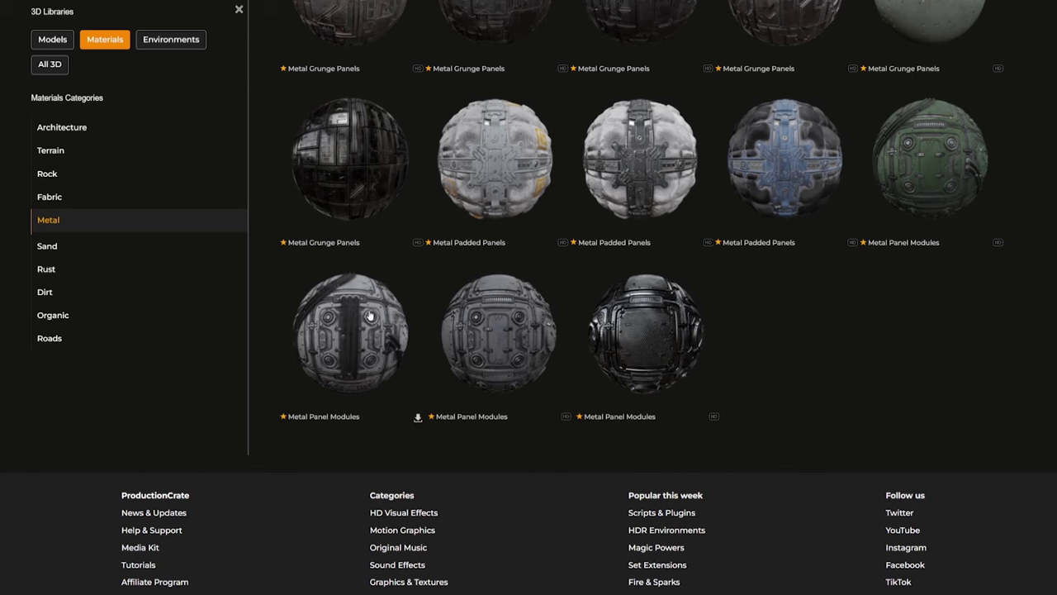
{"action": "left_click", "coordinate": [501, 345]}
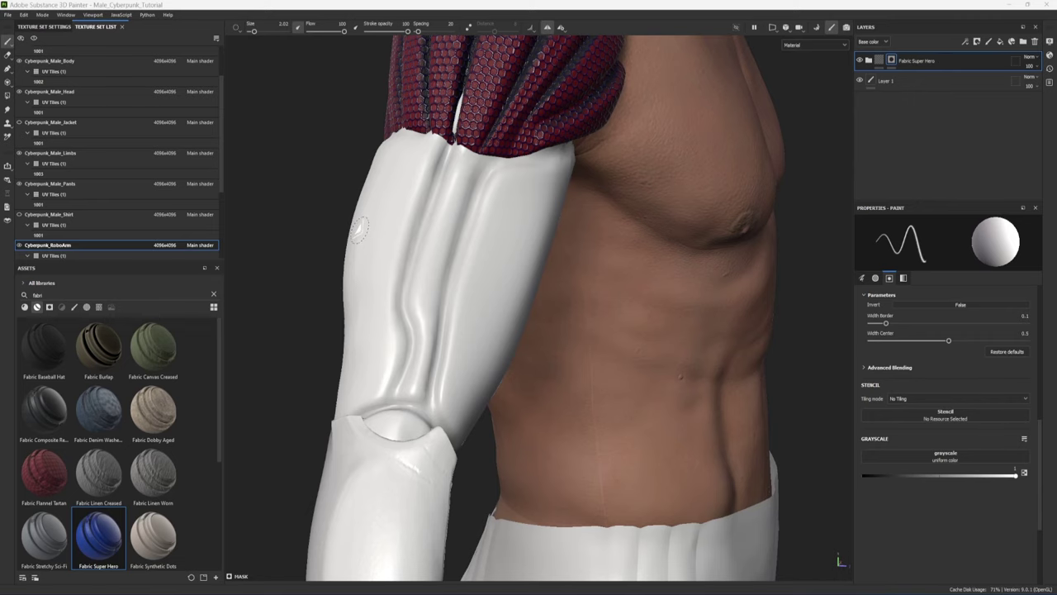
- Back in Substance 3D Painter, add the Metal_Panel_Modules_3 basecolor, height, metallic, normal and roughness PNGs as resources for import
{"action": "left_click_drag", "start_coordinate": [629, 324], "coordinate": [570, 342], "text": "alt"}
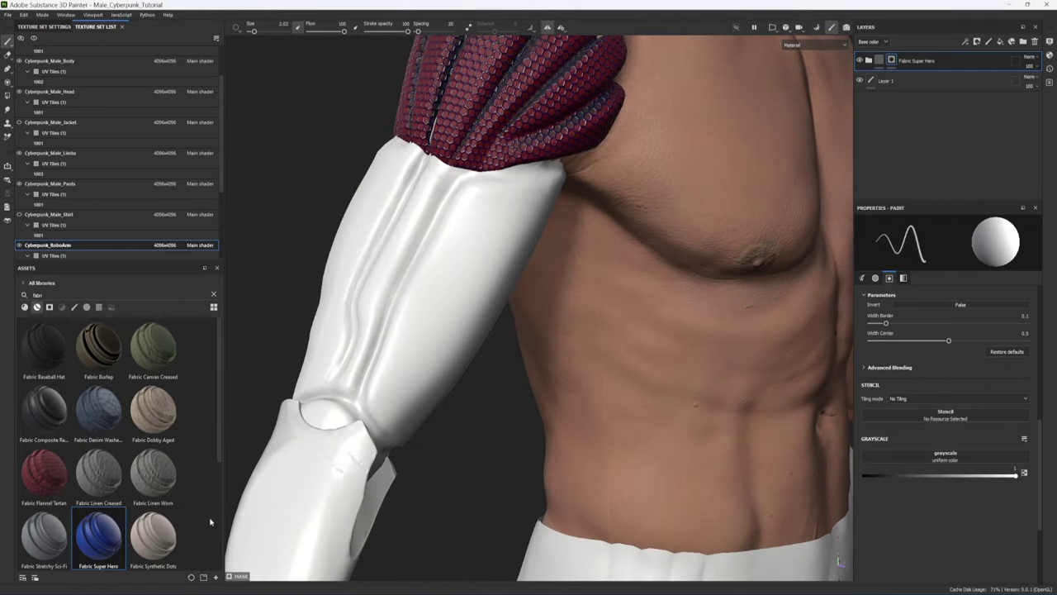
{"action": "left_click", "coordinate": [7, 14]}
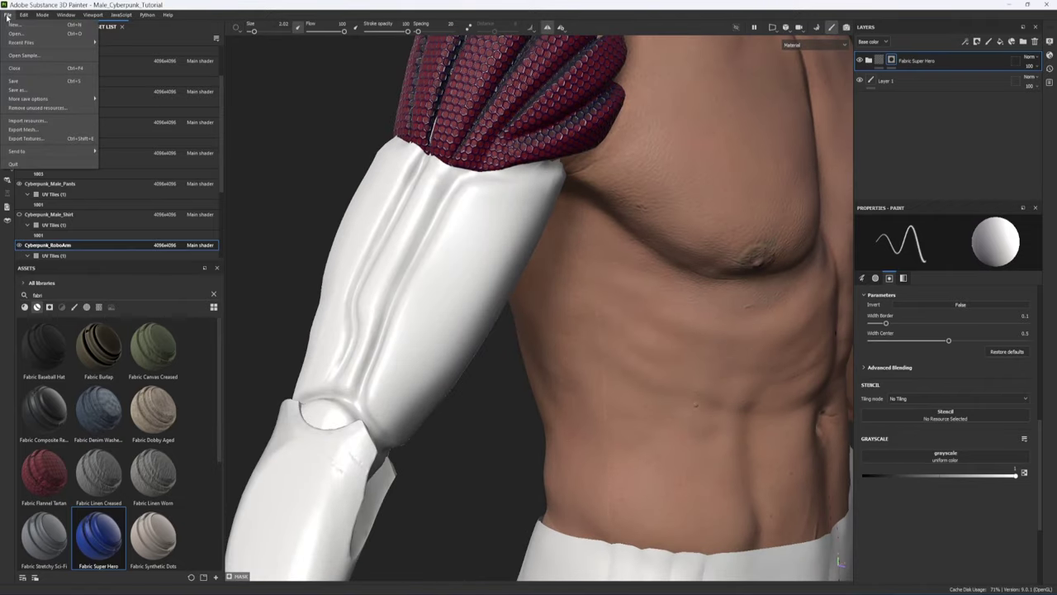
{"action": "left_click", "coordinate": [64, 121]}
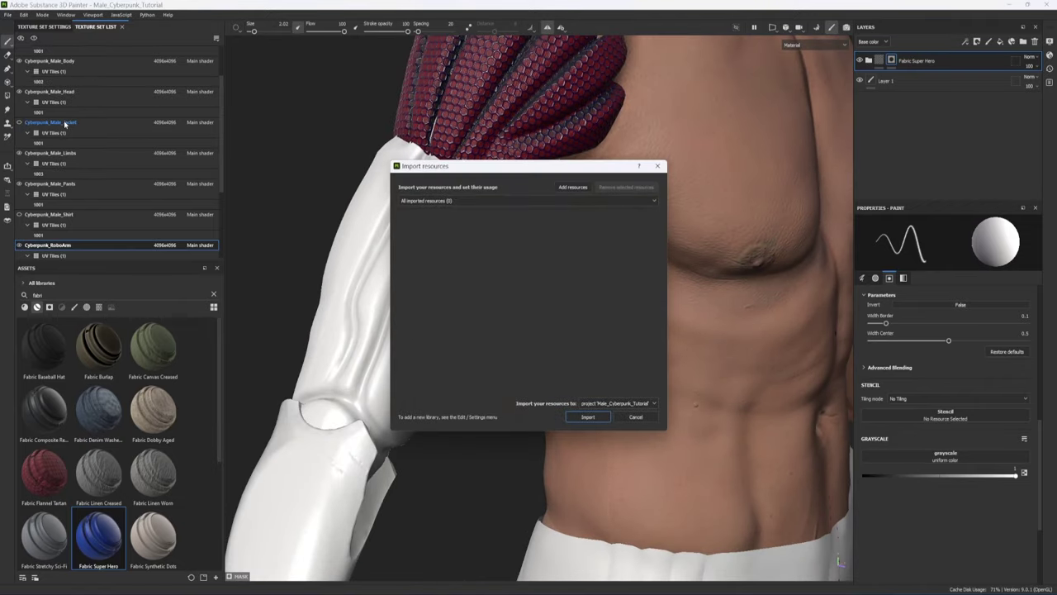
{"action": "left_click", "coordinate": [565, 190]}
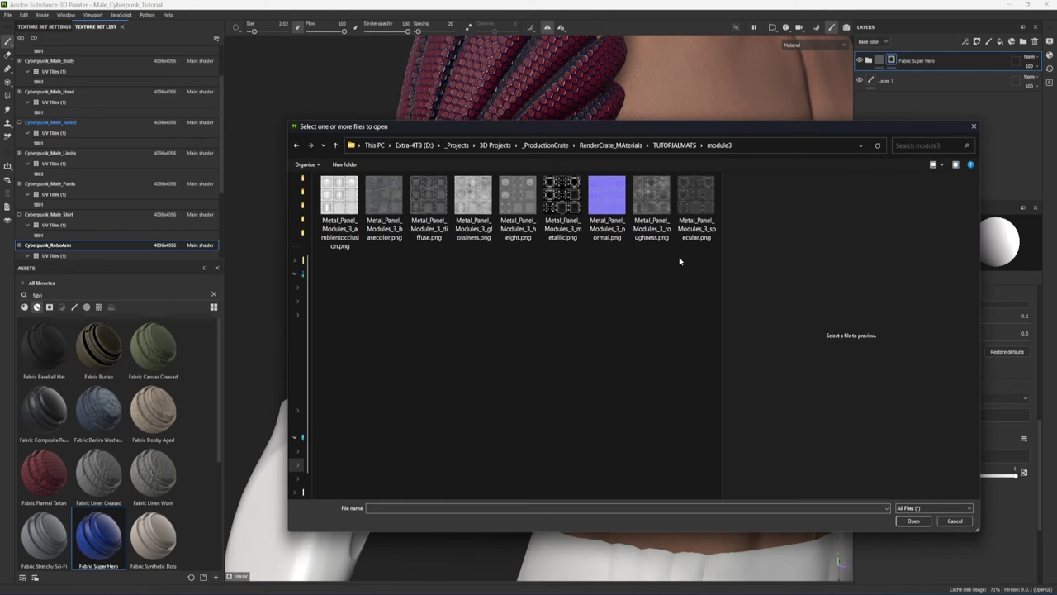
{"action": "left_click", "coordinate": [607, 216]}
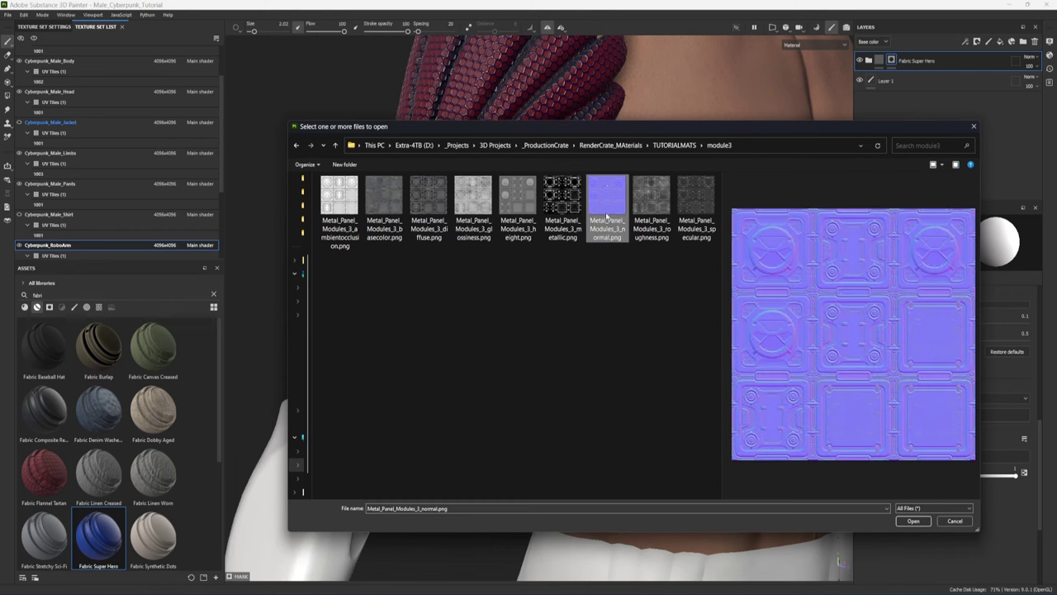
{"action": "left_click", "coordinate": [384, 202], "text": "ctrl"}
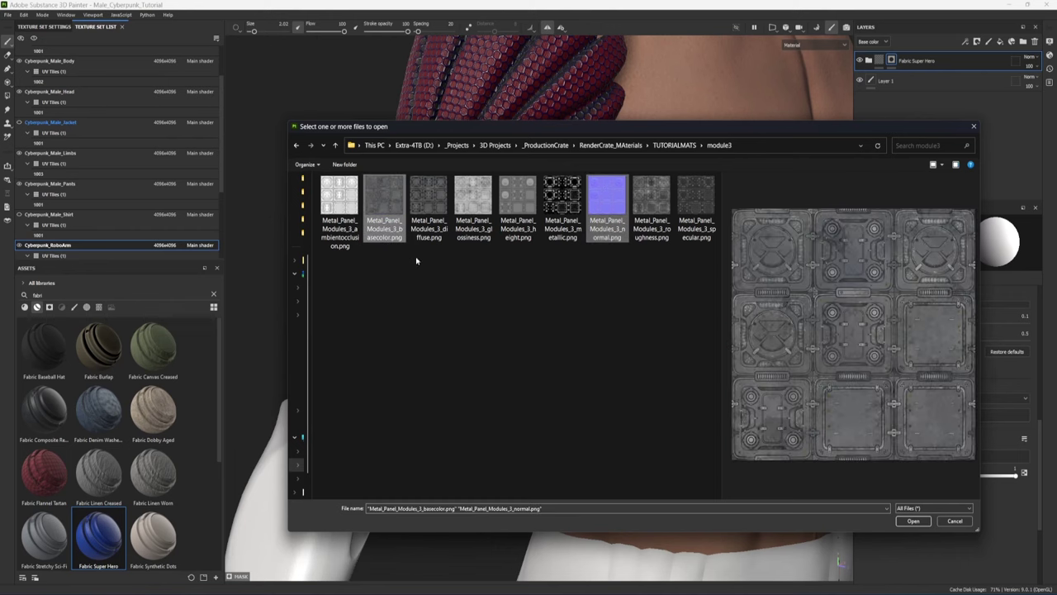
{"action": "left_click", "coordinate": [526, 204], "text": "ctrl"}
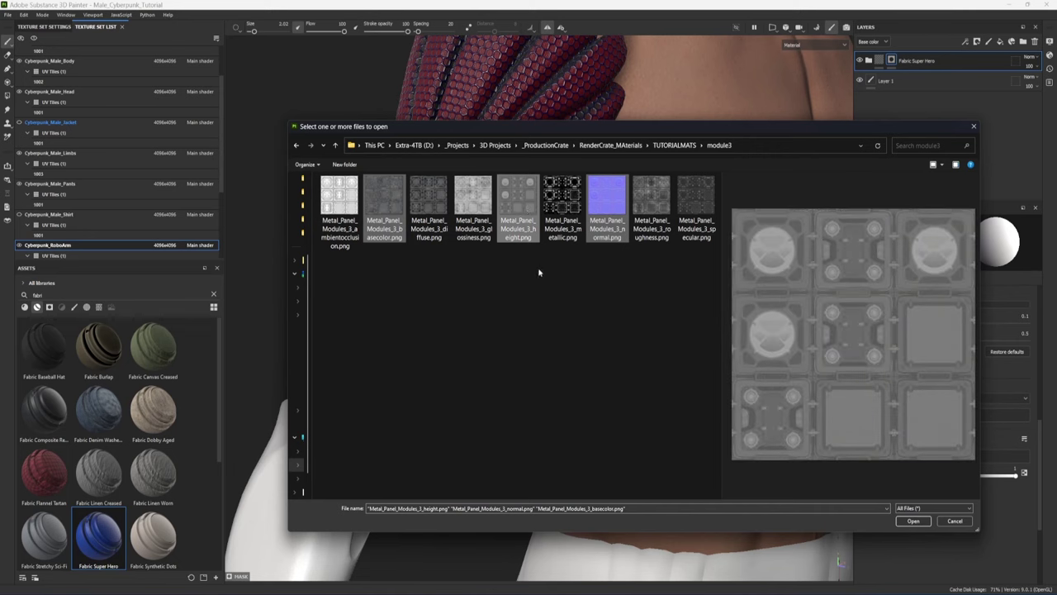
{"action": "left_click", "coordinate": [561, 207], "text": "ctrl"}
{"action": "left_click", "coordinate": [649, 205], "text": "ctrl"}
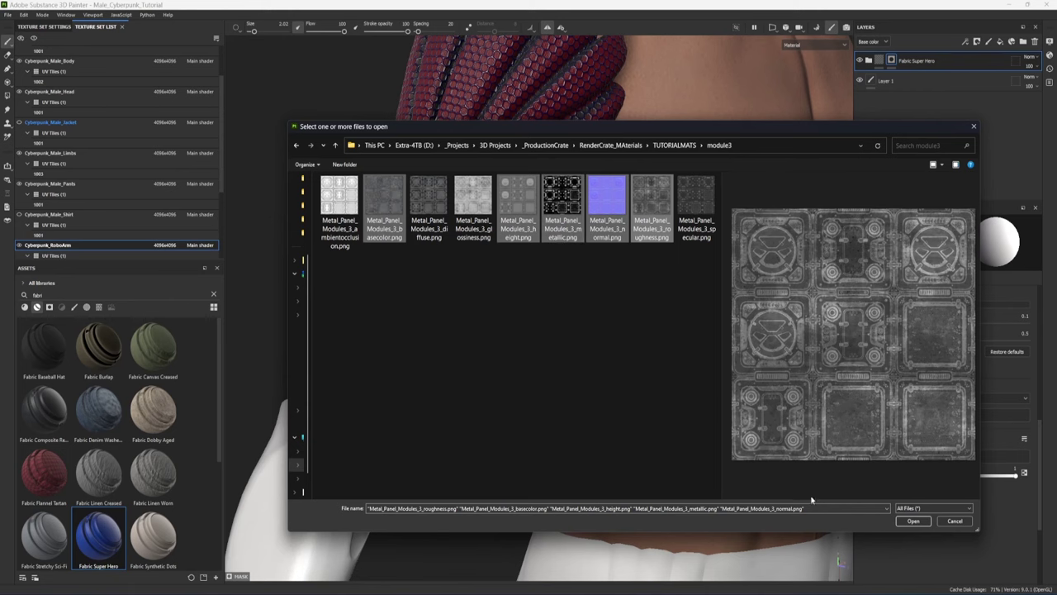
{"action": "left_click", "coordinate": [913, 520]}
- Set the five maps' usage to texture with the prefix pcrate and import them into the project Male_Cyberpunk_Tutorial
{"action": "left_click", "coordinate": [635, 216]}
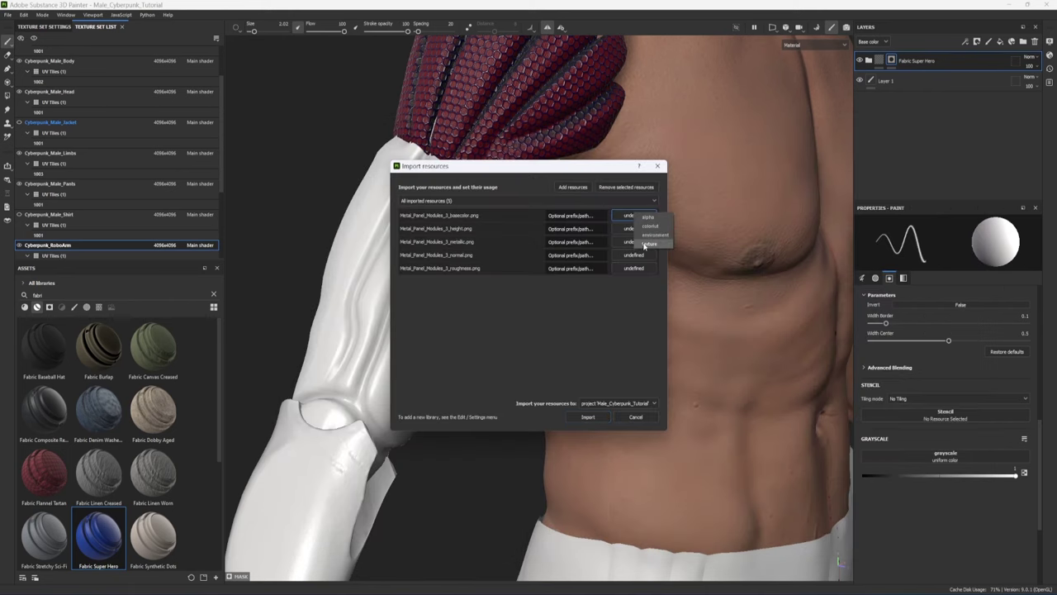
{"action": "left_click", "coordinate": [640, 244]}
{"action": "left_click", "coordinate": [586, 216]}
{"action": "type", "text": "pcrate"}
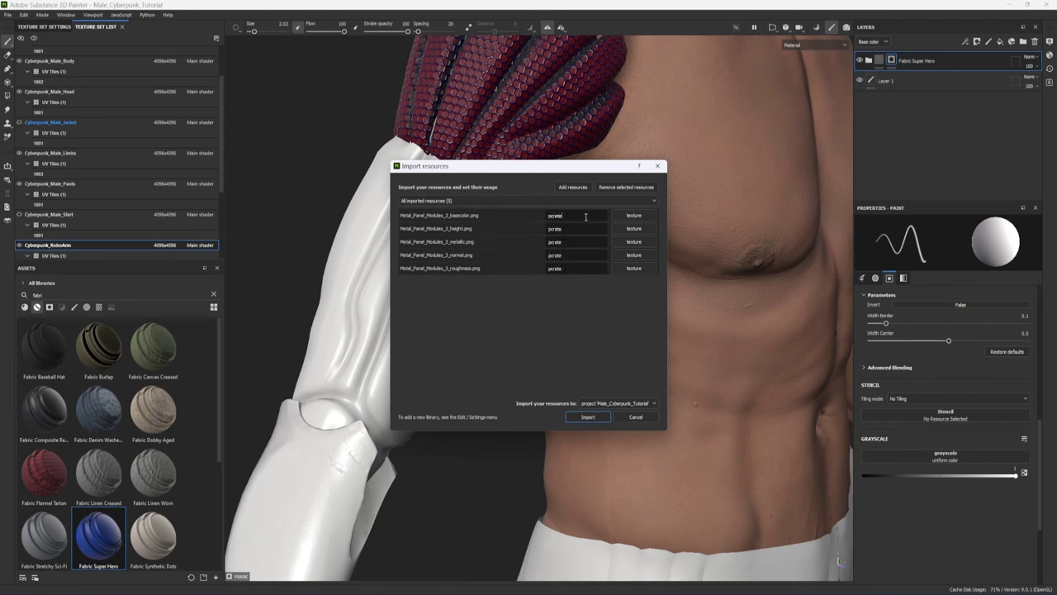
{"action": "left_click", "coordinate": [573, 419]}
- Add a fill layer named Bicep above the Fabric Super Hero folder in the Cyberpunk_RoboArm texture set
{"action": "scroll", "coordinate": [82, 208], "scroll_direction": "down", "scroll_amount": 2}
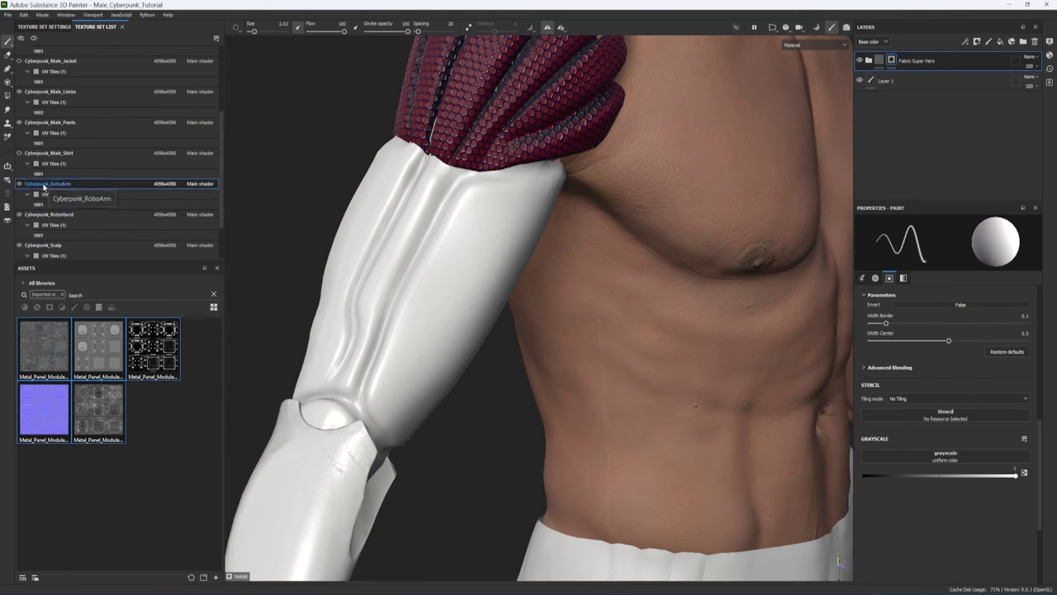
{"action": "left_click", "coordinate": [999, 42]}
{"action": "type", "text": "Bice"}
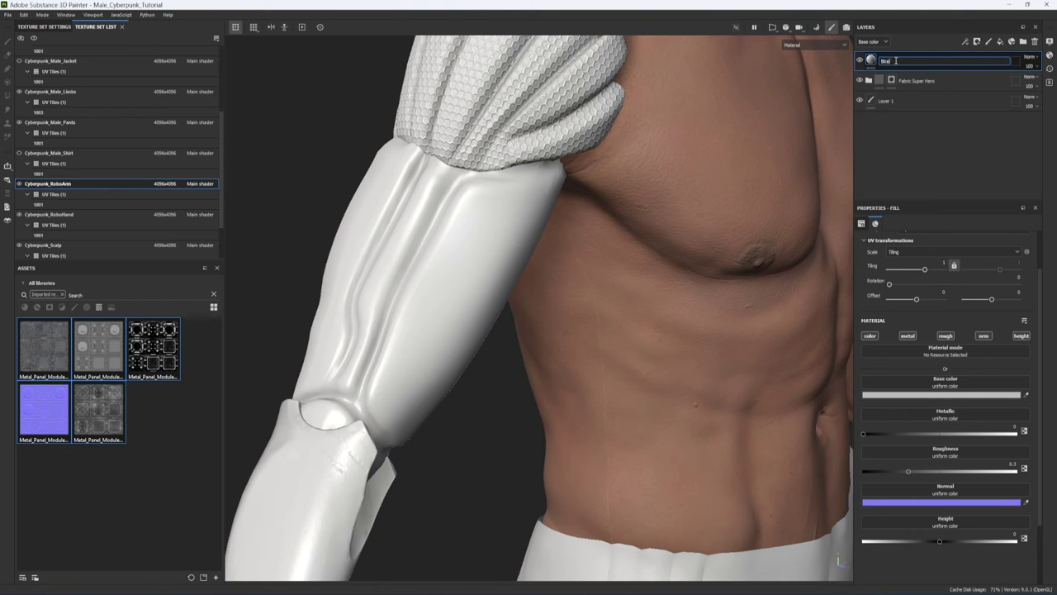
{"action": "type", "text": "p"}
{"action": "key", "text": "Return"}
- Assign the Metal_Panel_Modules_3 basecolor, height, metallic, normal and roughness maps to the matching channels of the Bicep layer
{"action": "left_click", "coordinate": [56, 370]}
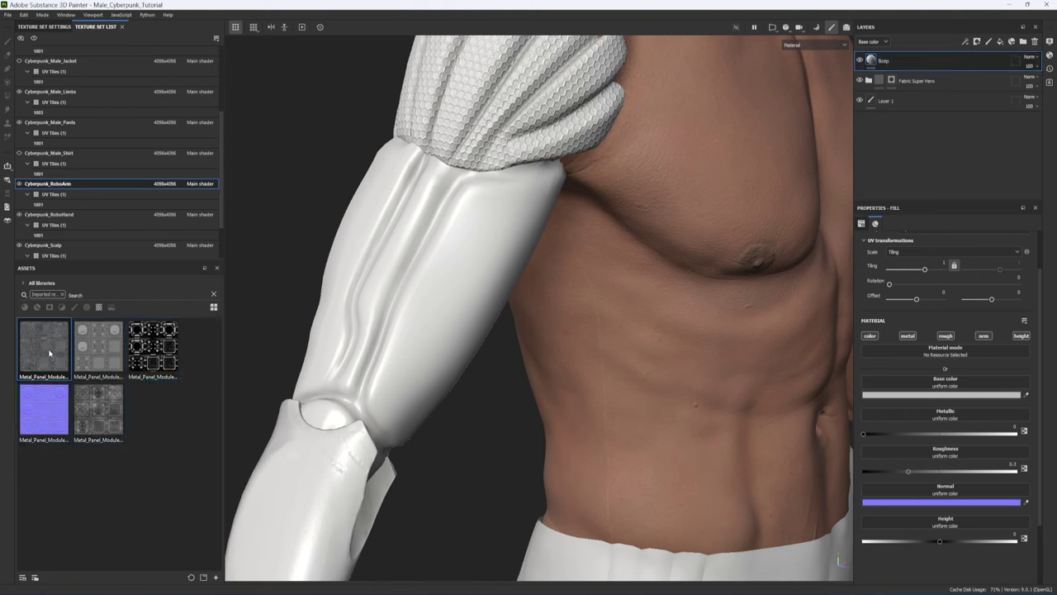
{"action": "left_click_drag", "start_coordinate": [49, 353], "coordinate": [930, 385]}
{"action": "left_click_drag", "start_coordinate": [93, 343], "coordinate": [959, 516]}
{"action": "left_click_drag", "start_coordinate": [153, 347], "coordinate": [912, 404]}
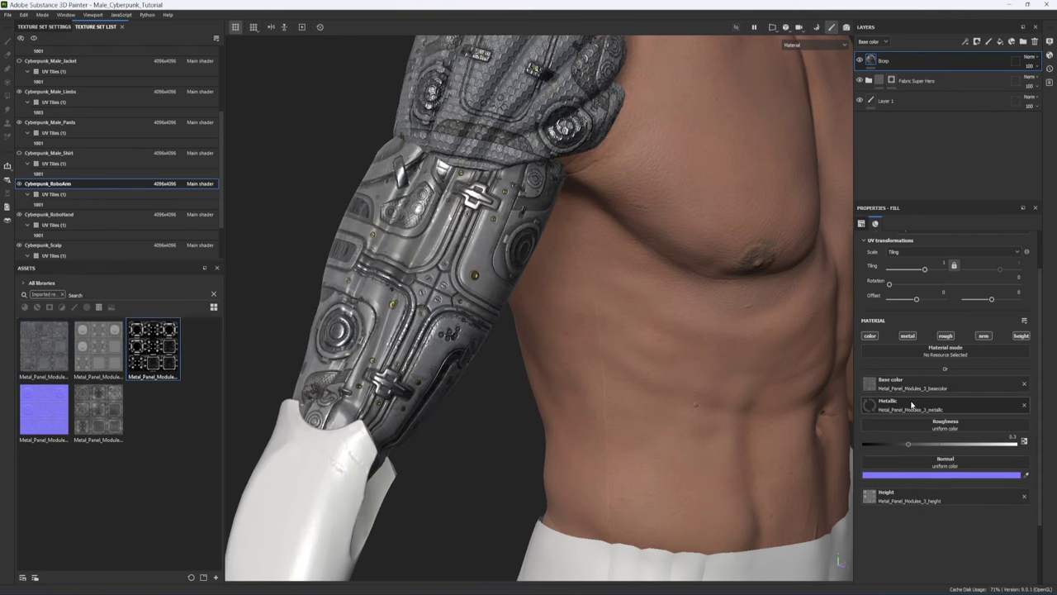
{"action": "left_click_drag", "start_coordinate": [44, 409], "coordinate": [943, 460]}
{"action": "left_click_drag", "start_coordinate": [98, 409], "coordinate": [952, 426]}
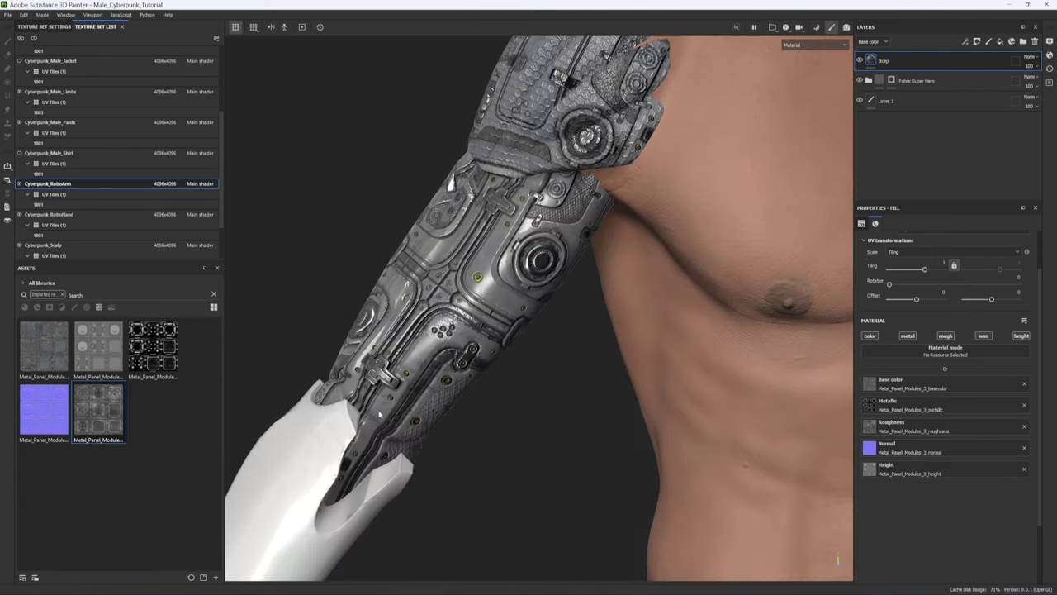
{"action": "mouse_move", "coordinate": [419, 323]}
{"action": "left_mouse_down", "text": "alt"}
{"action": "mouse_move", "coordinate": [753, 325]}
{"action": "mouse_move", "coordinate": [437, 322]}
{"action": "left_mouse_up", "text": "alt"}
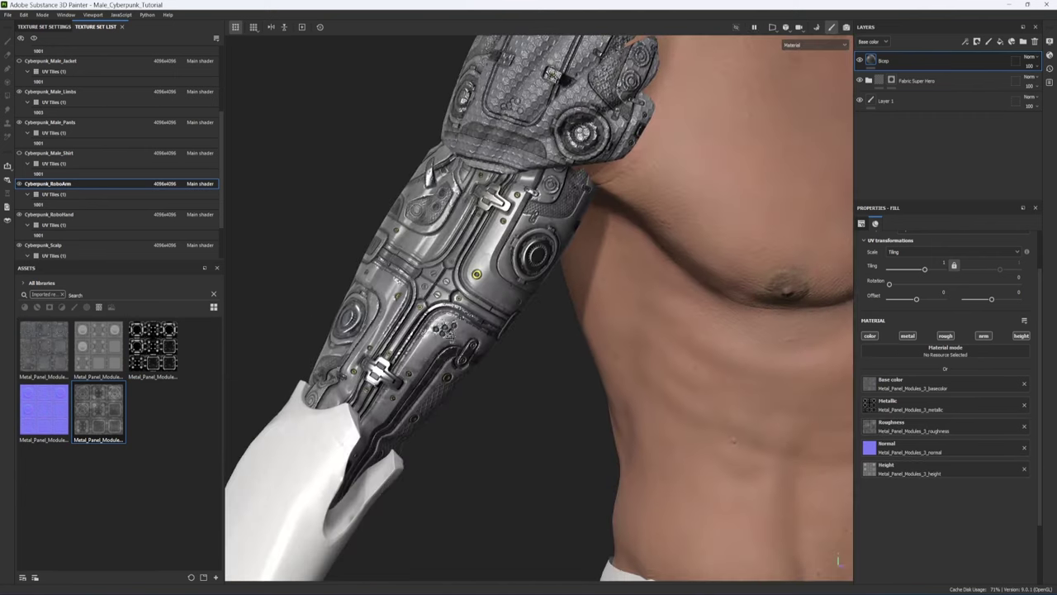
- Add a black mask to the Bicep layer and reveal it only on the bicep mesh with Polygon Fill
{"action": "left_click", "coordinate": [977, 43]}
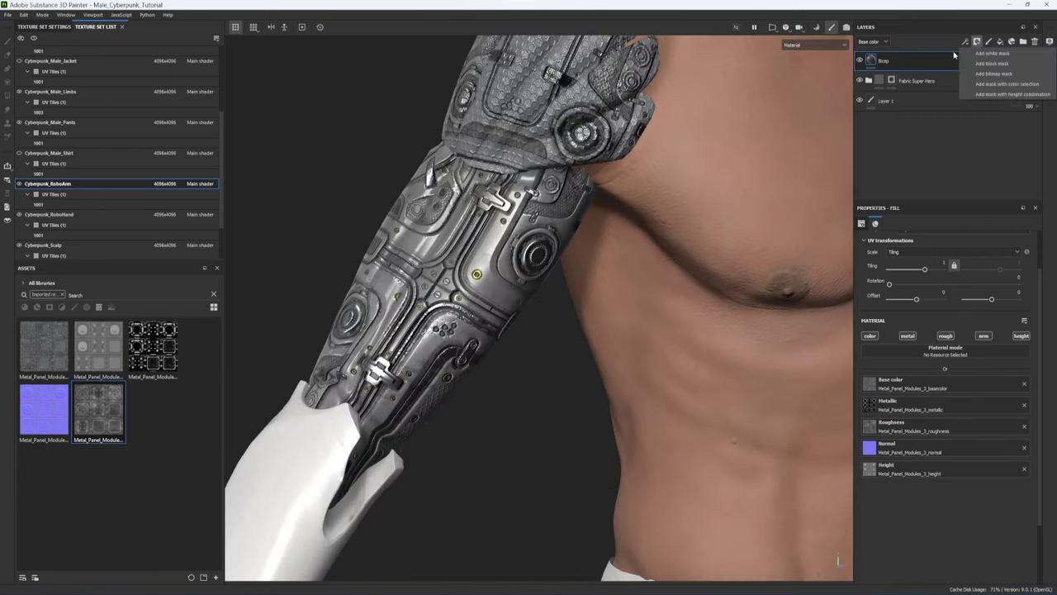
{"action": "right_click", "coordinate": [917, 60]}
{"action": "left_click", "coordinate": [950, 73]}
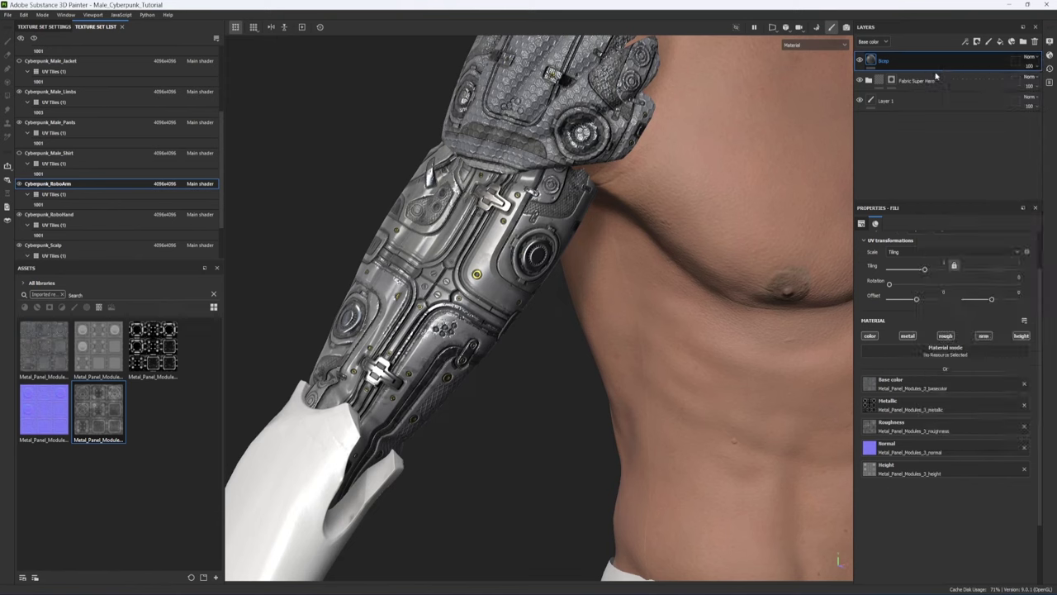
{"action": "left_click", "coordinate": [8, 96]}
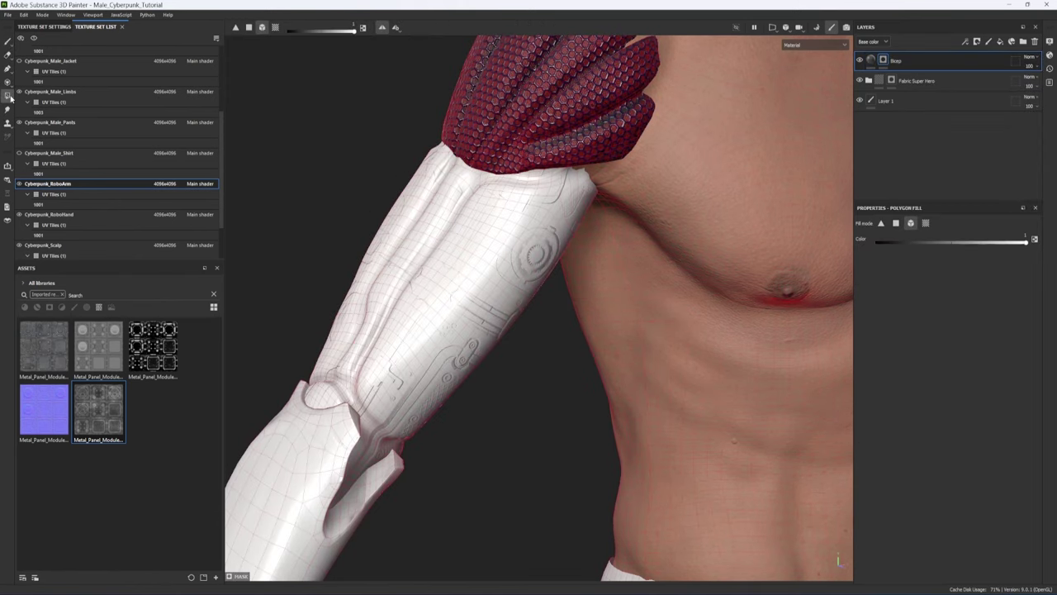
{"action": "left_click", "coordinate": [468, 289]}
{"action": "left_click_drag", "start_coordinate": [576, 325], "coordinate": [559, 322], "text": "alt"}
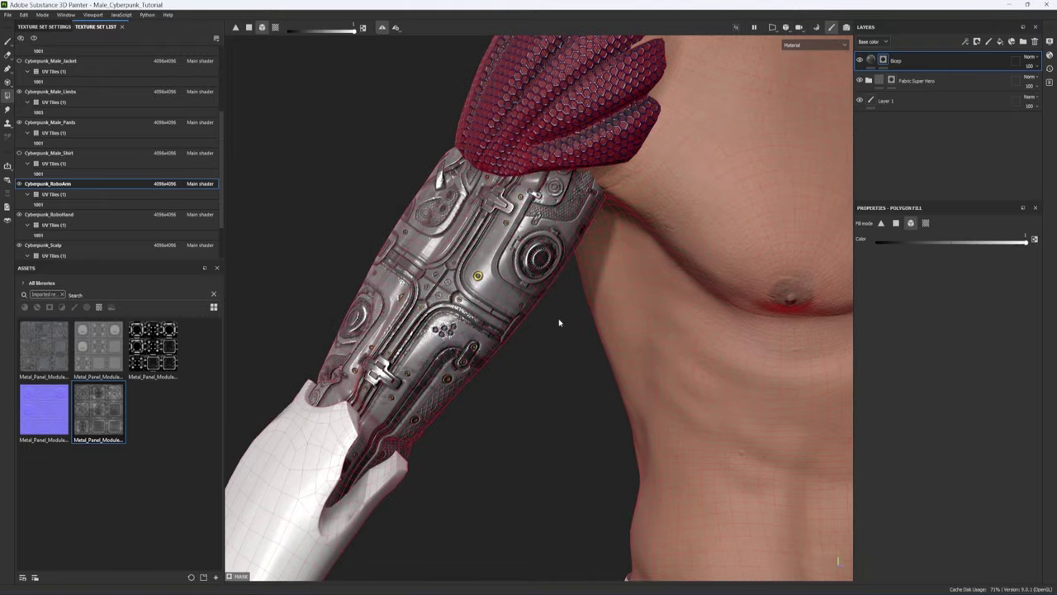
{"action": "left_click", "coordinate": [8, 43]}
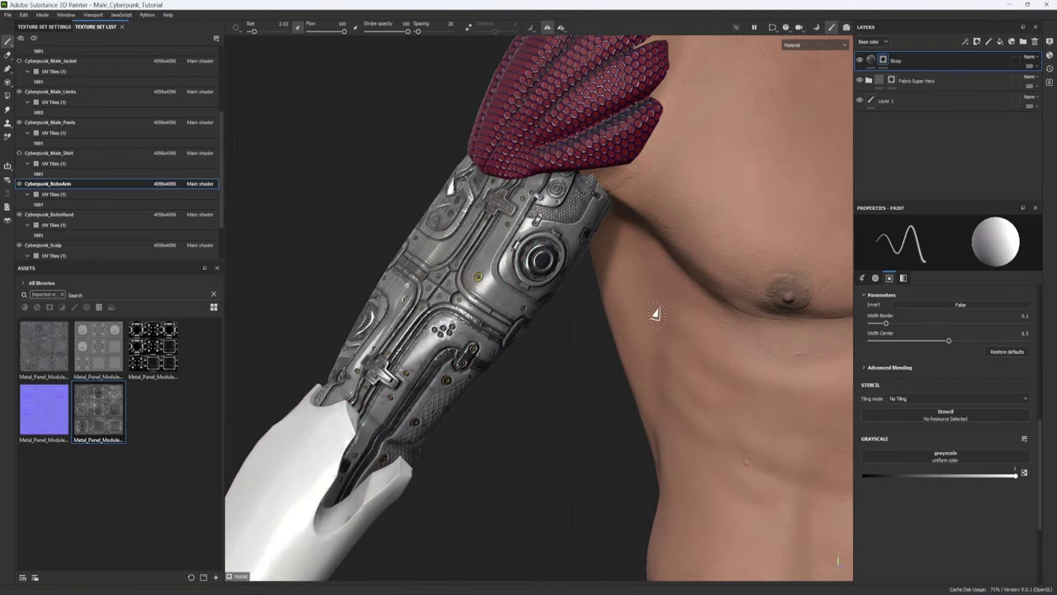
- Fit the Bicep layer's panel texture in the UV view with tiling about 1.25 and rotation about 354, and save the project
{"action": "key", "text": "F1"}
{"action": "left_click", "coordinate": [870, 61]}
{"action": "scroll", "coordinate": [672, 328], "scroll_direction": "down", "scroll_amount": 3}
{"action": "scroll", "coordinate": [727, 239], "scroll_direction": "up", "scroll_amount": 2}
{"action": "left_click_drag", "start_coordinate": [684, 279], "coordinate": [644, 337]}
{"action": "left_click_drag", "start_coordinate": [388, 382], "coordinate": [552, 354], "text": "alt"}
{"action": "left_click_drag", "start_coordinate": [692, 306], "coordinate": [717, 291]}
{"action": "key", "text": "ctrl+s"}
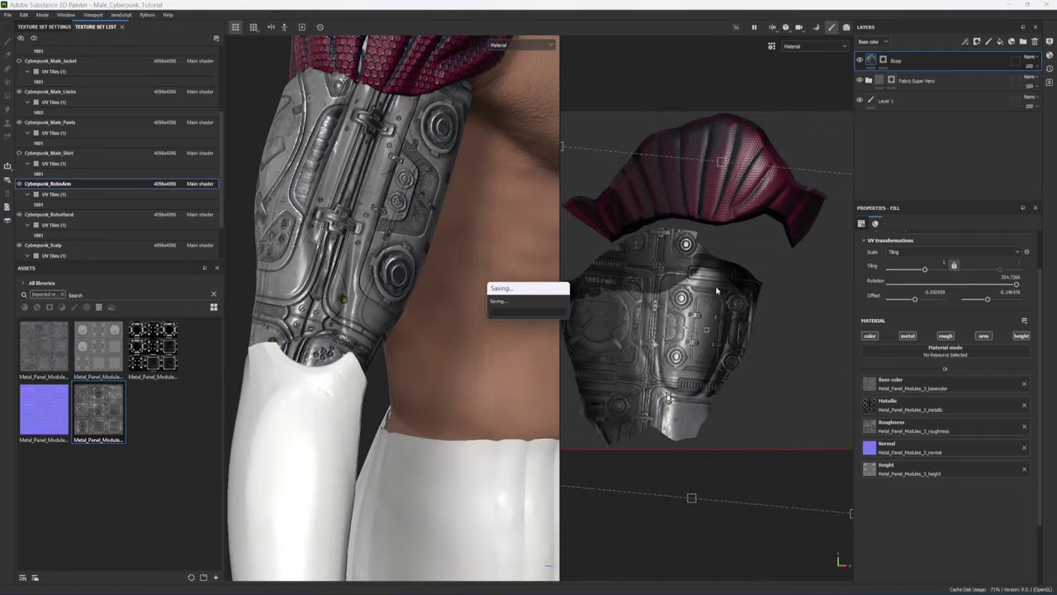
{"action": "left_click_drag", "start_coordinate": [836, 502], "coordinate": [808, 472]}
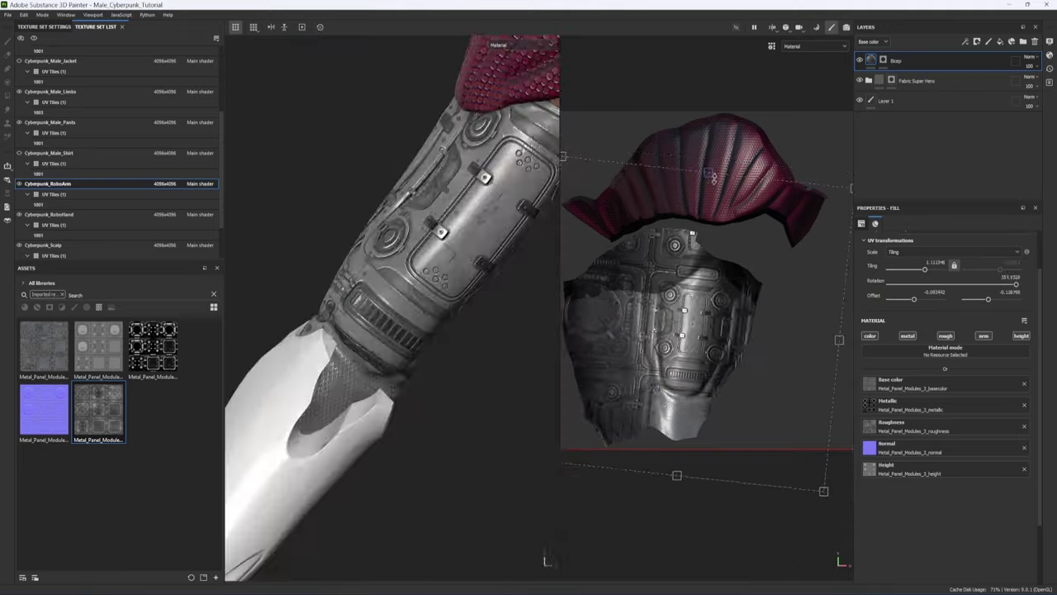
{"action": "left_click_drag", "start_coordinate": [388, 331], "coordinate": [427, 326], "text": "alt"}
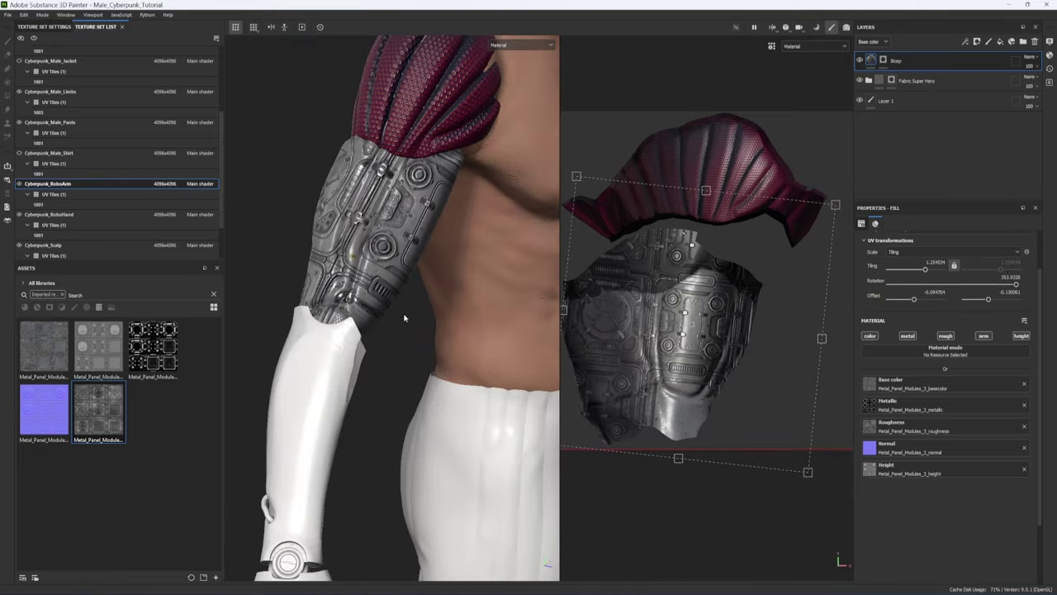
- Hide the Bicep layer and import the Metal_Grunge_Panels_4 basecolor, height, metallic, normal and roughness PNGs into the project
{"action": "left_click", "coordinate": [860, 61]}
{"action": "left_click", "coordinate": [399, 215]}
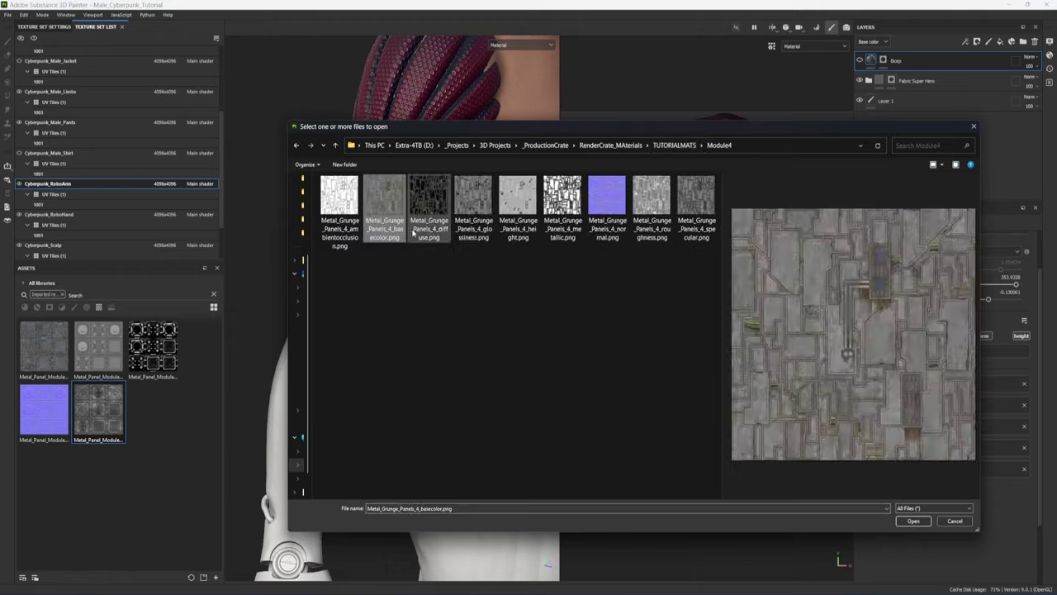
{"action": "left_click", "coordinate": [515, 214], "text": "ctrl"}
{"action": "left_click", "coordinate": [559, 215], "text": "ctrl"}
{"action": "left_click", "coordinate": [604, 215], "text": "ctrl"}
{"action": "left_click", "coordinate": [649, 215], "text": "ctrl"}
{"action": "left_click", "coordinate": [913, 520]}
{"action": "left_click", "coordinate": [587, 415]}
- Add a fill layer named Bicep2 above the Bicep layer and mask it to the bicep mesh with Polygon Fill
{"action": "left_click", "coordinate": [1000, 41]}
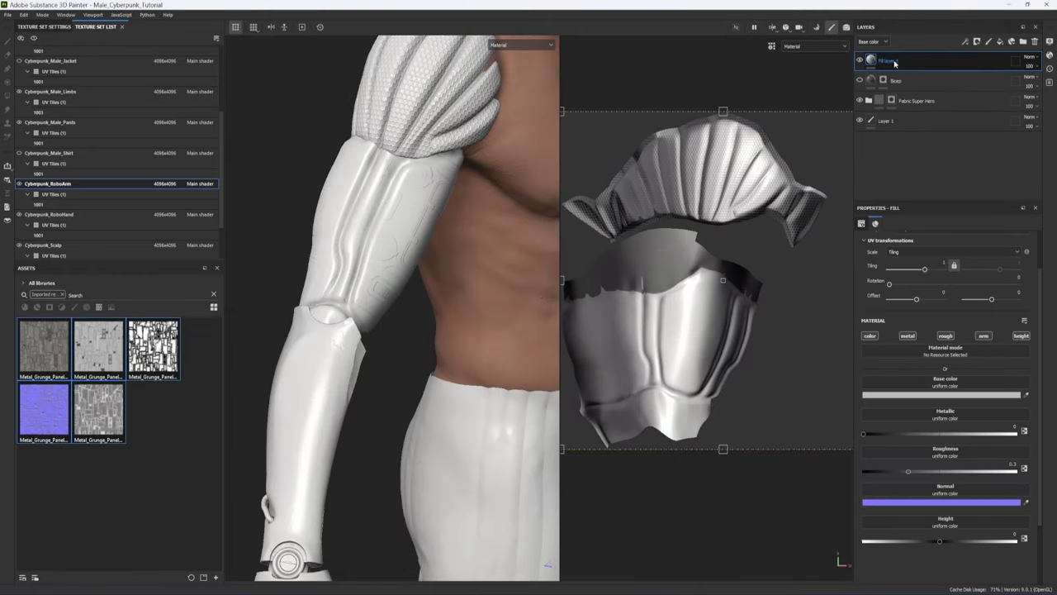
{"action": "double_click", "coordinate": [894, 61]}
{"action": "type", "text": "BBicep2"}
{"action": "key", "text": "Return"}
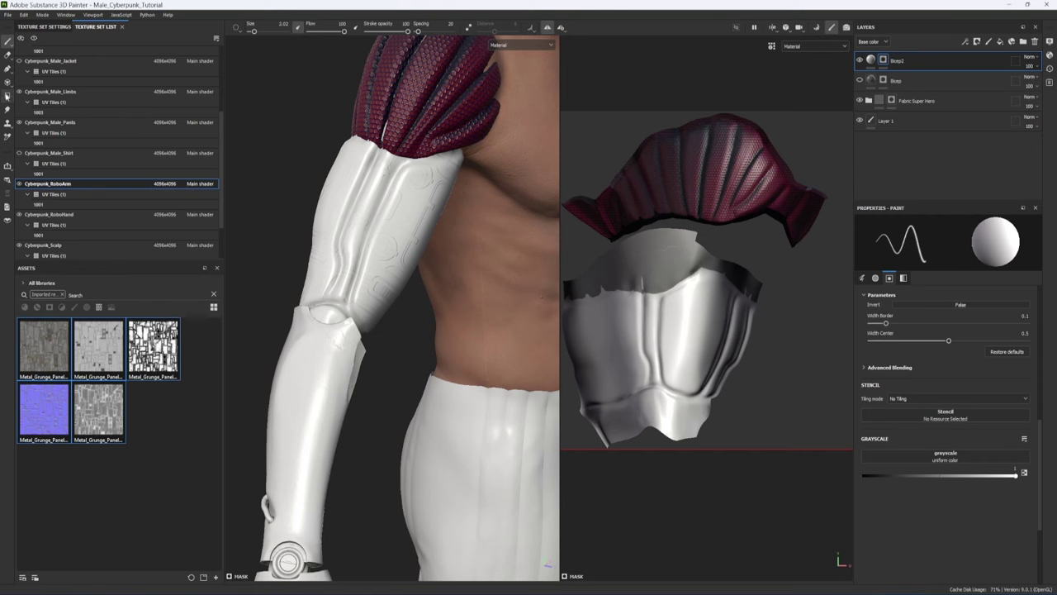
{"action": "left_click", "coordinate": [7, 96]}
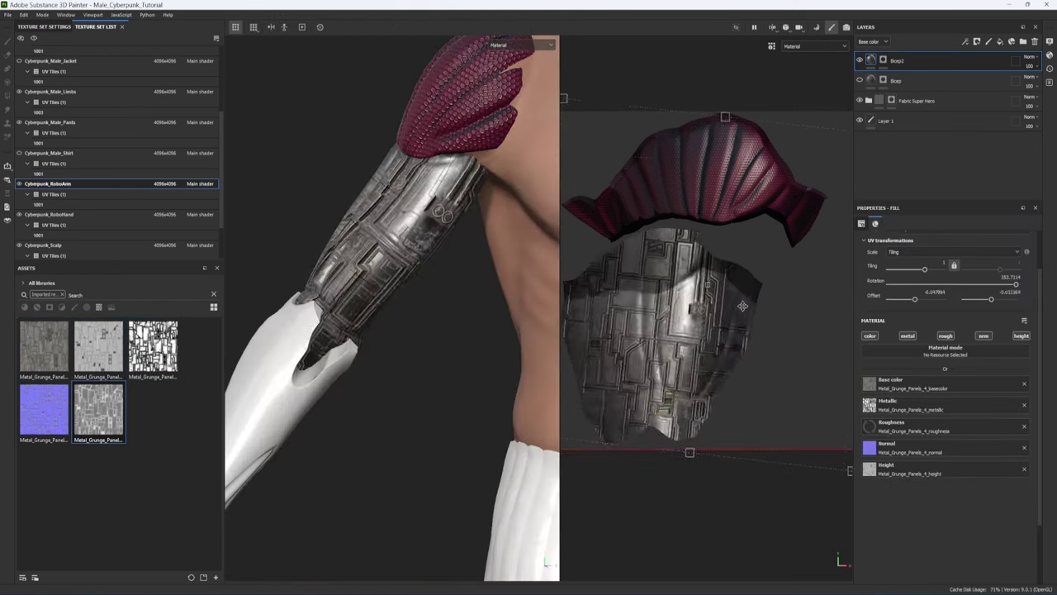
- Fit the Bicep2 panel texture in the UV view with tiling about -1.18, rotation about 348 and offset about 0.01, -0.69
{"action": "left_click_drag", "start_coordinate": [742, 305], "coordinate": [728, 358]}
{"action": "left_click_drag", "start_coordinate": [435, 347], "coordinate": [330, 389], "text": "alt"}
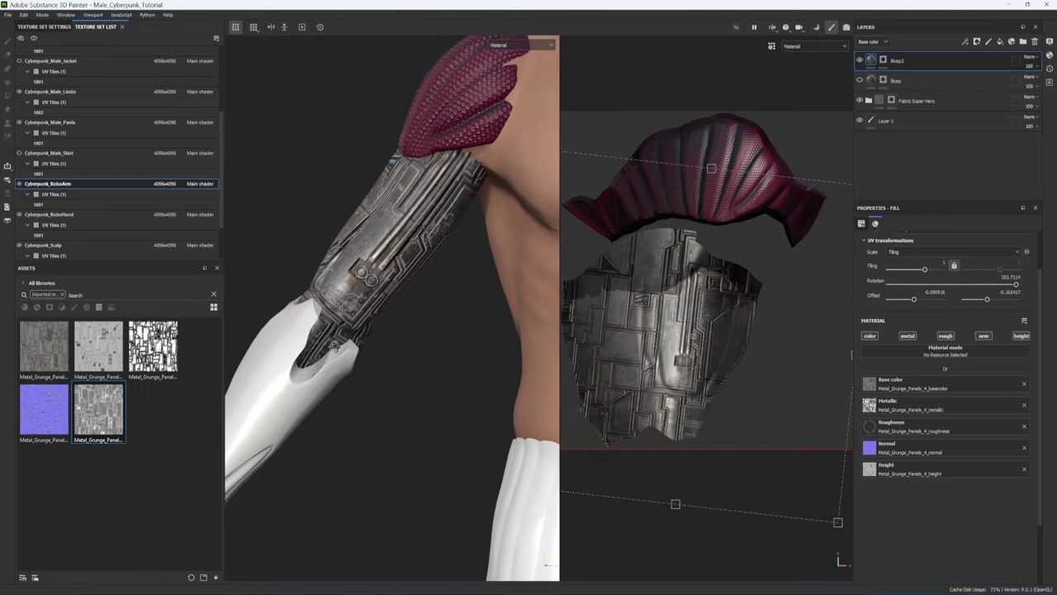
{"action": "scroll", "coordinate": [467, 281], "scroll_direction": "up", "scroll_amount": 3}
{"action": "left_click_drag", "start_coordinate": [467, 281], "coordinate": [427, 323], "text": "alt"}
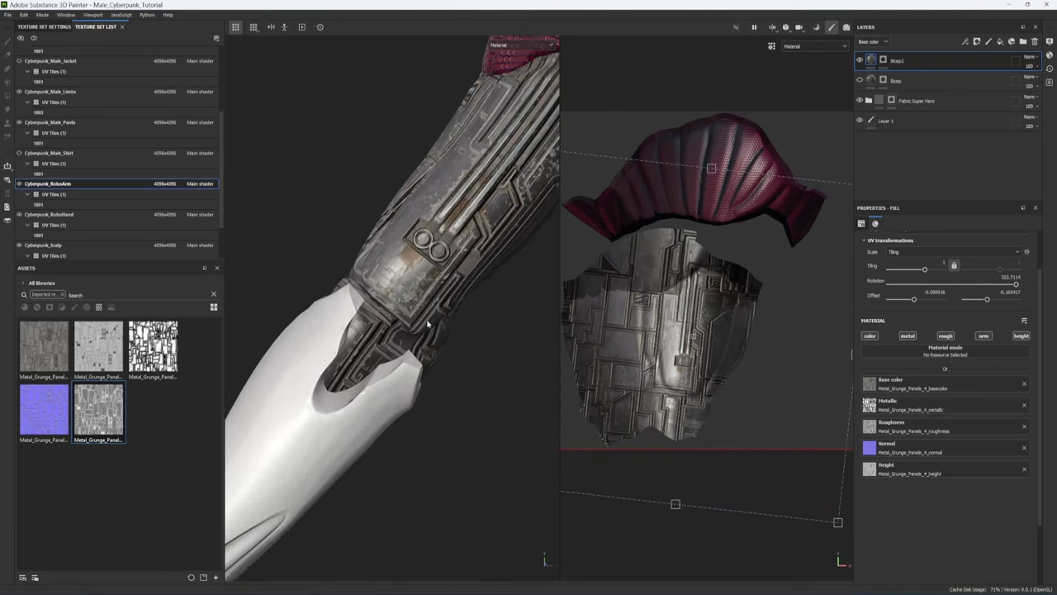
{"action": "left_click_drag", "start_coordinate": [494, 169], "coordinate": [512, 171], "text": "alt"}
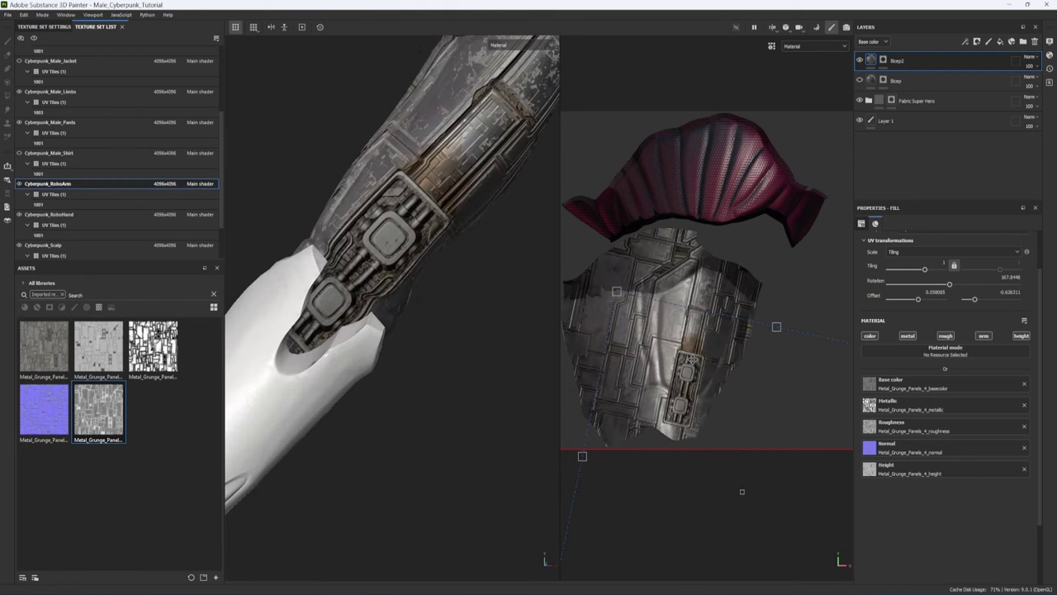
{"action": "left_click_drag", "start_coordinate": [692, 358], "coordinate": [689, 373]}
{"action": "left_click_drag", "start_coordinate": [465, 397], "coordinate": [460, 404], "text": "alt"}
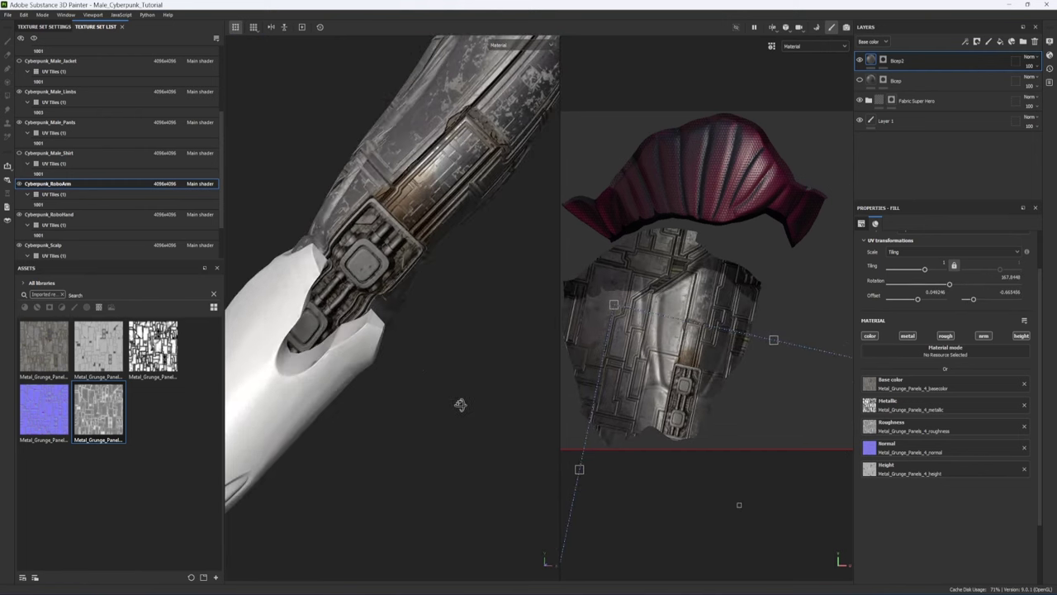
{"action": "left_click_drag", "start_coordinate": [619, 309], "coordinate": [678, 397]}
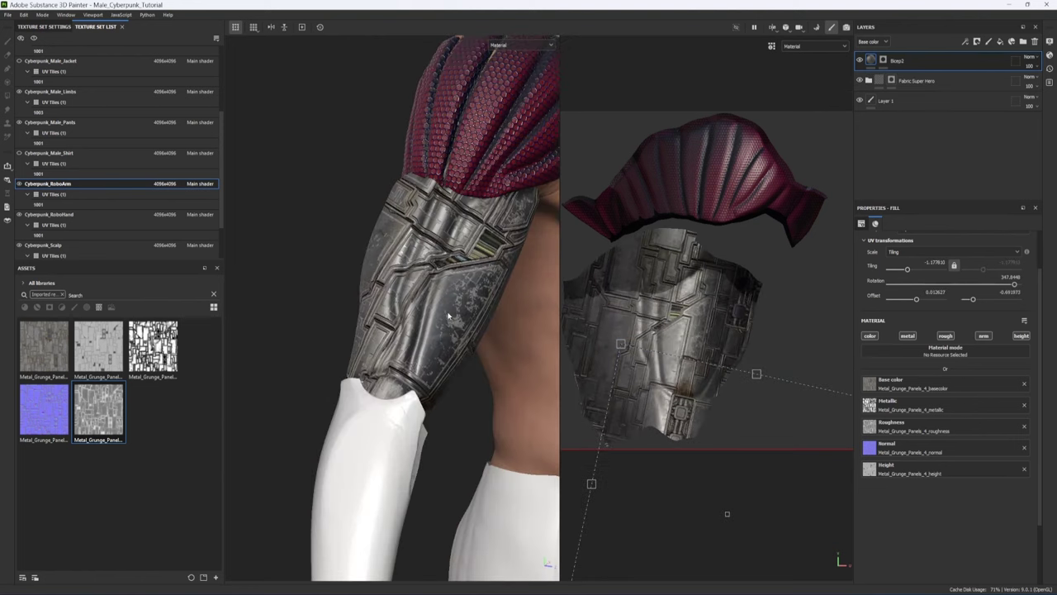
{"action": "left_click_drag", "start_coordinate": [449, 315], "coordinate": [481, 251], "text": "alt"}
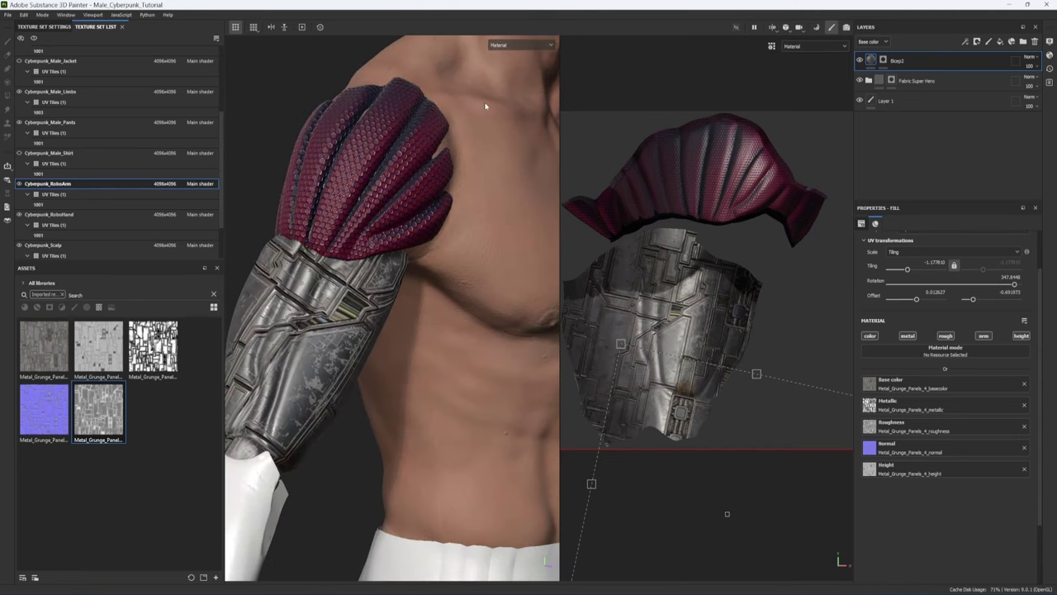
- Add a Levels effect on the base color of the Bicep2 layer and darken it with a midtone value of 2.048
{"action": "left_click_drag", "start_coordinate": [422, 372], "coordinate": [289, 334], "text": "alt"}
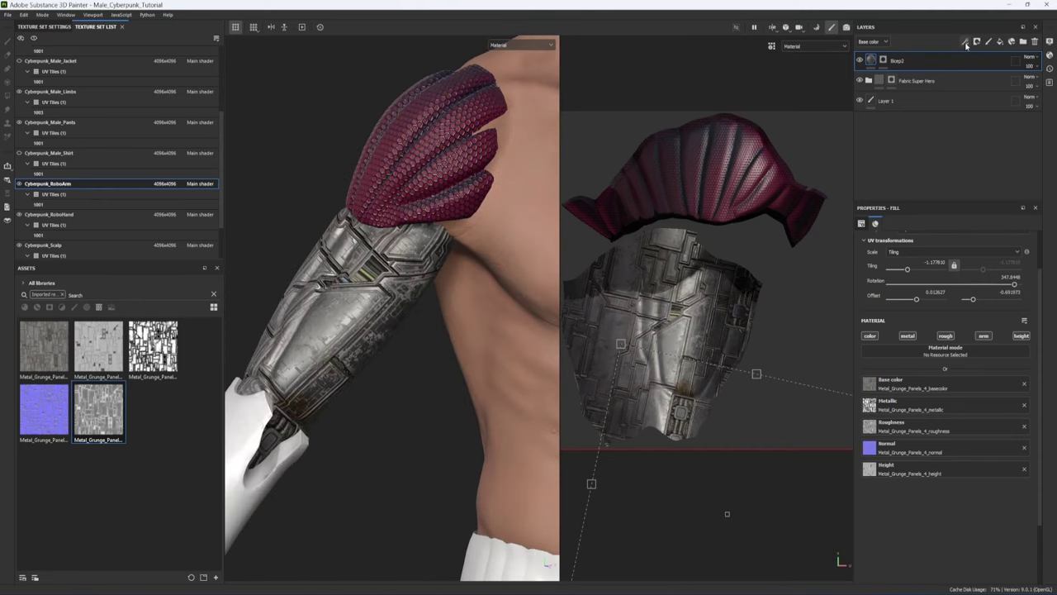
{"action": "left_click", "coordinate": [966, 41]}
{"action": "left_click", "coordinate": [972, 83]}
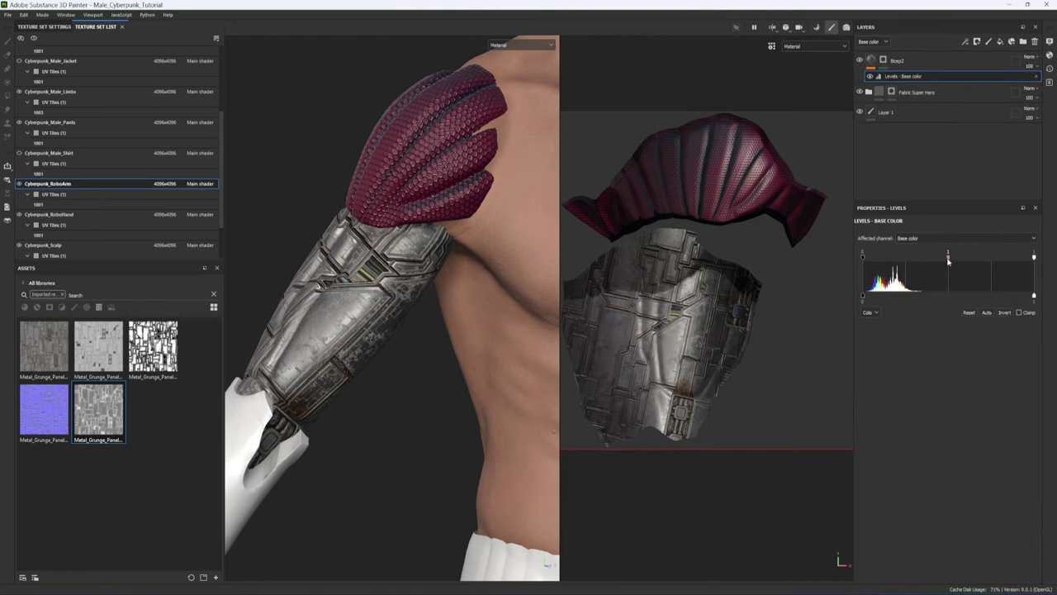
{"action": "mouse_move", "coordinate": [949, 259]}
{"action": "left_mouse_down"}
{"action": "mouse_move", "coordinate": [935, 254]}
{"action": "mouse_move", "coordinate": [955, 254]}
{"action": "left_mouse_up"}
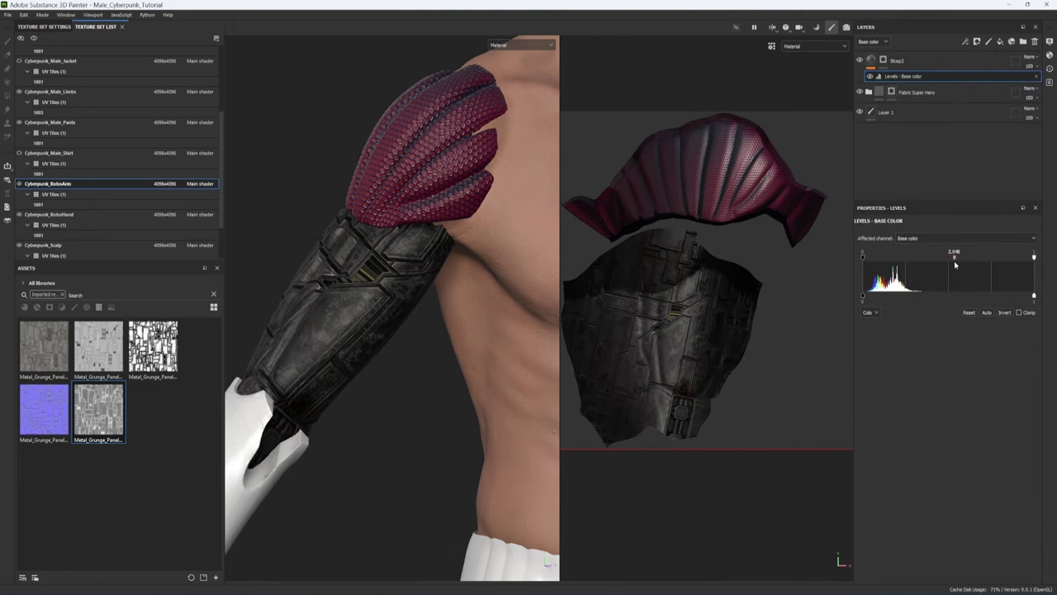
- Show only the 3D view of the arm and select the Cyberpunk_RoboHand texture set
{"action": "left_click_drag", "start_coordinate": [599, 251], "coordinate": [352, 366], "text": "alt"}
{"action": "scroll", "coordinate": [351, 366], "scroll_direction": "down", "scroll_amount": 3}
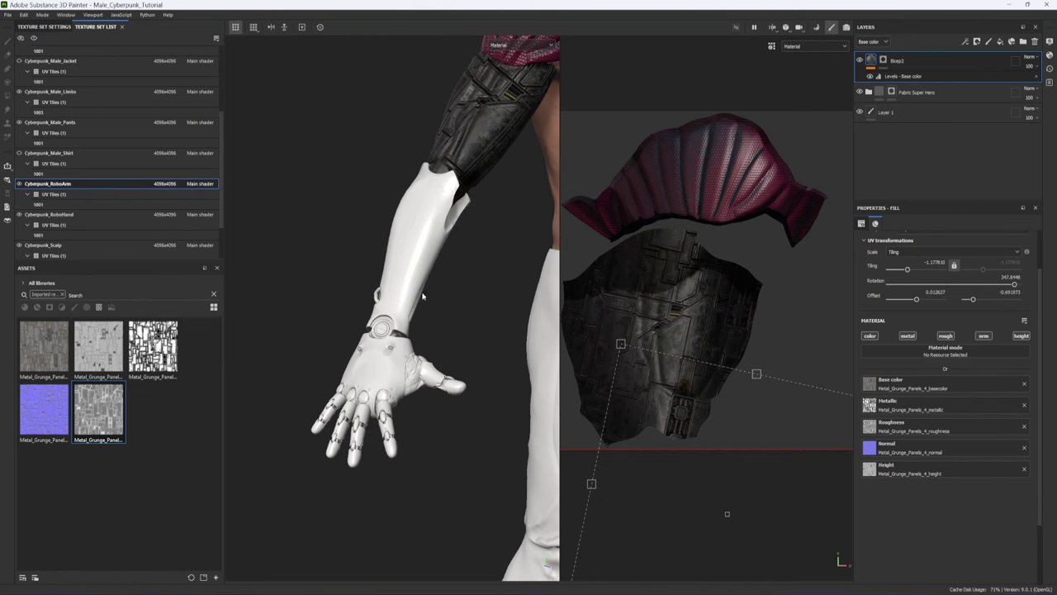
{"action": "left_click_drag", "start_coordinate": [372, 321], "coordinate": [360, 273], "text": "alt"}
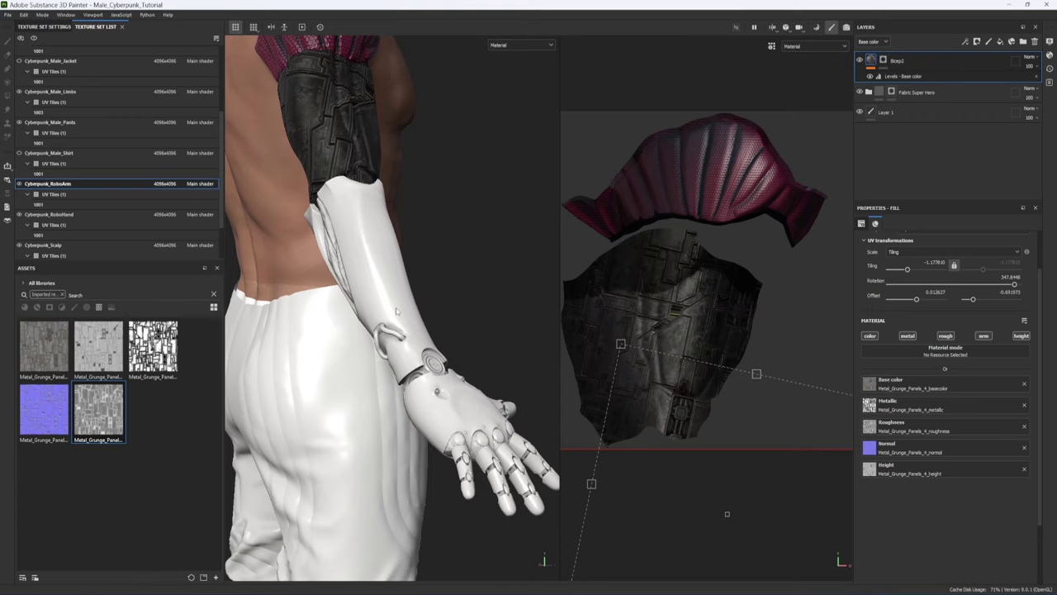
{"action": "key", "text": "F2"}
{"action": "left_click_drag", "start_coordinate": [397, 311], "coordinate": [487, 297], "text": "alt"}
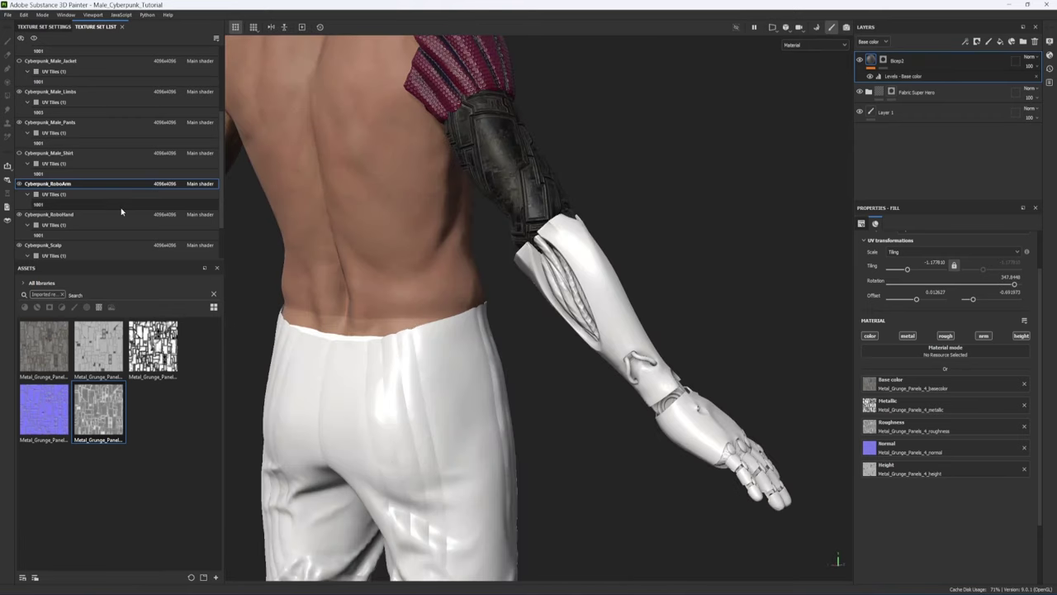
{"action": "scroll", "coordinate": [91, 177], "scroll_direction": "down", "scroll_amount": 1}
{"action": "left_click", "coordinate": [54, 164]}
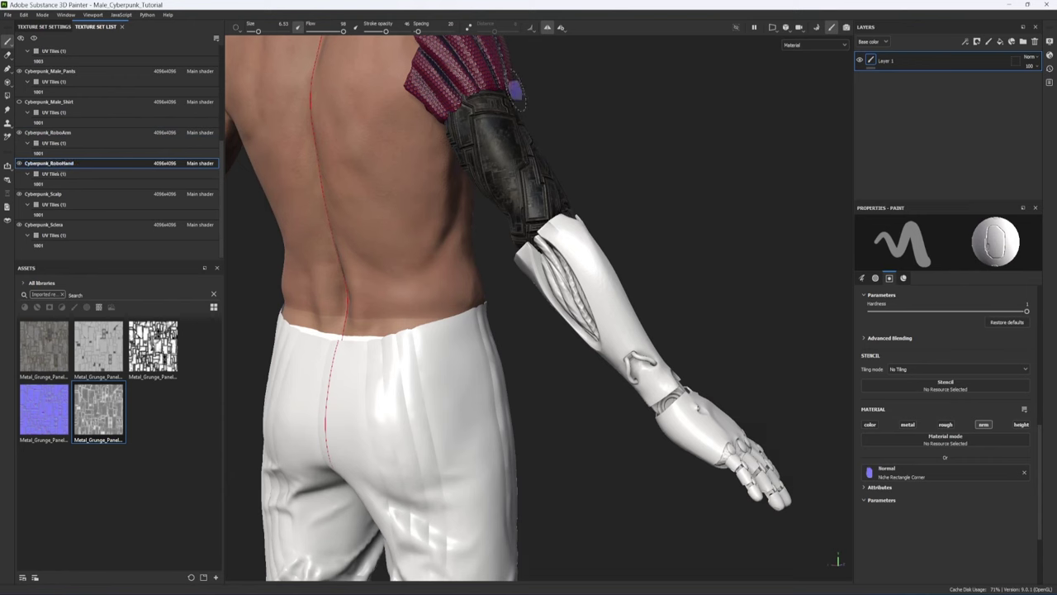
- Search the assets for "metal" and apply the Steel Stained smart material to the robotic forearm and hand
{"action": "left_click", "coordinate": [214, 295]}
{"action": "type", "text": "metal"}
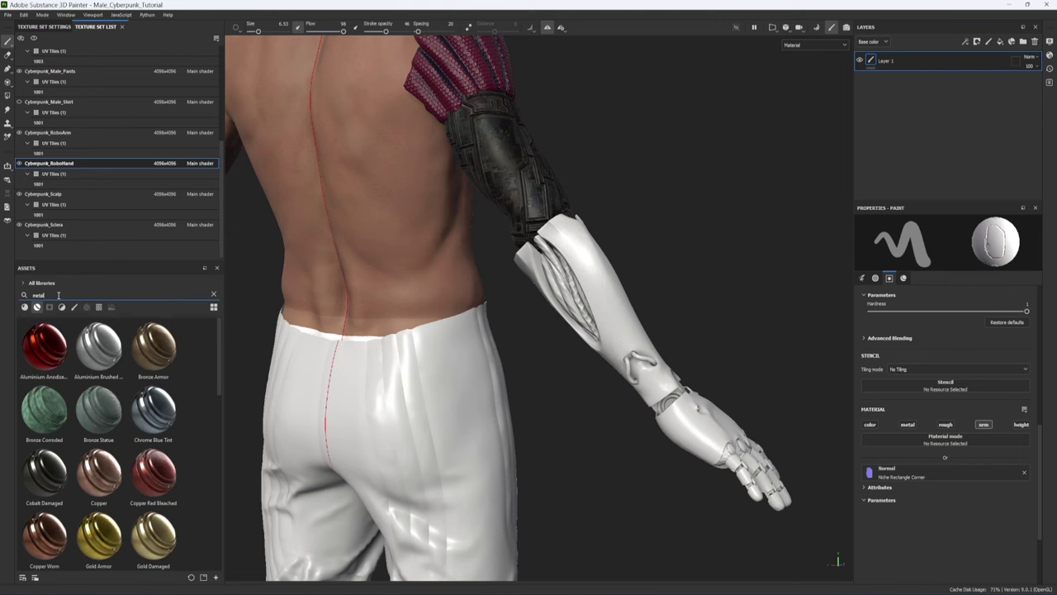
{"action": "scroll", "coordinate": [164, 469], "scroll_direction": "down", "scroll_amount": 10}
{"action": "left_click_drag", "start_coordinate": [163, 469], "coordinate": [680, 382]}
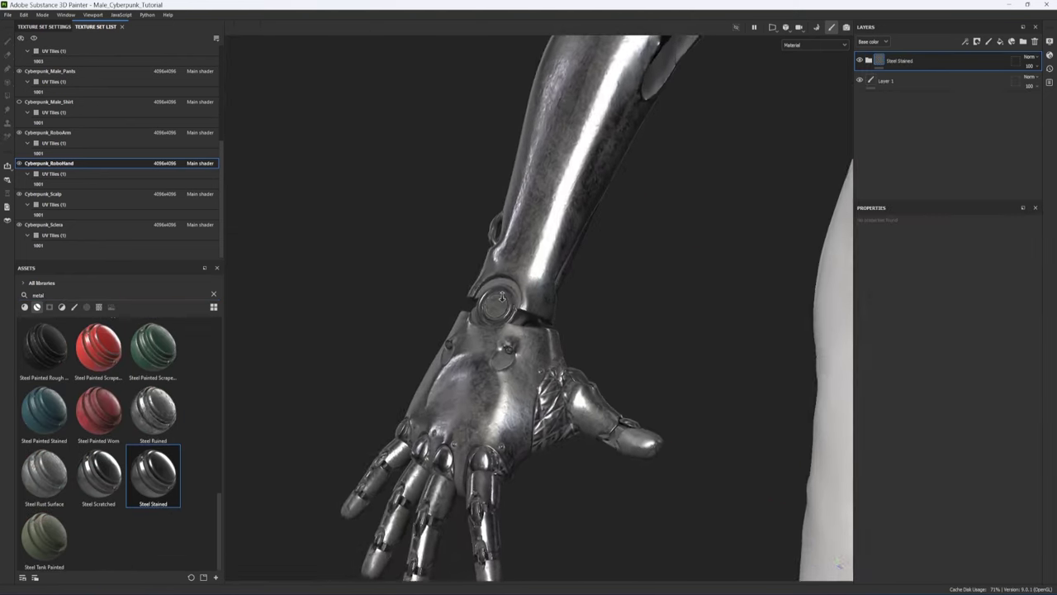
{"action": "right_click_drag", "start_coordinate": [502, 297], "coordinate": [465, 314], "text": "alt"}
{"action": "left_click_drag", "start_coordinate": [465, 314], "coordinate": [437, 328], "text": "alt"}
{"action": "right_click_drag", "start_coordinate": [437, 328], "coordinate": [479, 323], "text": "alt"}
- Add a black mask to Steel Stained and reveal it on the wrist disc, screws and finger joints, undoing the mistaken palm fill
{"action": "left_click", "coordinate": [977, 41]}
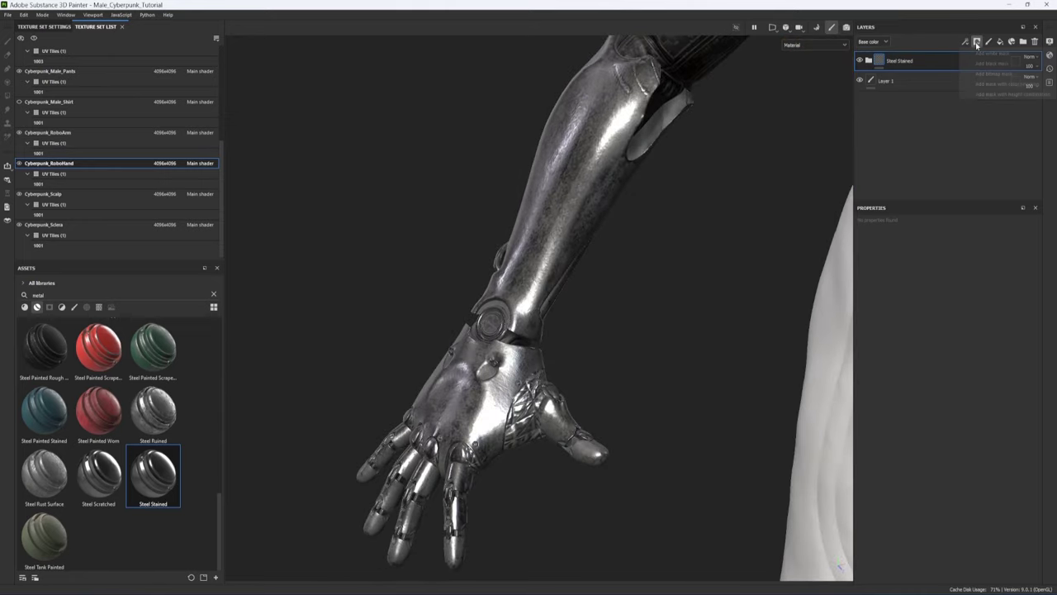
{"action": "left_click", "coordinate": [991, 63]}
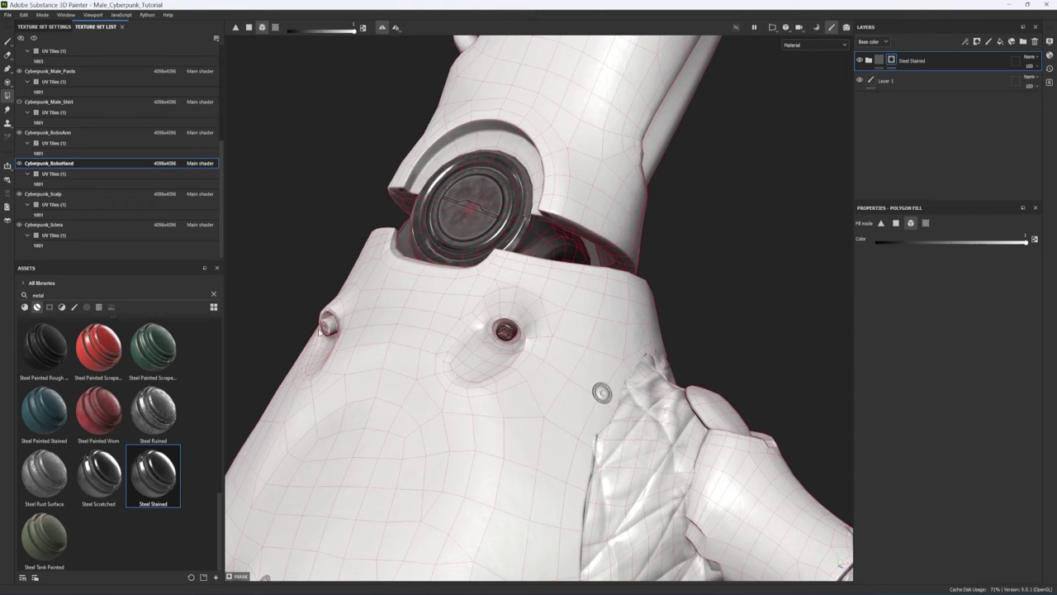
{"action": "left_click", "coordinate": [344, 348]}
{"action": "key", "text": "ctrl+z"}
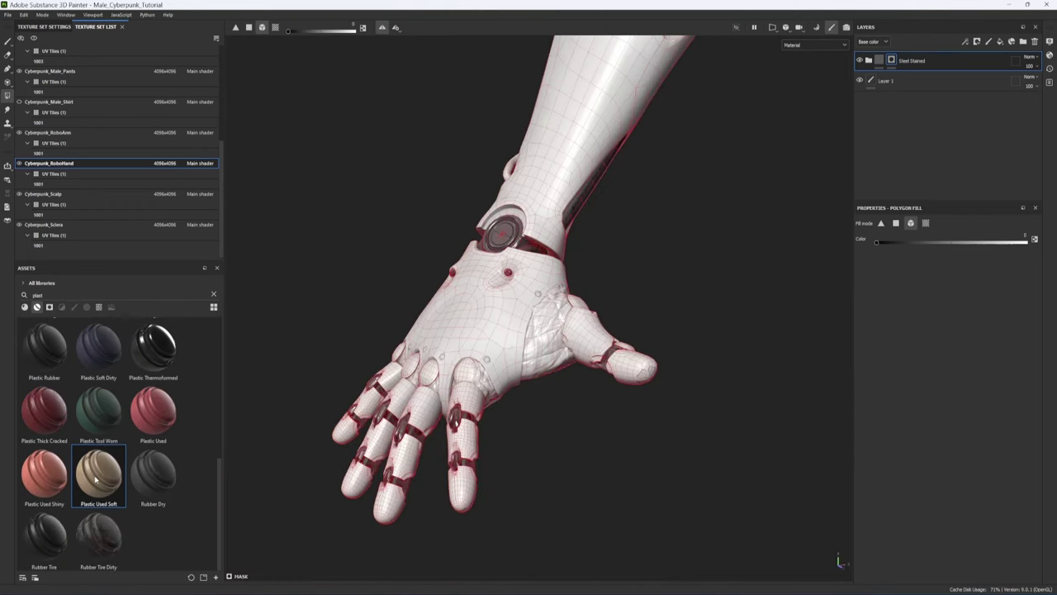
- Apply the Plastic Used Soft smart material to the robotic forearm and hand and set its Base layer's color to near black
{"action": "left_click_drag", "start_coordinate": [97, 477], "coordinate": [553, 180]}
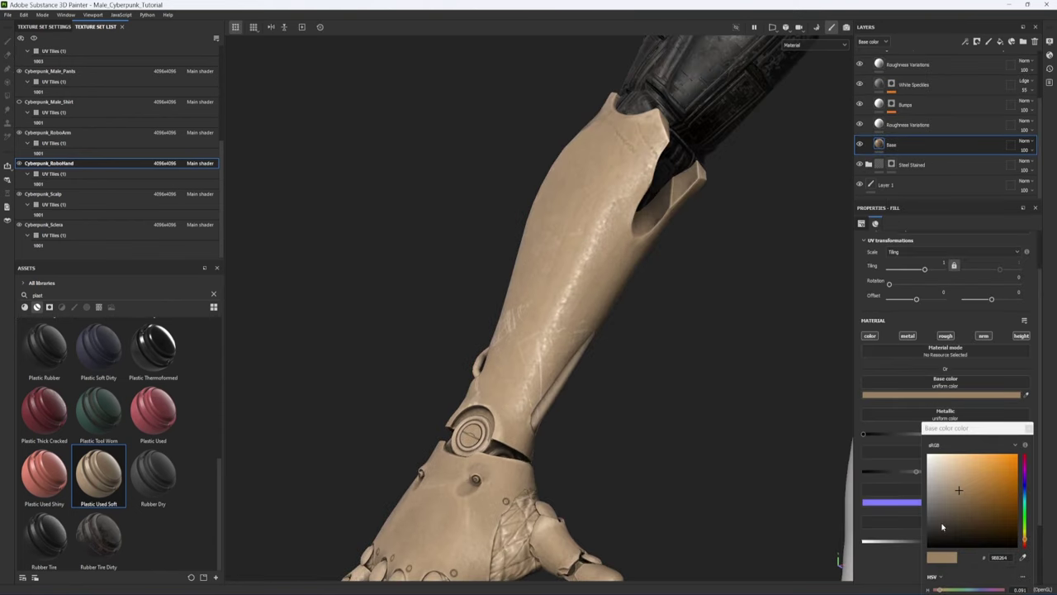
{"action": "left_click", "coordinate": [926, 533]}
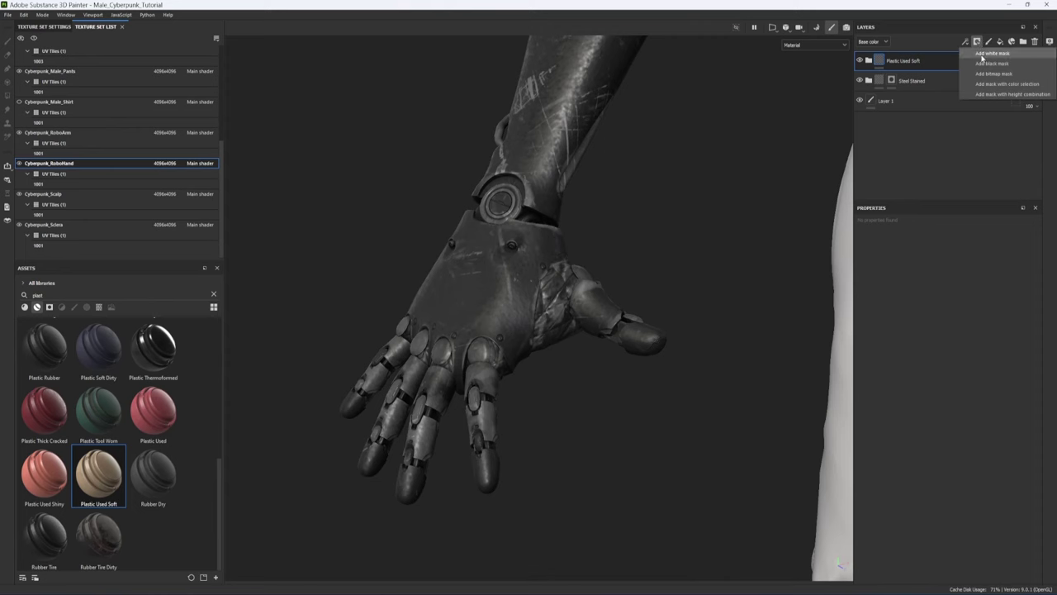
- Add a black mask to Plastic Used Soft and reveal it on the main hand plate and the forearm
{"action": "left_click", "coordinate": [984, 69]}
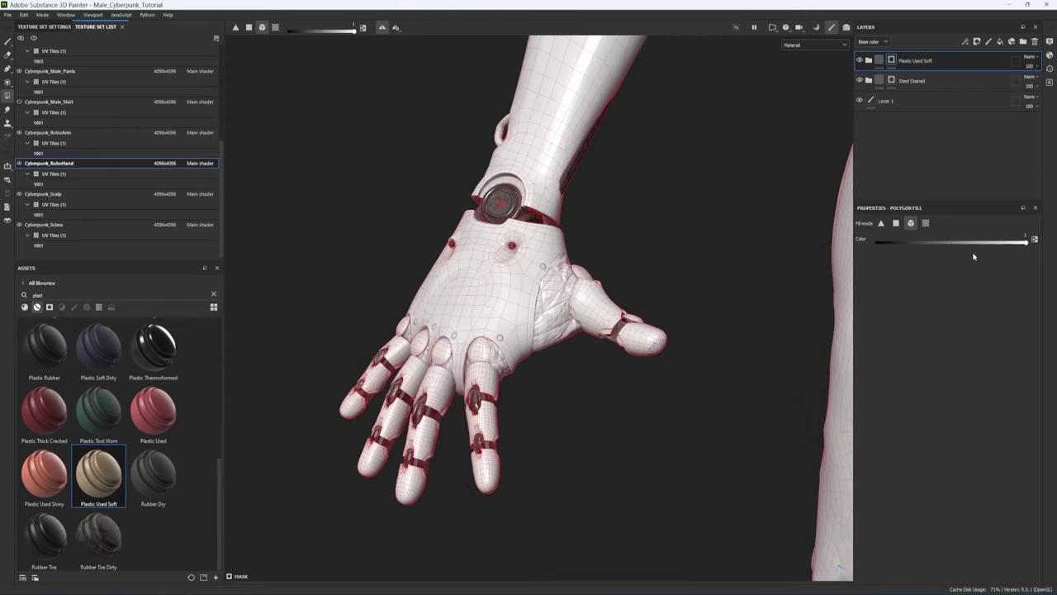
{"action": "left_click", "coordinate": [532, 255]}
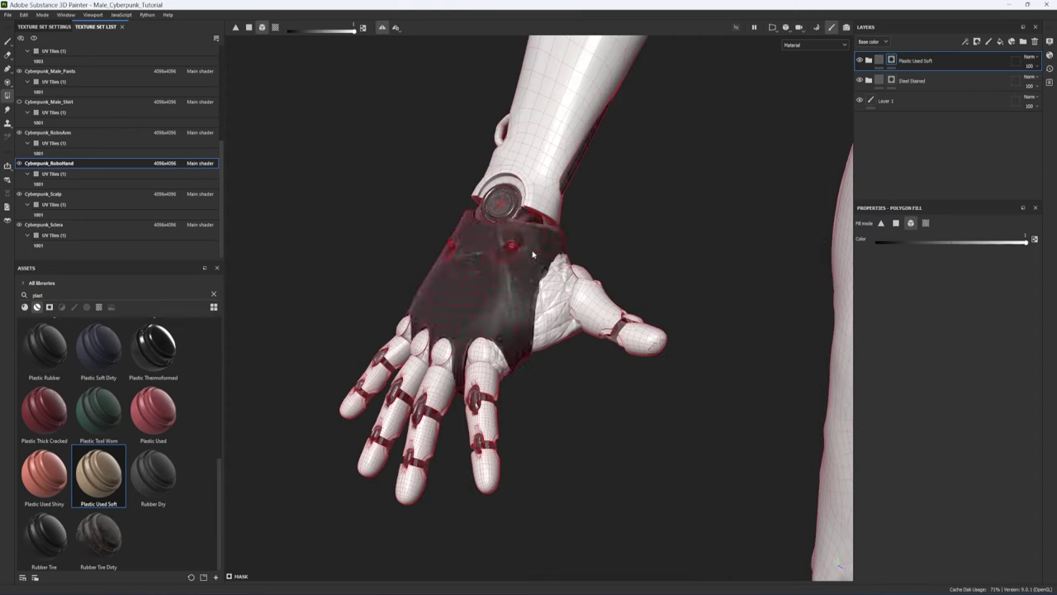
{"action": "left_click", "coordinate": [553, 172]}
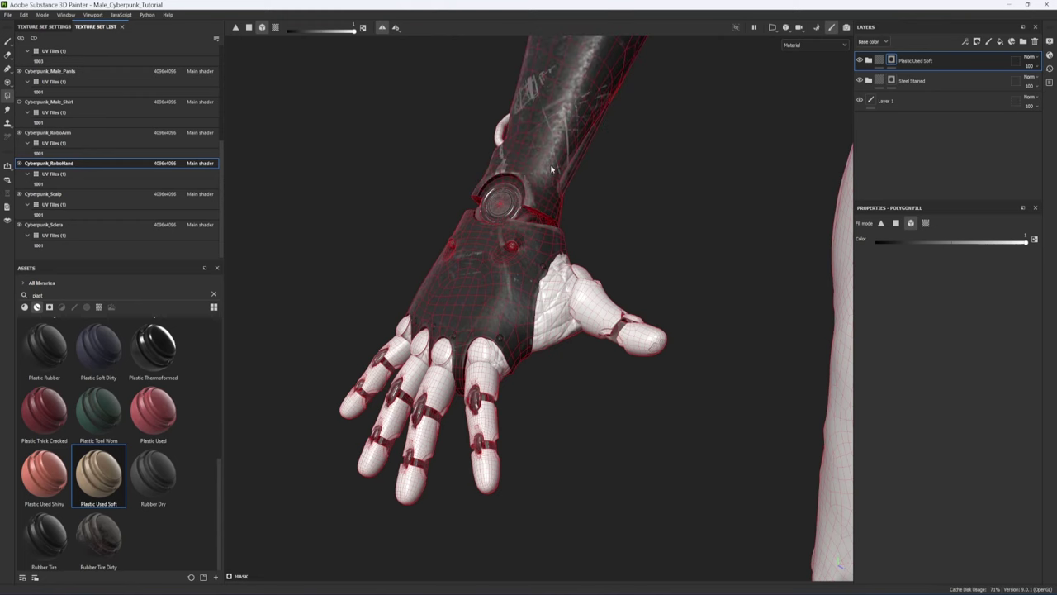
- Extend the Plastic Used Soft mask to all segments and knuckle caps of the four fingers
{"action": "scroll", "coordinate": [475, 371], "scroll_direction": "up", "scroll_amount": 3}
{"action": "left_click", "coordinate": [484, 376]}
{"action": "left_click", "coordinate": [491, 462]}
{"action": "left_click", "coordinate": [509, 545]}
{"action": "middle_click_drag", "start_coordinate": [510, 545], "coordinate": [584, 414], "text": "alt"}
{"action": "left_click", "coordinate": [437, 440]}
{"action": "left_click", "coordinate": [463, 384]}
{"action": "left_click", "coordinate": [480, 269]}
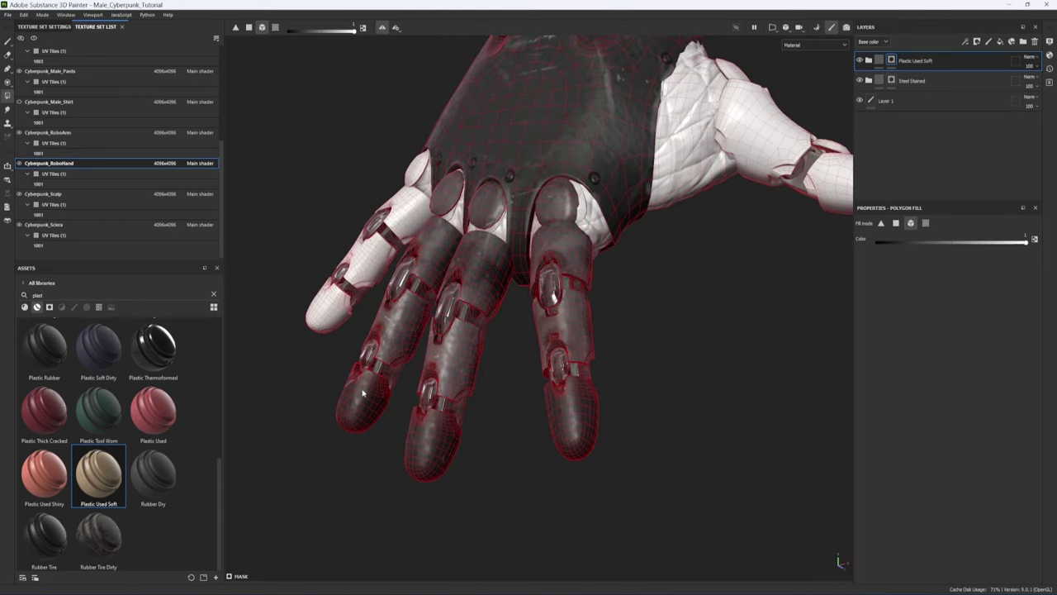
{"action": "left_click_drag", "start_coordinate": [328, 310], "coordinate": [418, 169]}
- Reveal Plastic Used Soft on the thumb segments, its knuckle cap and the remaining unfilled hard parts
{"action": "middle_click_drag", "start_coordinate": [736, 129], "coordinate": [660, 191], "text": "alt"}
{"action": "left_click", "coordinate": [661, 190]}
{"action": "left_click", "coordinate": [758, 205]}
{"action": "left_click", "coordinate": [777, 240]}
{"action": "left_click", "coordinate": [665, 128]}
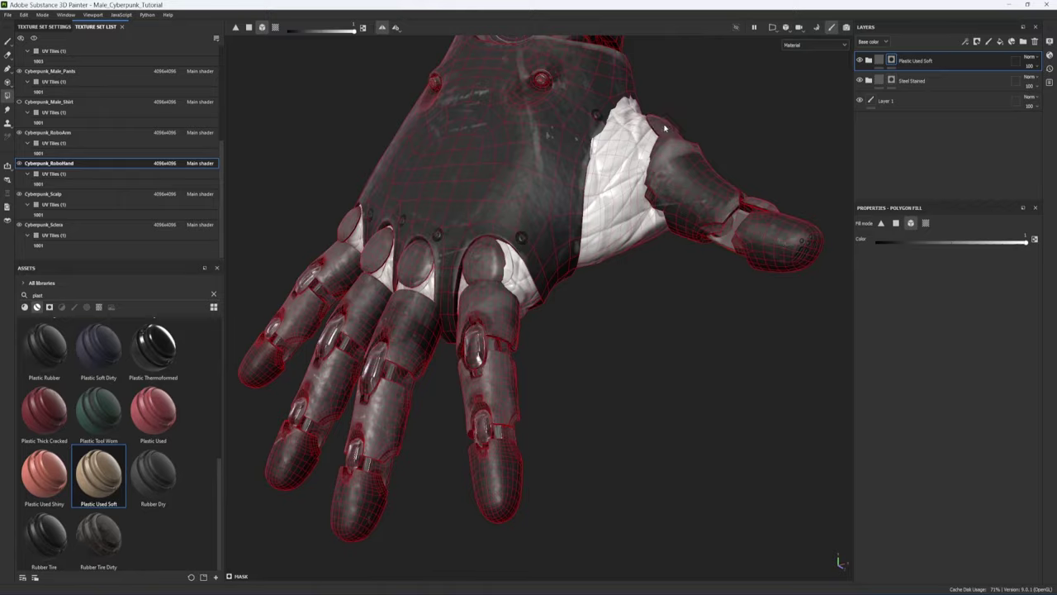
{"action": "left_click_drag", "start_coordinate": [665, 128], "coordinate": [512, 322], "text": "alt"}
{"action": "left_click", "coordinate": [372, 174]}
{"action": "left_click", "coordinate": [399, 171]}
- Search the assets for "metal" and apply the Bronze Armor smart material to the robotic hand
{"action": "left_click_drag", "start_coordinate": [399, 172], "coordinate": [748, 347], "text": "alt"}
{"action": "middle_click_drag", "start_coordinate": [748, 347], "coordinate": [635, 303], "text": "alt"}
{"action": "double_click", "coordinate": [77, 293]}
{"action": "type", "text": "metal"}
{"action": "left_click_drag", "start_coordinate": [153, 348], "coordinate": [593, 338]}
{"action": "scroll", "coordinate": [588, 304], "scroll_direction": "up", "scroll_amount": 3}
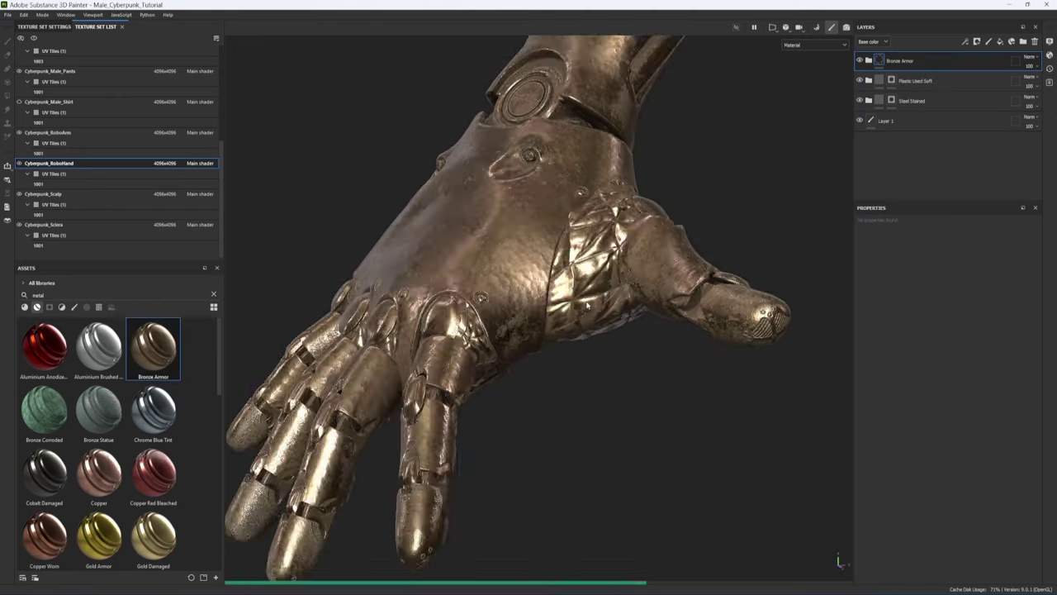
{"action": "scroll", "coordinate": [588, 305], "scroll_direction": "up", "scroll_amount": 1}
- Add a black mask to Bronze Armor and reveal it on the quilted padding by the thumb and between the fingers
{"action": "left_click", "coordinate": [868, 61]}
{"action": "left_click", "coordinate": [869, 61]}
{"action": "left_click", "coordinate": [977, 42]}
{"action": "left_click", "coordinate": [987, 63]}
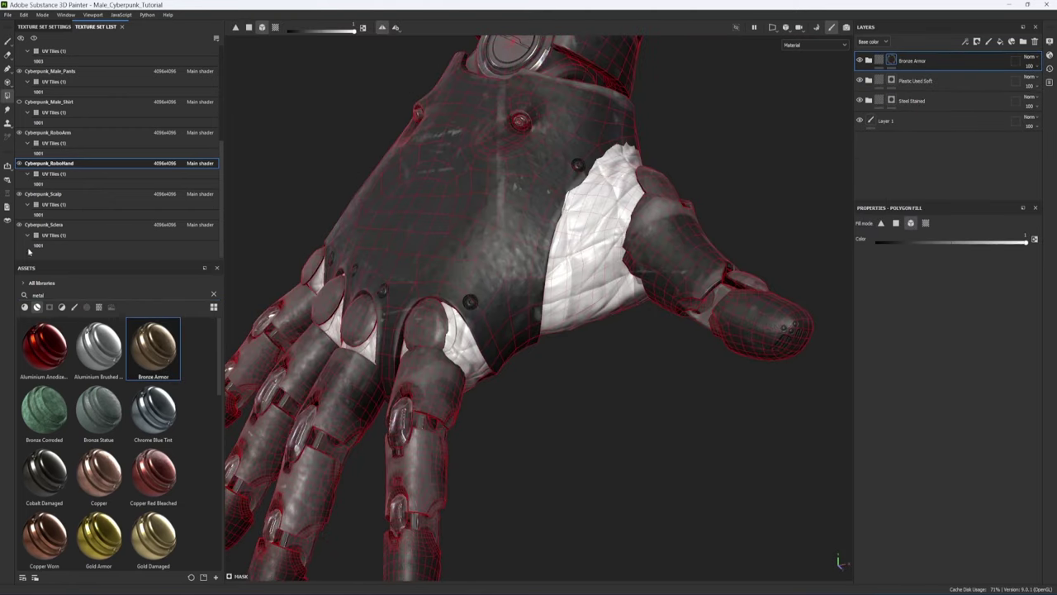
{"action": "left_click", "coordinate": [590, 240]}
{"action": "left_click", "coordinate": [446, 357]}
{"action": "left_click", "coordinate": [361, 351]}
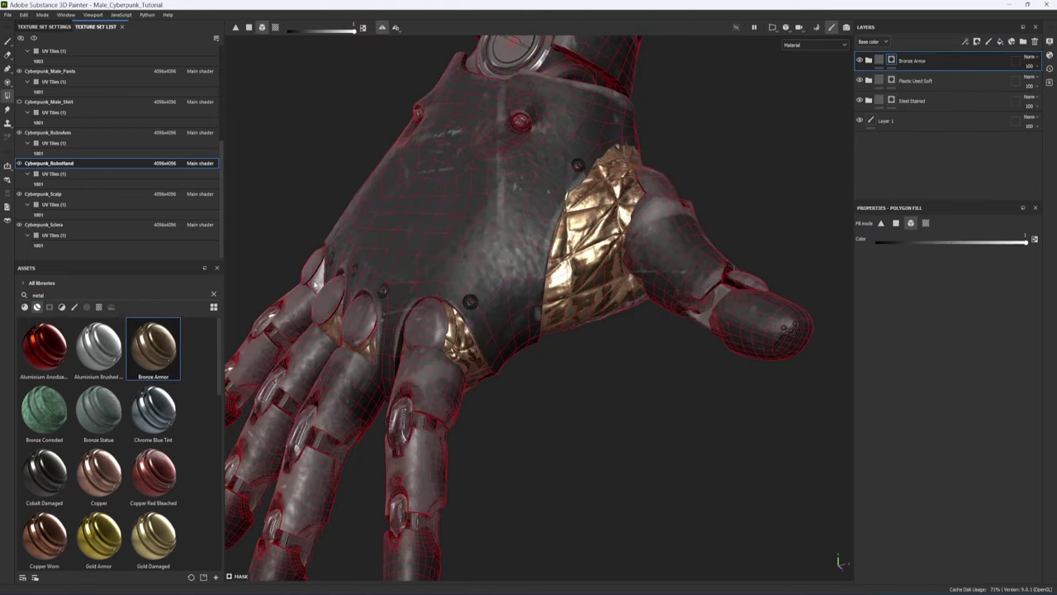
{"action": "left_click", "coordinate": [318, 274]}
{"action": "key", "text": "1"}
- Select the Cyberpunk_Male_Body texture set, search the assets for "rubber" and apply the Rubber Tire smart material to the torso
{"action": "scroll", "coordinate": [326, 241], "scroll_direction": "down", "scroll_amount": 8}
{"action": "mouse_move", "coordinate": [415, 272]}
{"action": "left_mouse_down", "text": "alt"}
{"action": "mouse_move", "coordinate": [563, 294]}
{"action": "mouse_move", "coordinate": [618, 191]}
{"action": "left_mouse_up", "text": "alt"}
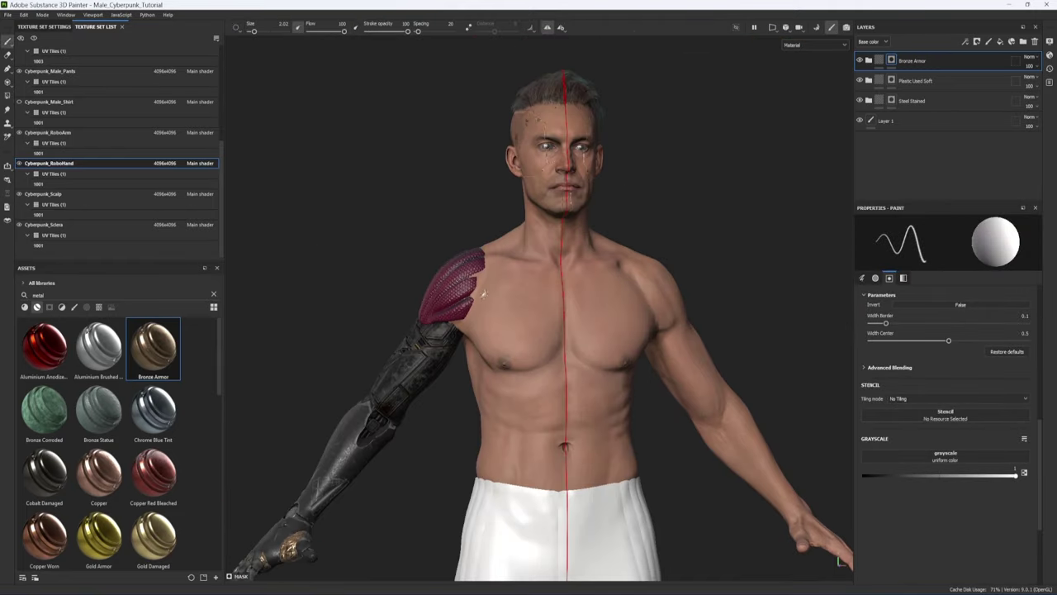
{"action": "scroll", "coordinate": [484, 293], "scroll_direction": "up", "scroll_amount": 4}
{"action": "left_click_drag", "start_coordinate": [444, 206], "coordinate": [773, 334], "text": "alt"}
{"action": "middle_click_drag", "start_coordinate": [413, 372], "coordinate": [566, 345], "text": "alt"}
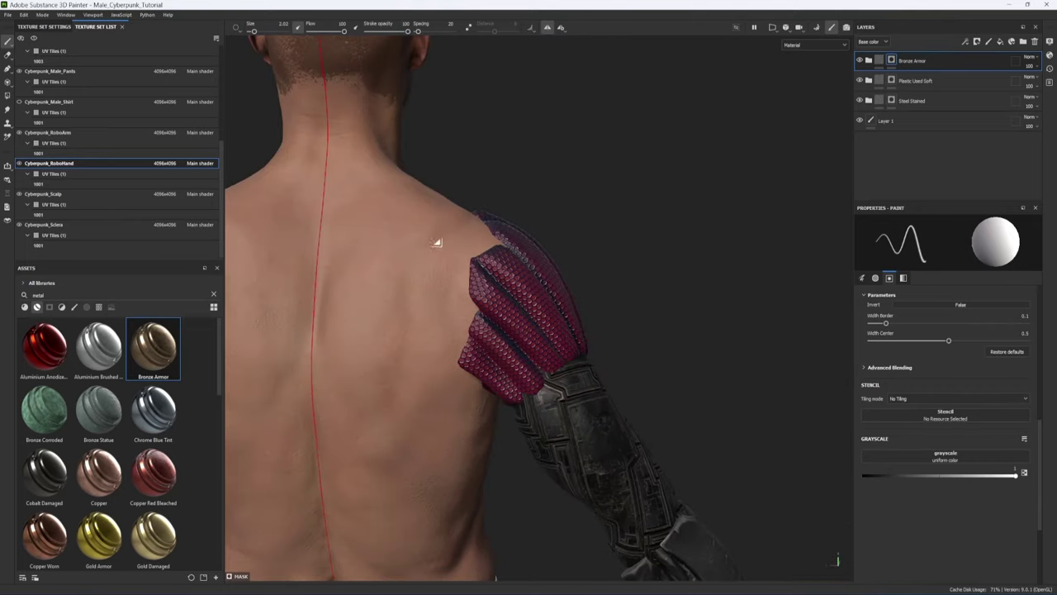
{"action": "scroll", "coordinate": [58, 118], "scroll_direction": "up", "scroll_amount": 3}
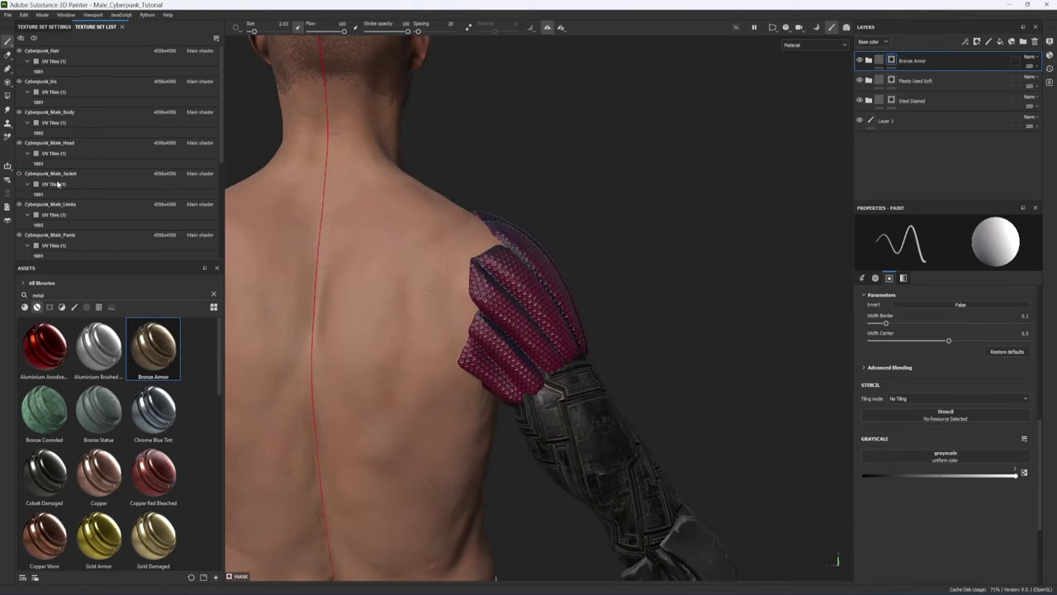
{"action": "left_click", "coordinate": [58, 116]}
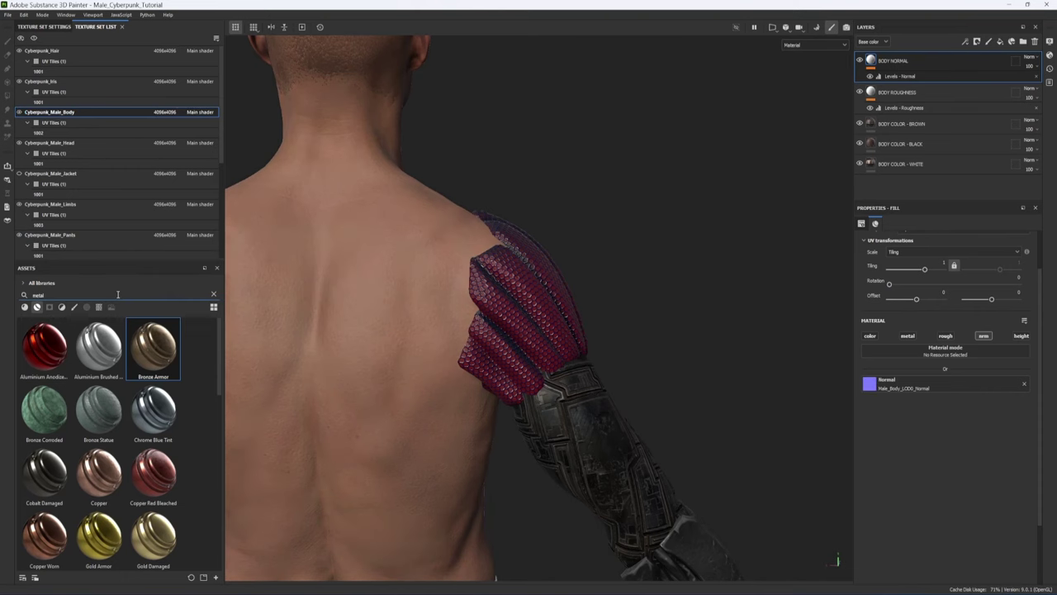
{"action": "type", "text": "rubber"}
{"action": "scroll", "coordinate": [37, 522], "scroll_direction": "down", "scroll_amount": 5}
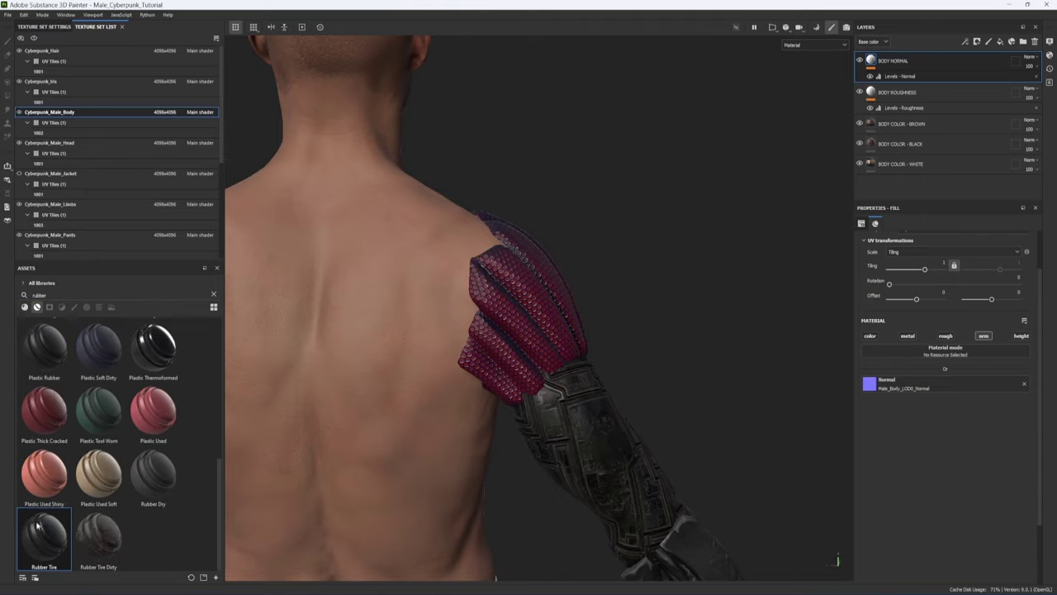
{"action": "left_click_drag", "start_coordinate": [56, 526], "coordinate": [533, 428]}
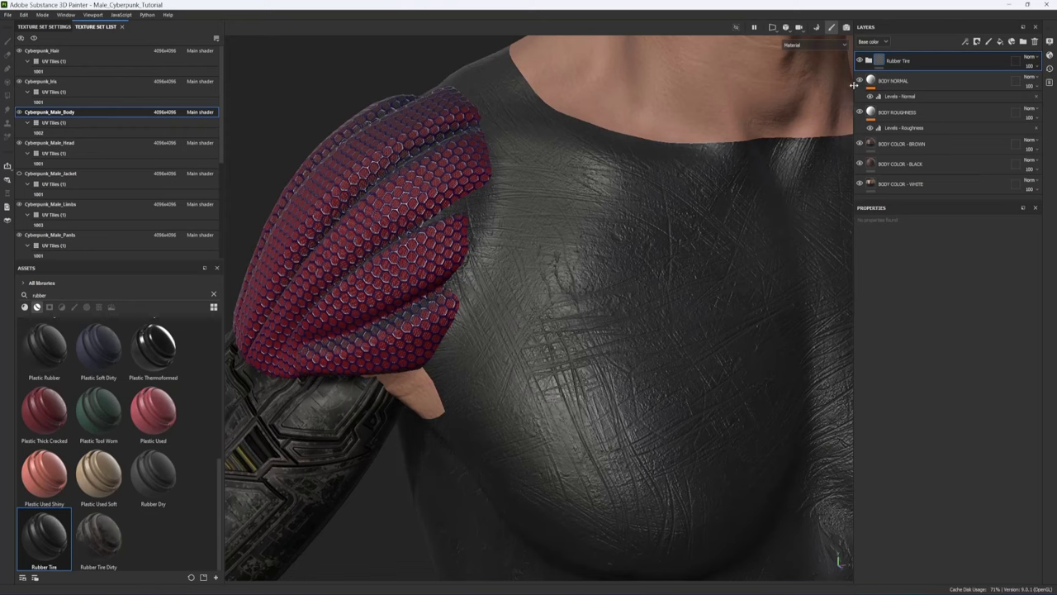
- Set the output range of the Wear layer's height levels in Rubber Tire to 0.381–0.494
{"action": "left_click", "coordinate": [869, 61]}
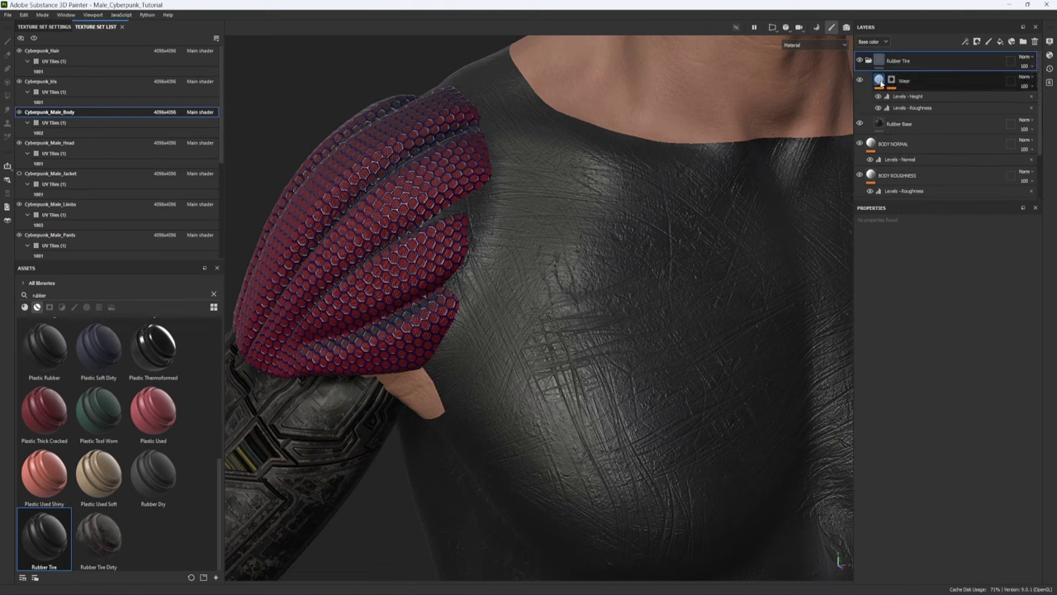
{"action": "left_click", "coordinate": [880, 81]}
{"action": "left_click", "coordinate": [903, 96]}
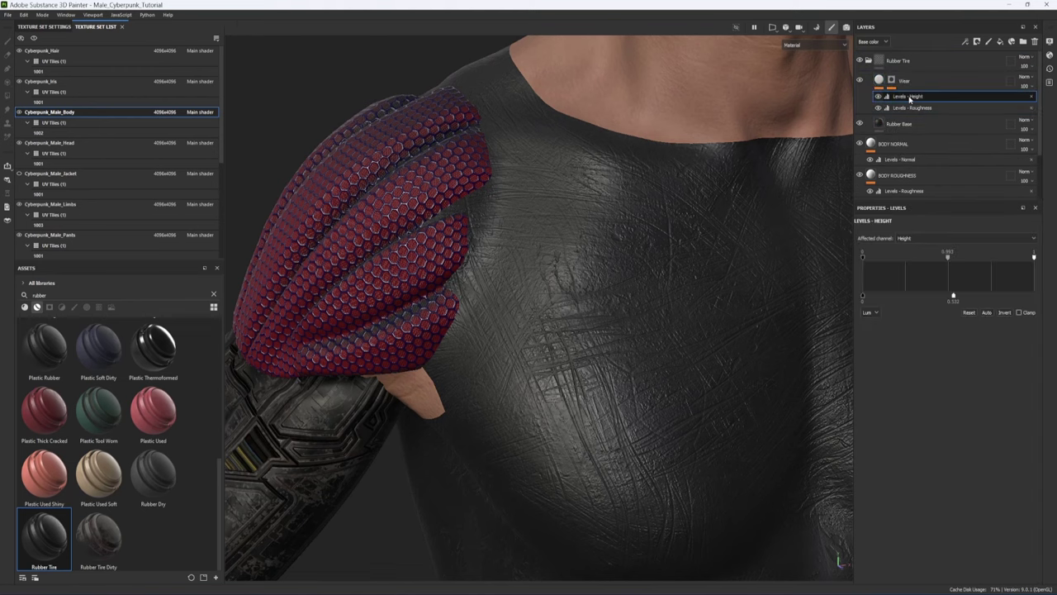
{"action": "left_click_drag", "start_coordinate": [884, 298], "coordinate": [917, 297]}
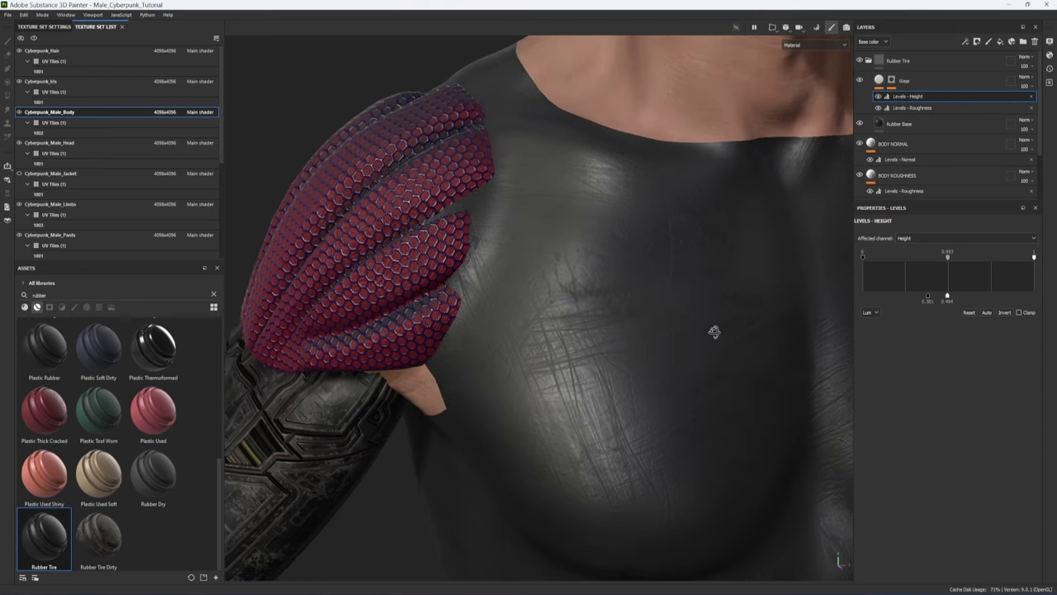
{"action": "left_click_drag", "start_coordinate": [724, 336], "coordinate": [636, 446], "text": "alt"}
- Set the Wear layer's tiling to 9.37 and its grunge balance to 0.62
{"action": "left_click", "coordinate": [879, 80]}
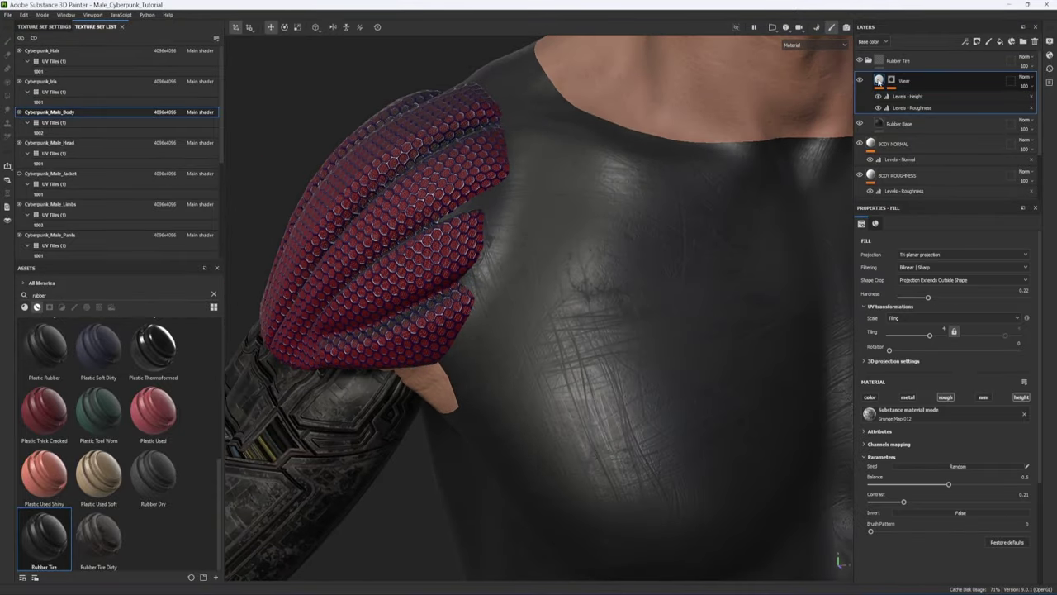
{"action": "left_click_drag", "start_coordinate": [929, 334], "coordinate": [934, 334]}
{"action": "mouse_move", "coordinate": [947, 485]}
{"action": "left_mouse_down"}
{"action": "mouse_move", "coordinate": [912, 487]}
{"action": "mouse_move", "coordinate": [968, 486]}
{"action": "left_mouse_up"}
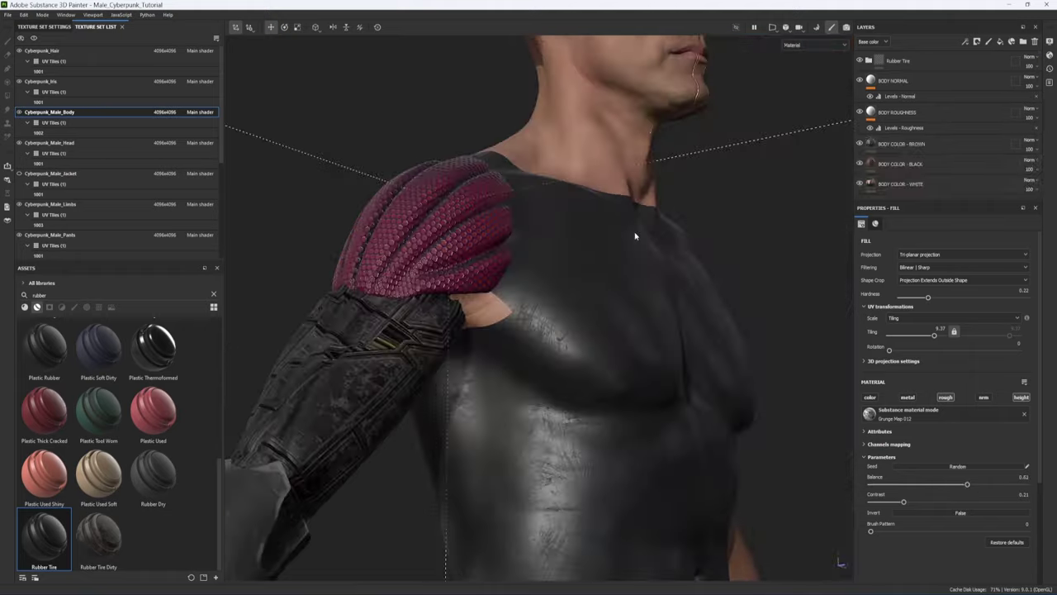
- Copy the Rubber Tire material from the body into the Cyberpunk_Male_Limbs texture set
{"action": "scroll", "coordinate": [491, 307], "scroll_direction": "up", "scroll_amount": 5}
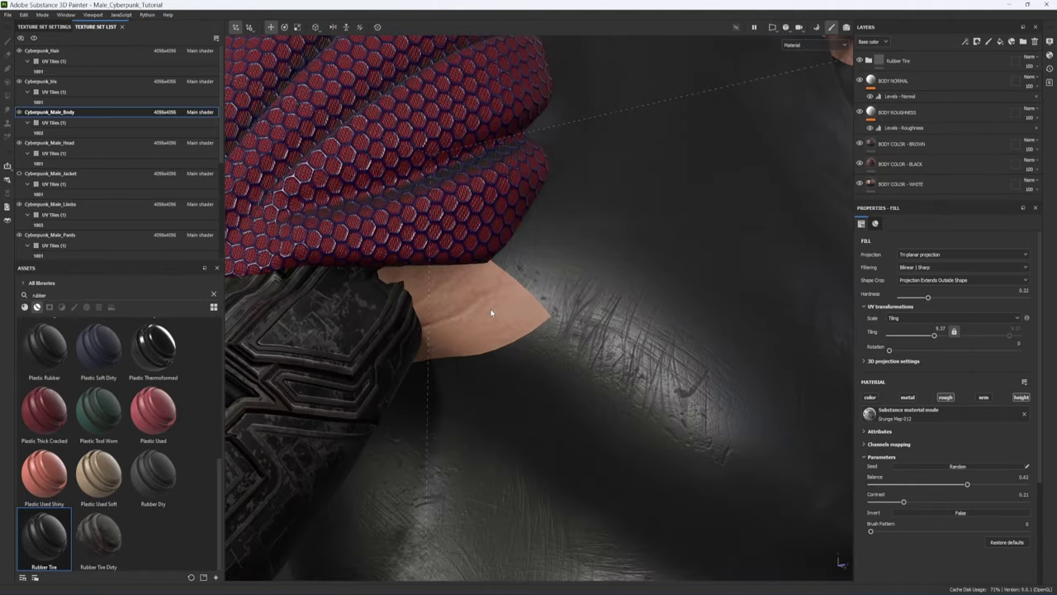
{"action": "scroll", "coordinate": [499, 317], "scroll_direction": "down", "scroll_amount": 3}
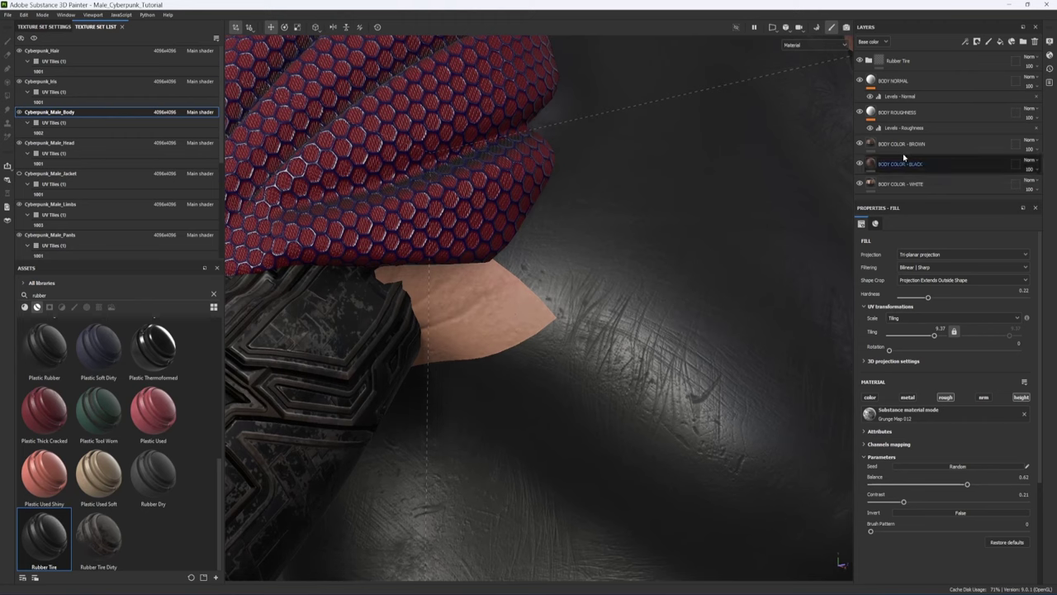
{"action": "left_click", "coordinate": [916, 61]}
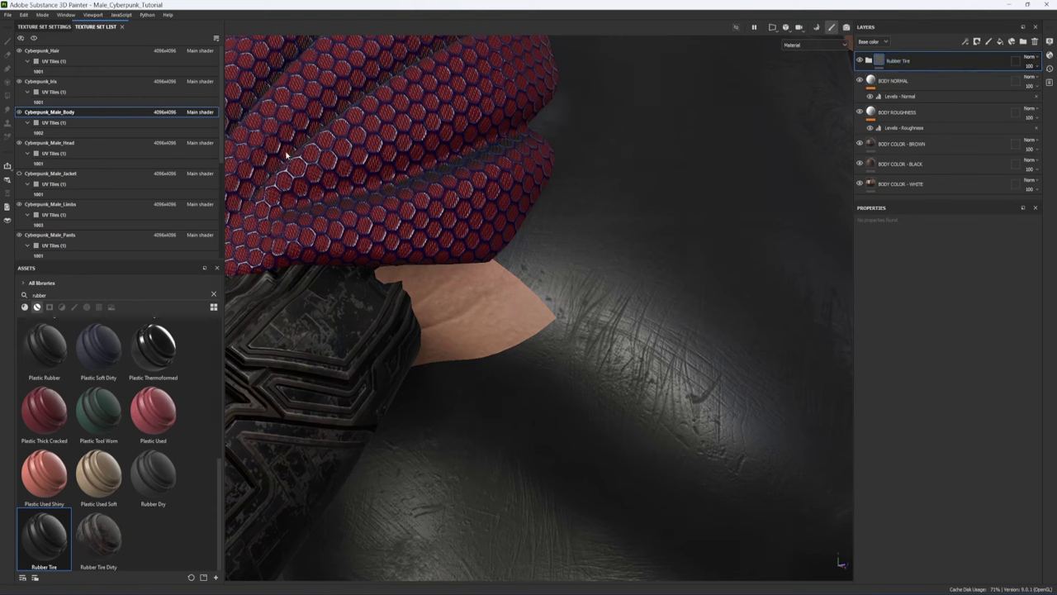
{"action": "left_click", "coordinate": [58, 204]}
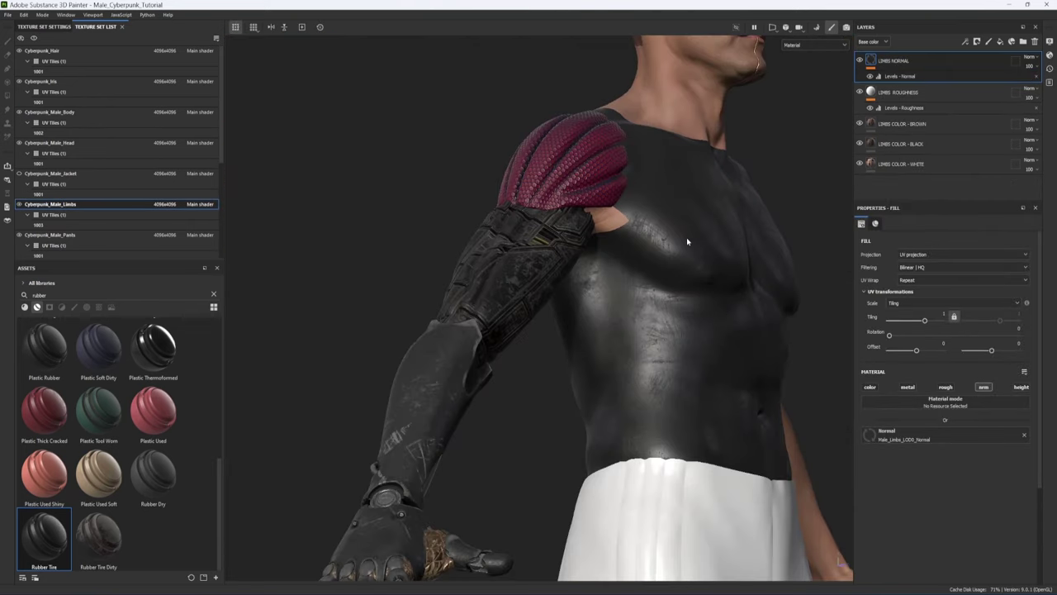
{"action": "key", "text": "ctrl+v"}
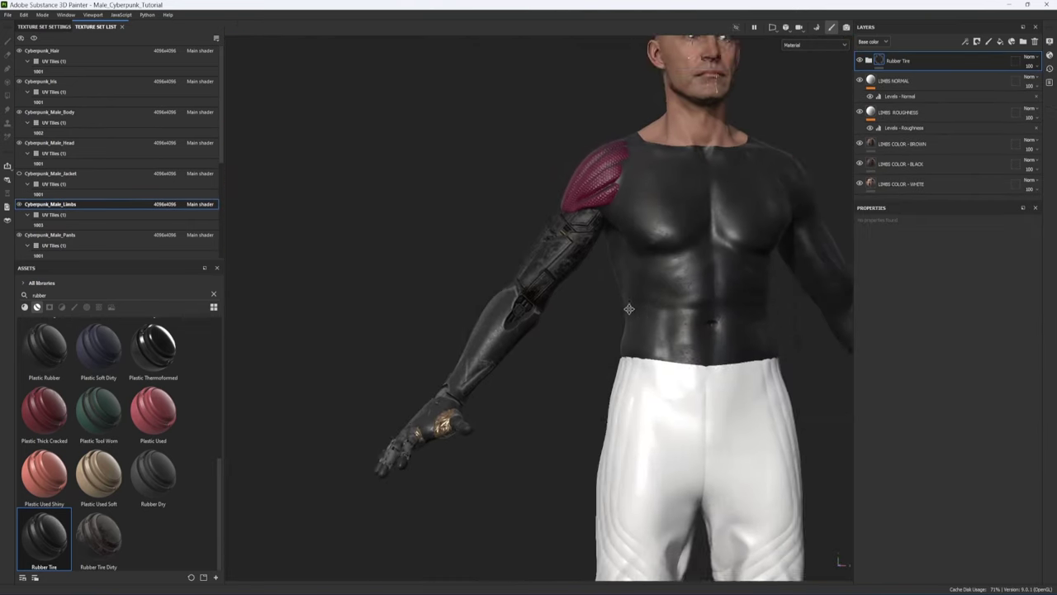
- Add a black mask to the limbs' Rubber Tire and paint it in on the underarm patch beside the robotic arm
{"action": "left_click_drag", "start_coordinate": [735, 203], "coordinate": [666, 203], "text": "alt"}
{"action": "middle_click_drag", "start_coordinate": [641, 331], "coordinate": [602, 101], "text": "alt"}
{"action": "middle_click_drag", "start_coordinate": [623, 174], "coordinate": [646, 253], "text": "alt"}
{"action": "left_click_drag", "start_coordinate": [647, 253], "coordinate": [623, 243], "text": "alt"}
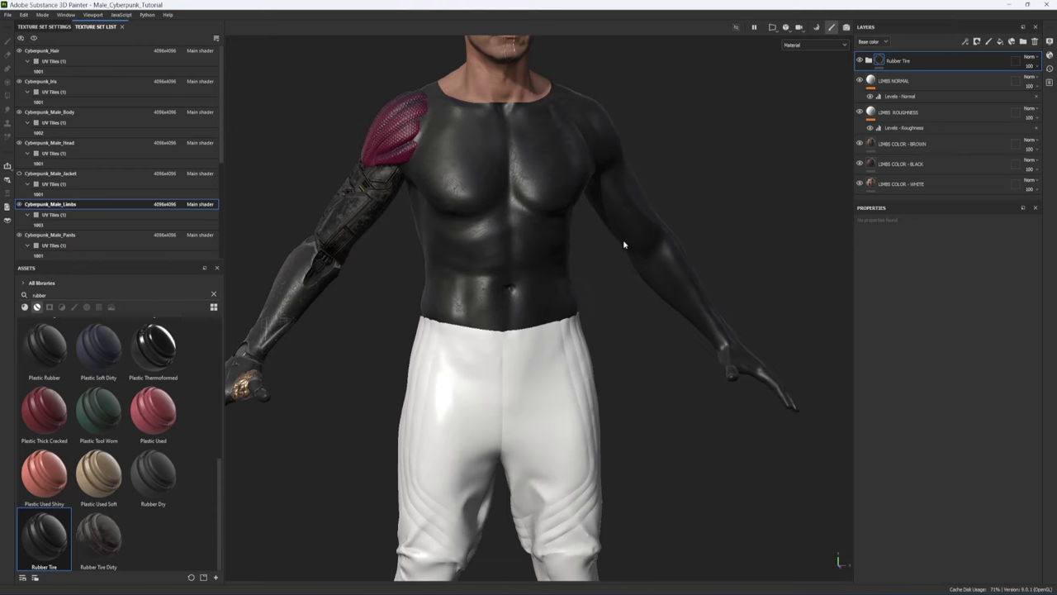
{"action": "middle_click_drag", "start_coordinate": [623, 243], "coordinate": [651, 290], "text": "alt"}
{"action": "left_click", "coordinate": [978, 43]}
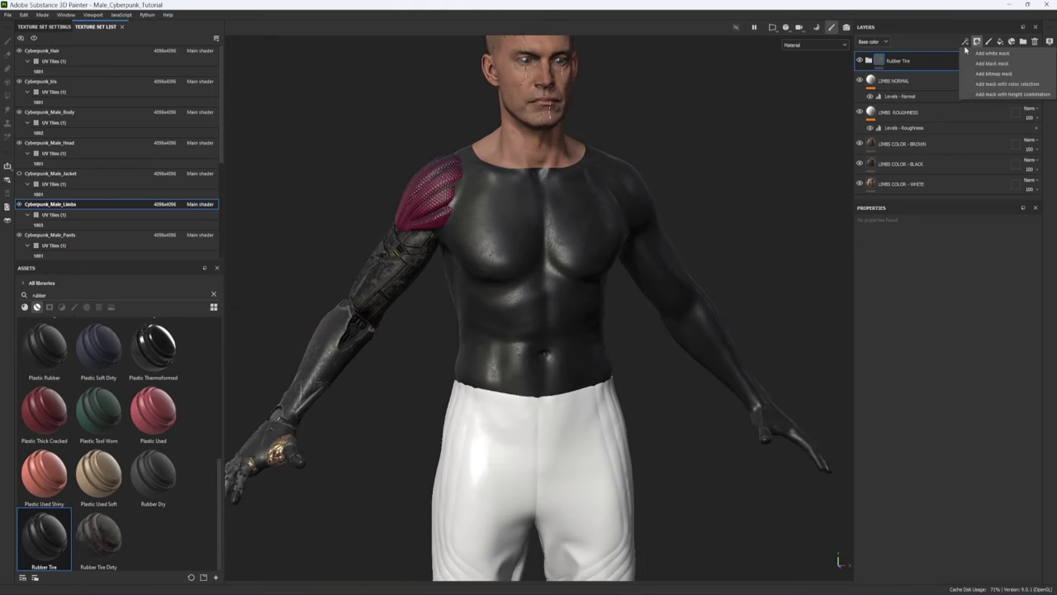
{"action": "left_click", "coordinate": [995, 64]}
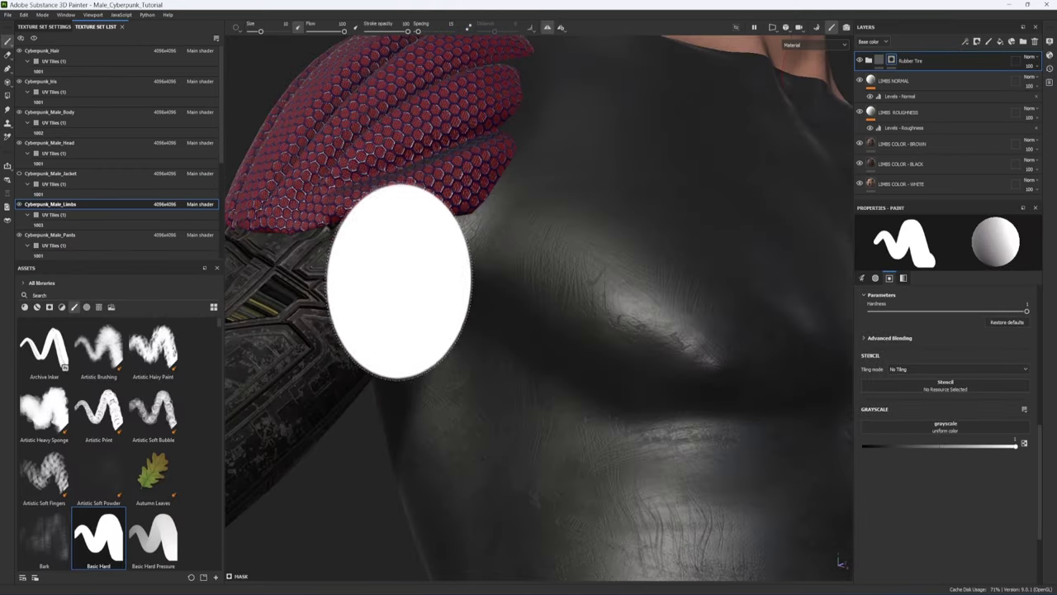
{"action": "left_click_drag", "start_coordinate": [399, 280], "coordinate": [732, 337], "text": "alt"}
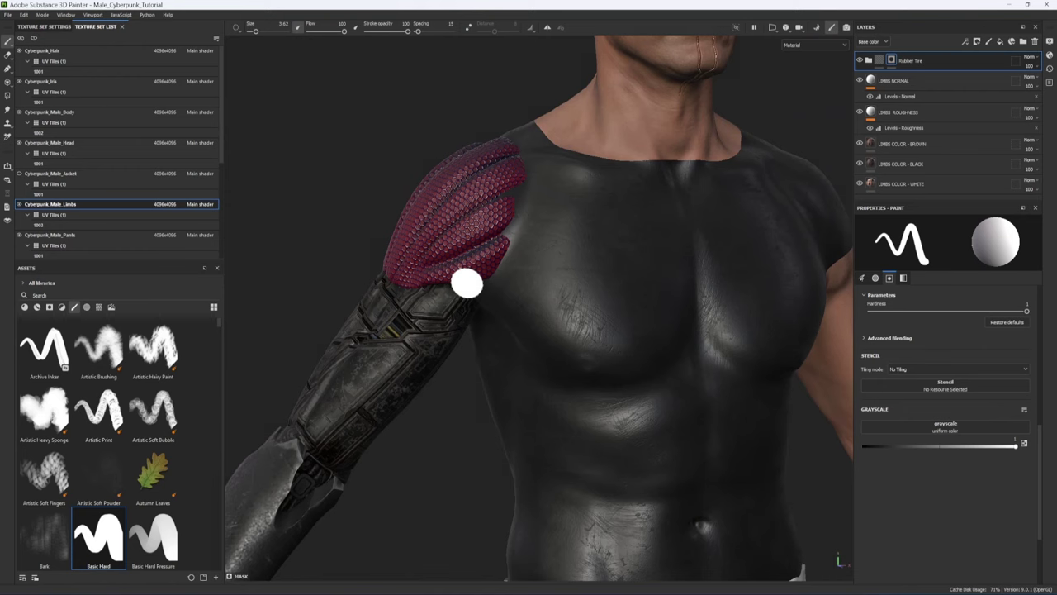
- Add a black mask to the Rubber Tire on Cyberpunk_Male_Body and paint it in around the armpit below the red shoulder
{"action": "left_click", "coordinate": [56, 112]}
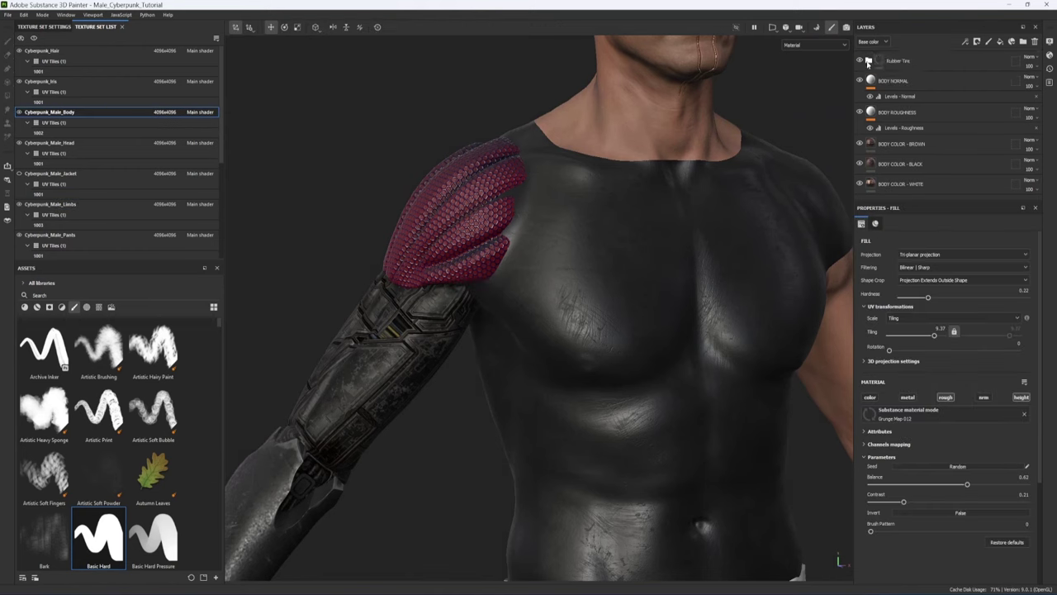
{"action": "left_click", "coordinate": [978, 43]}
{"action": "left_click", "coordinate": [973, 64]}
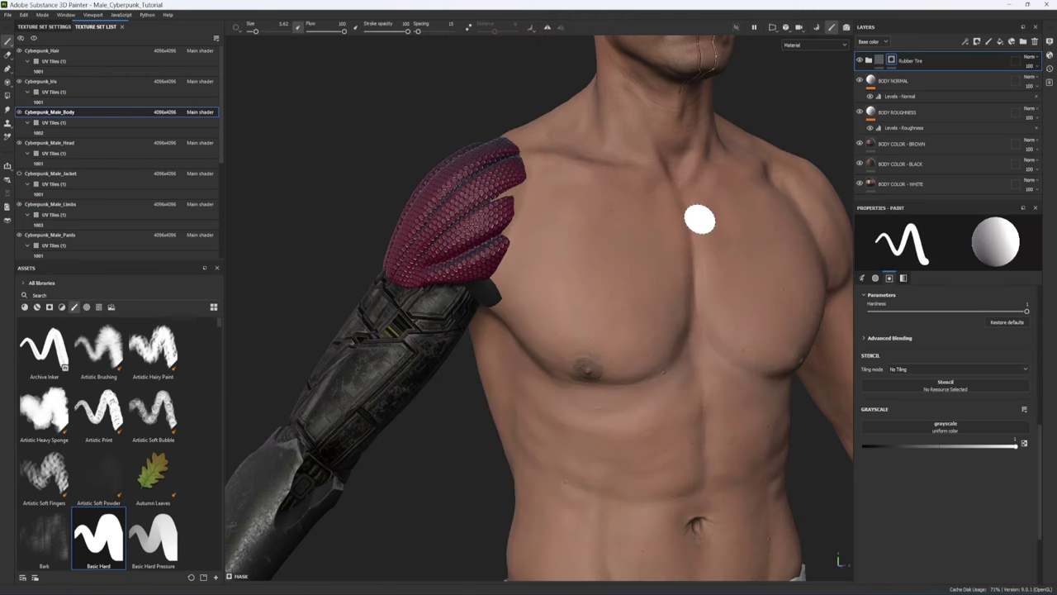
{"action": "mouse_move", "coordinate": [618, 248]}
{"action": "left_mouse_down", "text": "alt"}
{"action": "mouse_move", "coordinate": [495, 333]}
{"action": "mouse_move", "coordinate": [537, 266]}
{"action": "left_mouse_up", "text": "alt"}
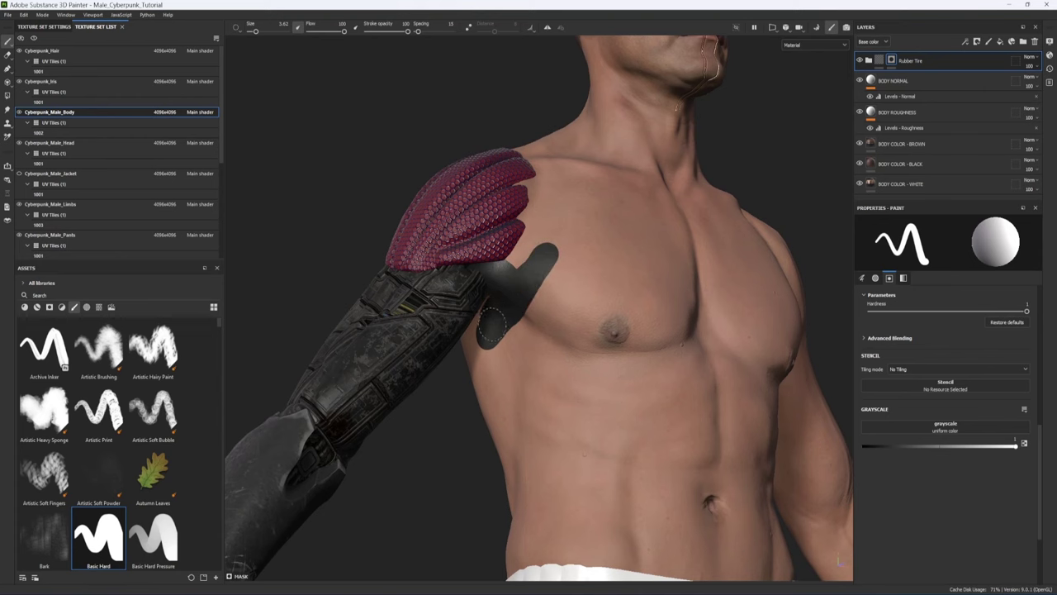
{"action": "left_click_drag", "start_coordinate": [493, 324], "coordinate": [520, 254]}
- Try painting a Rubber Tire band from the armpit up the chest and over the collarbone, and undo those strokes
{"action": "mouse_move", "coordinate": [611, 252]}
{"action": "left_mouse_down", "text": "alt"}
{"action": "mouse_move", "coordinate": [569, 251]}
{"action": "mouse_move", "coordinate": [558, 322]}
{"action": "mouse_move", "coordinate": [515, 345]}
{"action": "left_mouse_up", "text": "alt"}
{"action": "mouse_move", "coordinate": [516, 345]}
{"action": "left_mouse_down"}
{"action": "mouse_move", "coordinate": [537, 338]}
{"action": "mouse_move", "coordinate": [562, 302]}
{"action": "mouse_move", "coordinate": [583, 242]}
{"action": "left_mouse_up"}
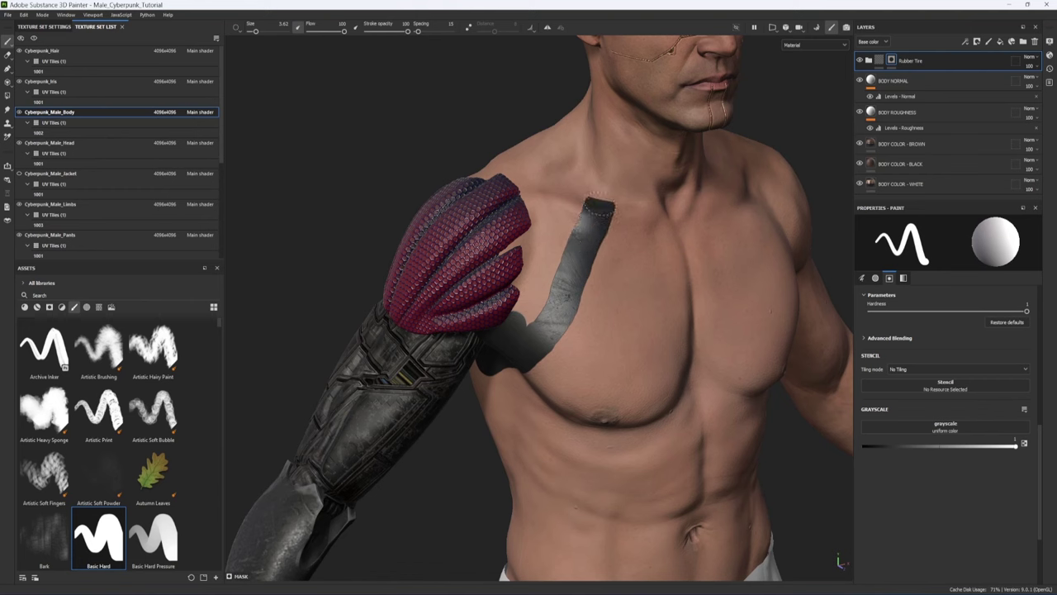
{"action": "left_click", "coordinate": [541, 175]}
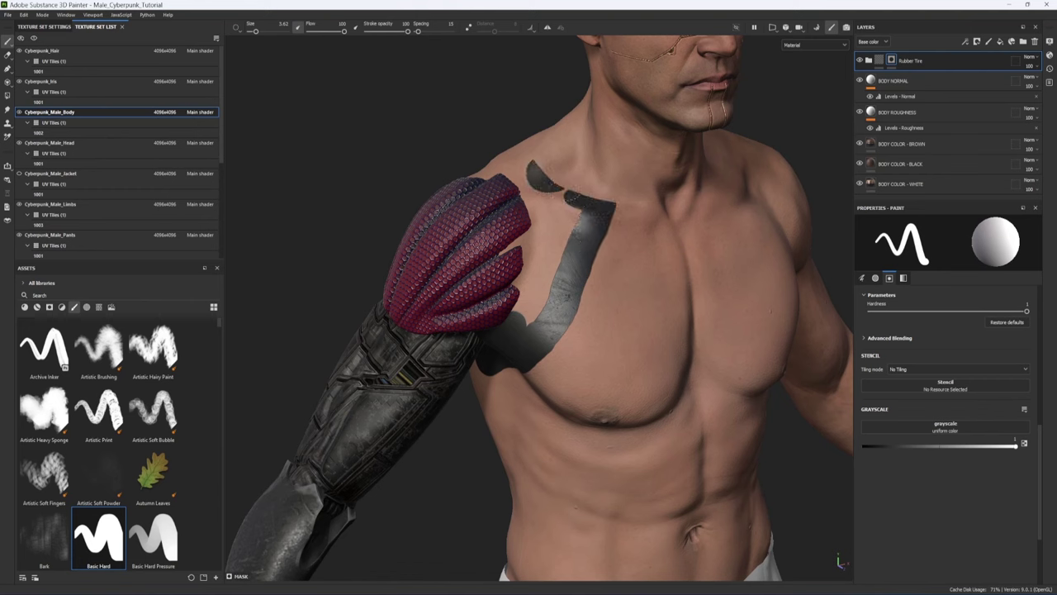
{"action": "left_click", "coordinate": [564, 200]}
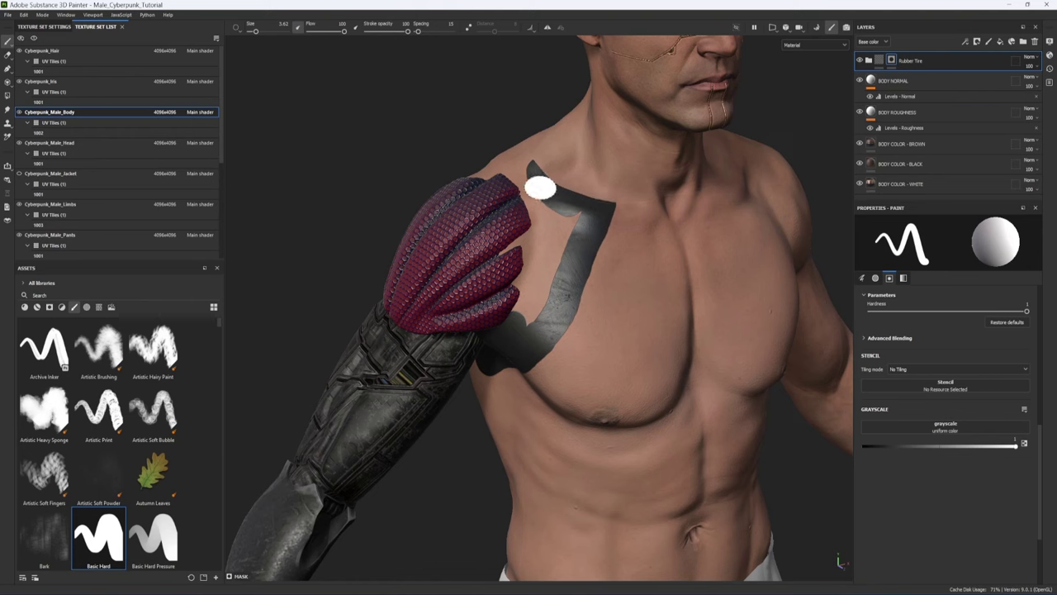
{"action": "key", "text": "ctrl+z"}
{"action": "key", "text": "ctrl+z"}
{"action": "key", "text": "ctrl+z"}
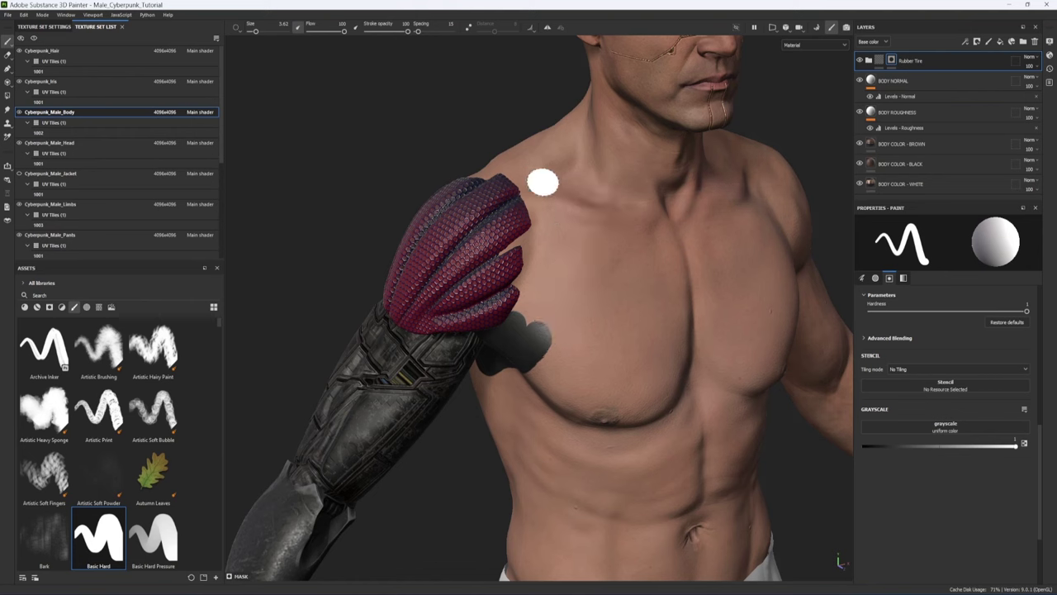
- Paint the Rubber Tire mask in around the red shoulder, across the chest edge, the shoulder blade and down the side of the ribs
{"action": "mouse_move", "coordinate": [510, 150]}
{"action": "left_mouse_down"}
{"action": "mouse_move", "coordinate": [611, 211]}
{"action": "mouse_move", "coordinate": [565, 191]}
{"action": "left_mouse_up"}
{"action": "mouse_move", "coordinate": [538, 308]}
{"action": "left_mouse_down"}
{"action": "mouse_move", "coordinate": [535, 254]}
{"action": "mouse_move", "coordinate": [496, 216]}
{"action": "mouse_move", "coordinate": [661, 220]}
{"action": "mouse_move", "coordinate": [694, 231]}
{"action": "left_mouse_up"}
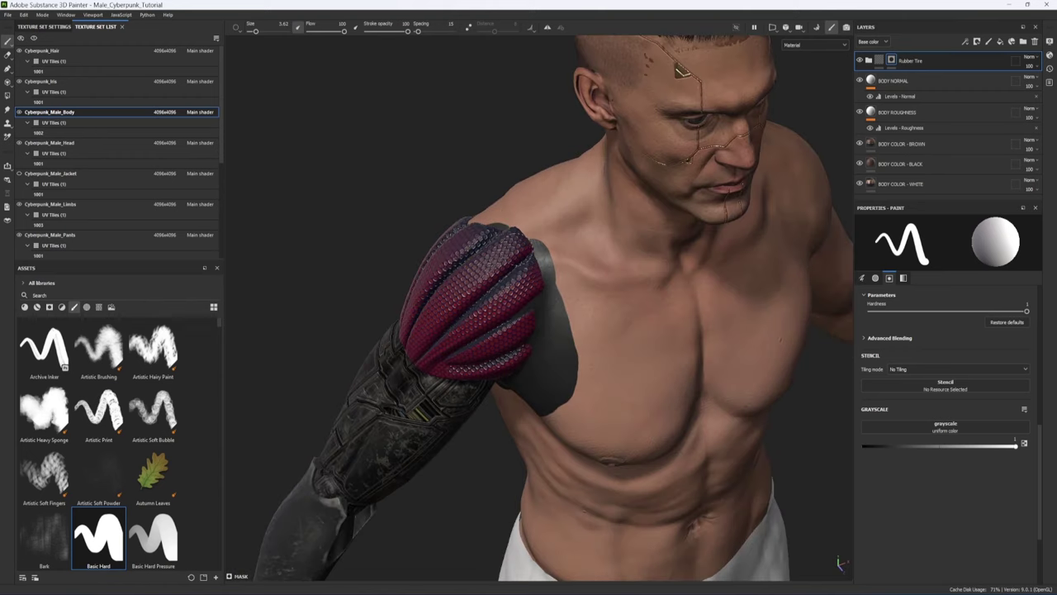
{"action": "middle_click_drag", "start_coordinate": [413, 262], "coordinate": [496, 319], "text": "alt"}
{"action": "left_click_drag", "start_coordinate": [495, 320], "coordinate": [554, 278], "text": "alt"}
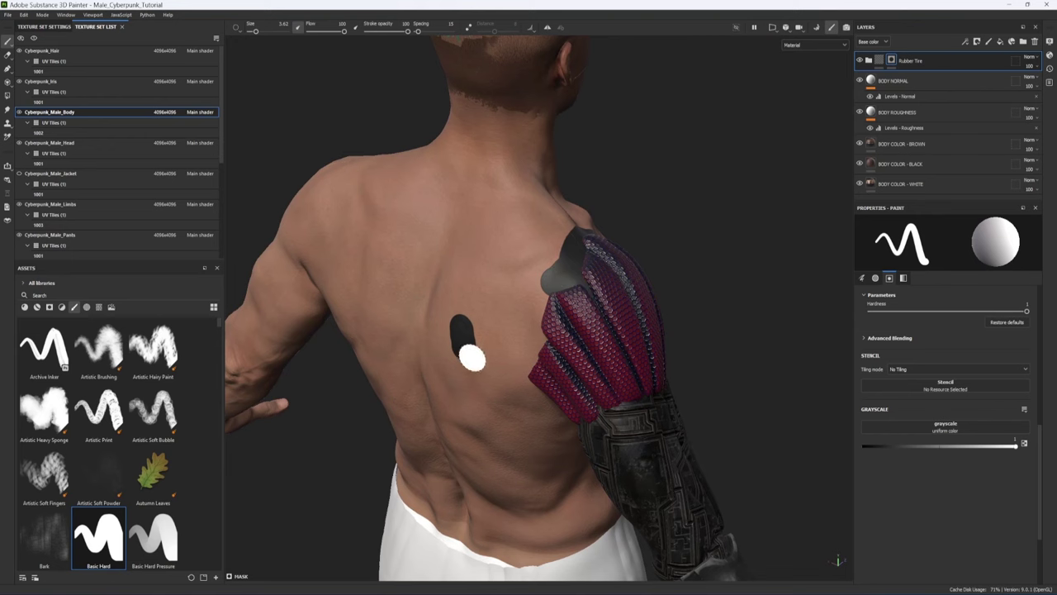
{"action": "mouse_move", "coordinate": [471, 353]}
{"action": "left_mouse_down", "text": "alt"}
{"action": "mouse_move", "coordinate": [522, 347]}
{"action": "mouse_move", "coordinate": [529, 475]}
{"action": "mouse_move", "coordinate": [486, 330]}
{"action": "mouse_move", "coordinate": [580, 405]}
{"action": "left_mouse_up", "text": "alt"}
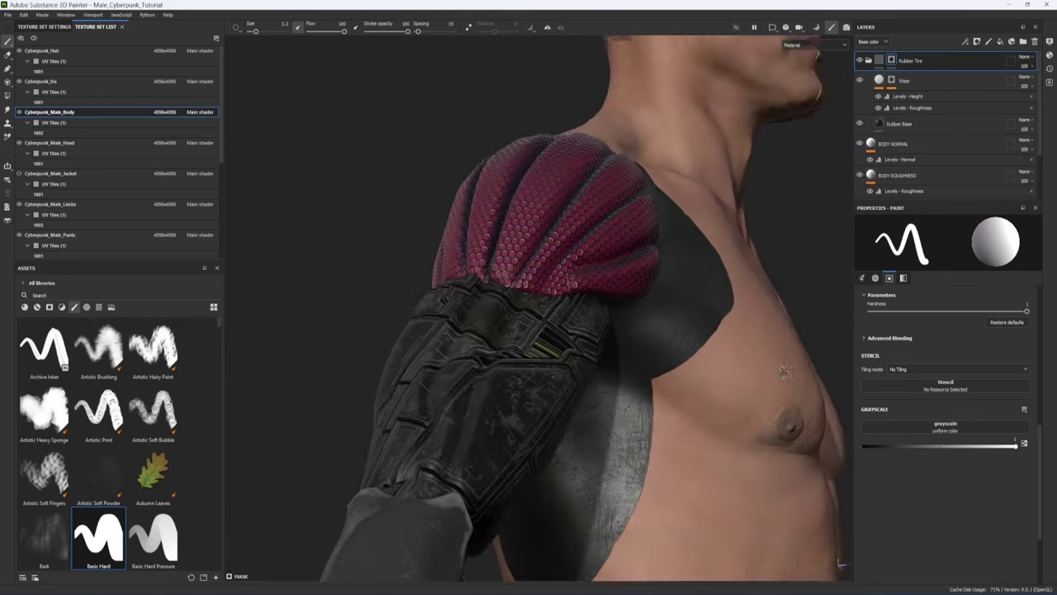
{"action": "mouse_move", "coordinate": [578, 330]}
{"action": "left_mouse_down", "text": "alt"}
{"action": "mouse_move", "coordinate": [613, 236]}
{"action": "mouse_move", "coordinate": [702, 392]}
{"action": "mouse_move", "coordinate": [576, 403]}
{"action": "mouse_move", "coordinate": [401, 359]}
{"action": "left_mouse_up", "text": "alt"}
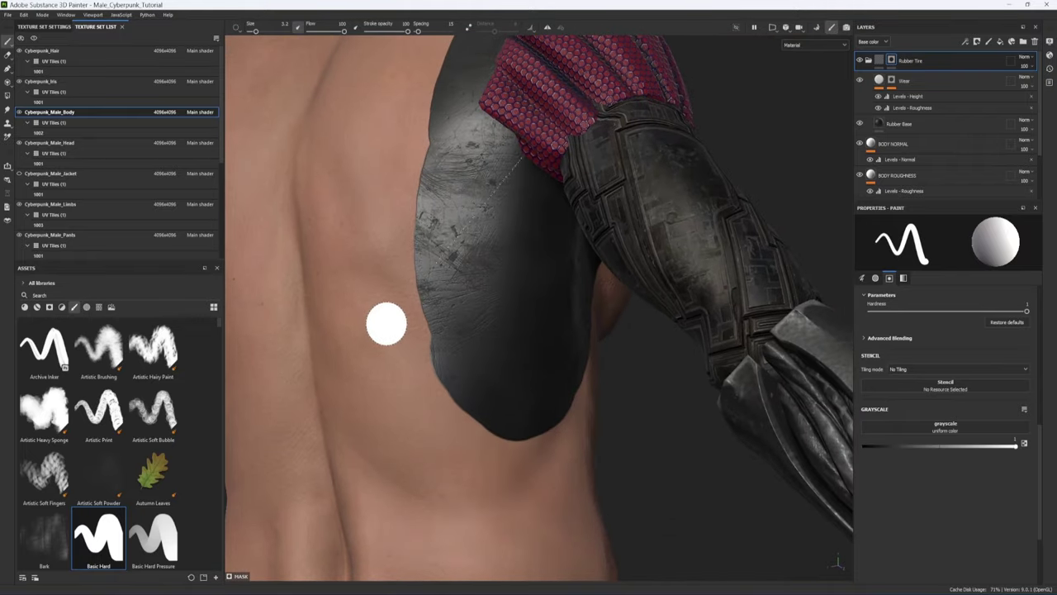
- Erase the lower end of the Rubber Tire patch on the back with a straight diagonal black mask stroke
{"action": "key", "text": "x"}
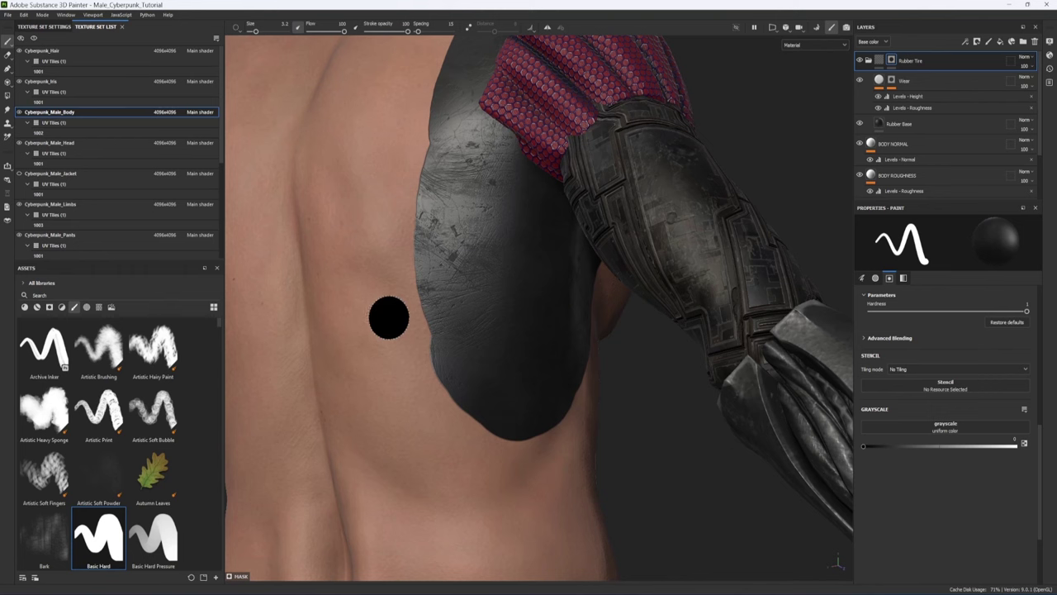
{"action": "left_click_drag", "start_coordinate": [393, 328], "coordinate": [364, 319], "text": "alt"}
{"action": "left_click", "coordinate": [389, 313]}
{"action": "left_click", "coordinate": [570, 448], "text": "shift"}
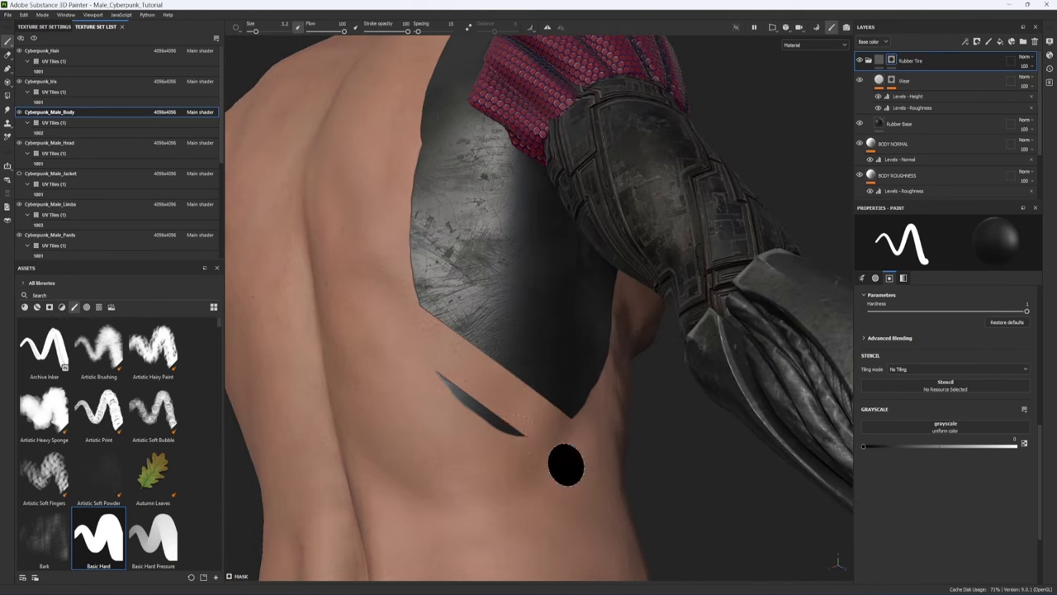
- Trim the Rubber Tire mask below the front armpit and cut its side edge along the ribs into a straight line
{"action": "mouse_move", "coordinate": [719, 477]}
{"action": "left_mouse_down", "text": "alt"}
{"action": "mouse_move", "coordinate": [625, 387]}
{"action": "mouse_move", "coordinate": [630, 262]}
{"action": "left_mouse_up", "text": "alt"}
{"action": "right_click_drag", "start_coordinate": [630, 255], "coordinate": [640, 255], "text": "ctrl"}
{"action": "left_click", "coordinate": [630, 254]}
{"action": "left_click_drag", "start_coordinate": [691, 350], "coordinate": [681, 348], "text": "alt"}
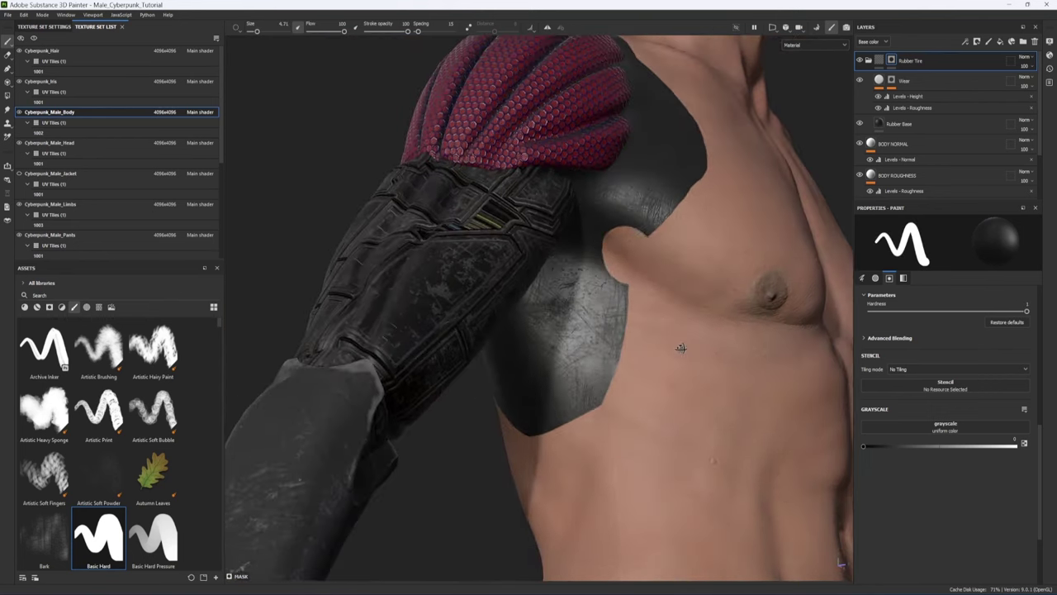
{"action": "right_click_drag", "start_coordinate": [650, 365], "coordinate": [615, 366], "text": "ctrl"}
{"action": "left_click", "coordinate": [611, 406]}
{"action": "left_click", "coordinate": [624, 256], "text": "shift"}
{"action": "left_click_drag", "start_coordinate": [686, 281], "coordinate": [639, 330], "text": "alt"}
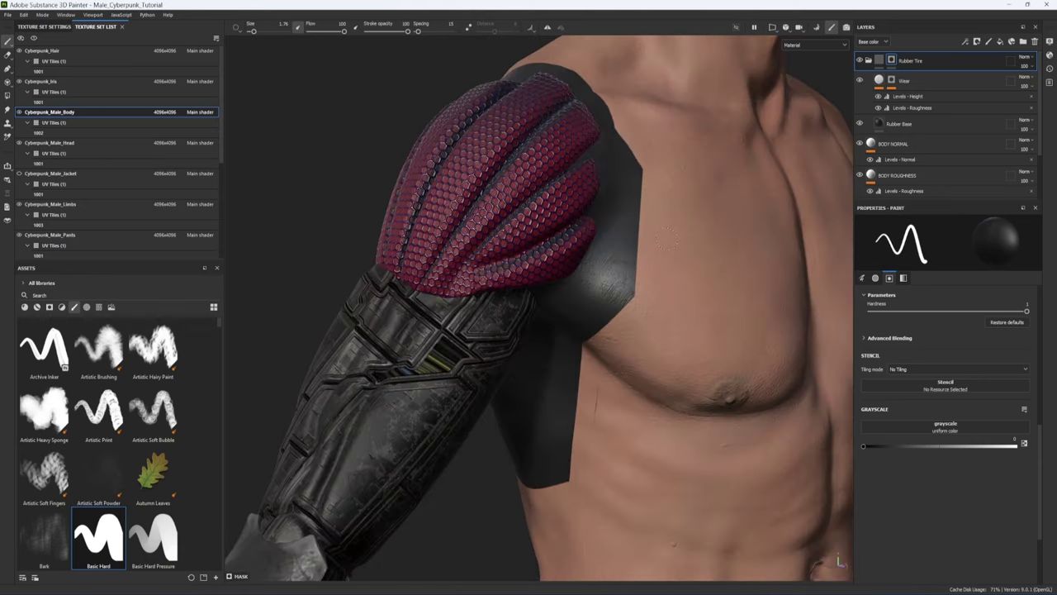
- Cut the Rubber Tire's upper chest edge straight toward the collarbone with a black mask stroke
{"action": "left_click_drag", "start_coordinate": [667, 238], "coordinate": [665, 346], "text": "alt"}
{"action": "left_click", "coordinate": [607, 275]}
{"action": "left_click", "coordinate": [550, 225], "text": "shift"}
{"action": "right_click_drag", "start_coordinate": [545, 238], "coordinate": [581, 238], "text": "ctrl"}
{"action": "left_click_drag", "start_coordinate": [580, 238], "coordinate": [636, 248], "text": "alt"}
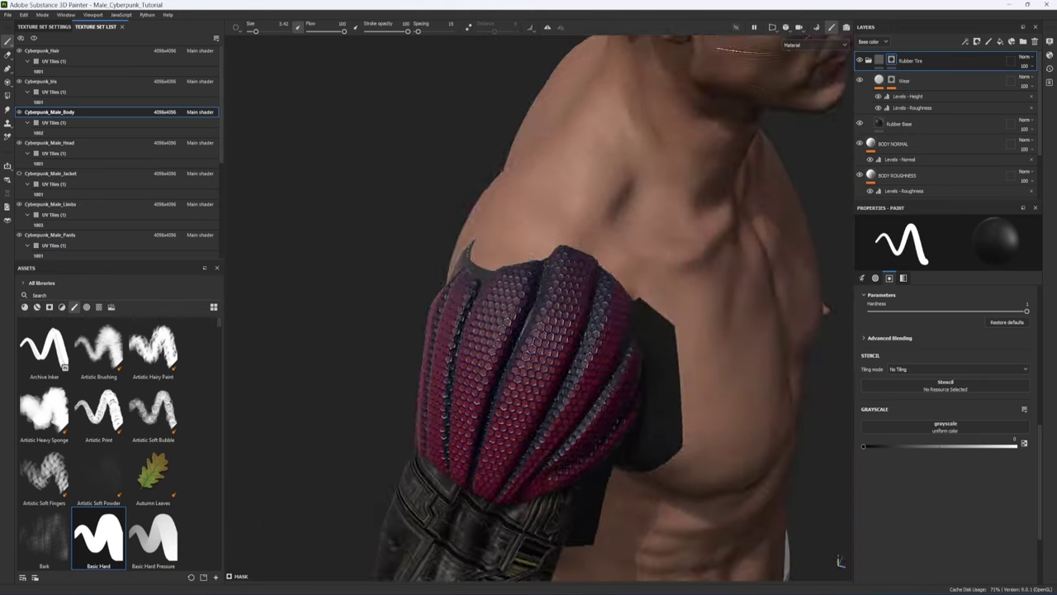
- Paint the Rubber Tire mask back in with white over the top of the shoulder
{"action": "left_click_drag", "start_coordinate": [446, 248], "coordinate": [493, 233], "text": "alt"}
{"action": "key", "text": "x"}
{"action": "right_click_drag", "start_coordinate": [493, 233], "coordinate": [518, 233], "text": "ctrl"}
{"action": "left_click", "coordinate": [482, 240]}
{"action": "left_click_drag", "start_coordinate": [482, 240], "coordinate": [429, 377], "text": "alt"}
{"action": "right_click_drag", "start_coordinate": [430, 377], "coordinate": [395, 377], "text": "ctrl"}
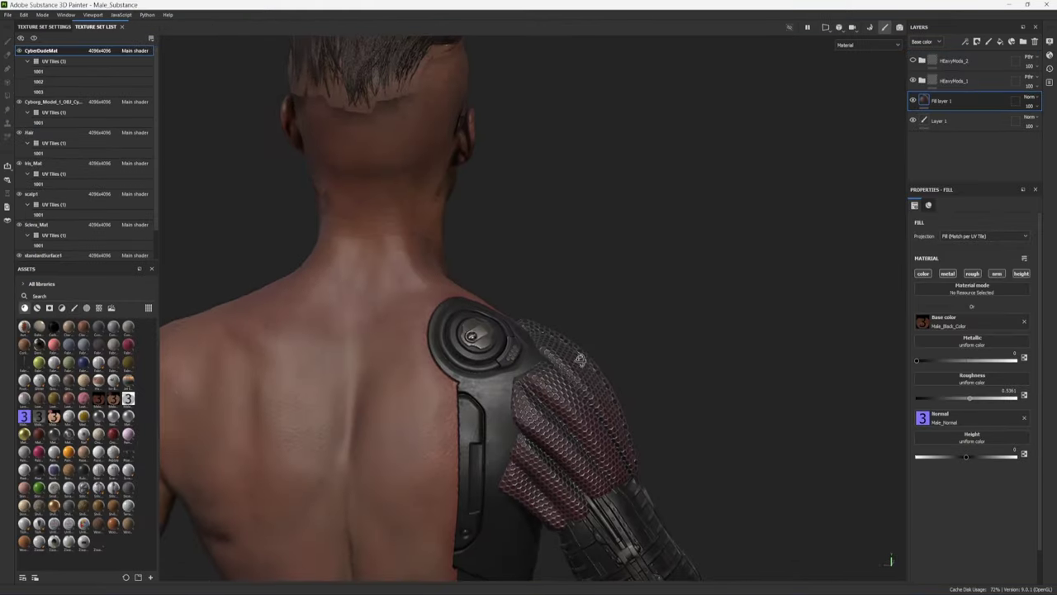
- Compare the shoulder blade with the round plate on the reference character, using an enlarged brush outline as a gauge
{"action": "left_click_drag", "start_coordinate": [581, 359], "coordinate": [528, 421], "text": "alt"}
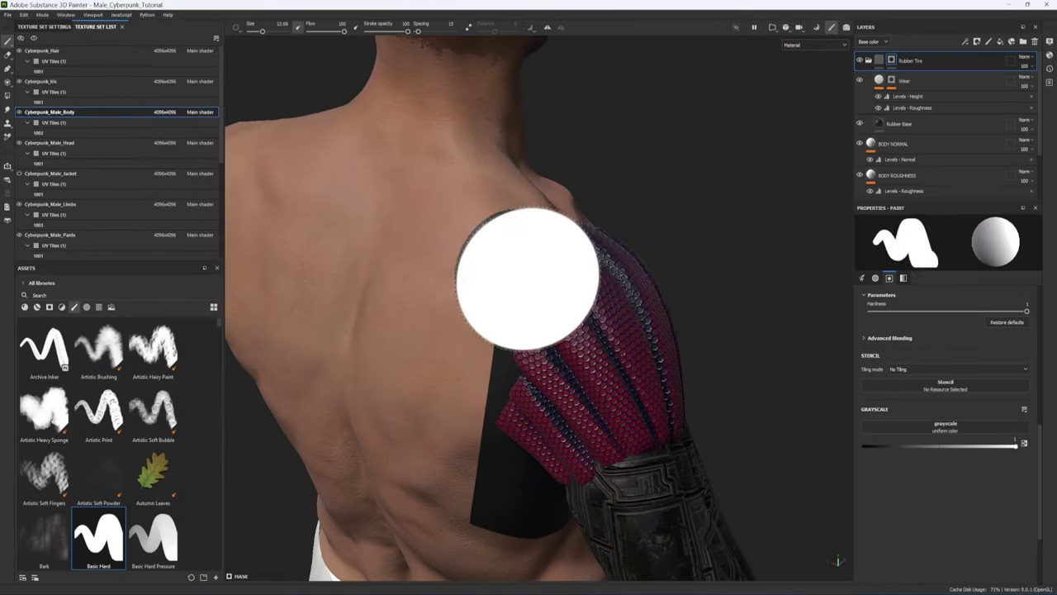
{"action": "right_click_drag", "start_coordinate": [528, 278], "coordinate": [545, 279], "text": "ctrl"}
{"action": "mouse_move", "coordinate": [546, 278]}
{"action": "left_mouse_down", "text": "alt"}
{"action": "mouse_move", "coordinate": [597, 387]}
{"action": "mouse_move", "coordinate": [524, 289]}
{"action": "left_mouse_up", "text": "alt"}
{"action": "right_click_drag", "start_coordinate": [523, 289], "coordinate": [561, 288], "text": "ctrl"}
{"action": "left_click_drag", "start_coordinate": [562, 288], "coordinate": [527, 307], "text": "alt"}
{"action": "right_click_drag", "start_coordinate": [558, 271], "coordinate": [534, 272], "text": "ctrl"}
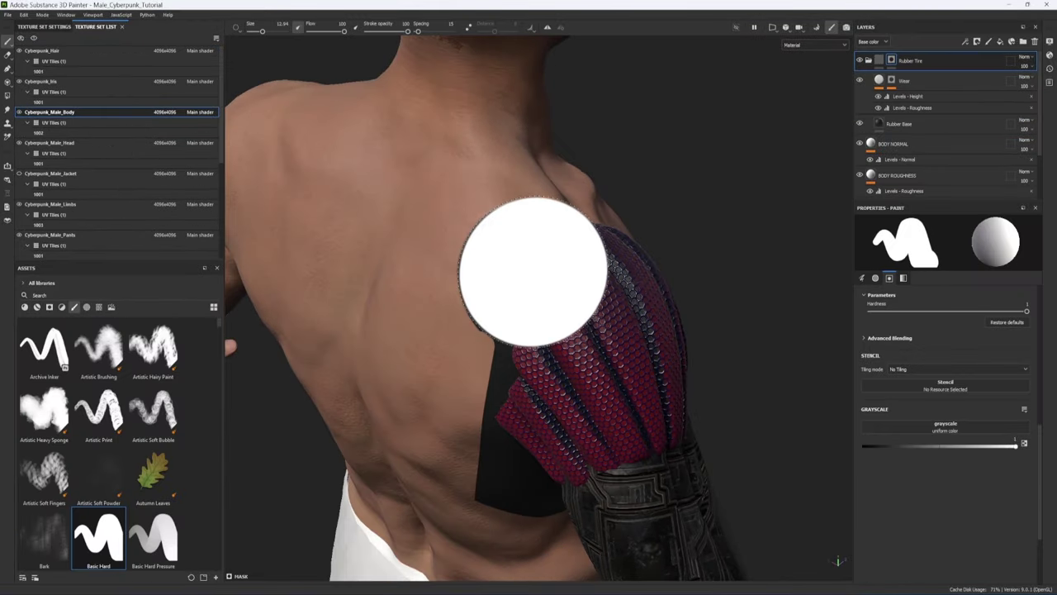
{"action": "key", "text": "x"}
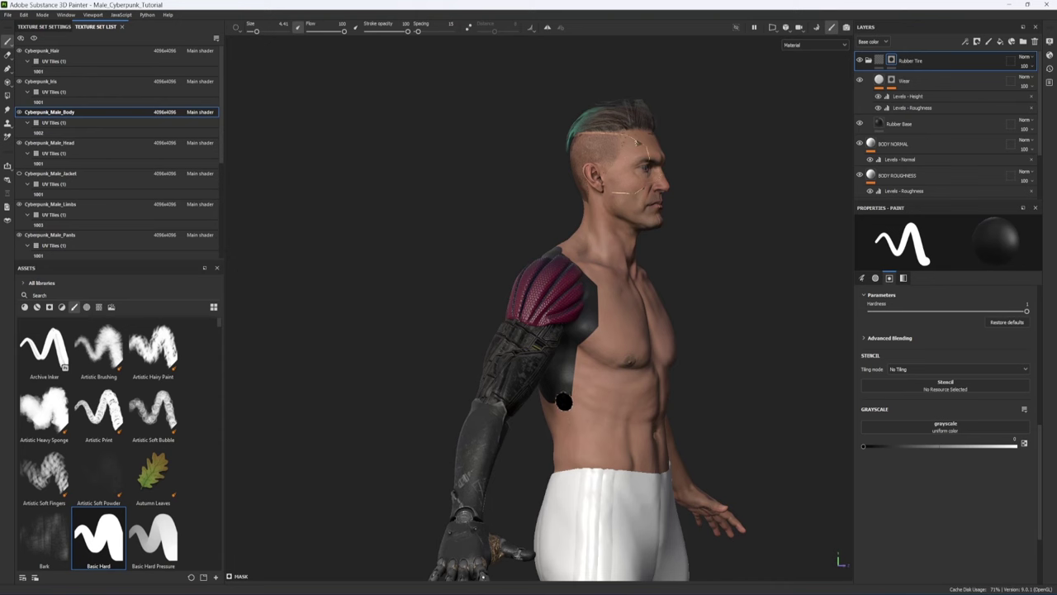
- Collapse the Rubber Tire group and rename it BlackRubber
{"action": "left_click_drag", "start_coordinate": [635, 358], "coordinate": [561, 309], "text": "alt"}
{"action": "scroll", "coordinate": [623, 328], "scroll_direction": "up", "scroll_amount": 3}
{"action": "scroll", "coordinate": [623, 328], "scroll_direction": "up", "scroll_amount": 2}
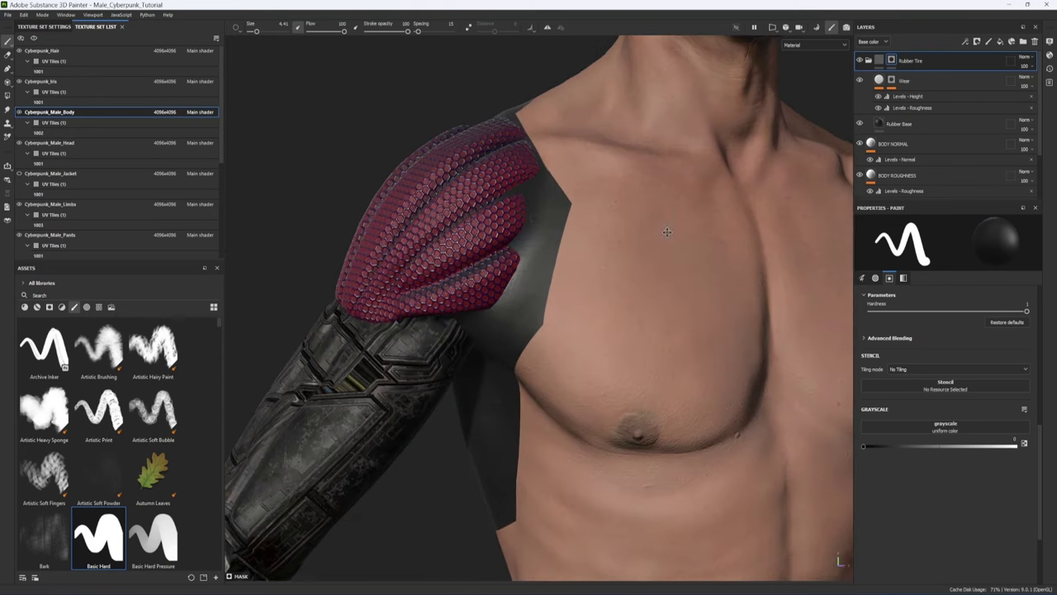
{"action": "middle_click_drag", "start_coordinate": [667, 231], "coordinate": [636, 446], "text": "alt"}
{"action": "middle_click_drag", "start_coordinate": [520, 361], "coordinate": [608, 200], "text": "alt"}
{"action": "left_click", "coordinate": [869, 60]}
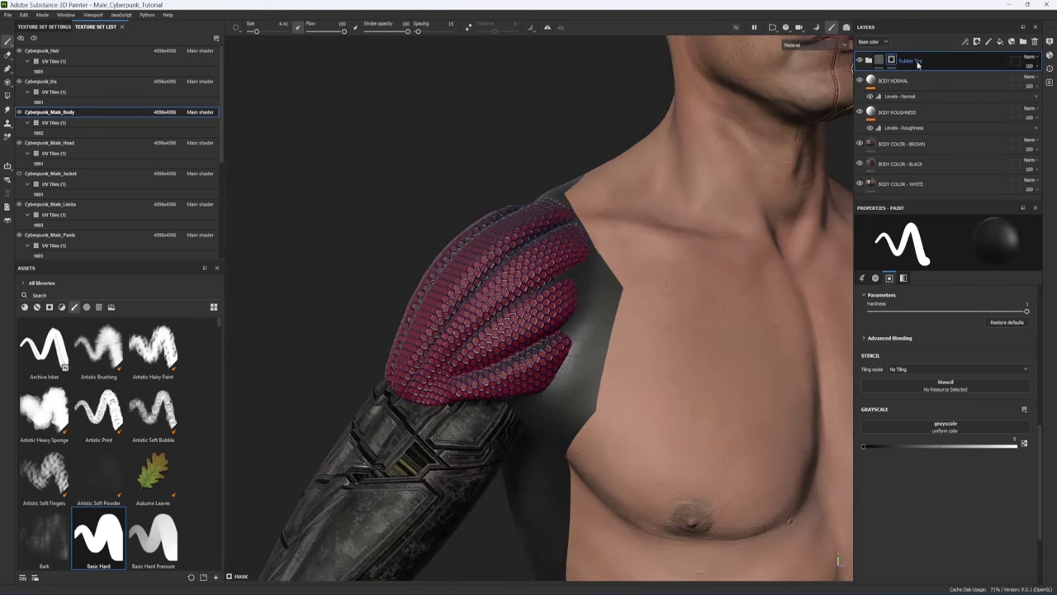
{"action": "double_click", "coordinate": [915, 61]}
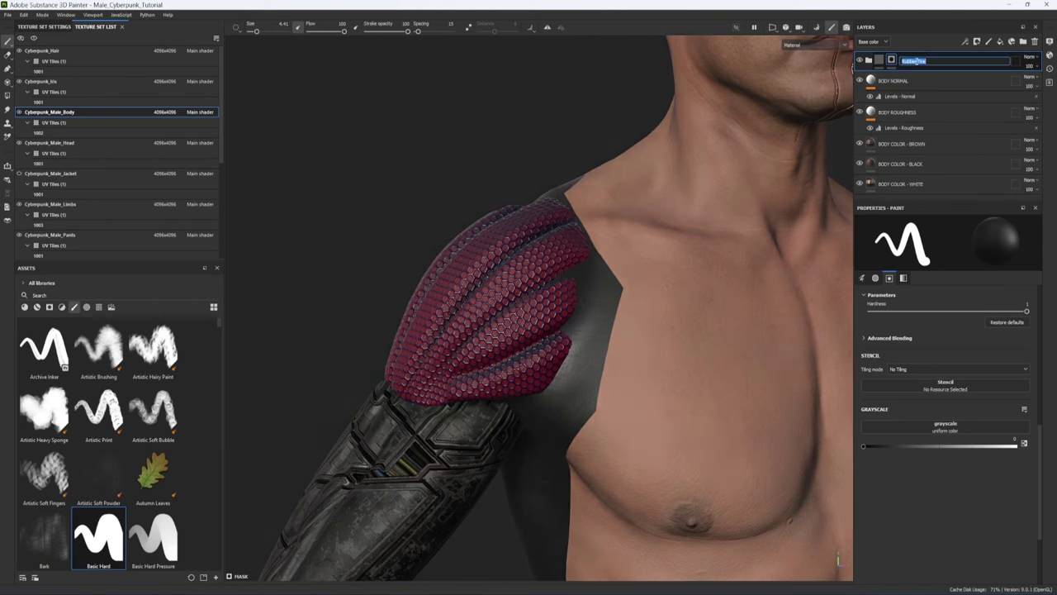
{"action": "type", "text": "BlackRubber"}
{"action": "key", "text": "Return"}
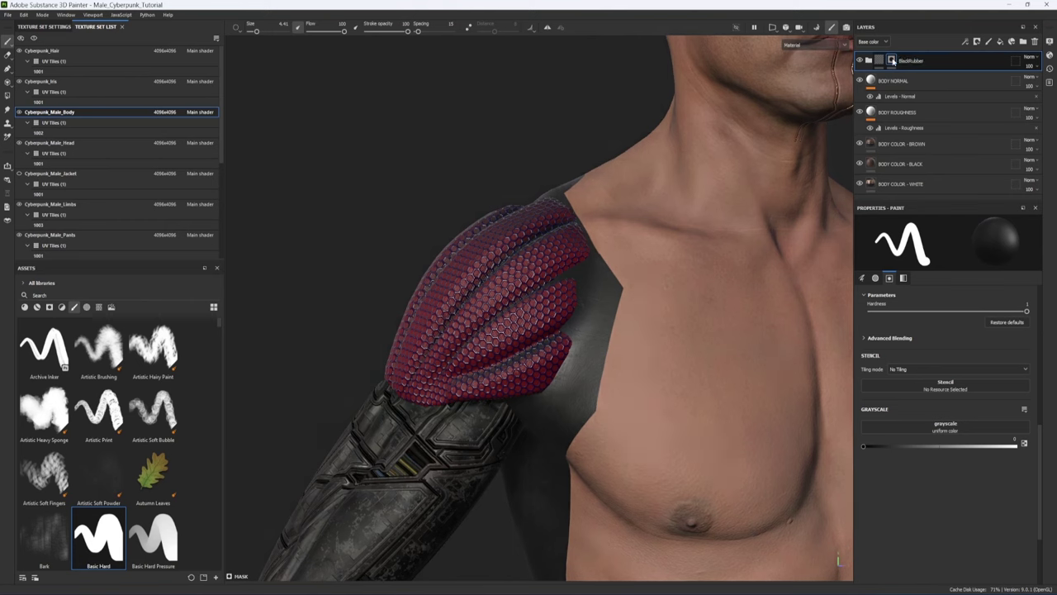
- Add an anchor point to the BlackRubber group's mask
{"action": "left_click", "coordinate": [892, 60]}
{"action": "left_click", "coordinate": [965, 41]}
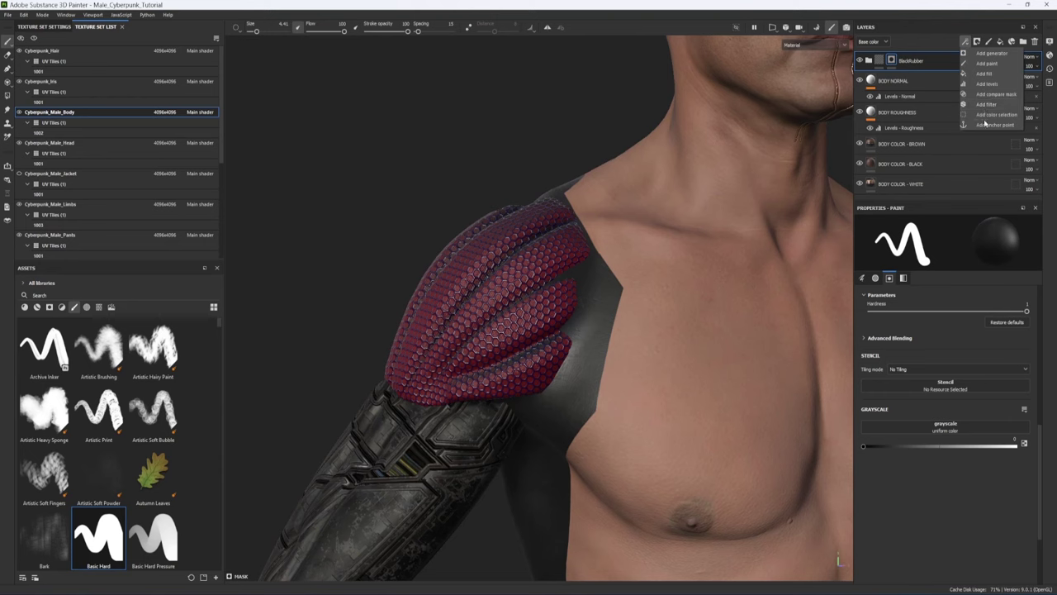
{"action": "left_click", "coordinate": [995, 124]}
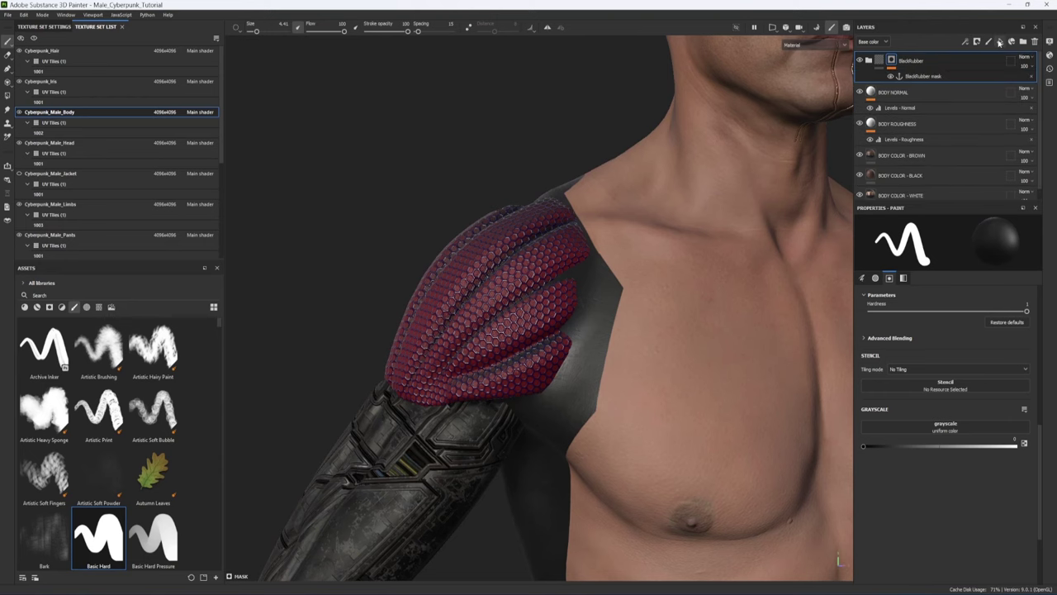
- Add a fill layer named BlackRubberEdge above the BlackRubber group and give it a black mask
{"action": "left_click", "coordinate": [999, 42]}
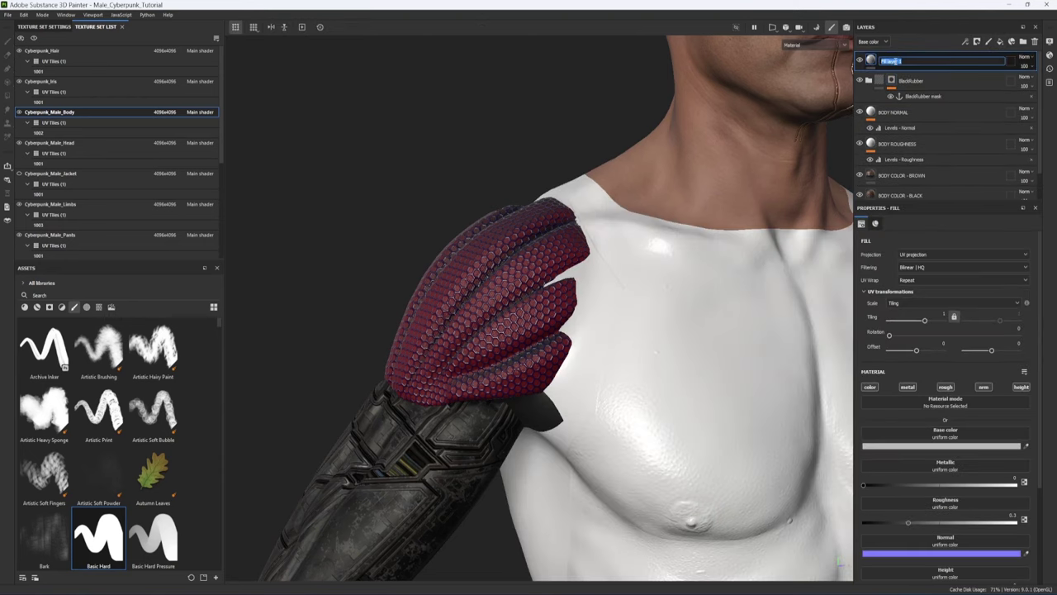
{"action": "type", "text": "BlackRubberEdge"}
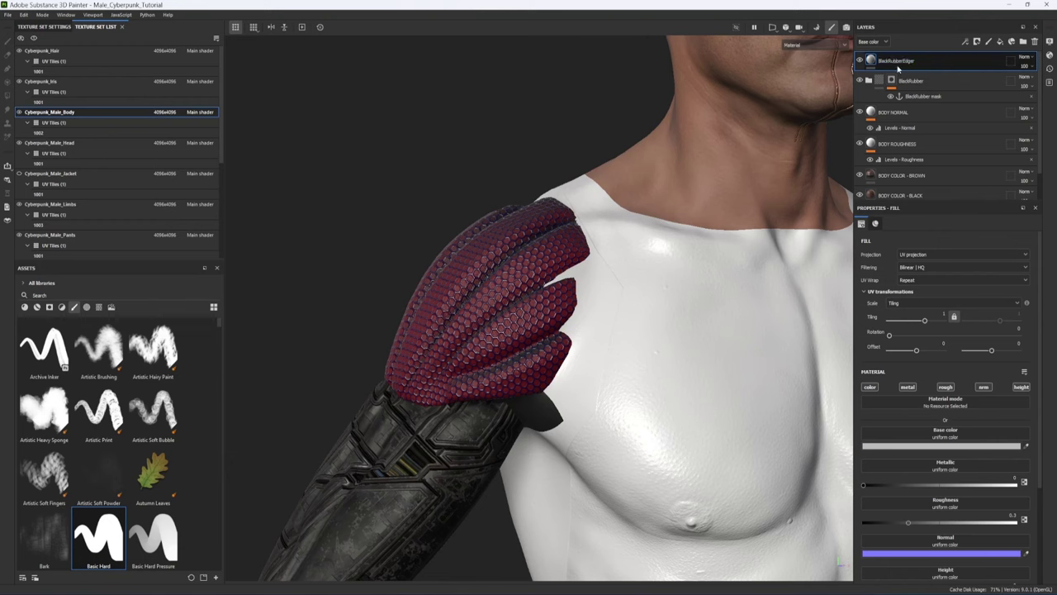
{"action": "key", "text": "Return"}
{"action": "left_click", "coordinate": [977, 41]}
{"action": "left_click", "coordinate": [979, 63]}
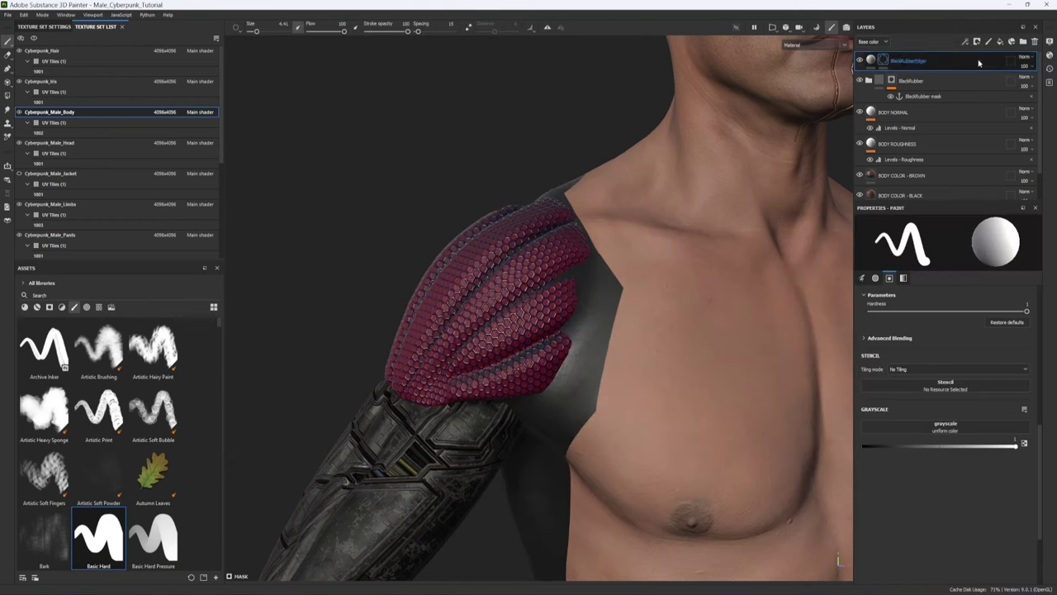
- Add a fill to the edge layer's mask and use the BlackRubber mask anchor point as its grayscale source
{"action": "left_click", "coordinate": [965, 41]}
{"action": "left_click", "coordinate": [983, 79]}
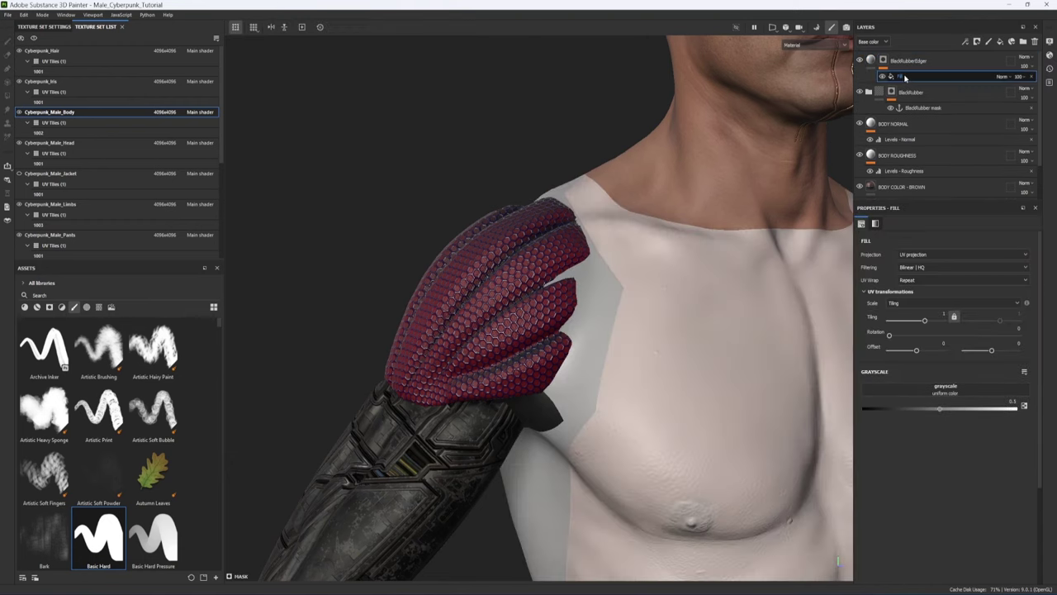
{"action": "left_click", "coordinate": [934, 393]}
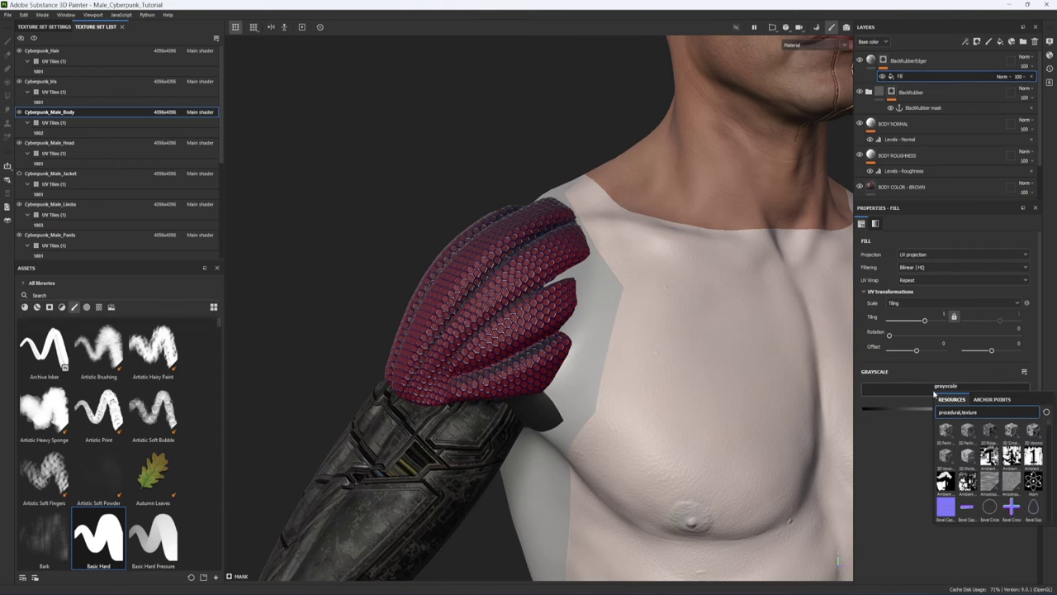
{"action": "left_click", "coordinate": [984, 400]}
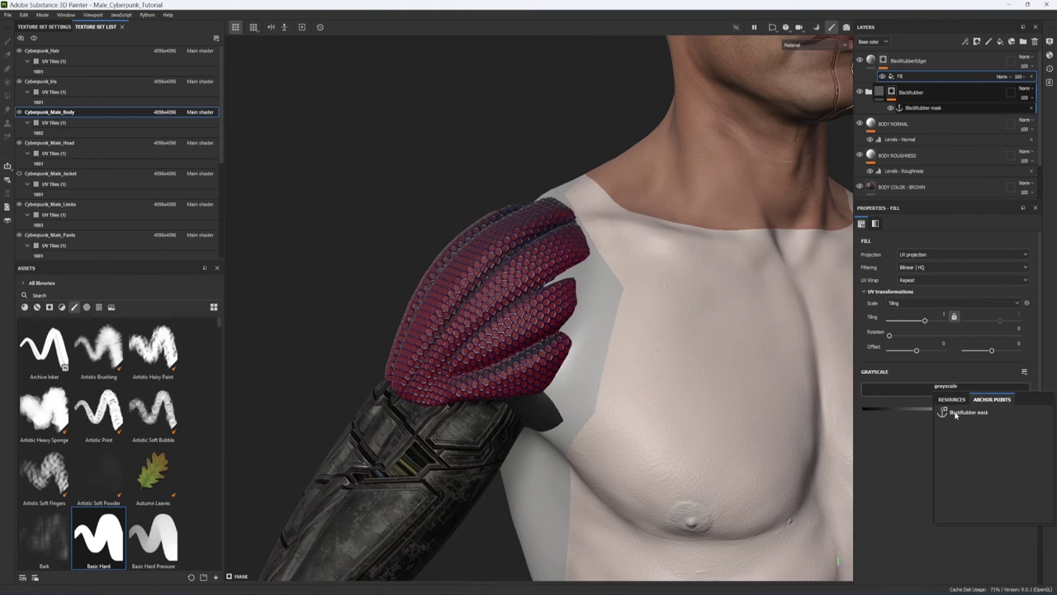
{"action": "left_click", "coordinate": [955, 413]}
{"action": "middle_click_drag", "start_coordinate": [715, 329], "coordinate": [717, 320], "text": "alt"}
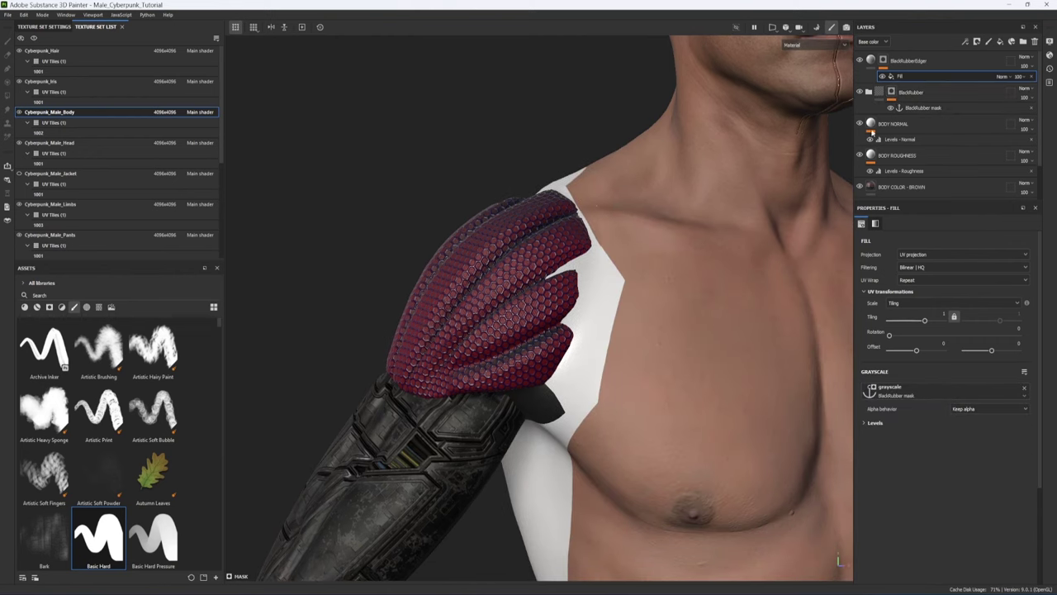
- Add a Highpass filter above the fill in the edge layer's mask
{"action": "left_click", "coordinate": [965, 41]}
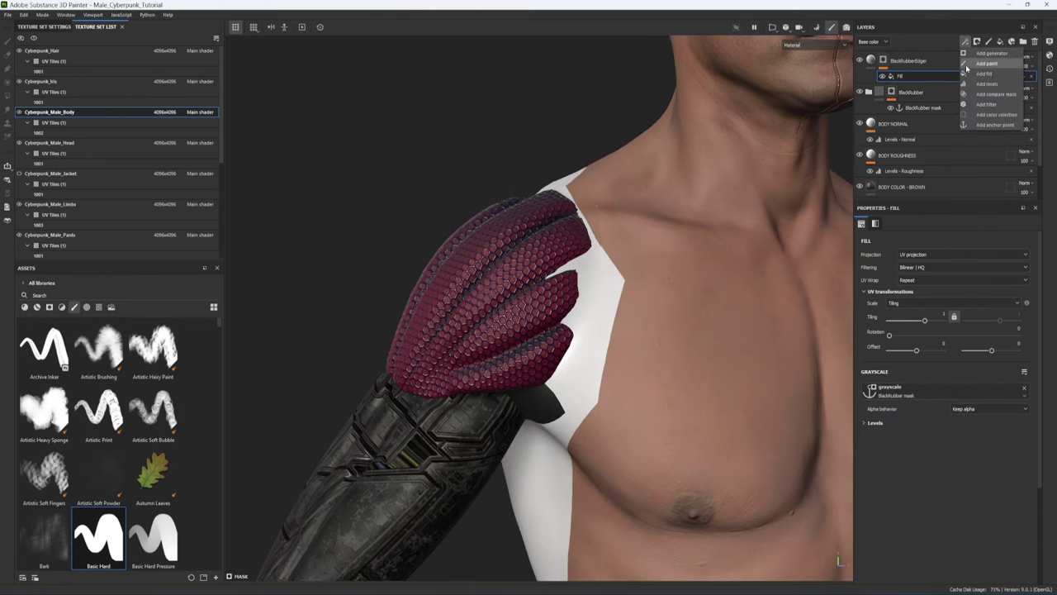
{"action": "left_click", "coordinate": [986, 105]}
{"action": "left_click", "coordinate": [1038, 346]}
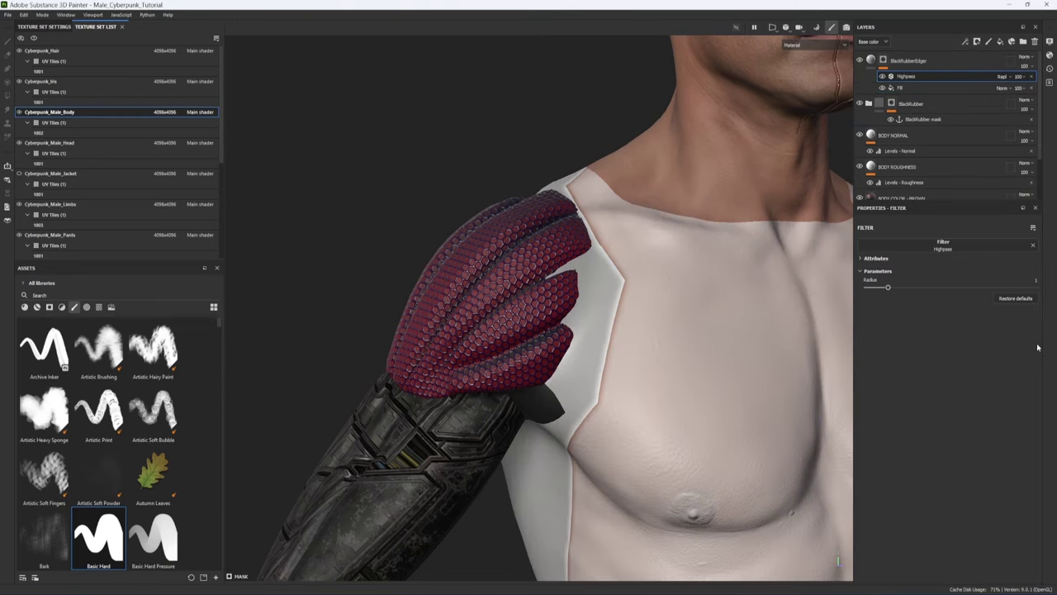
- Add inverted Levels above the Highpass filter and lower the input white point to about 0.462, isolating the rubber's outline
{"action": "left_click", "coordinate": [966, 41]}
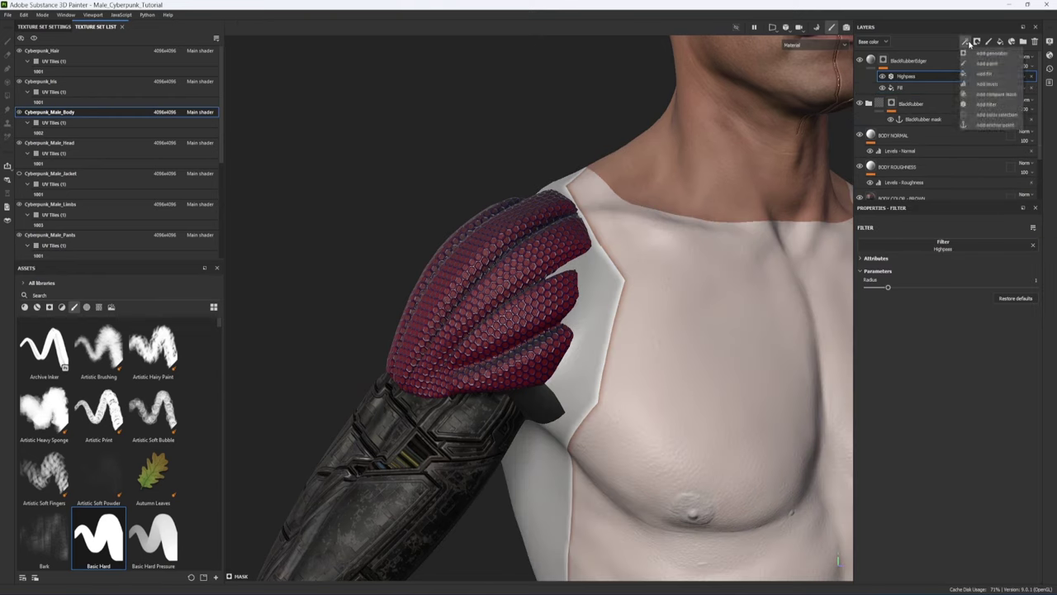
{"action": "left_click", "coordinate": [986, 84]}
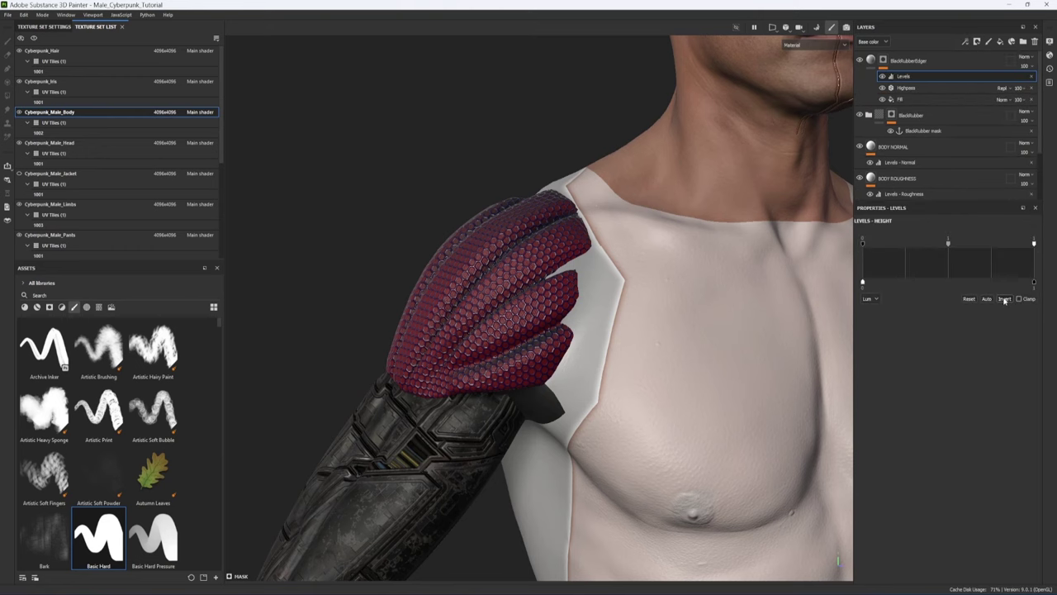
{"action": "left_click_drag", "start_coordinate": [1029, 246], "coordinate": [946, 245]}
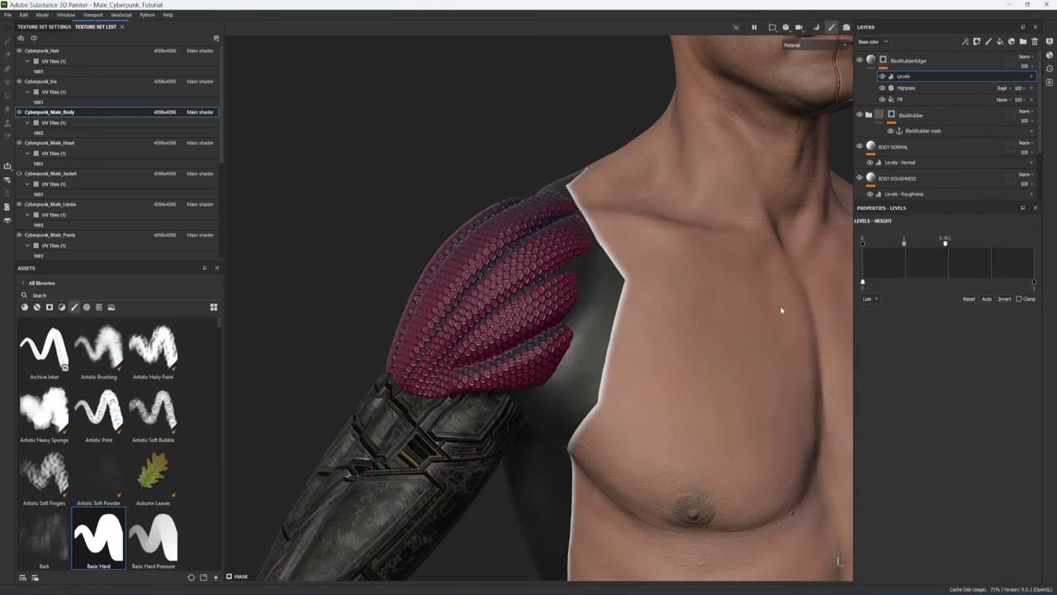
- Disable the edge layer's metal, rough and normal channels and set its height to about -0.14
{"action": "left_click_drag", "start_coordinate": [753, 321], "coordinate": [616, 295], "text": "alt"}
{"action": "right_click_drag", "start_coordinate": [617, 295], "coordinate": [715, 154], "text": "alt"}
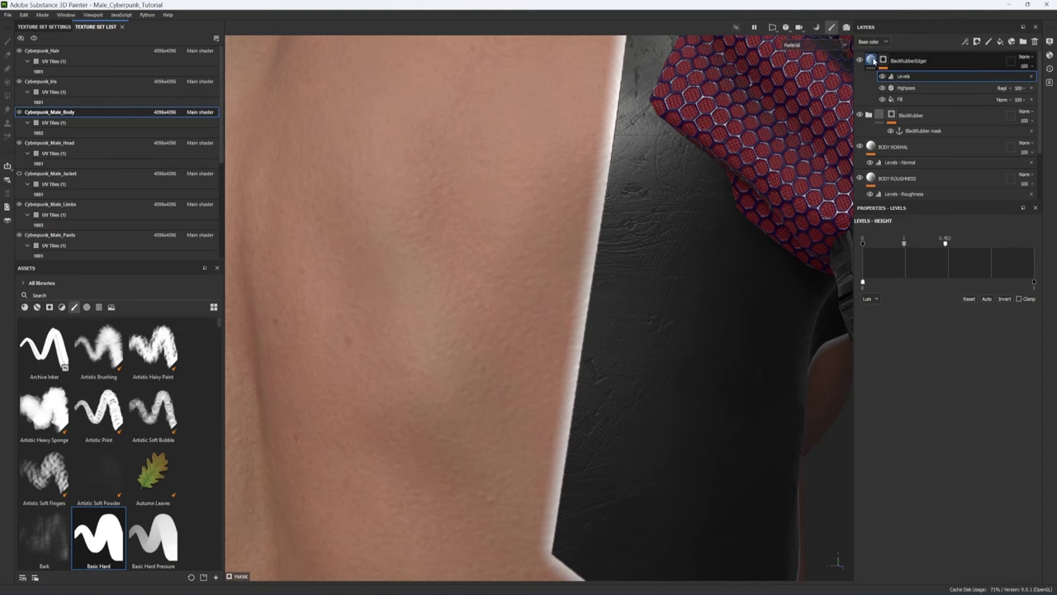
{"action": "left_click", "coordinate": [873, 60]}
{"action": "left_click", "coordinate": [907, 387]}
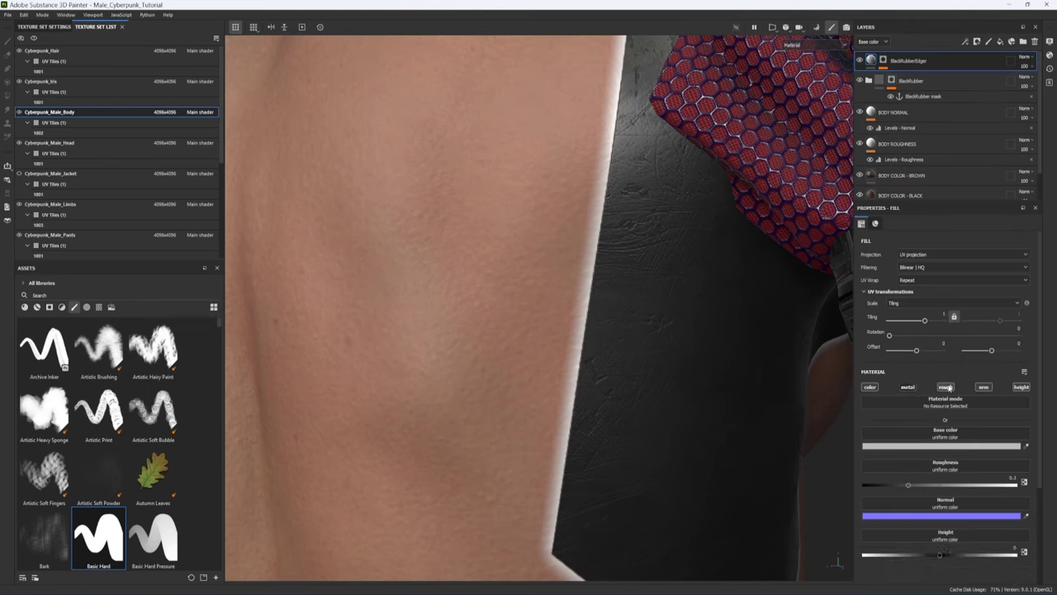
{"action": "left_click", "coordinate": [946, 386]}
{"action": "left_click", "coordinate": [983, 386]}
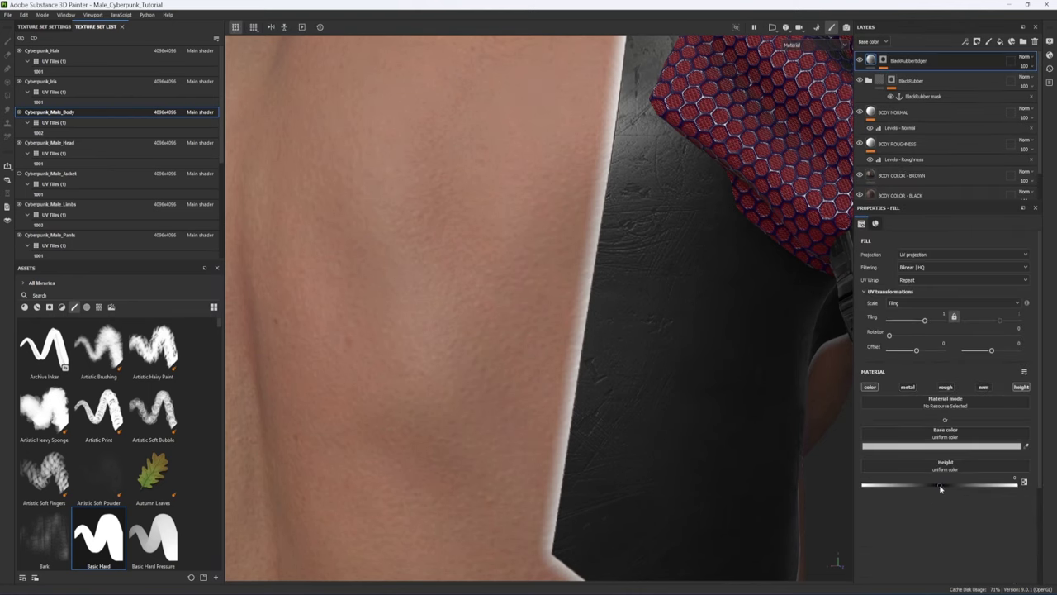
{"action": "left_click_drag", "start_coordinate": [940, 489], "coordinate": [926, 486]}
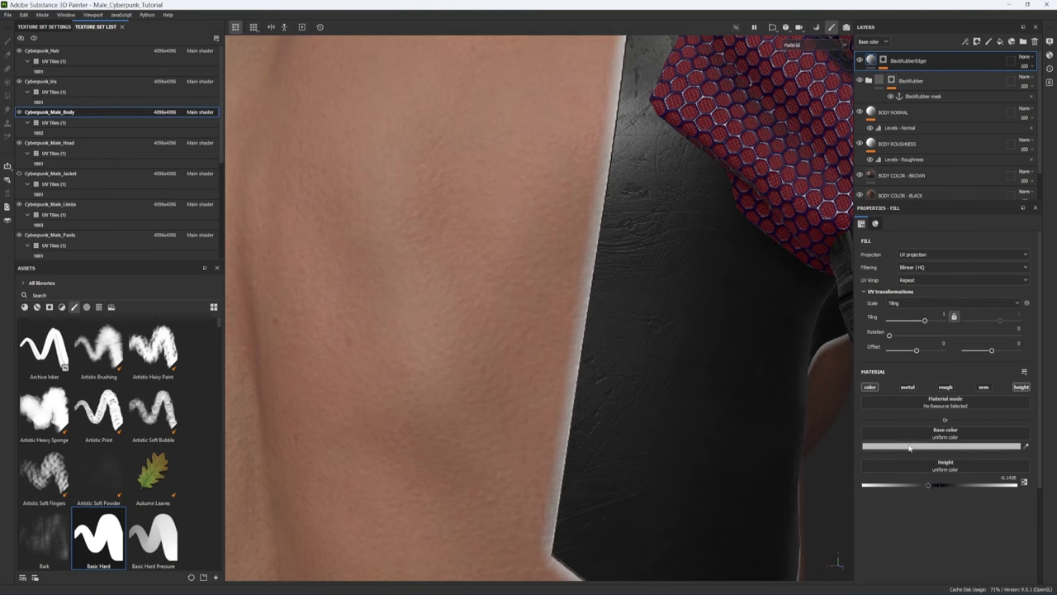
- Set the edge layer's base color to a muted pink-red and its base color blend mode to Overlay
{"action": "left_click", "coordinate": [910, 447]}
{"action": "left_click", "coordinate": [965, 471]}
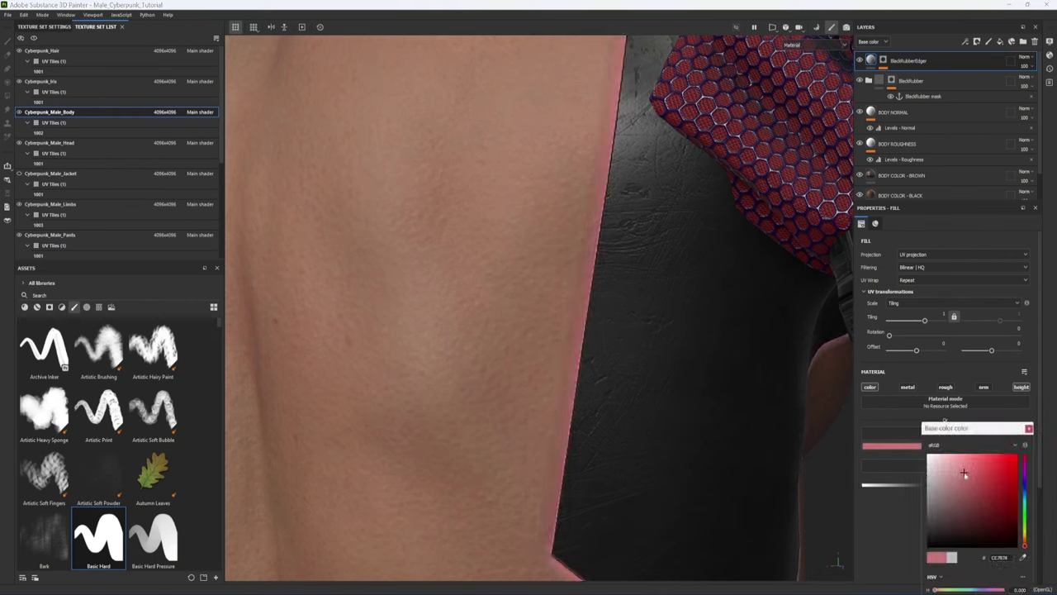
{"action": "left_click", "coordinate": [1030, 430]}
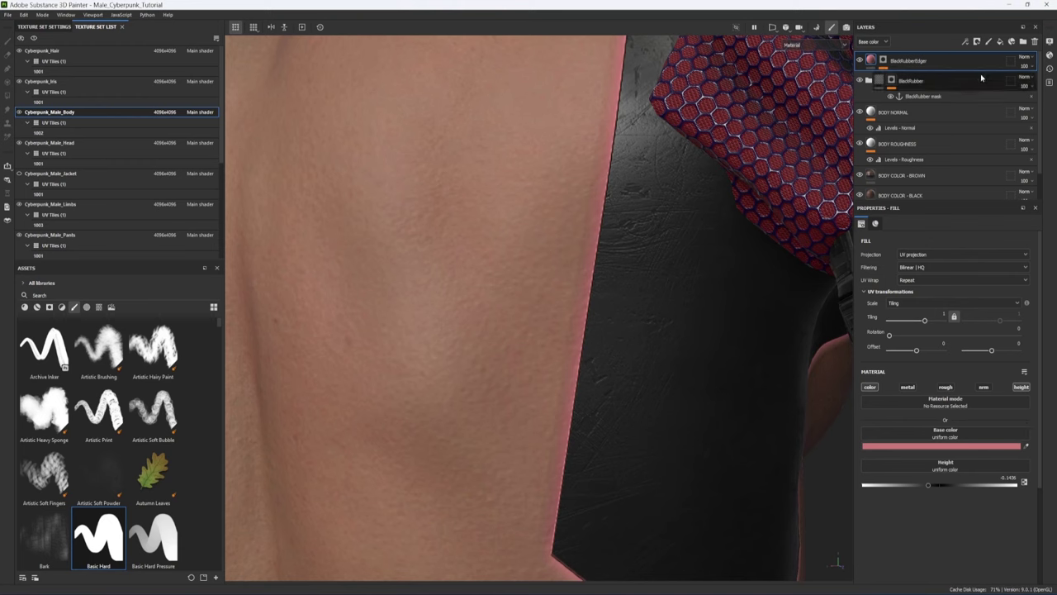
{"action": "left_click", "coordinate": [1025, 56]}
{"action": "left_click", "coordinate": [1015, 185]}
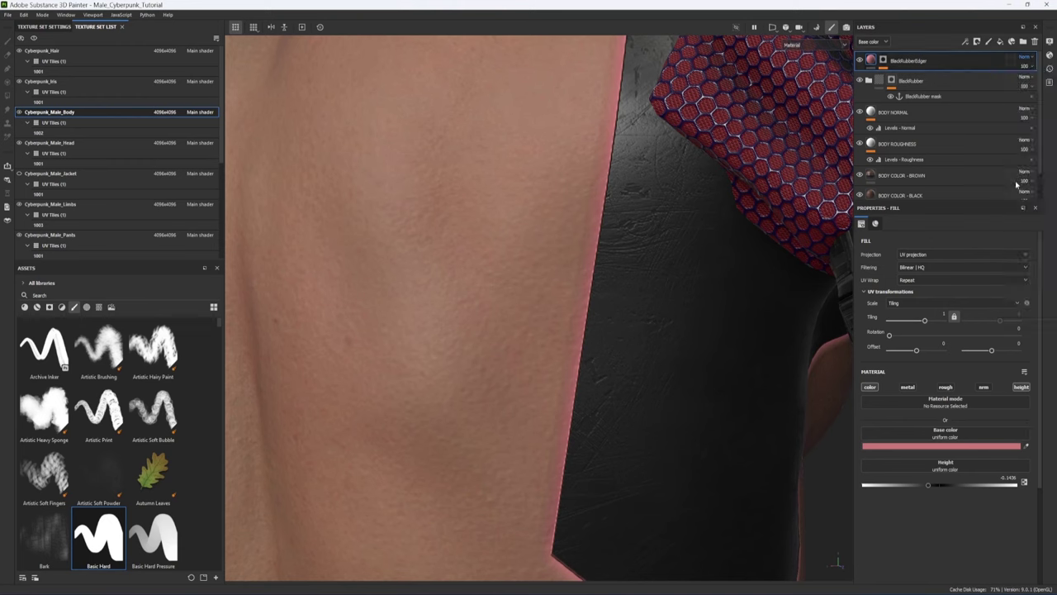
- Add a Blur filter above the Levels in the edge layer's mask to soften the outline
{"action": "left_click", "coordinate": [883, 60]}
{"action": "left_click", "coordinate": [904, 88]}
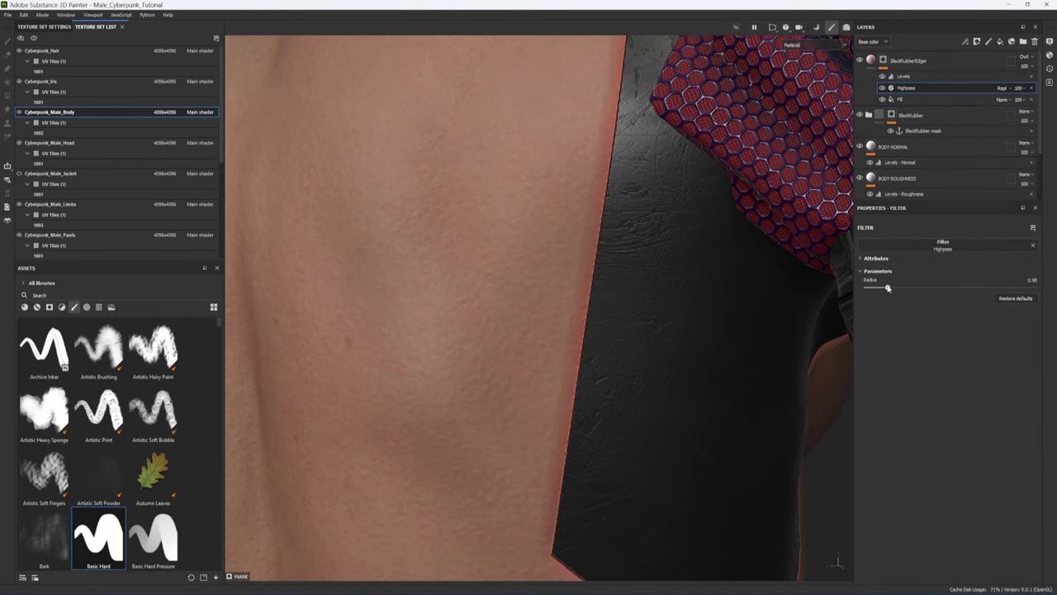
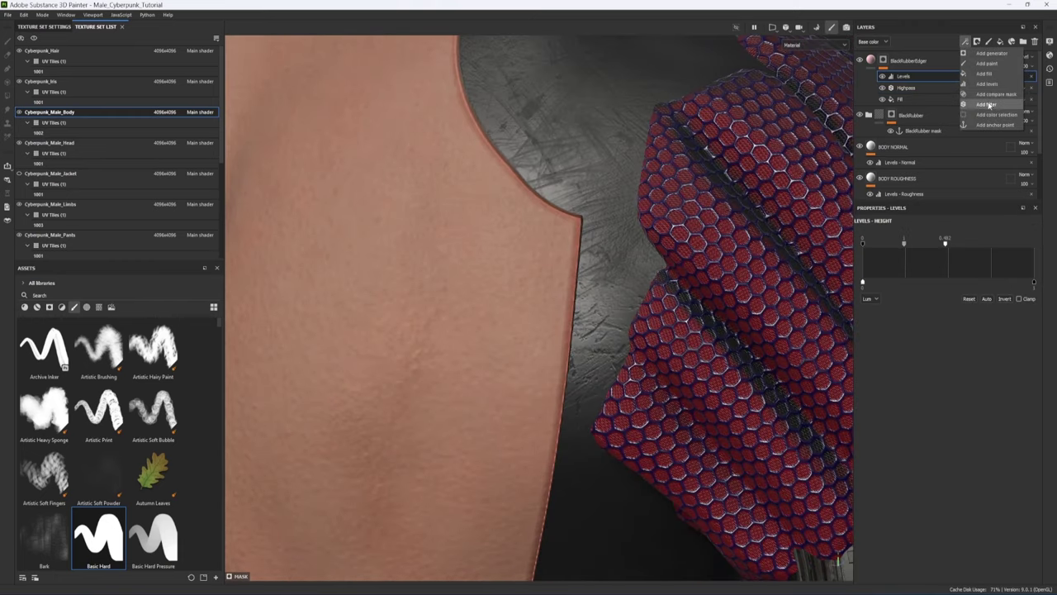
{"action": "left_click", "coordinate": [988, 105]}
{"action": "left_click", "coordinate": [944, 243]}
{"action": "left_click", "coordinate": [950, 279]}
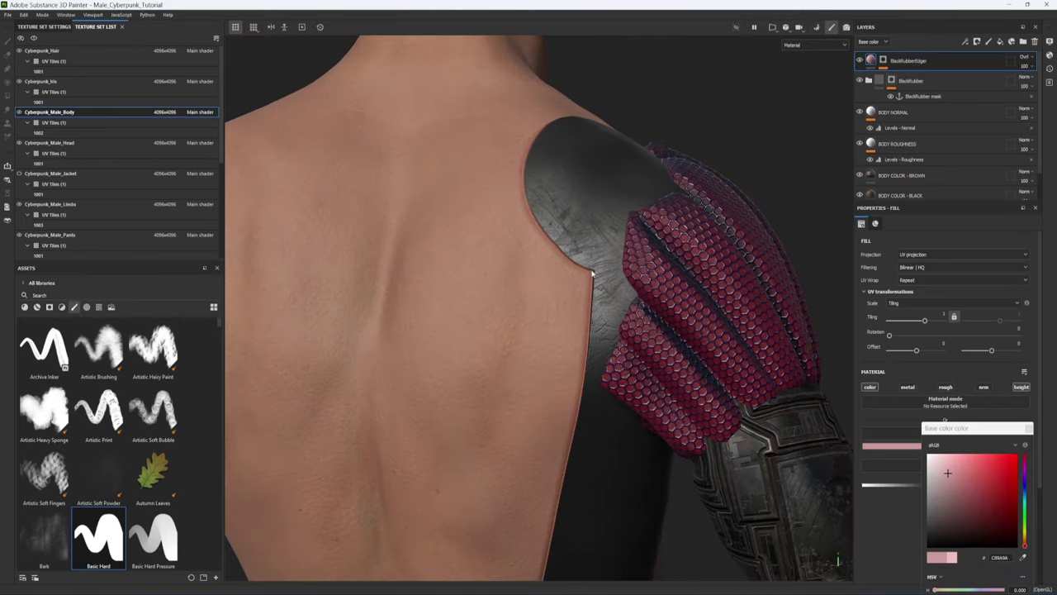
- Duplicate the edge layer and rename the copy BlackRubberInnerEdge
{"action": "left_click", "coordinate": [958, 66]}
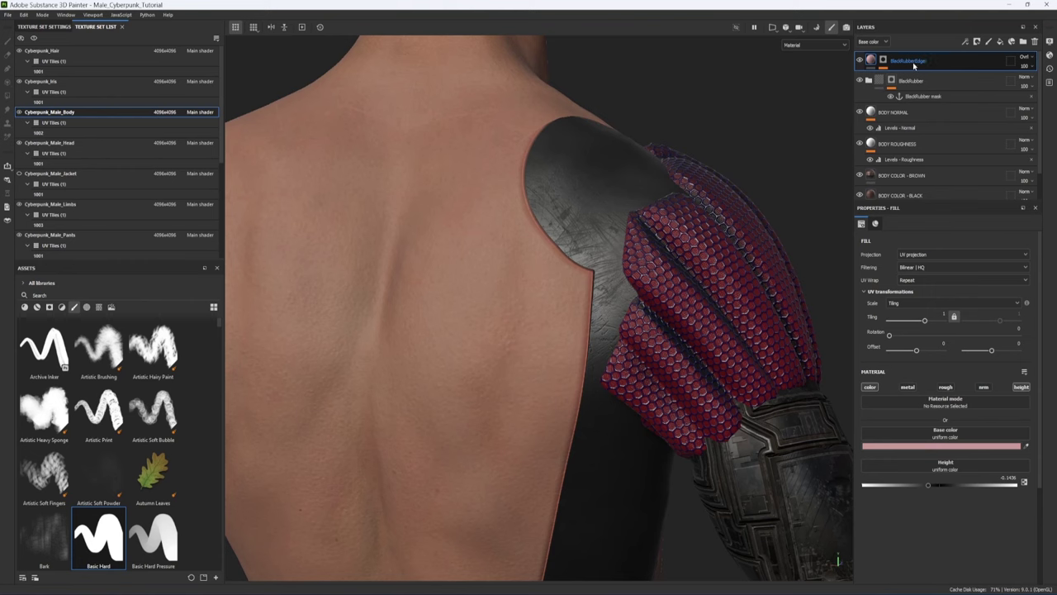
{"action": "key", "text": "ctrl+d"}
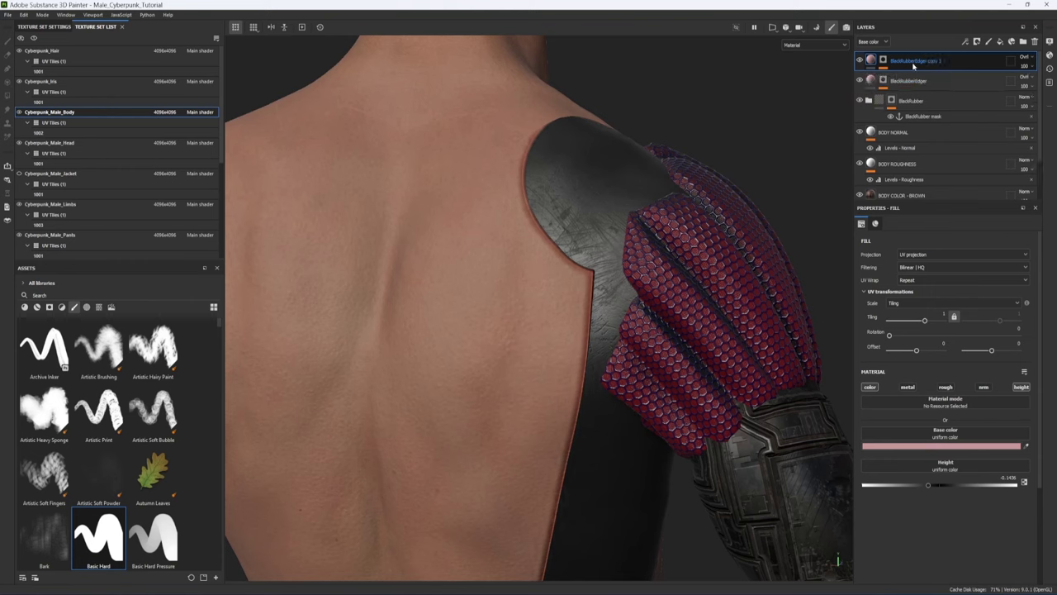
{"action": "double_click", "coordinate": [913, 63]}
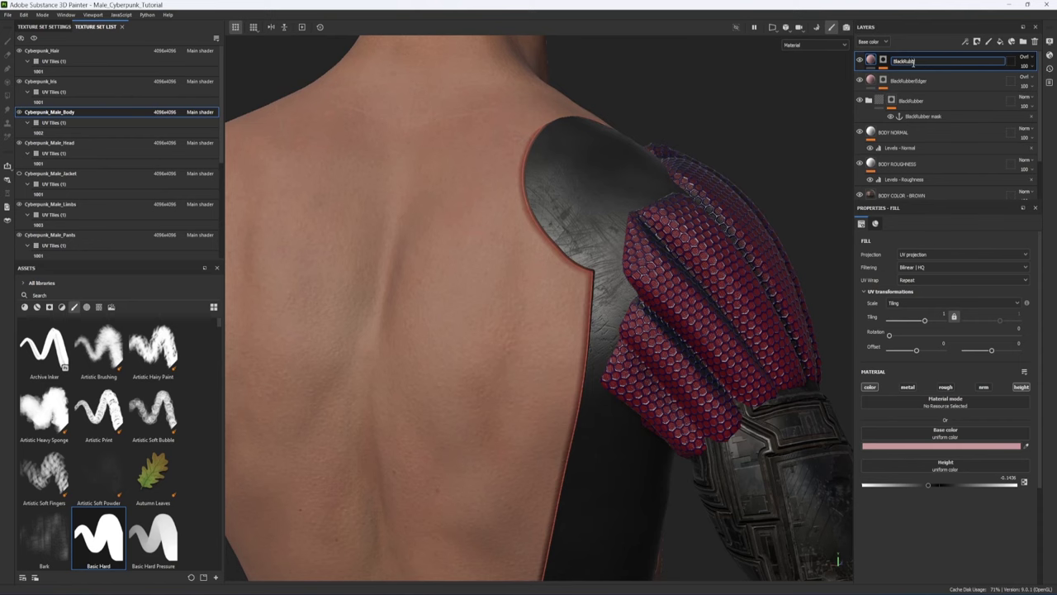
{"action": "type", "text": "BlackRubberInnerEdge"}
{"action": "key", "text": "Return"}
- Reset the Levels in the inner edge layer's mask and raise the input black point to about 0.51, checking the mask and material views
{"action": "left_click", "coordinate": [883, 61], "text": "alt"}
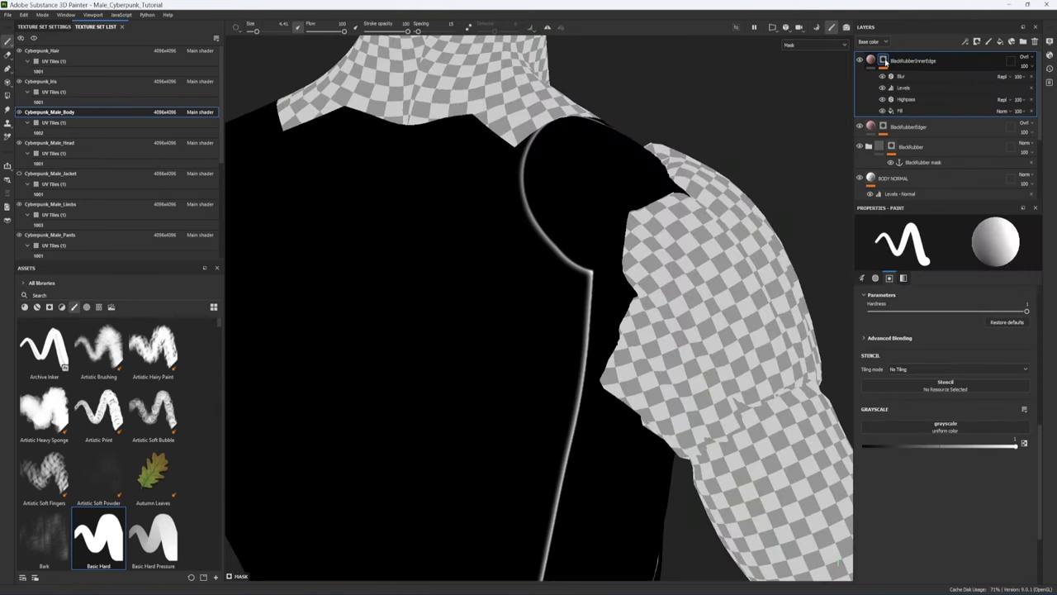
{"action": "scroll", "coordinate": [566, 298], "scroll_direction": "up", "scroll_amount": 5}
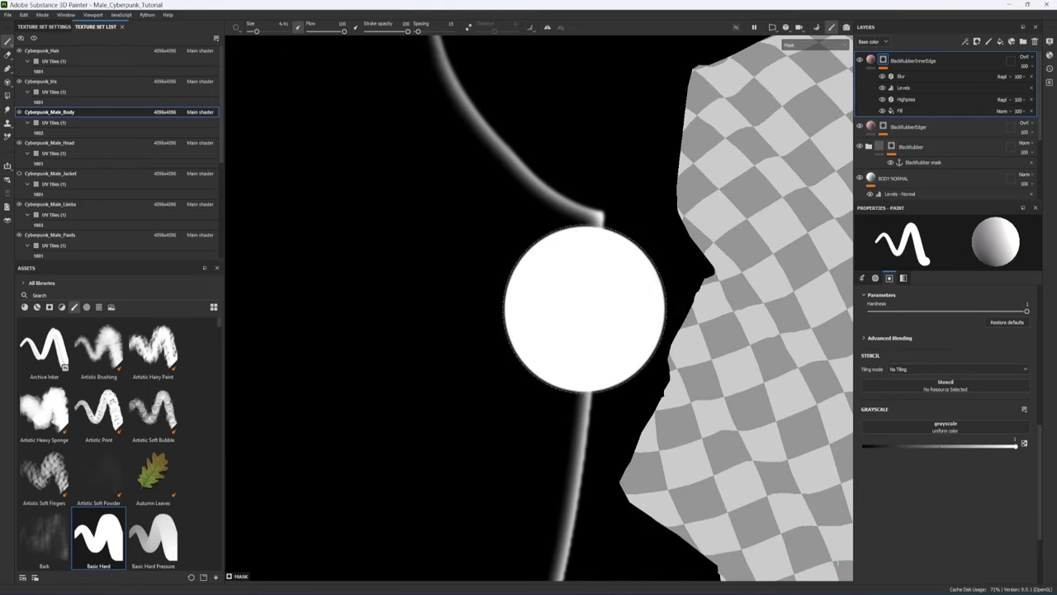
{"action": "mouse_move", "coordinate": [567, 328]}
{"action": "right_mouse_down", "text": "ctrl"}
{"action": "mouse_move", "coordinate": [441, 321]}
{"action": "mouse_move", "coordinate": [460, 337]}
{"action": "right_mouse_up", "text": "ctrl"}
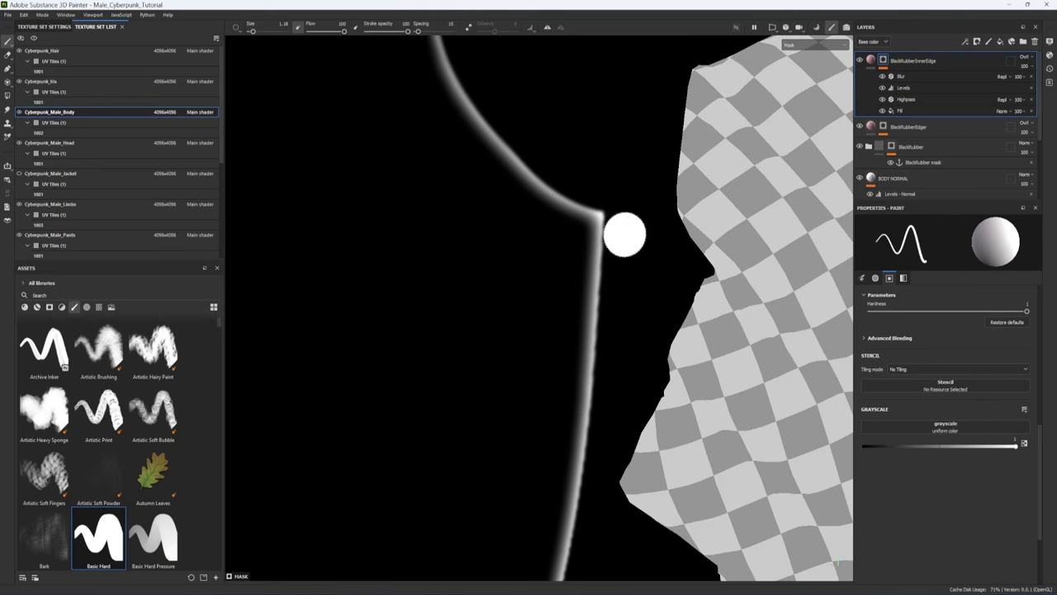
{"action": "left_click", "coordinate": [908, 88]}
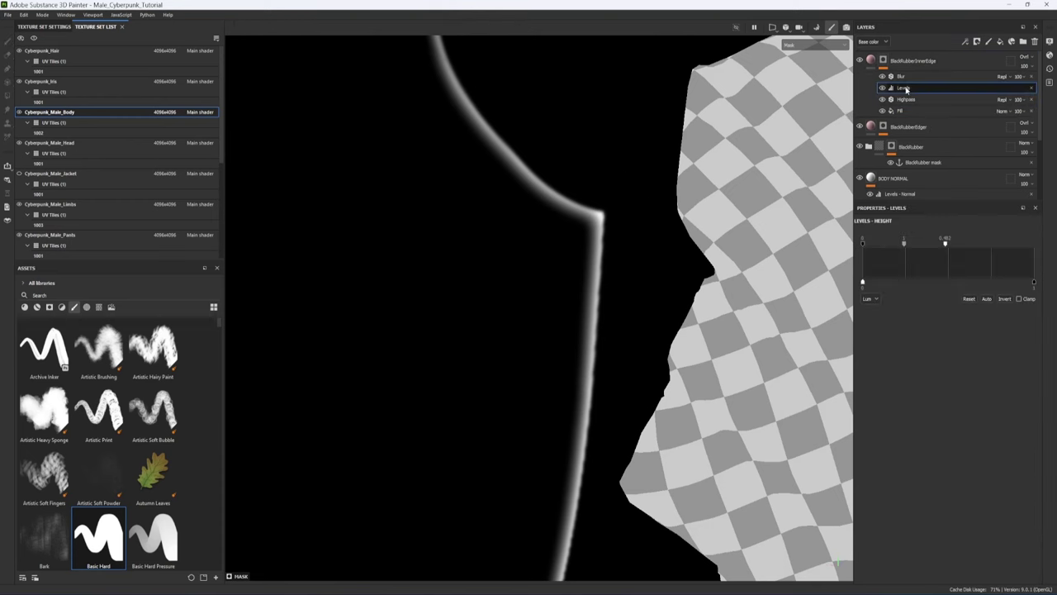
{"action": "left_click", "coordinate": [969, 299]}
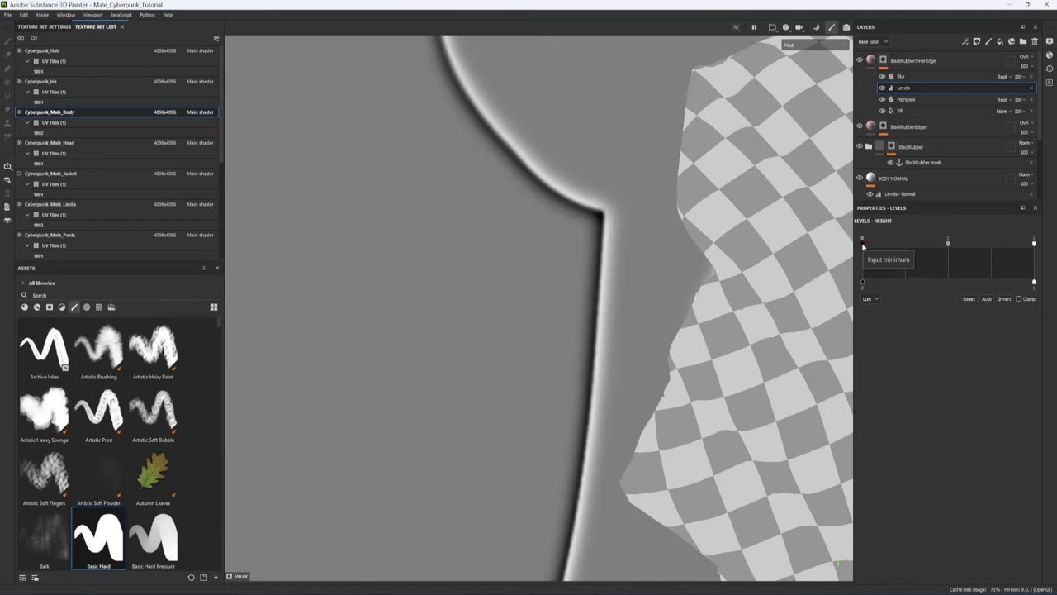
{"action": "left_click_drag", "start_coordinate": [863, 243], "coordinate": [950, 243]}
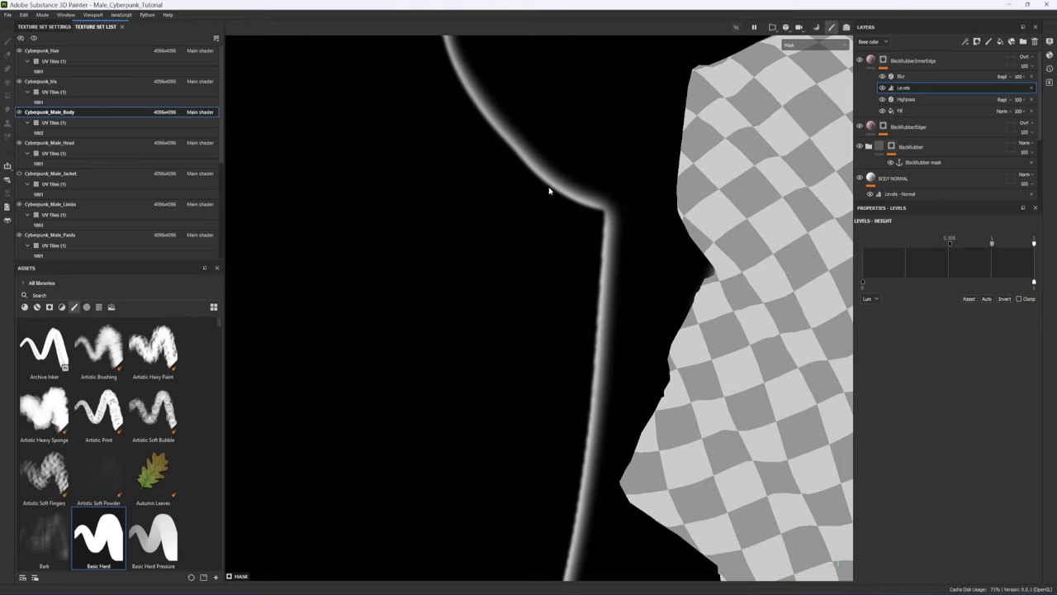
{"action": "key", "text": "m"}
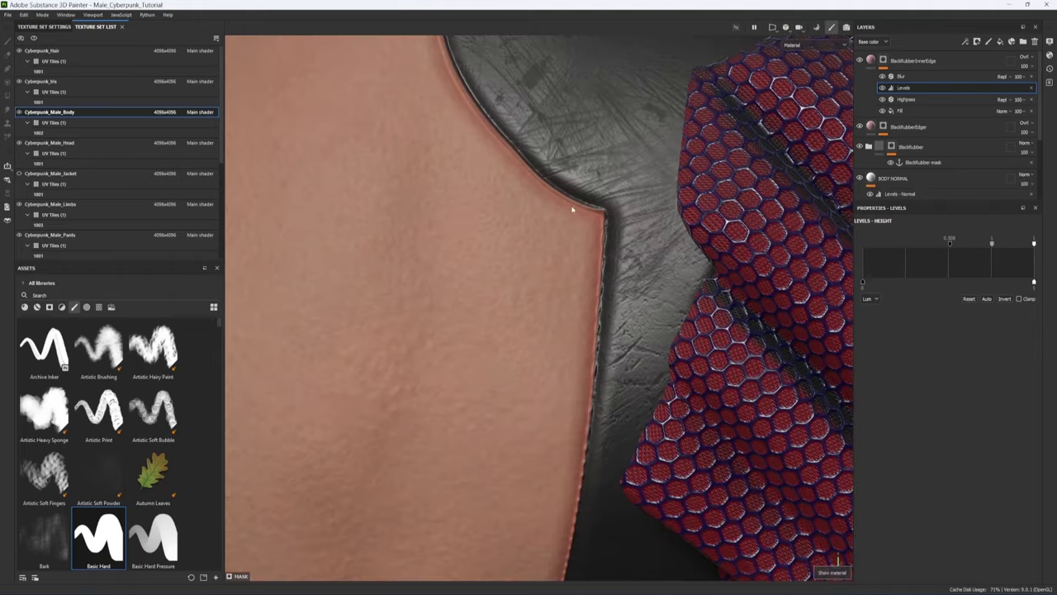
{"action": "left_click_drag", "start_coordinate": [572, 209], "coordinate": [470, 315], "text": "alt"}
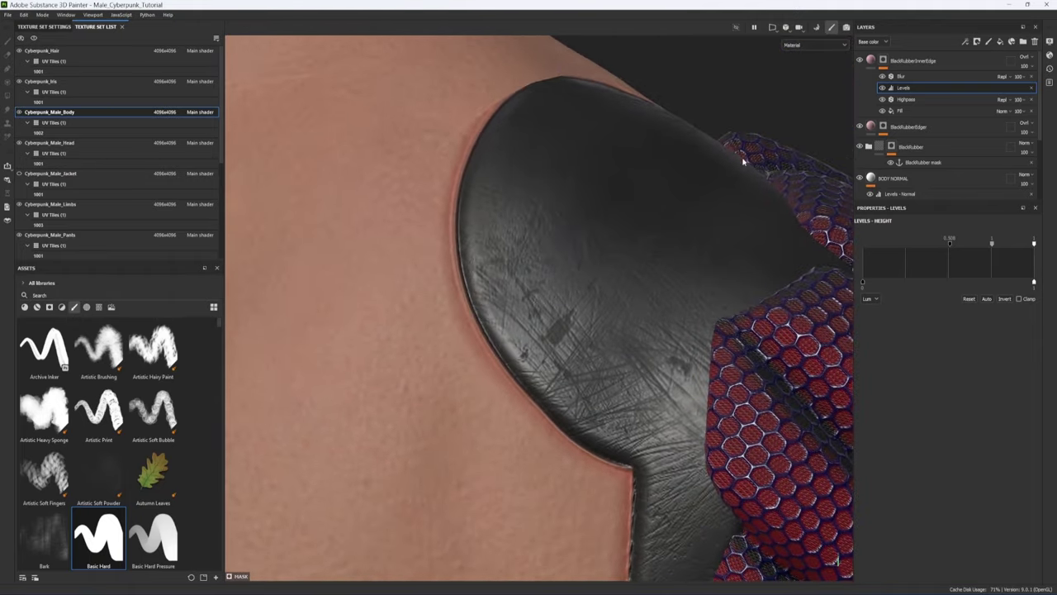
- Set the inner edge layer's base color to white and its base color blend mode to Screen
{"action": "left_click", "coordinate": [913, 60]}
{"action": "left_click", "coordinate": [914, 449]}
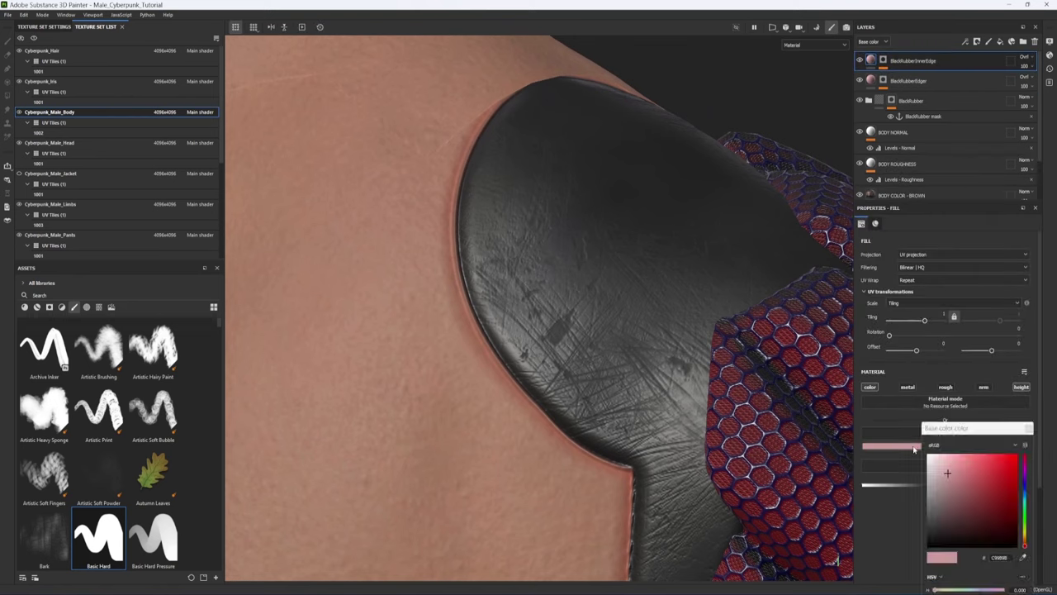
{"action": "left_click_drag", "start_coordinate": [956, 471], "coordinate": [927, 453]}
{"action": "left_click", "coordinate": [1026, 59]}
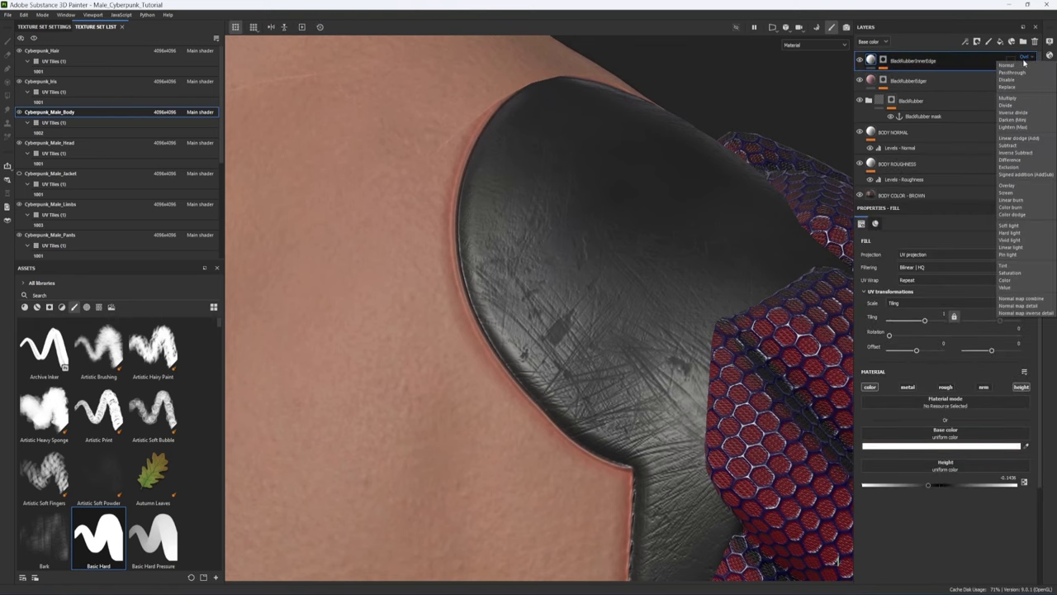
{"action": "left_click", "coordinate": [1007, 193]}
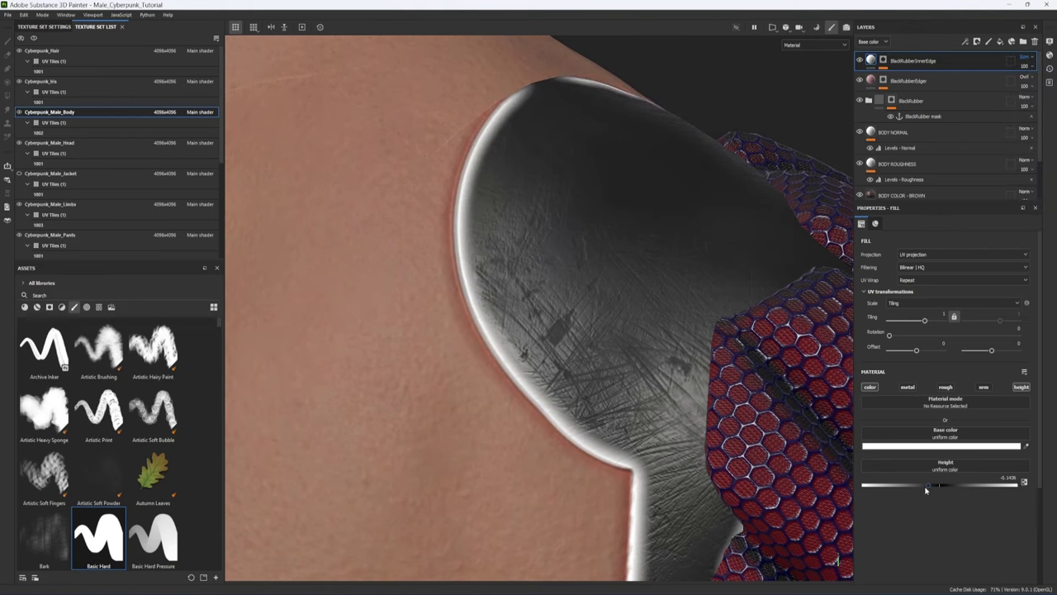
- Disable the inner edge layer's color channel and set its height to about -0.15
{"action": "left_click_drag", "start_coordinate": [932, 485], "coordinate": [947, 486]}
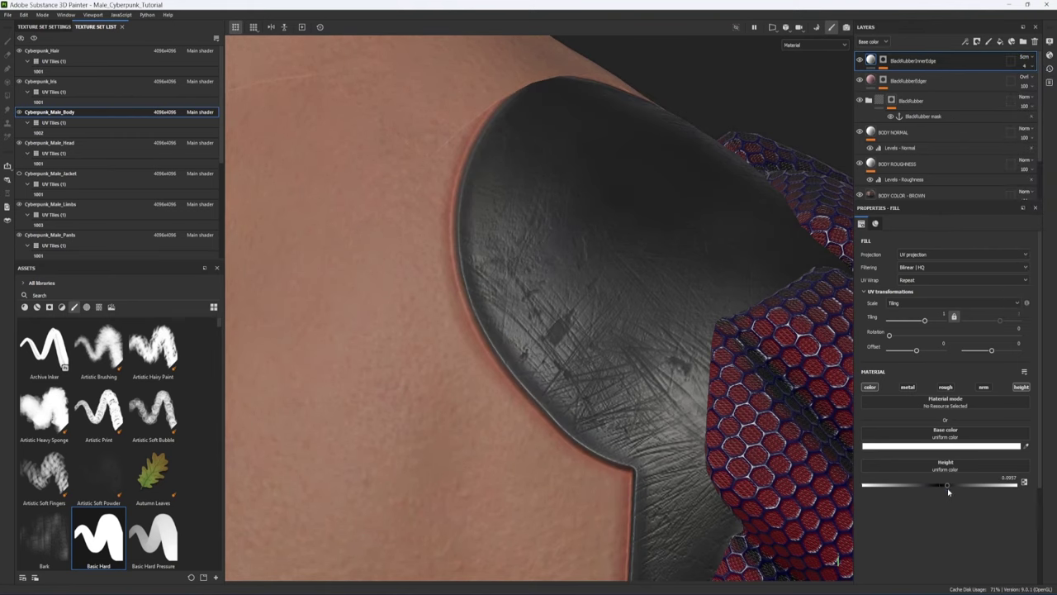
{"action": "left_click_drag", "start_coordinate": [948, 488], "coordinate": [936, 487]}
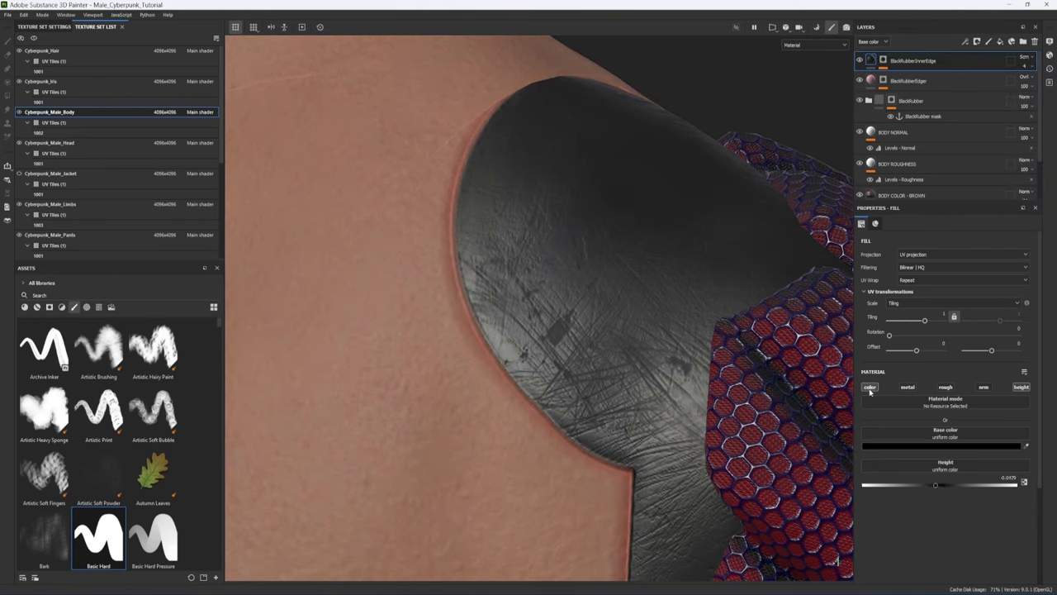
{"action": "left_click", "coordinate": [870, 387]}
{"action": "left_click_drag", "start_coordinate": [936, 455], "coordinate": [928, 453]}
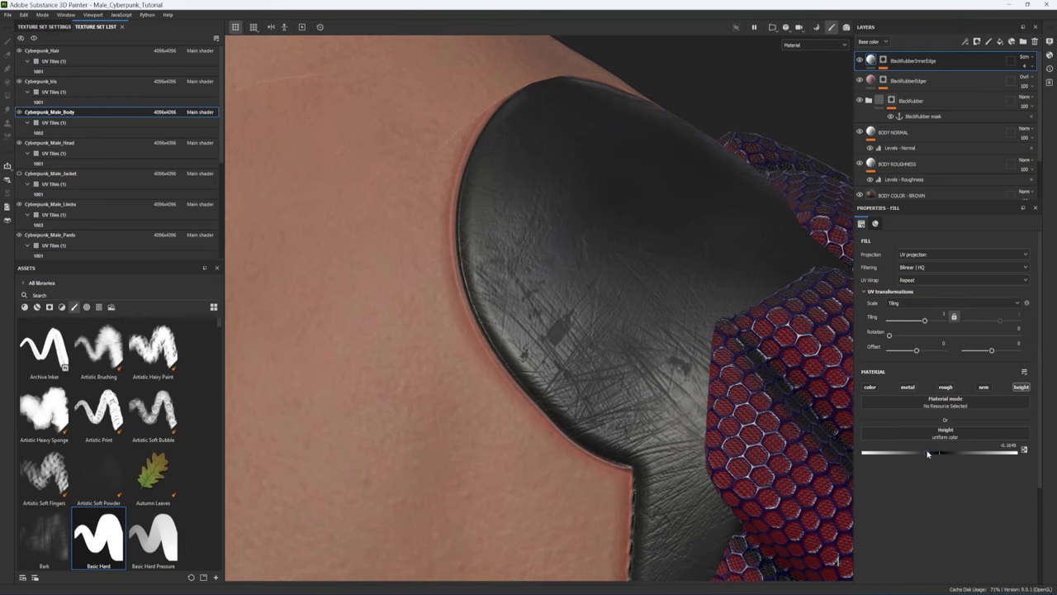
- Add a paint layer named BlackRubberDetails above the inner edge layer
{"action": "scroll", "coordinate": [590, 329], "scroll_direction": "down", "scroll_amount": 3}
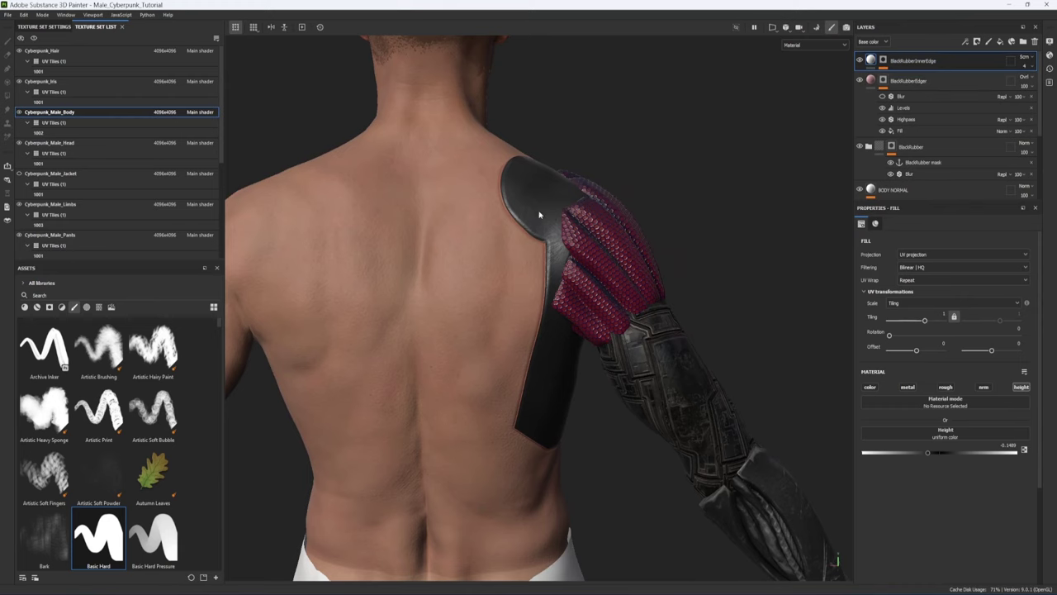
{"action": "middle_click_drag", "start_coordinate": [539, 214], "coordinate": [559, 175], "text": "alt"}
{"action": "left_click_drag", "start_coordinate": [559, 175], "coordinate": [484, 154], "text": "alt"}
{"action": "scroll", "coordinate": [560, 246], "scroll_direction": "up", "scroll_amount": 3}
{"action": "middle_click_drag", "start_coordinate": [657, 380], "coordinate": [601, 289], "text": "alt"}
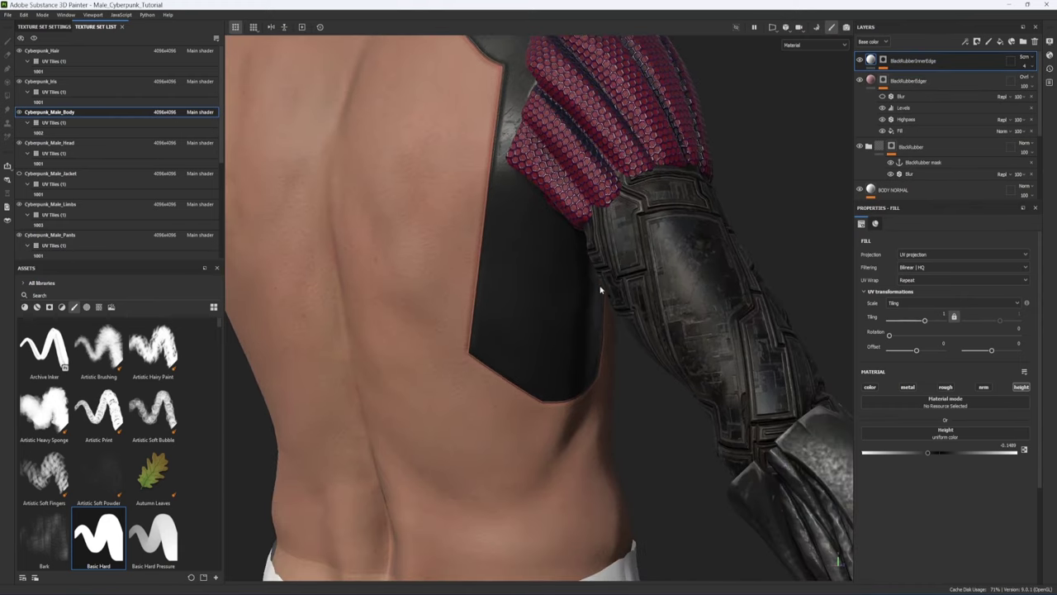
{"action": "left_click_drag", "start_coordinate": [600, 289], "coordinate": [648, 247], "text": "alt"}
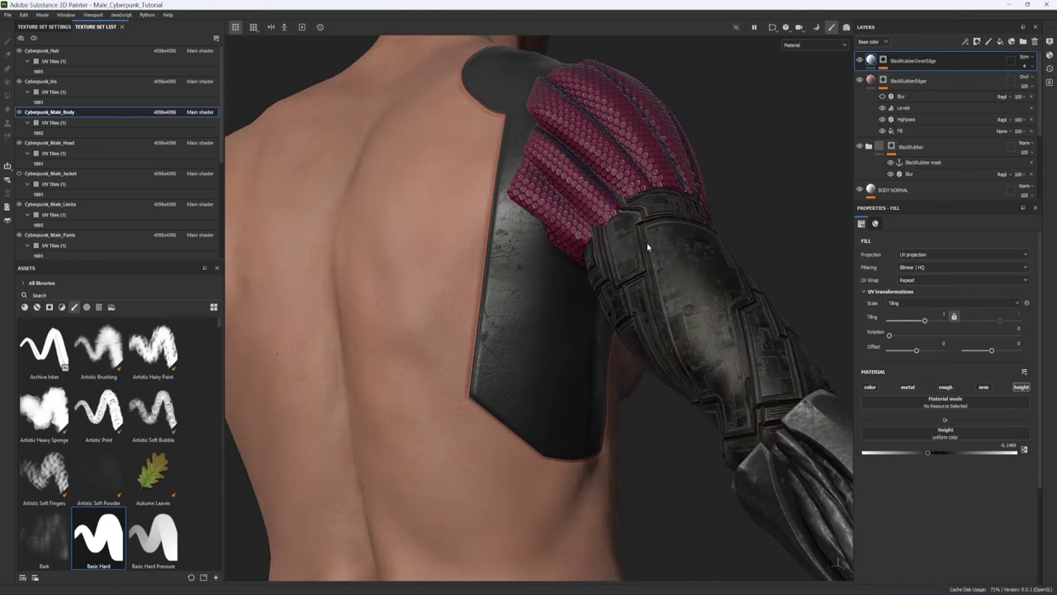
{"action": "left_click", "coordinate": [989, 42]}
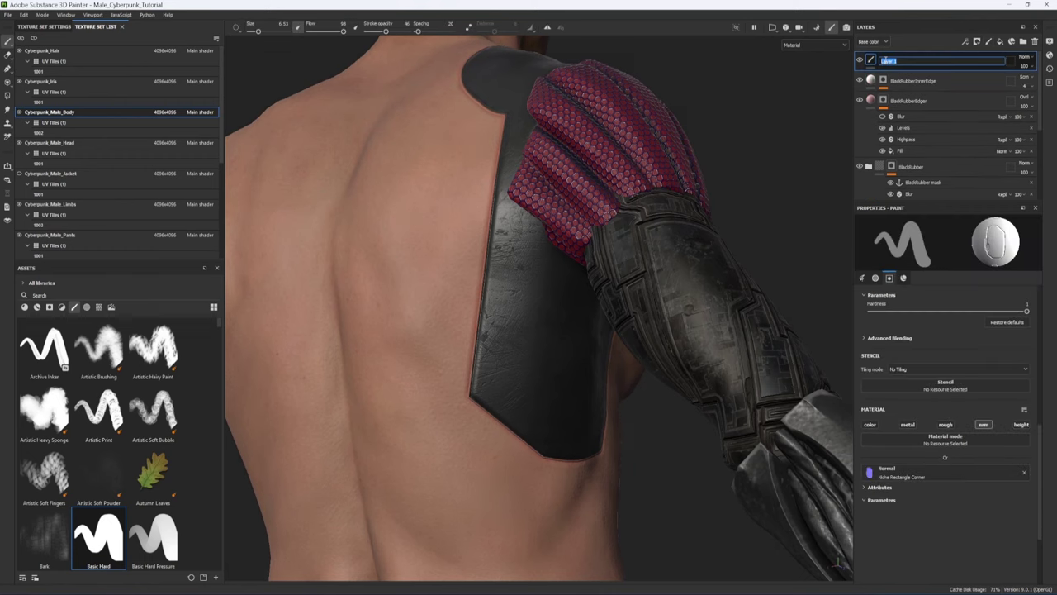
{"action": "type", "text": "BlackRub"}
{"action": "type", "text": "berDetails"}
{"action": "key", "text": "Return"}
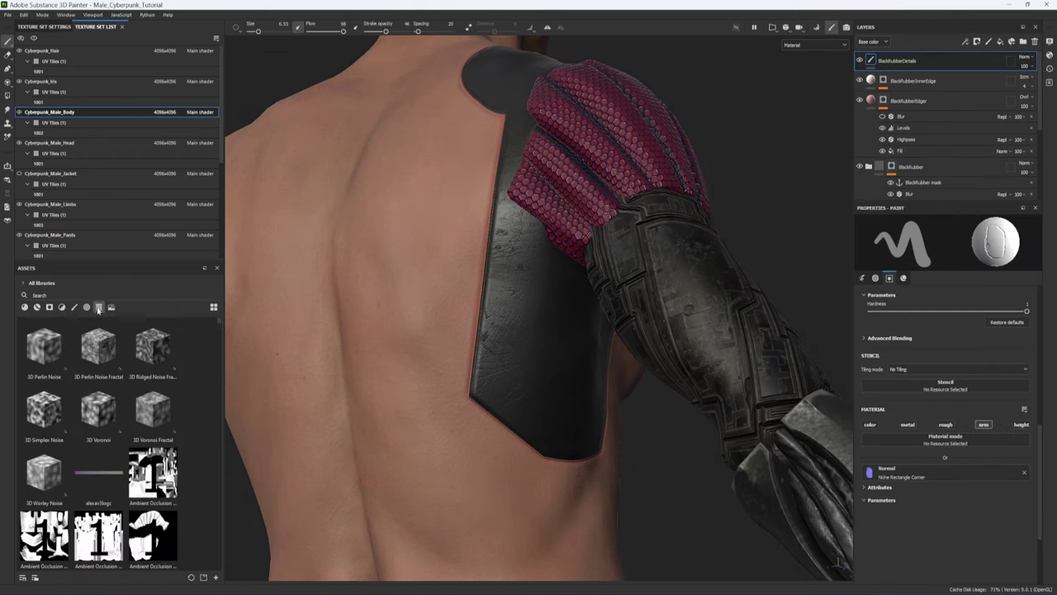
- Search the texture assets for "normal" and load Circle Button Steps as the brush's normal map
{"action": "left_click", "coordinate": [98, 307]}
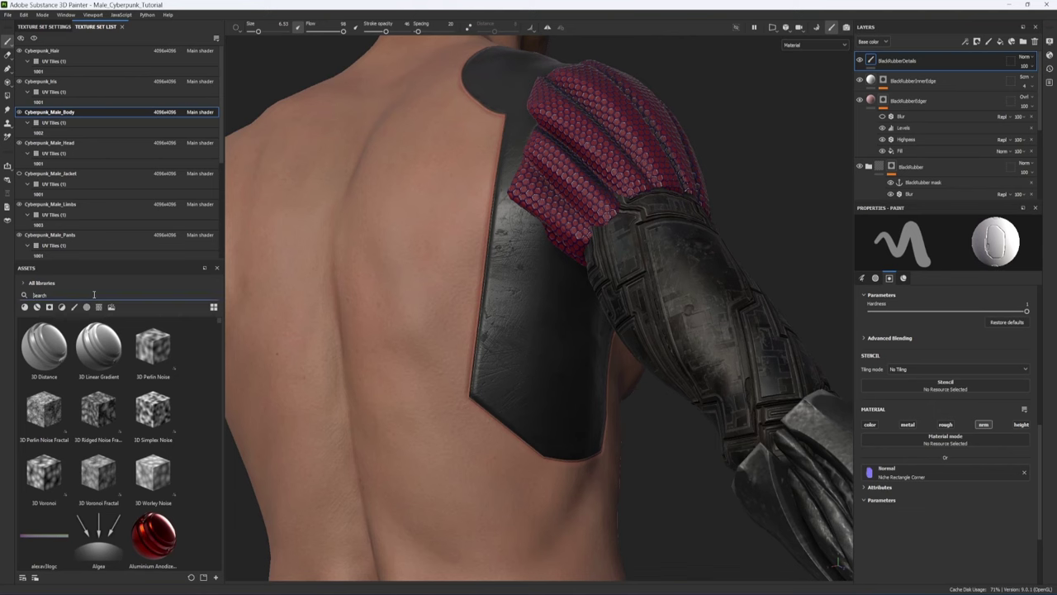
{"action": "type", "text": "normal"}
{"action": "scroll", "coordinate": [87, 446], "scroll_direction": "down", "scroll_amount": 4}
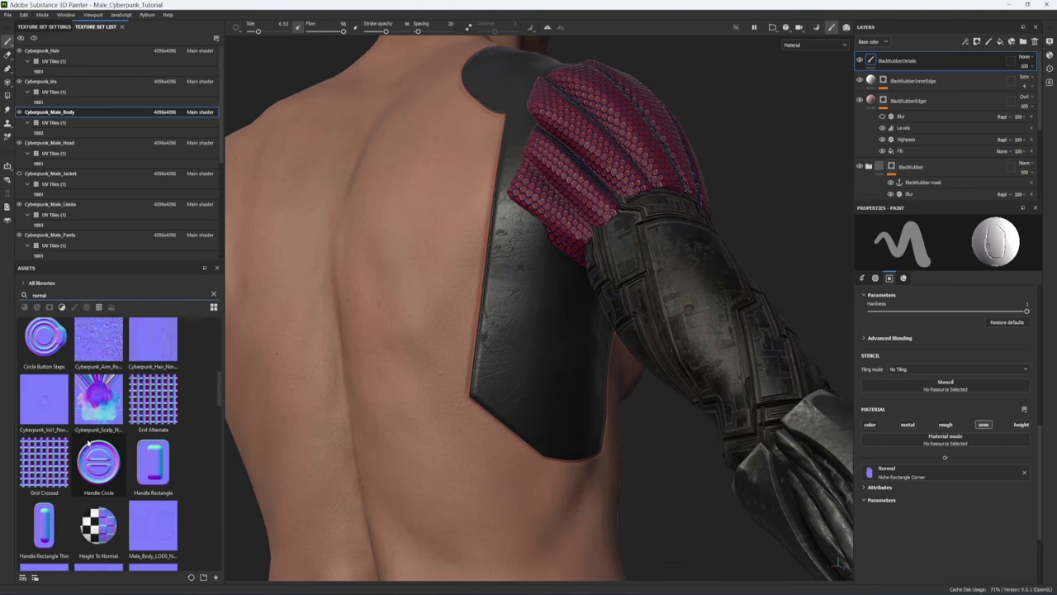
{"action": "left_click", "coordinate": [46, 340]}
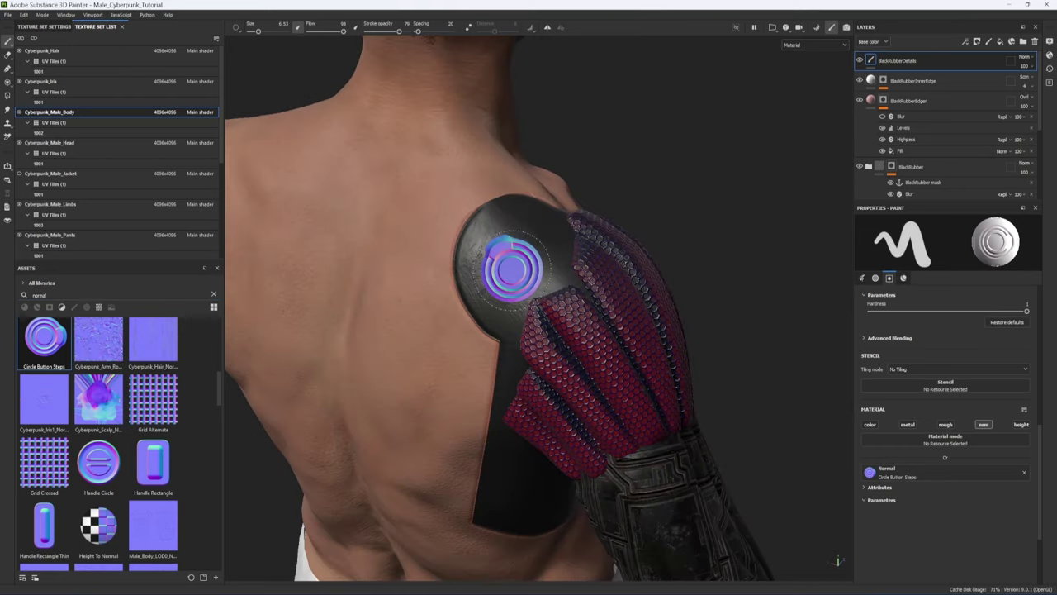
- Stamp the Circle Button Steps detail onto the round shoulder part of the rubber with a brush size of about 14.5
{"action": "mouse_move", "coordinate": [518, 273]}
{"action": "left_mouse_down", "text": "alt"}
{"action": "mouse_move", "coordinate": [468, 317]}
{"action": "mouse_move", "coordinate": [529, 273]}
{"action": "left_mouse_up", "text": "alt"}
{"action": "right_click_drag", "start_coordinate": [530, 271], "coordinate": [588, 271], "text": "ctrl"}
{"action": "left_click", "coordinate": [533, 258]}
{"action": "left_click_drag", "start_coordinate": [619, 359], "coordinate": [501, 247], "text": "alt"}
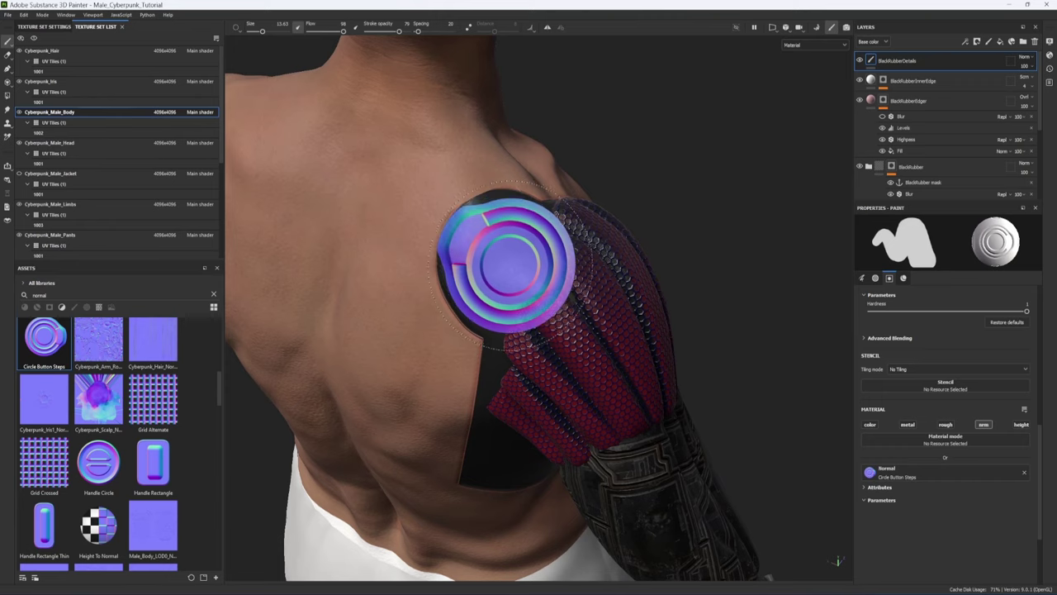
{"action": "left_click_drag", "start_coordinate": [534, 324], "coordinate": [520, 295], "text": "alt"}
{"action": "mouse_move", "coordinate": [519, 269]}
{"action": "right_mouse_down", "text": "ctrl"}
{"action": "mouse_move", "coordinate": [510, 275]}
{"action": "mouse_move", "coordinate": [533, 272]}
{"action": "mouse_move", "coordinate": [528, 253]}
{"action": "right_mouse_up", "text": "ctrl"}
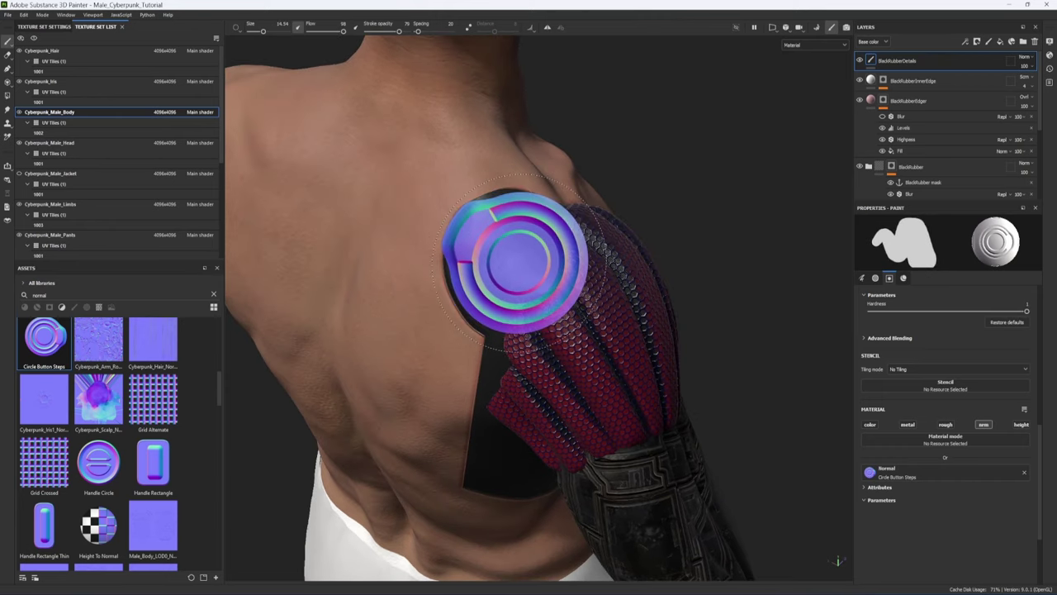
{"action": "left_click", "coordinate": [508, 256]}
- Load Screw Slotted Tamper Proof Hexagon from the normal textures as the brush's normal map
{"action": "left_click_drag", "start_coordinate": [508, 256], "coordinate": [413, 248], "text": "alt"}
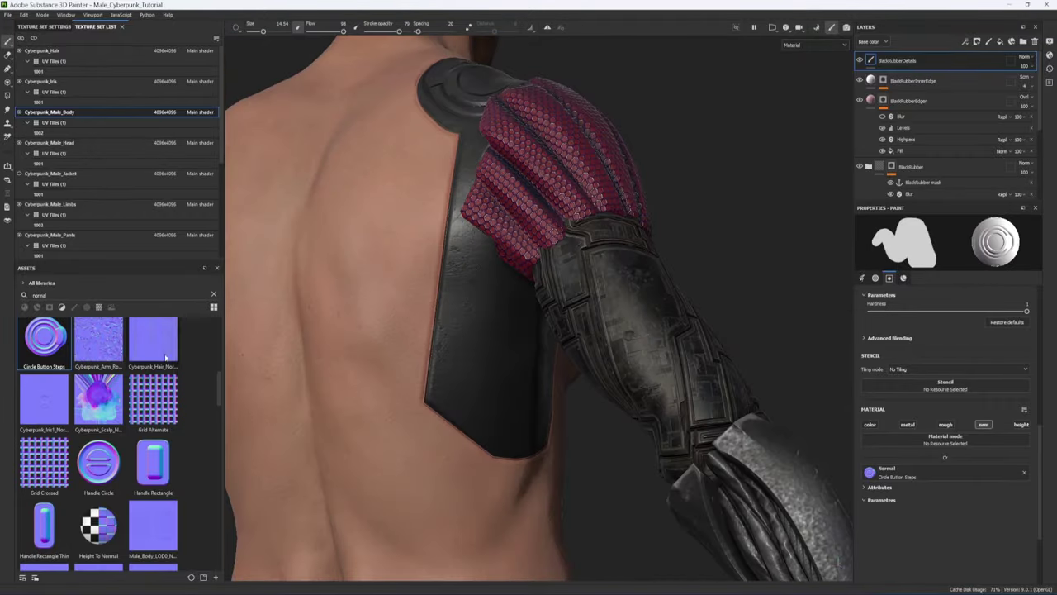
{"action": "scroll", "coordinate": [104, 465], "scroll_direction": "down", "scroll_amount": 8}
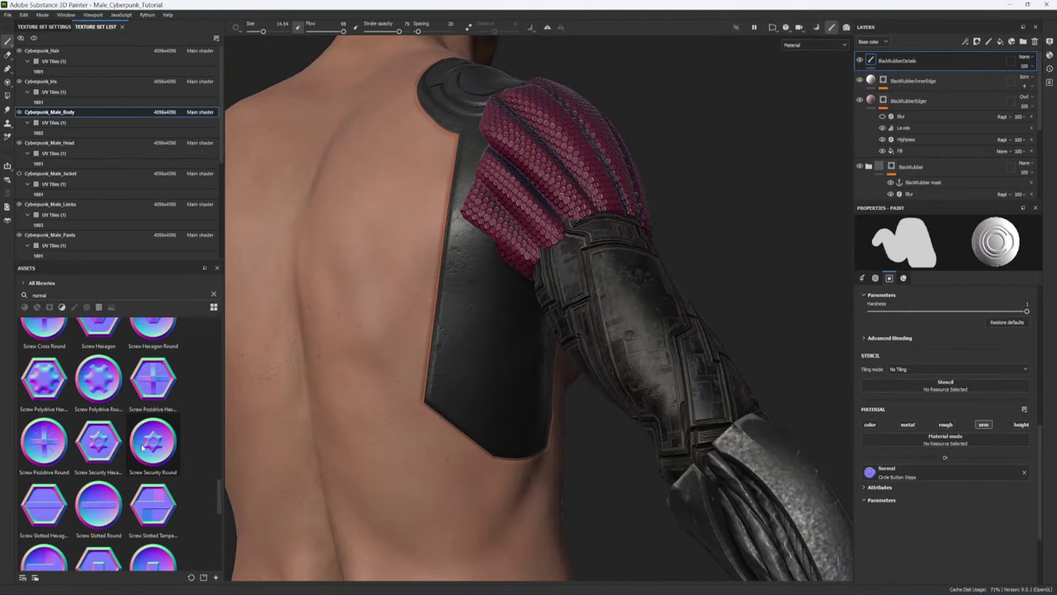
{"action": "left_click_drag", "start_coordinate": [153, 504], "coordinate": [929, 468]}
{"action": "scroll", "coordinate": [496, 463], "scroll_direction": "up", "scroll_amount": 3}
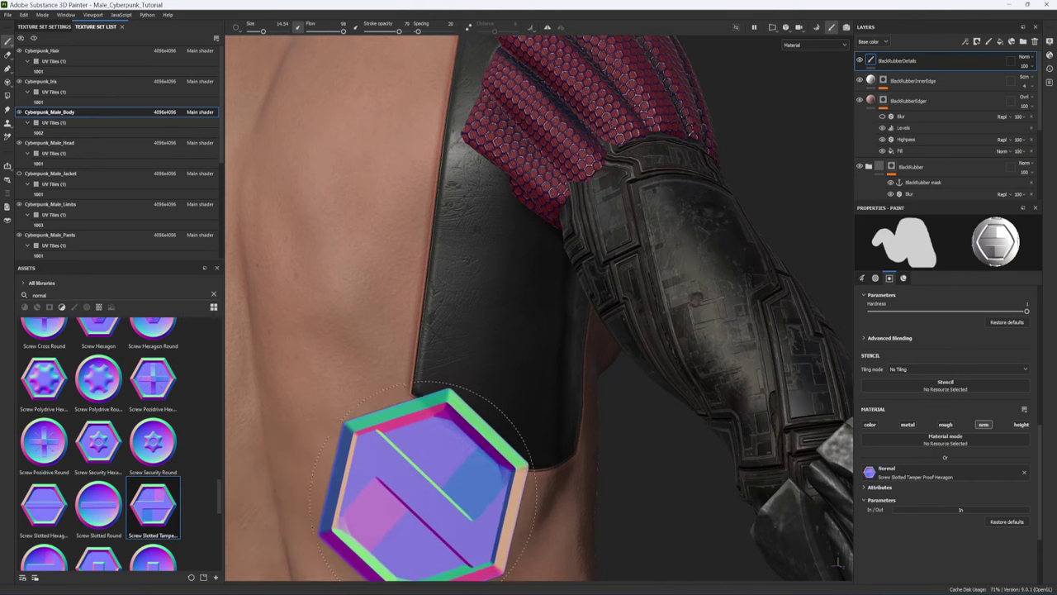
- Stamp the slotted hexagon across the lower corner of the back rubber, overlapping the skin
{"action": "left_click", "coordinate": [423, 496]}
{"action": "left_click_drag", "start_coordinate": [423, 496], "coordinate": [432, 471], "text": "alt"}
{"action": "key", "text": "ctrl+z"}
{"action": "left_click", "coordinate": [436, 446]}
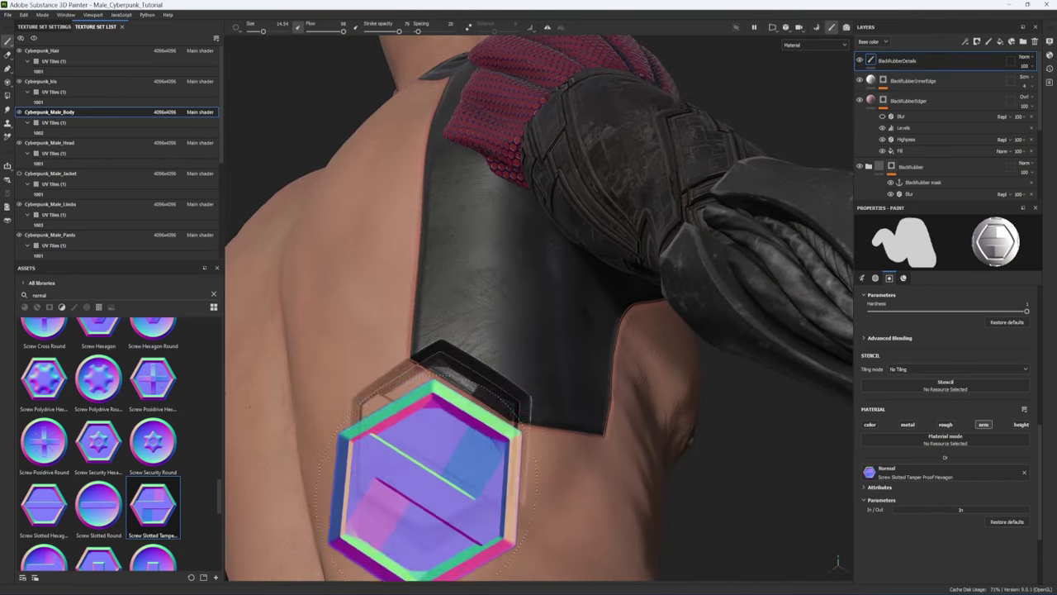
{"action": "left_click_drag", "start_coordinate": [318, 504], "coordinate": [379, 448], "text": "alt"}
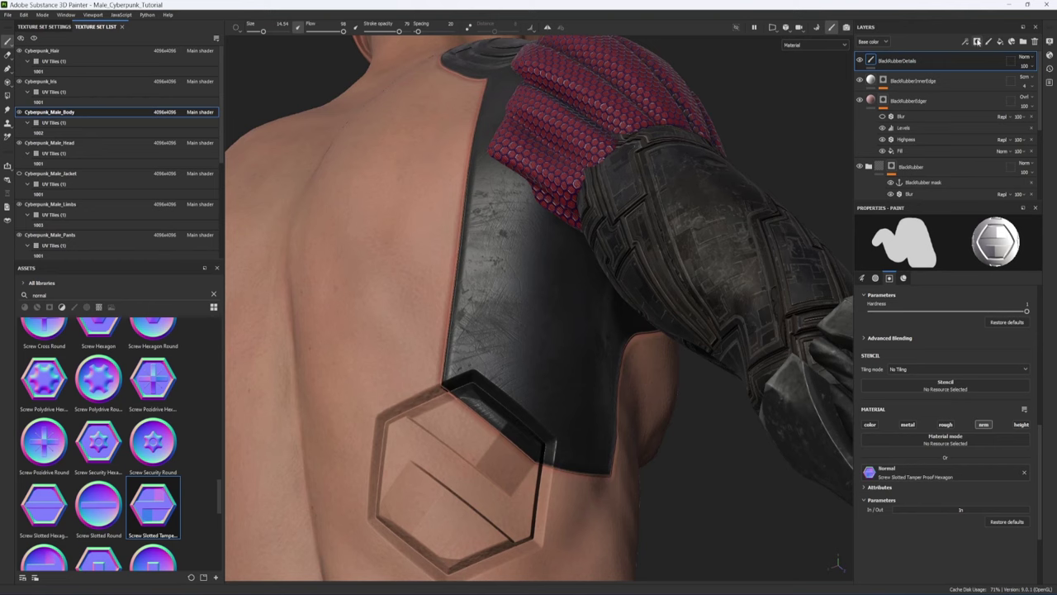
- Add a black mask with a fill effect to the BlackRubberDetails layer
{"action": "left_click", "coordinate": [977, 41]}
{"action": "left_click", "coordinate": [982, 63]}
{"action": "left_click", "coordinate": [966, 42]}
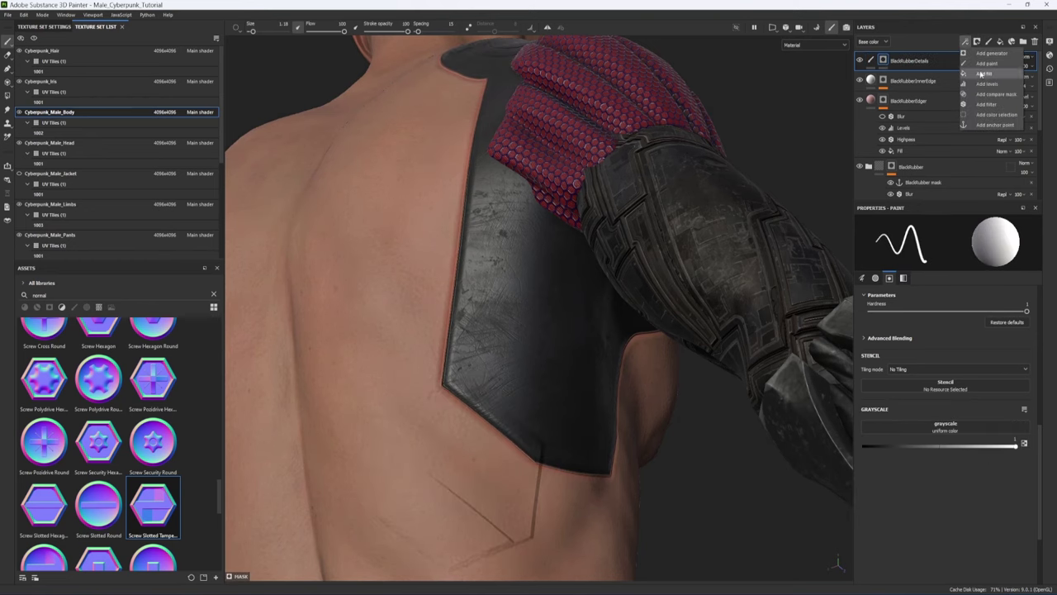
{"action": "left_click", "coordinate": [983, 73]}
- Use the BlackRubber mask anchor point as the mask fill's grayscale source to confine the details to the rubber
{"action": "left_click", "coordinate": [942, 389]}
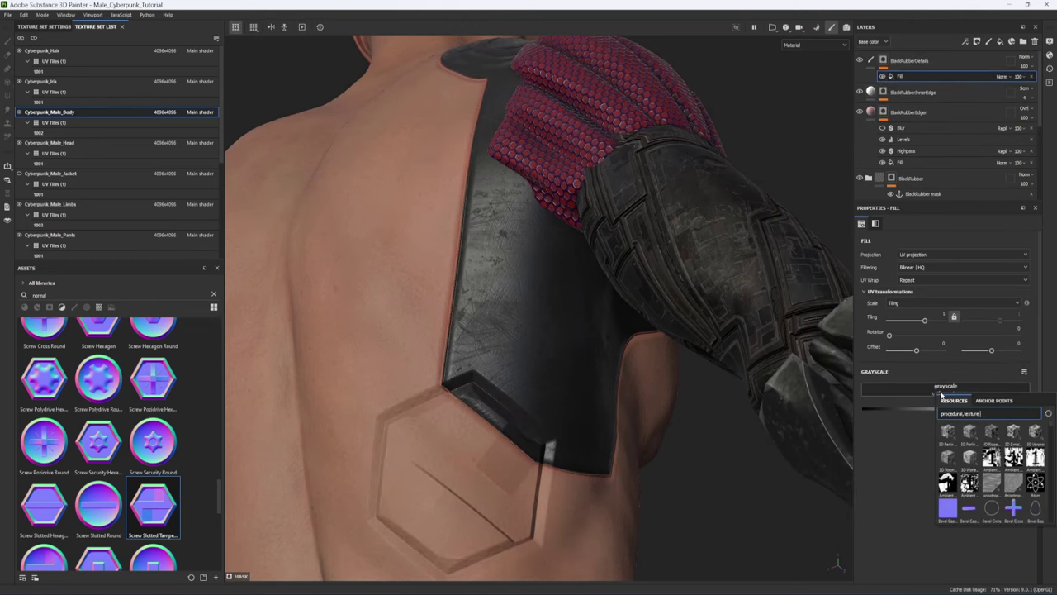
{"action": "left_click", "coordinate": [983, 402]}
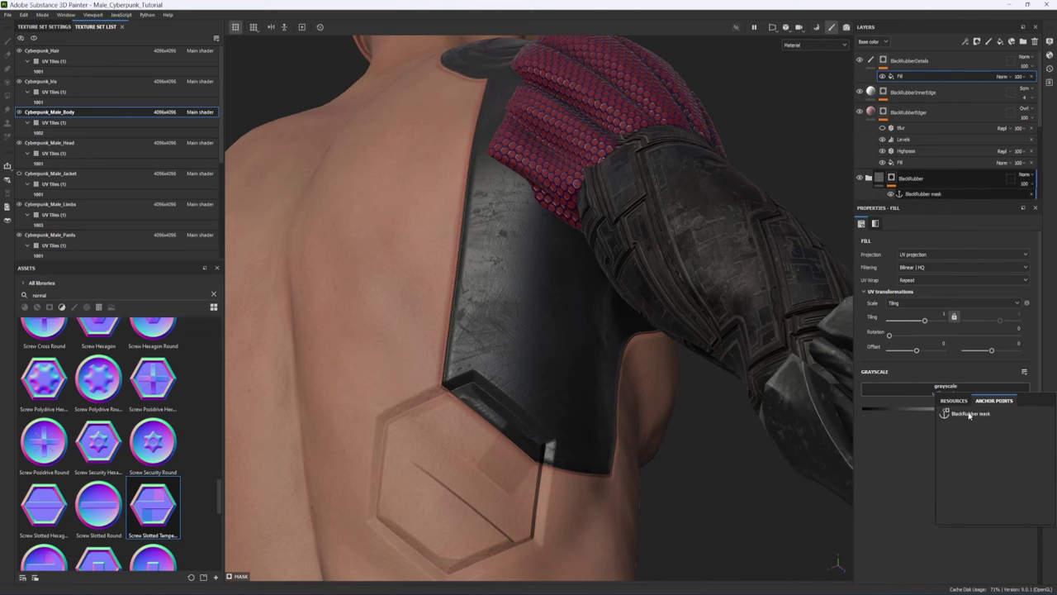
{"action": "left_click", "coordinate": [969, 414]}
{"action": "left_click_drag", "start_coordinate": [615, 506], "coordinate": [510, 481], "text": "alt"}
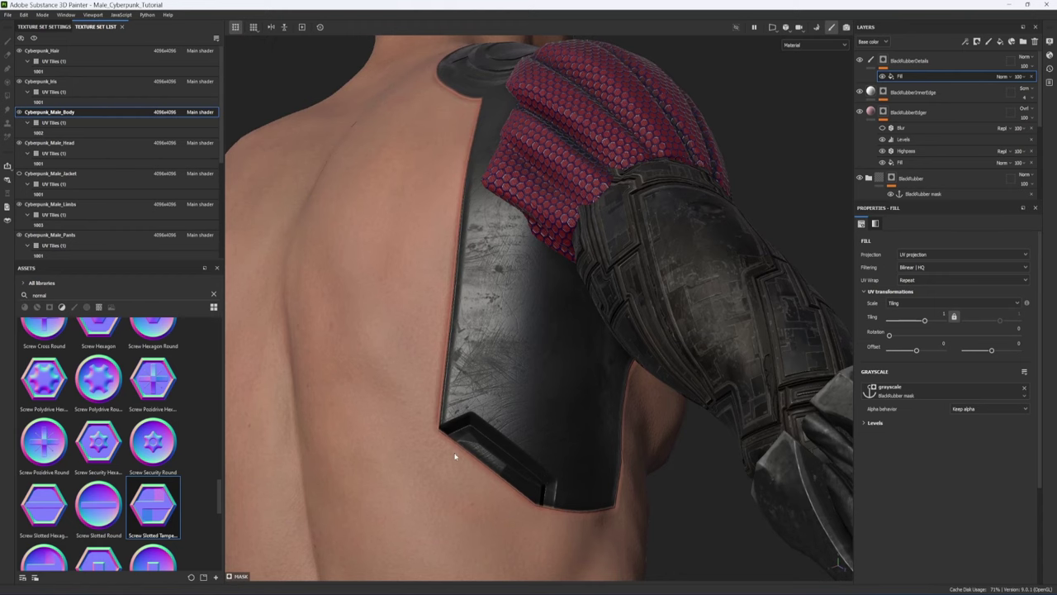
{"action": "left_click_drag", "start_coordinate": [455, 456], "coordinate": [430, 511], "text": "alt"}
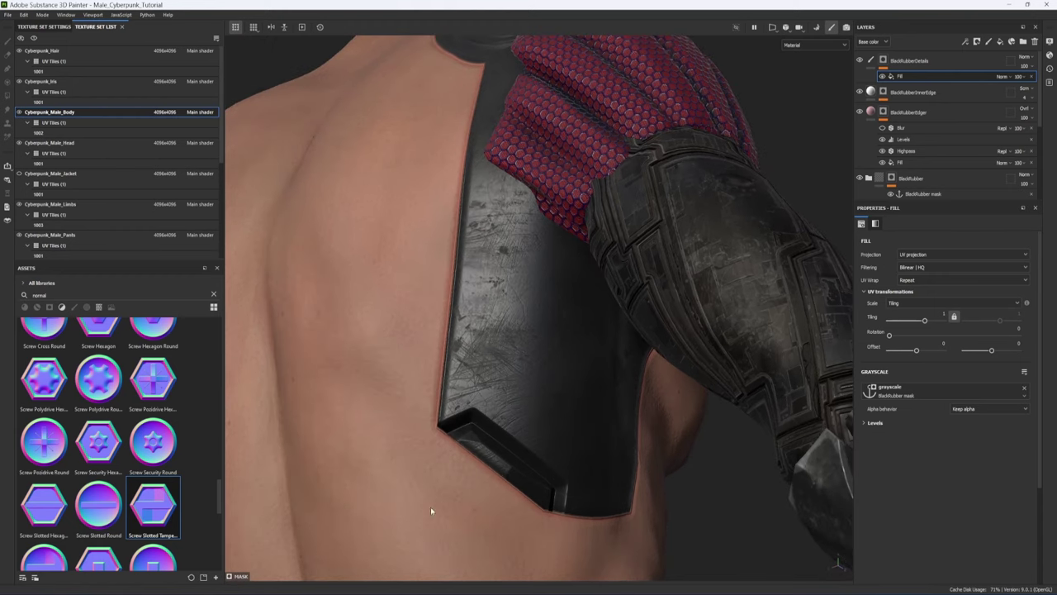
- Return to painting on BlackRubberDetails and stamp the slotted hexagon over the angled rubber corner beside the chest
{"action": "left_click", "coordinate": [882, 61]}
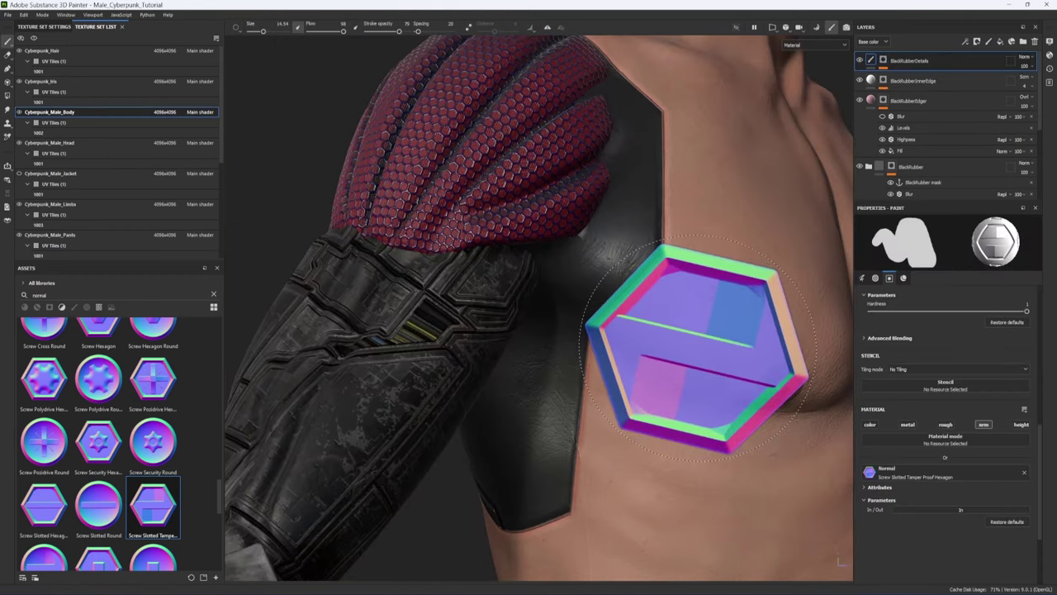
{"action": "left_click_drag", "start_coordinate": [725, 389], "coordinate": [779, 359], "text": "alt"}
{"action": "scroll", "coordinate": [735, 342], "scroll_direction": "up", "scroll_amount": 5}
{"action": "middle_click_drag", "start_coordinate": [725, 331], "coordinate": [735, 401], "text": "alt"}
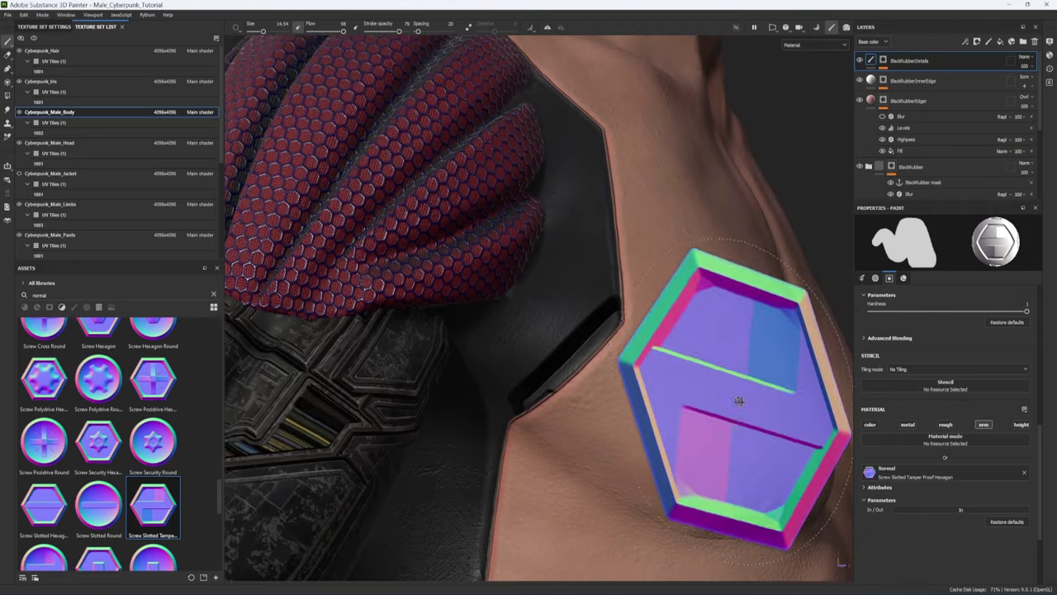
{"action": "left_click_drag", "start_coordinate": [735, 401], "coordinate": [687, 373], "text": "alt"}
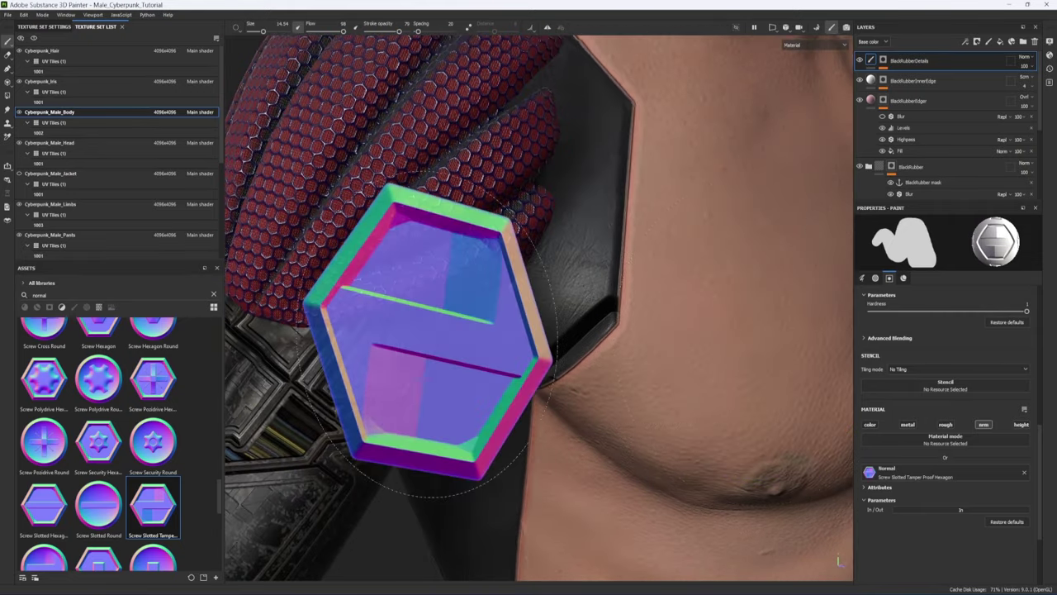
- Load Bevel Capsule Half as the brush's normal map with capsule length about 0.29 and bevel thickness 0.44
{"action": "scroll", "coordinate": [100, 355], "scroll_direction": "up", "scroll_amount": 10}
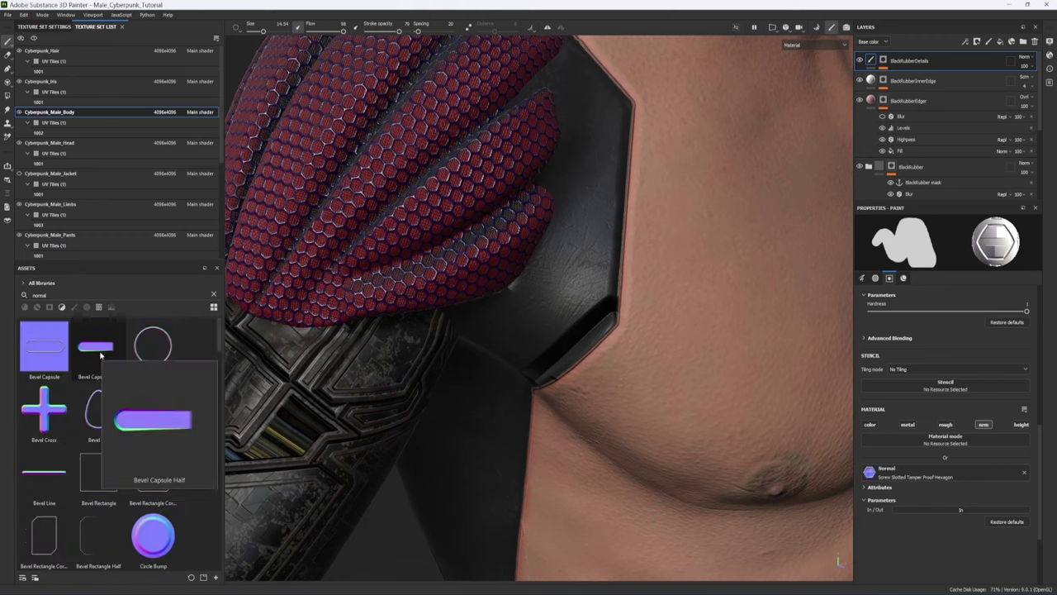
{"action": "left_click", "coordinate": [97, 349]}
{"action": "left_click_drag", "start_coordinate": [252, 468], "coordinate": [876, 472]}
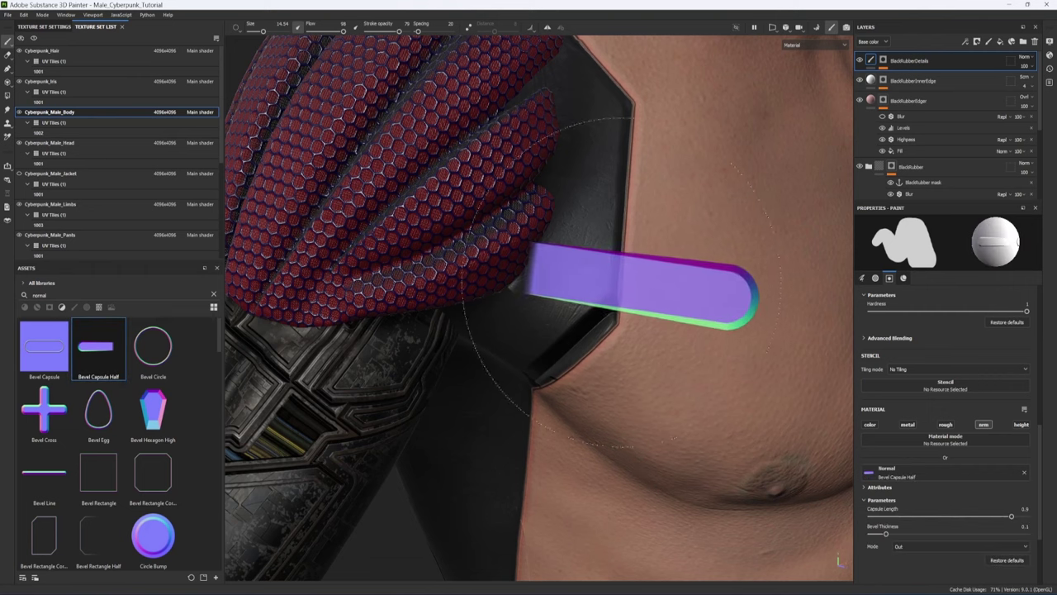
{"action": "left_click_drag", "start_coordinate": [940, 521], "coordinate": [915, 517]}
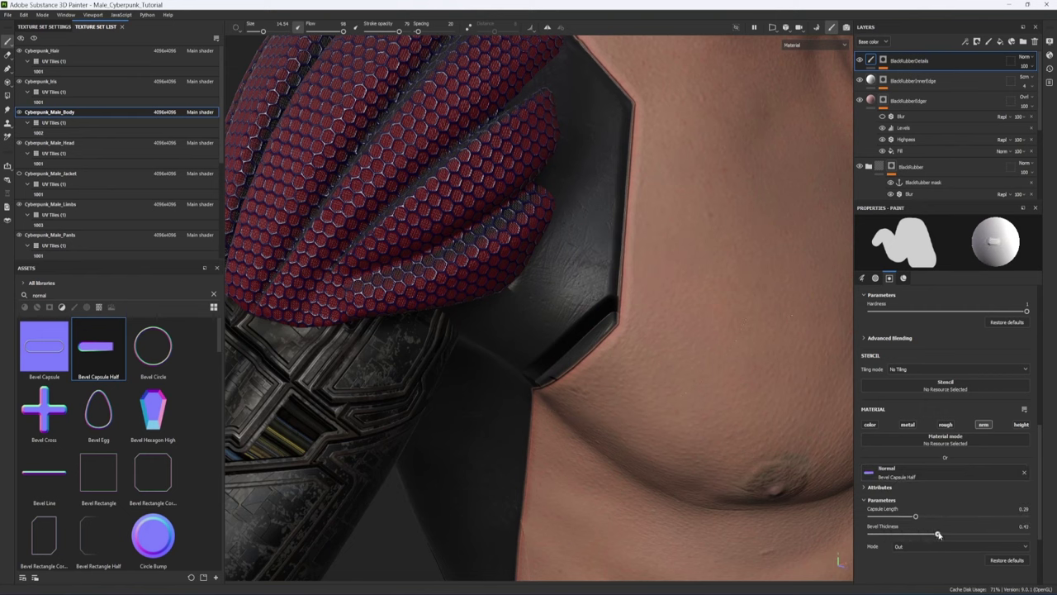
{"action": "left_click_drag", "start_coordinate": [938, 534], "coordinate": [939, 533]}
- Try a half-capsule stamp on the chest rubber and undo it
{"action": "left_click", "coordinate": [584, 252]}
{"action": "left_click_drag", "start_coordinate": [584, 252], "coordinate": [641, 345], "text": "alt"}
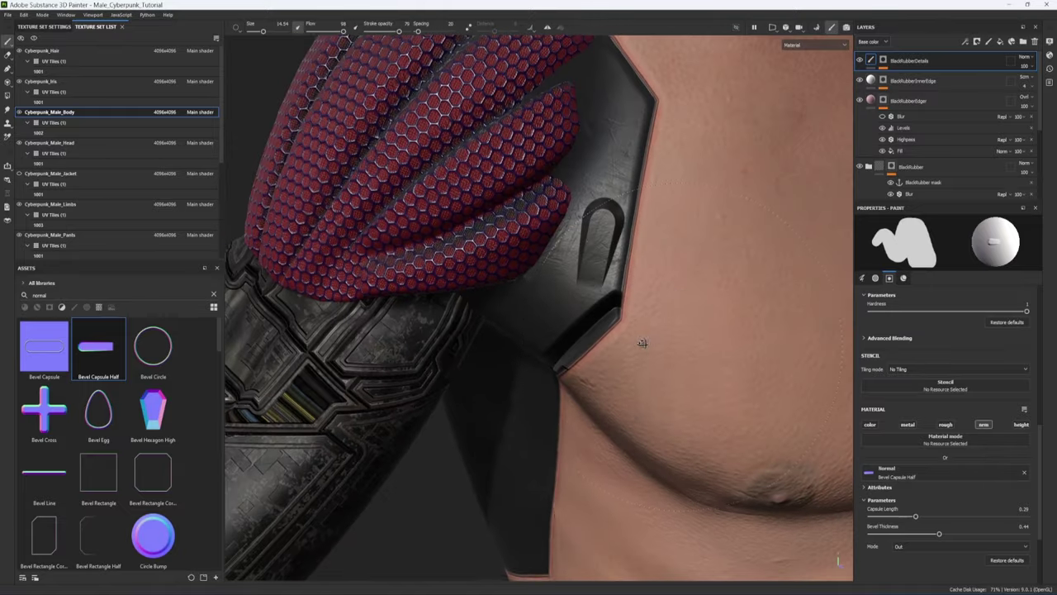
{"action": "key", "text": "ctrl+z"}
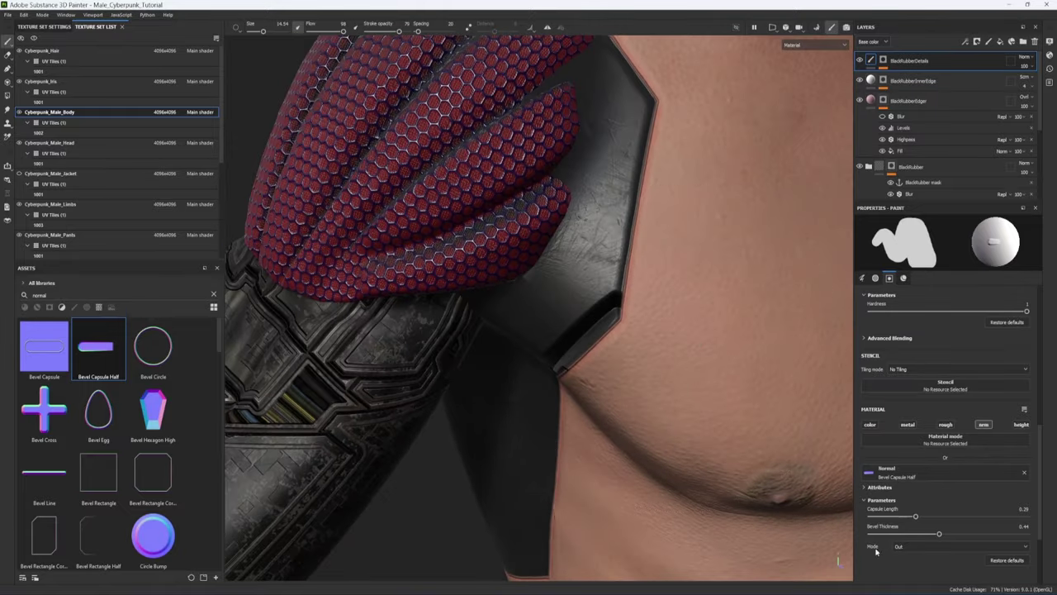
- Set the capsule mode to In and stamp it against the chest rubber's edge with a brush size of about 10.3
{"action": "left_click", "coordinate": [899, 547]}
{"action": "left_click", "coordinate": [900, 565]}
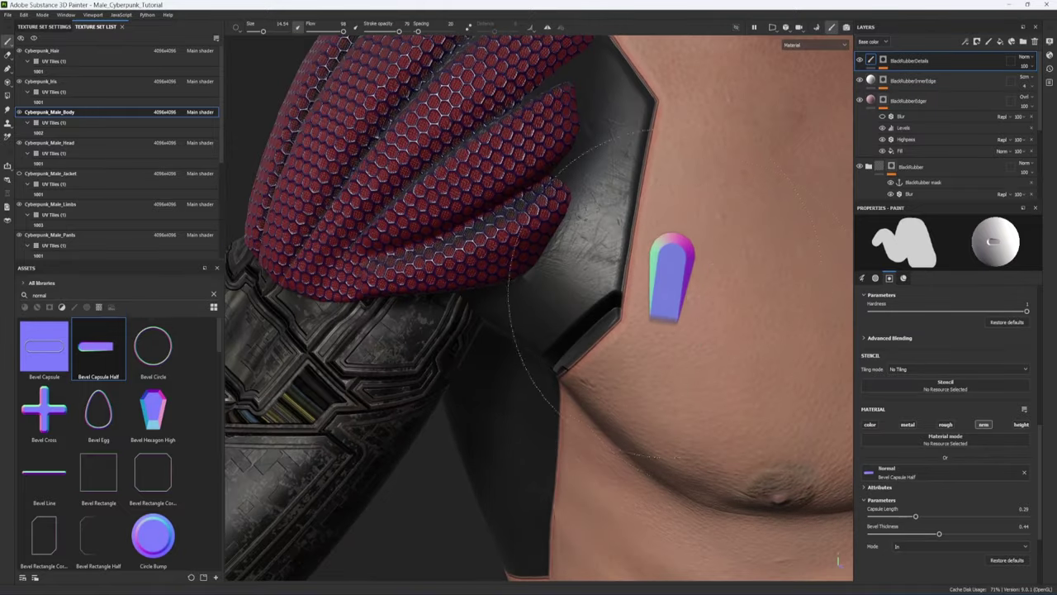
{"action": "left_click_drag", "start_coordinate": [649, 315], "coordinate": [713, 377], "text": "alt"}
{"action": "key", "text": "ctrl+z"}
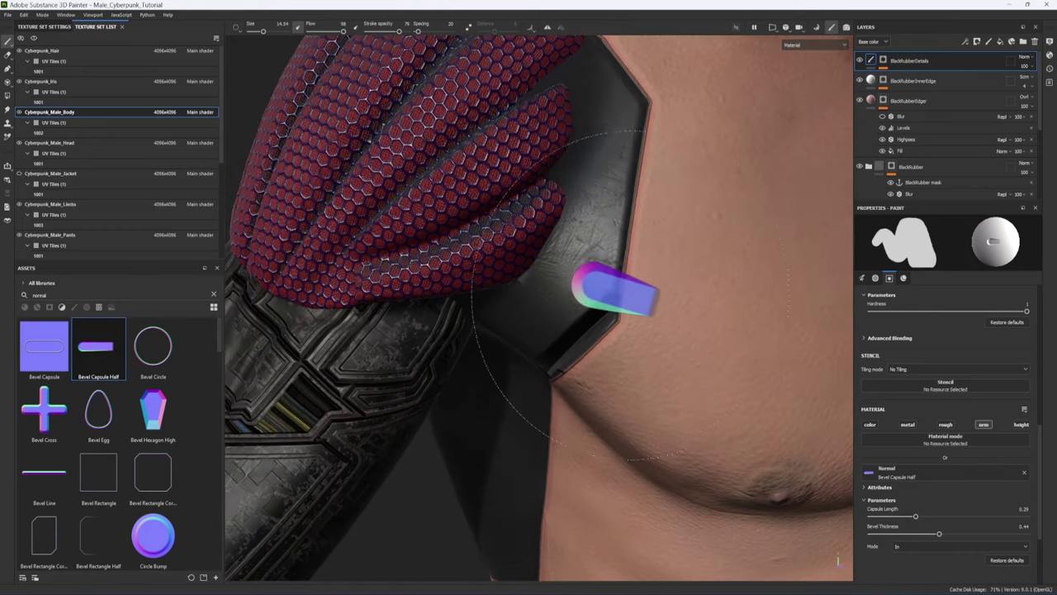
{"action": "right_click_drag", "start_coordinate": [611, 272], "coordinate": [579, 284], "text": "ctrl"}
{"action": "mouse_move", "coordinate": [567, 281]}
{"action": "left_mouse_down", "text": "alt"}
{"action": "mouse_move", "coordinate": [578, 292]}
{"action": "mouse_move", "coordinate": [600, 248]}
{"action": "mouse_move", "coordinate": [583, 275]}
{"action": "left_mouse_up", "text": "alt"}
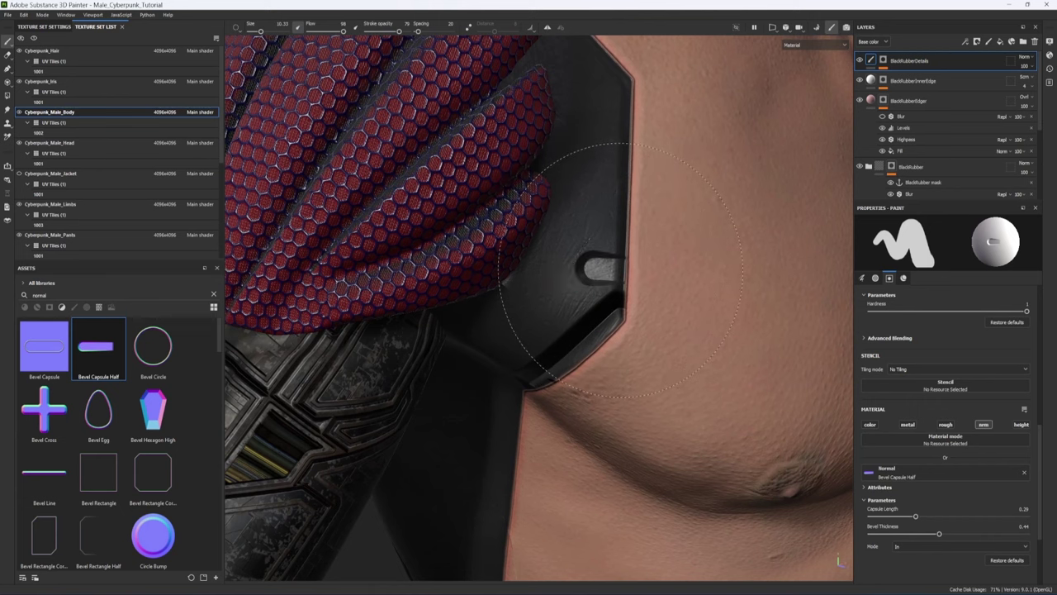
- Stamp more half capsules along the rubber's chest and lower edges, and Niche Rectangle Corner Slope Wide details on the back
{"action": "mouse_move", "coordinate": [624, 268]}
{"action": "left_mouse_down", "text": "alt"}
{"action": "mouse_move", "coordinate": [661, 330]}
{"action": "mouse_move", "coordinate": [621, 258]}
{"action": "mouse_move", "coordinate": [685, 300]}
{"action": "mouse_move", "coordinate": [609, 243]}
{"action": "mouse_move", "coordinate": [746, 323]}
{"action": "mouse_move", "coordinate": [757, 310]}
{"action": "mouse_move", "coordinate": [361, 358]}
{"action": "mouse_move", "coordinate": [471, 421]}
{"action": "left_mouse_up", "text": "alt"}
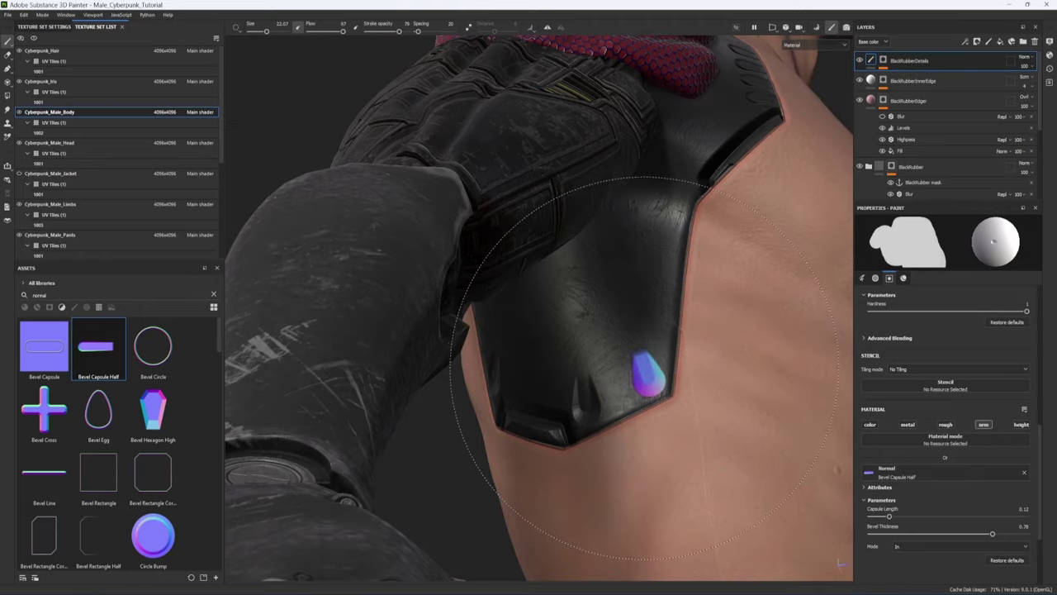
{"action": "mouse_move", "coordinate": [648, 372]}
{"action": "left_mouse_down", "text": "alt"}
{"action": "mouse_move", "coordinate": [642, 449]}
{"action": "mouse_move", "coordinate": [548, 548]}
{"action": "left_mouse_up", "text": "alt"}
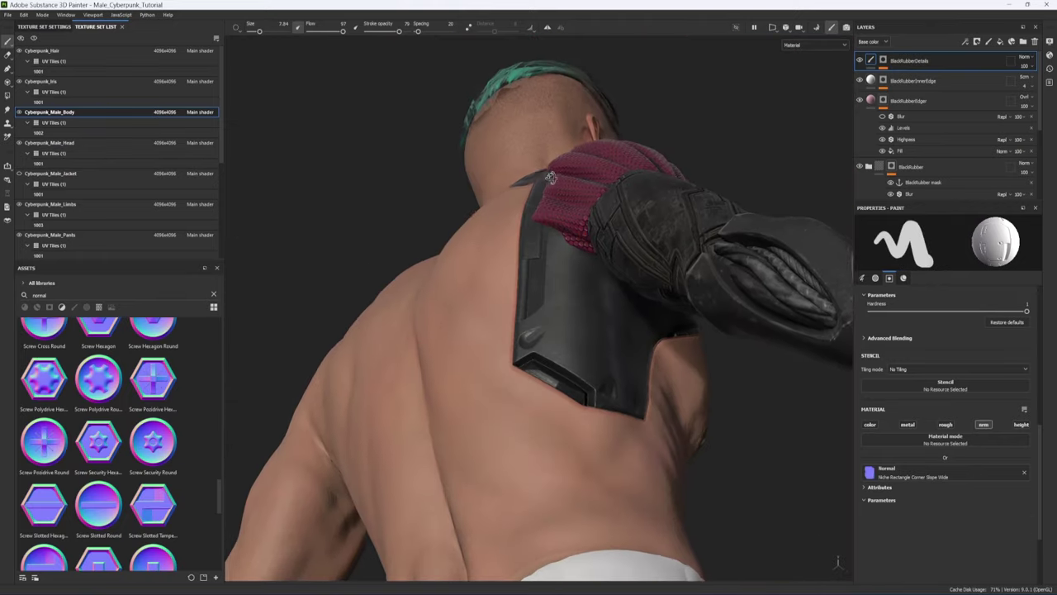
{"action": "mouse_move", "coordinate": [462, 215]}
{"action": "left_mouse_down", "text": "alt"}
{"action": "mouse_move", "coordinate": [356, 204]}
{"action": "mouse_move", "coordinate": [319, 228]}
{"action": "mouse_move", "coordinate": [314, 289]}
{"action": "left_mouse_up", "text": "alt"}
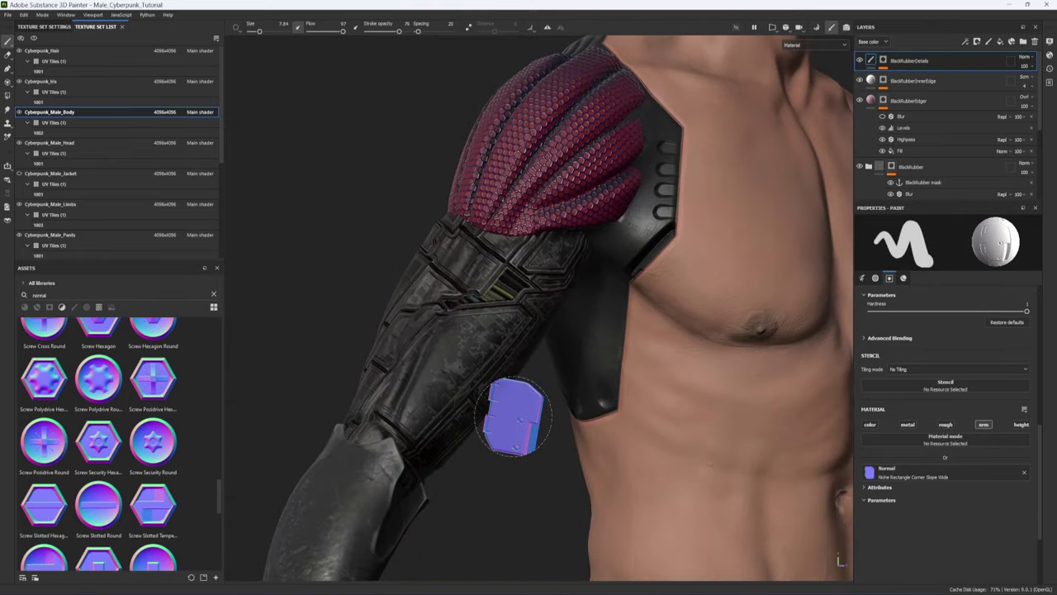
{"action": "left_click_drag", "start_coordinate": [515, 417], "coordinate": [617, 346], "text": "alt"}
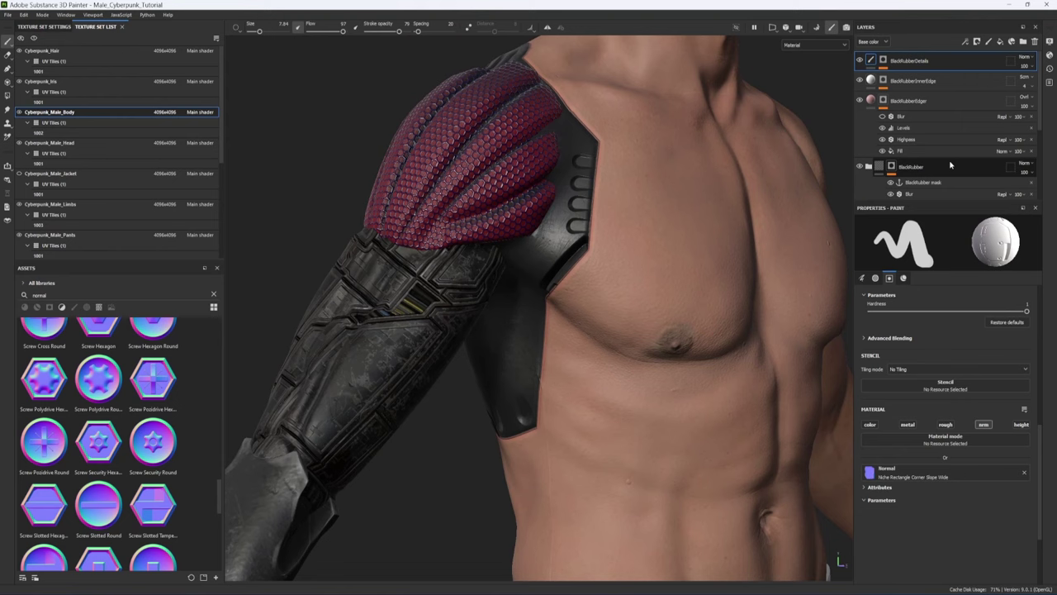
- Group BlackRubberDetails, BlackRubberInnerEdge, the edge layer and the BlackRubber folder into a new folder named Black Rubber Material
{"action": "left_click", "coordinate": [1025, 43]}
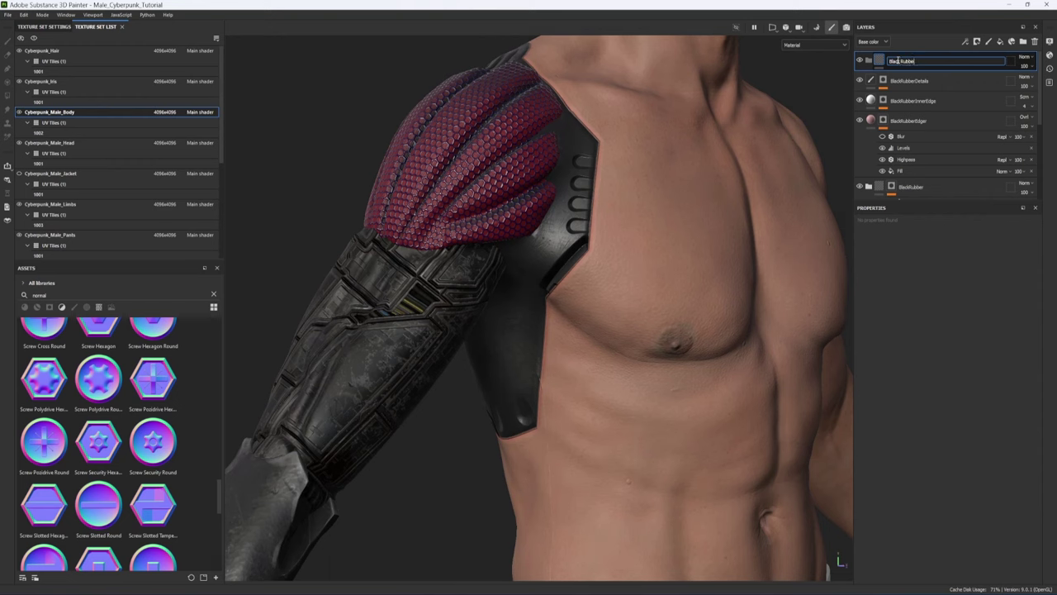
{"action": "type", "text": "Black Rubber Material"}
{"action": "left_click", "coordinate": [933, 82]}
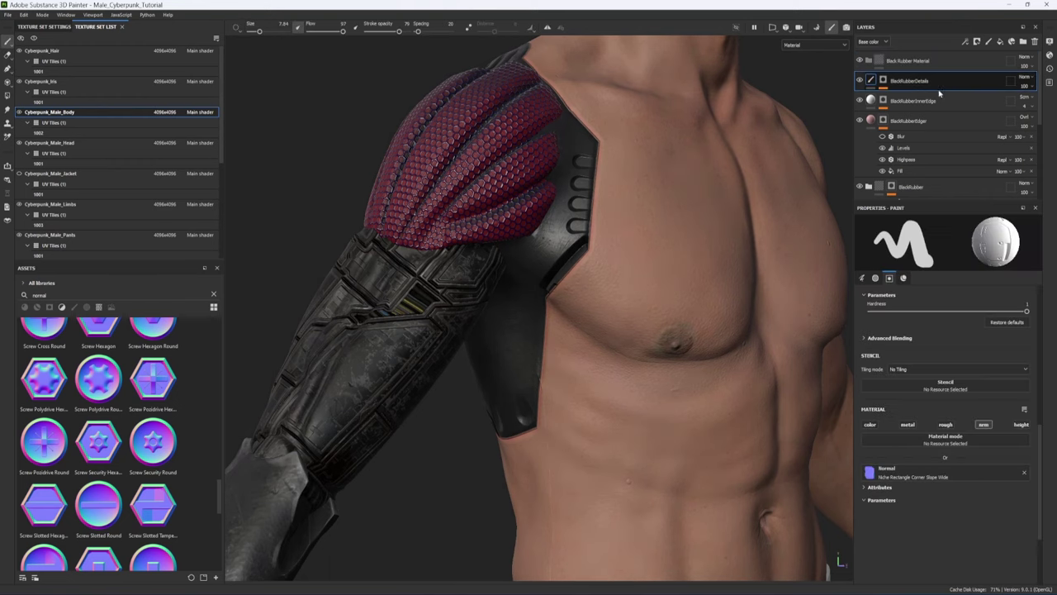
{"action": "left_click", "coordinate": [932, 187], "text": "shift"}
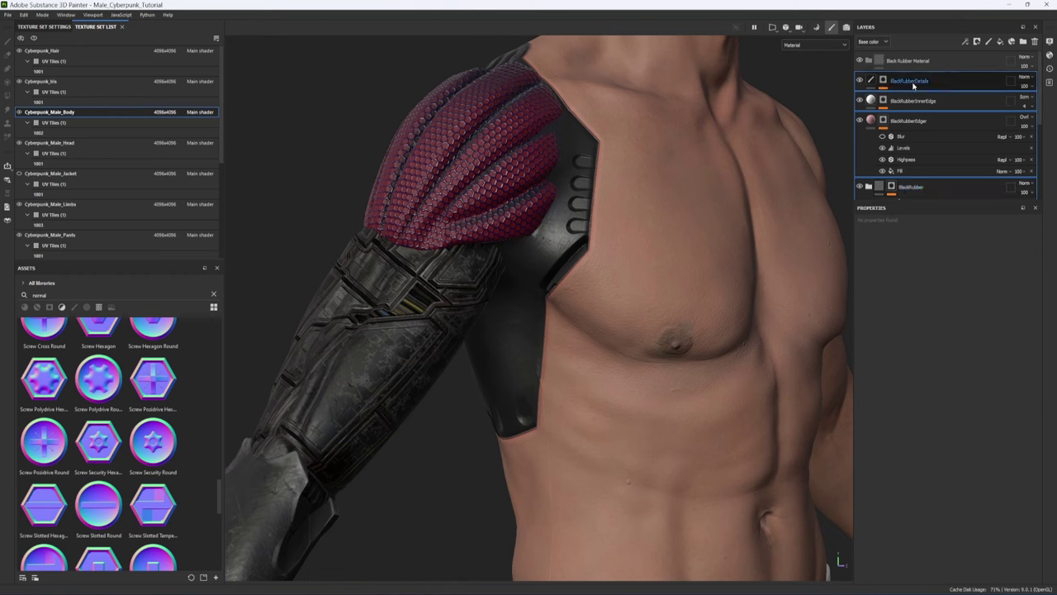
{"action": "left_click_drag", "start_coordinate": [913, 85], "coordinate": [907, 61]}
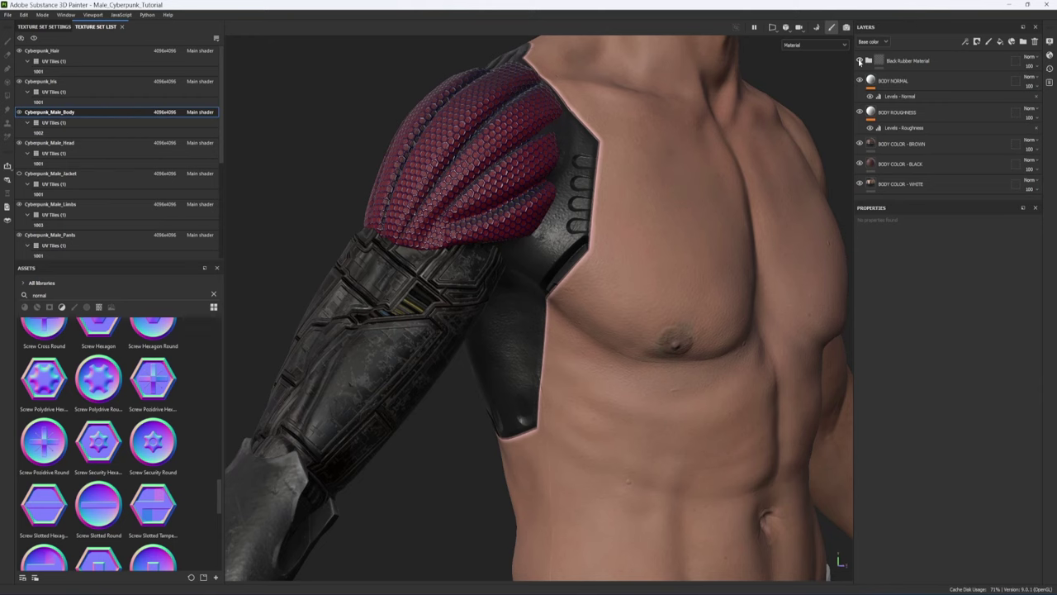
- Hide and show the Black Rubber Material folder to compare the body, and inspect the chest edge up close
{"action": "left_click", "coordinate": [860, 61]}
{"action": "middle_click_drag", "start_coordinate": [723, 160], "coordinate": [729, 203], "text": "alt"}
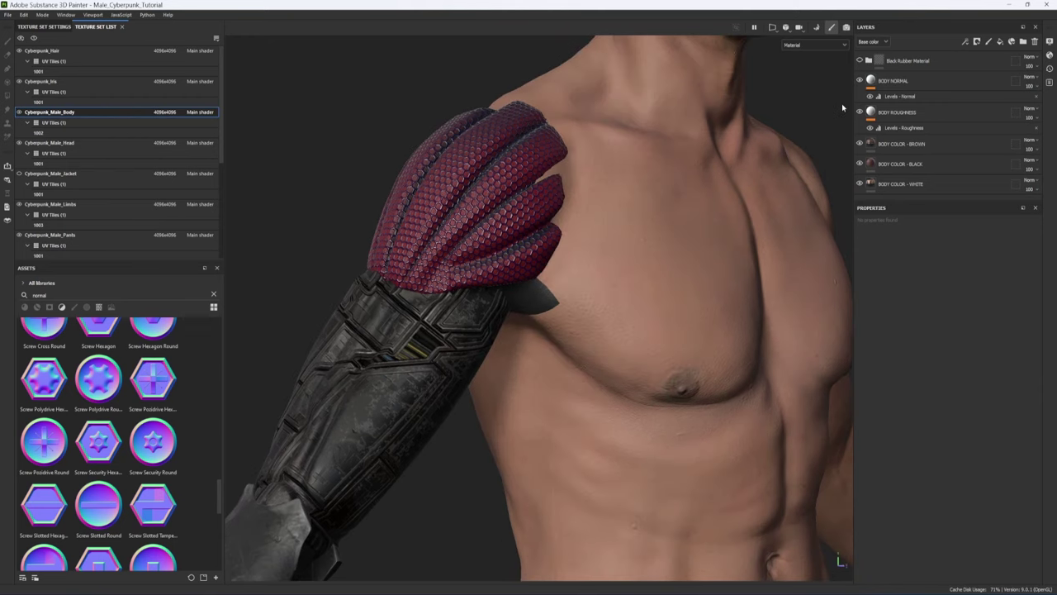
{"action": "left_click", "coordinate": [860, 61]}
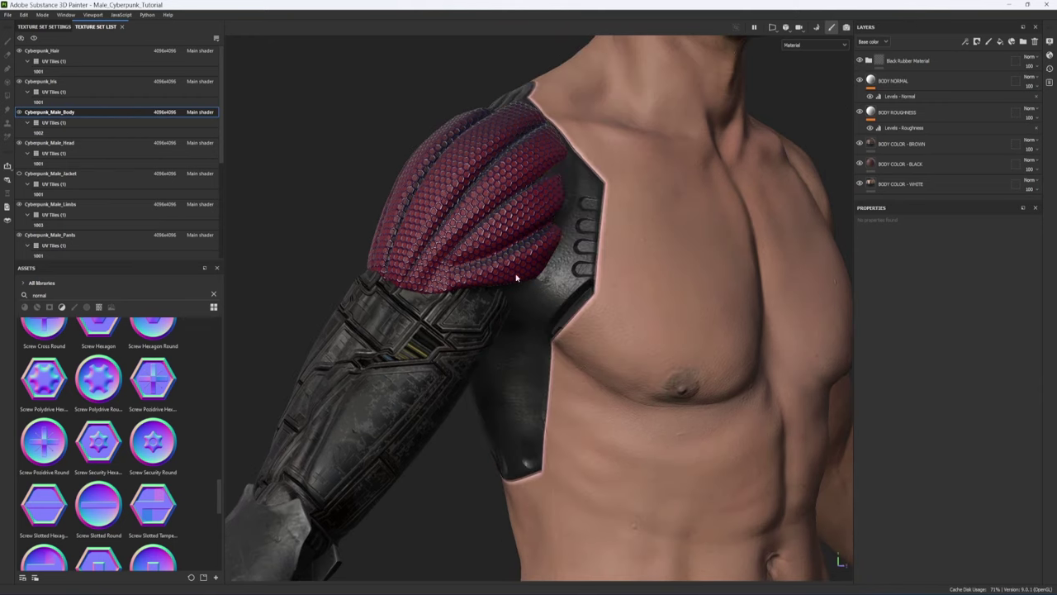
{"action": "scroll", "coordinate": [514, 342], "scroll_direction": "up", "scroll_amount": 6}
{"action": "left_click_drag", "start_coordinate": [612, 379], "coordinate": [605, 391], "text": "alt"}
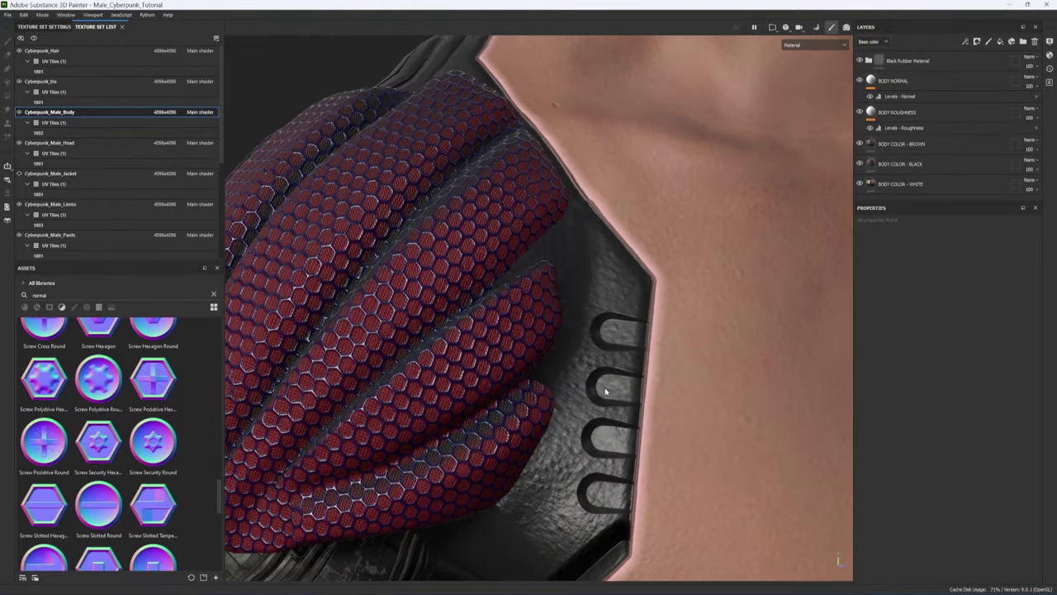
- Set the Black Rubber Material folder's base colour blending mode to Passthrough
{"action": "left_click", "coordinate": [870, 62]}
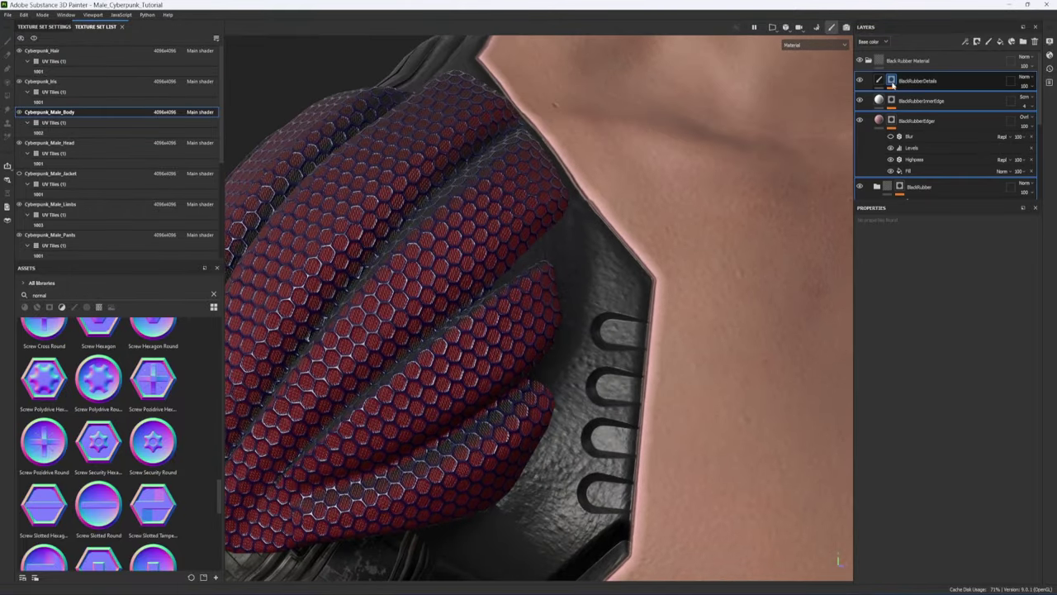
{"action": "scroll", "coordinate": [892, 85], "scroll_direction": "down", "scroll_amount": 3}
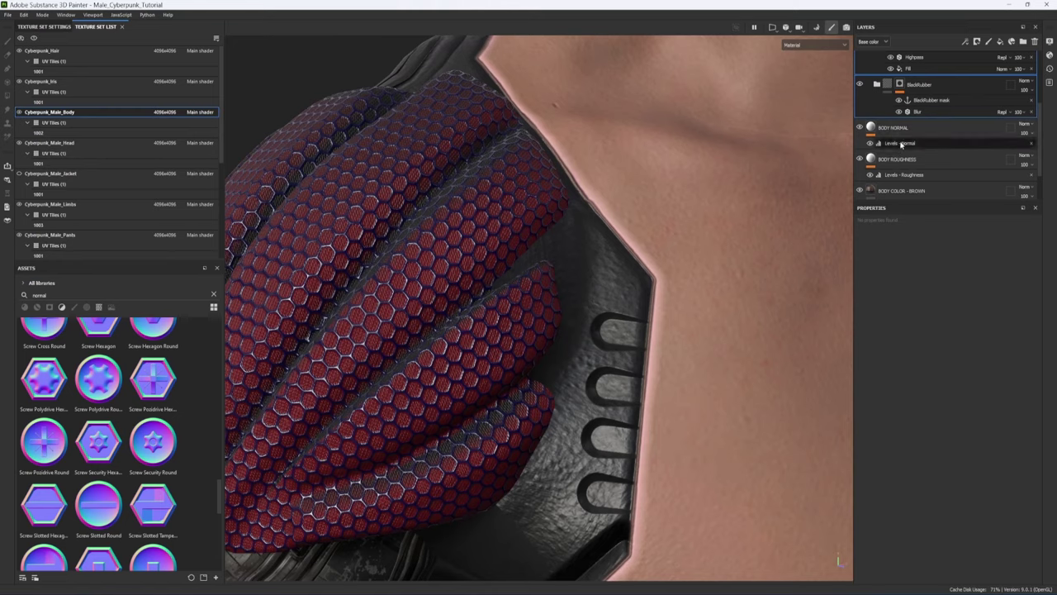
{"action": "scroll", "coordinate": [785, 275], "scroll_direction": "up", "scroll_amount": 2}
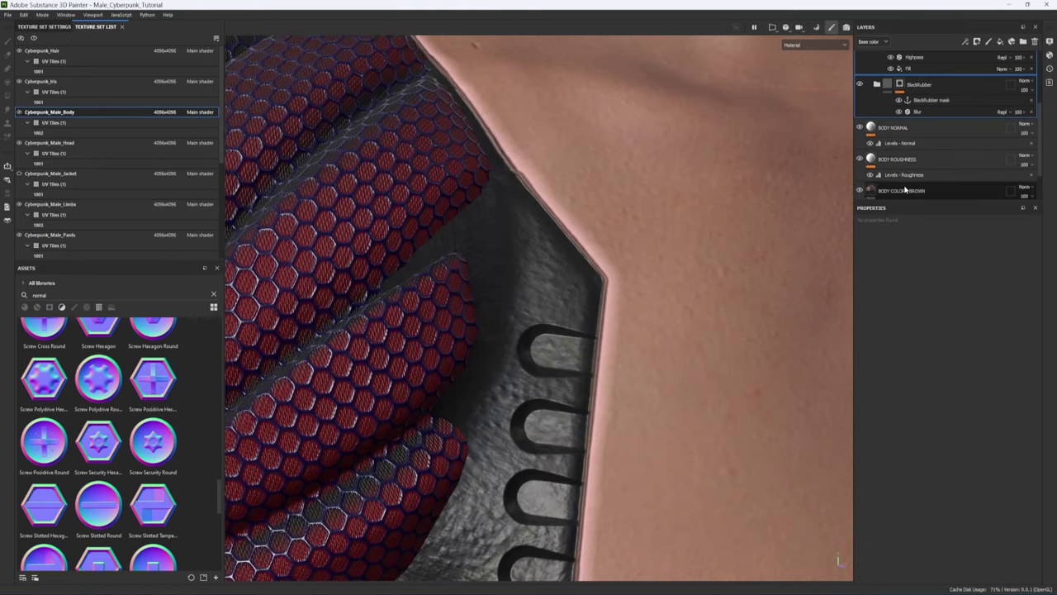
{"action": "scroll", "coordinate": [905, 189], "scroll_direction": "up", "scroll_amount": 3}
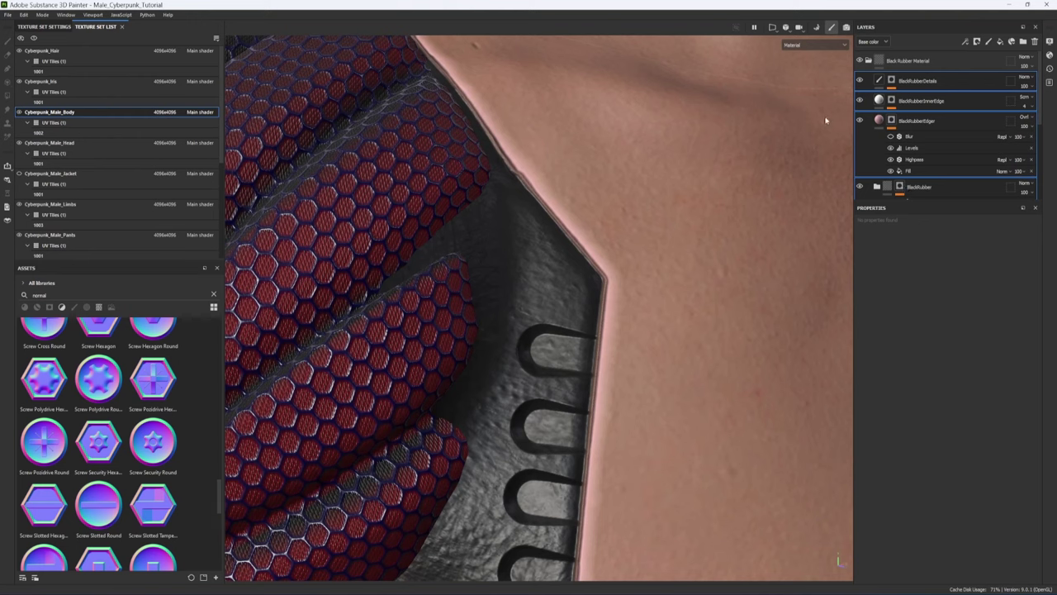
{"action": "left_click", "coordinate": [945, 62]}
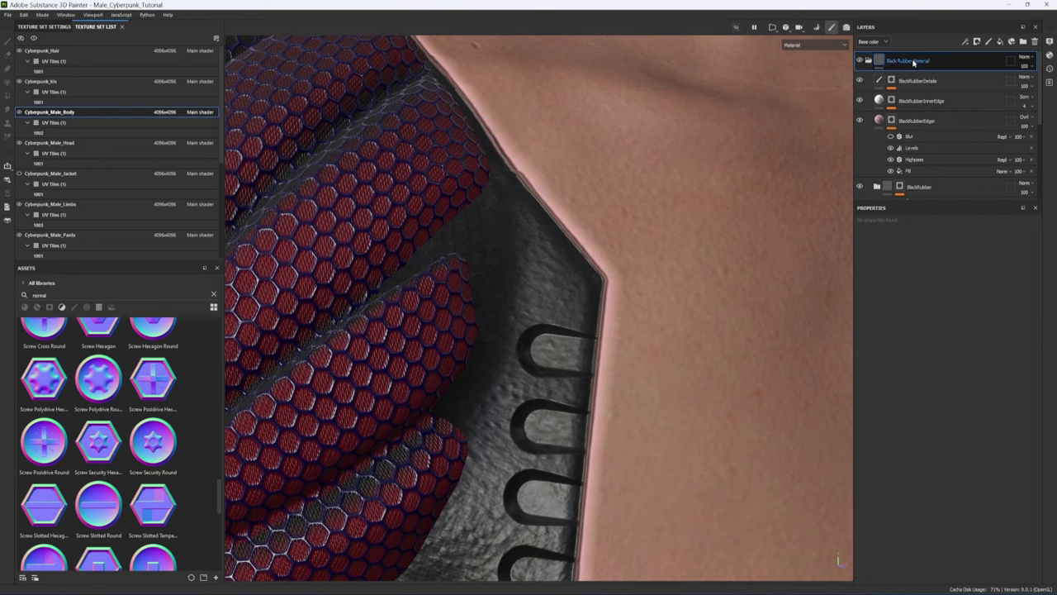
{"action": "left_click", "coordinate": [1025, 57]}
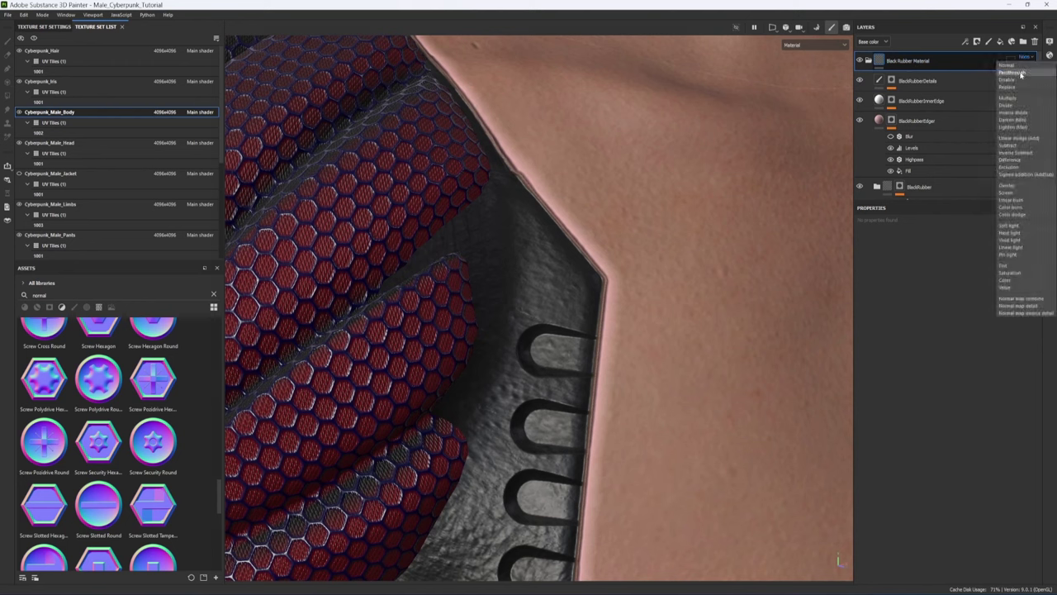
{"action": "left_click", "coordinate": [1021, 73]}
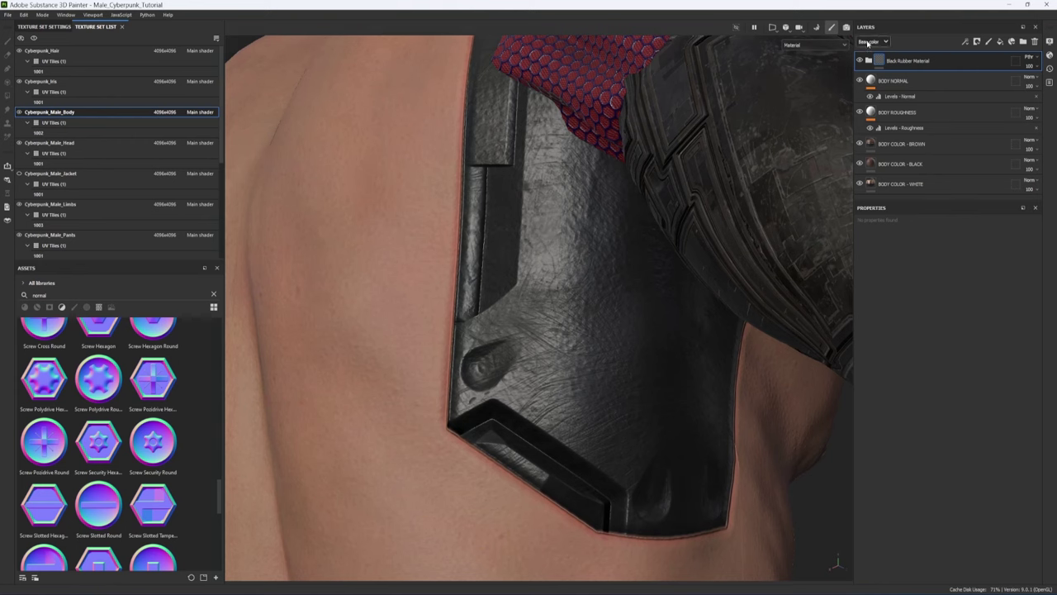
- Switch the layer stack to the Normal channel and set the Black Rubber Material folder's blending mode to Passthrough
{"action": "left_click", "coordinate": [867, 79]}
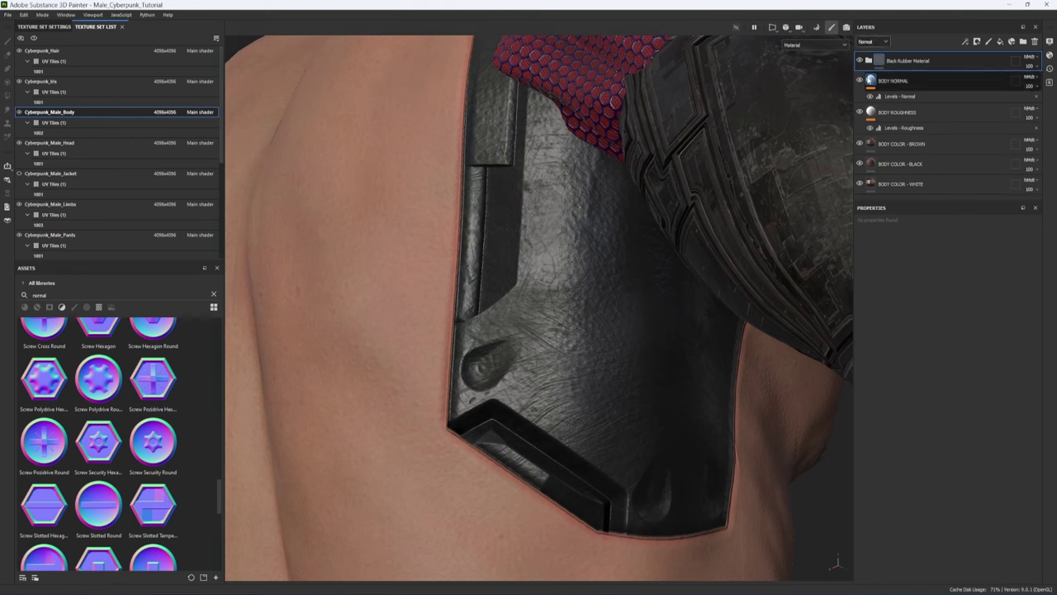
{"action": "left_click", "coordinate": [1030, 58]}
{"action": "left_click", "coordinate": [1026, 73]}
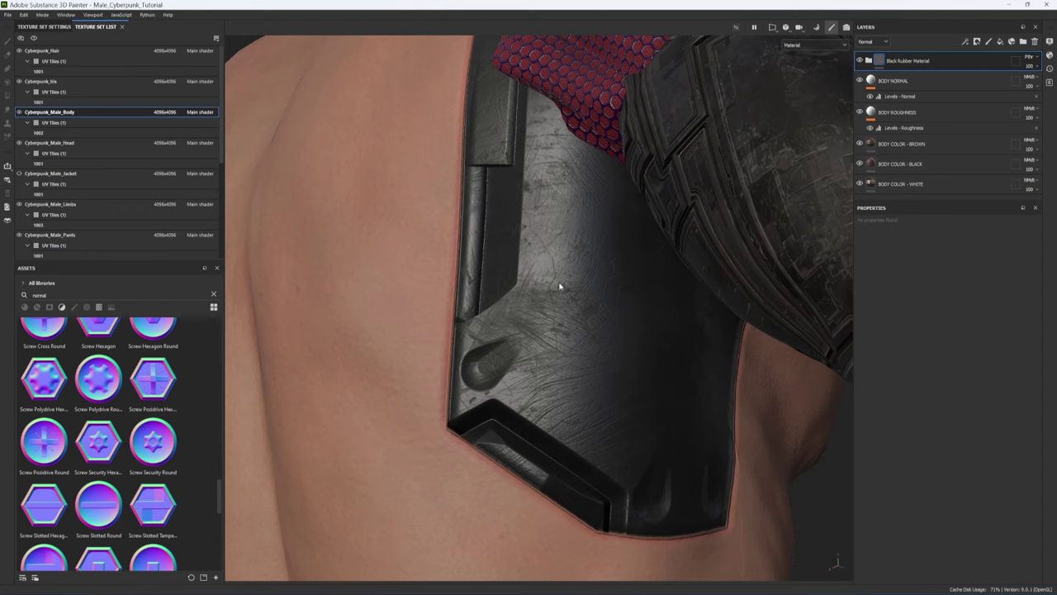
- Search the assets for metal, add the Steel Scratched smart material above Black Rubber Material, and mask it to dots inside the four chest capsules
{"action": "scroll", "coordinate": [560, 283], "scroll_direction": "down", "scroll_amount": 4}
{"action": "left_click_drag", "start_coordinate": [559, 283], "coordinate": [518, 403], "text": "alt"}
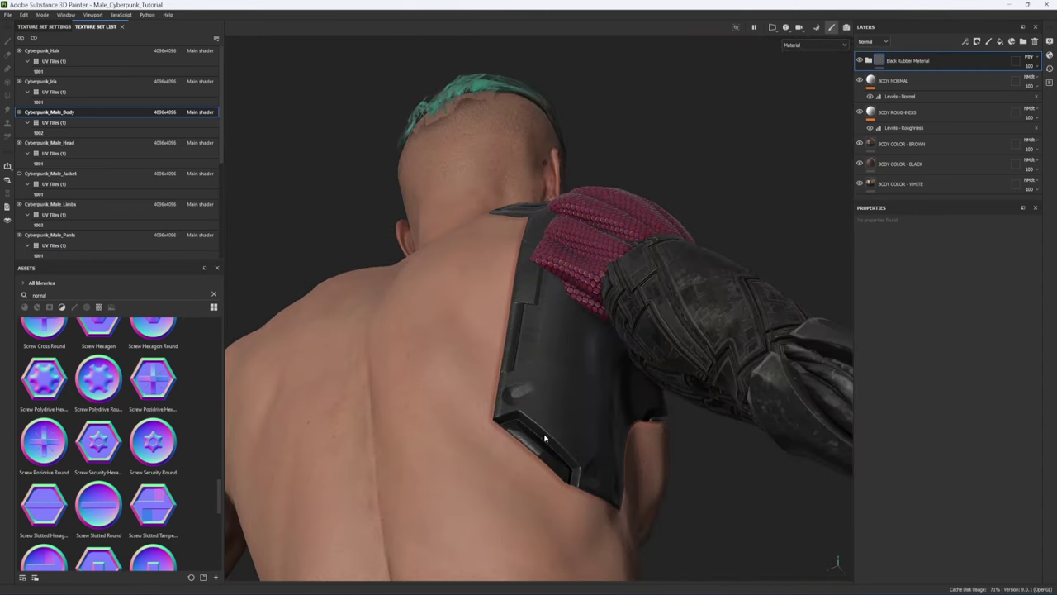
{"action": "left_click_drag", "start_coordinate": [616, 481], "coordinate": [526, 506], "text": "alt"}
{"action": "left_click_drag", "start_coordinate": [619, 491], "coordinate": [597, 455], "text": "alt"}
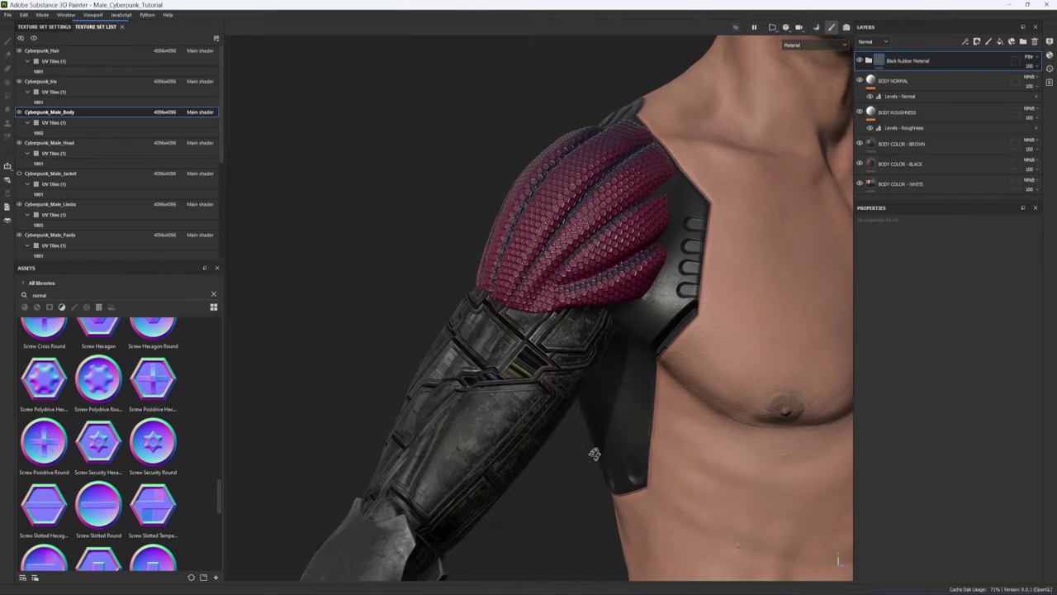
{"action": "middle_click_drag", "start_coordinate": [695, 296], "coordinate": [683, 366], "text": "alt"}
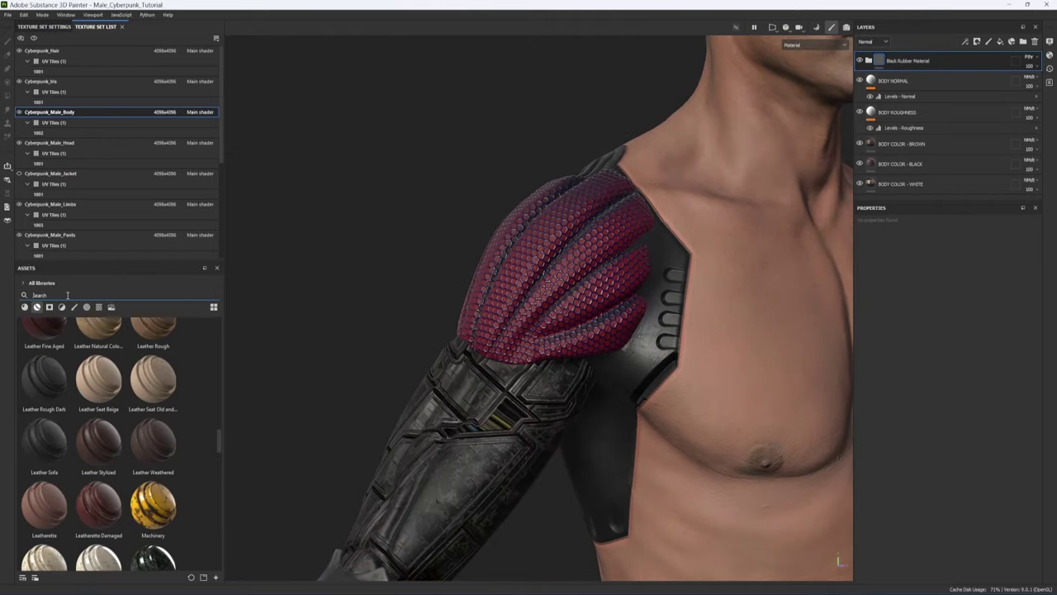
{"action": "type", "text": "met"}
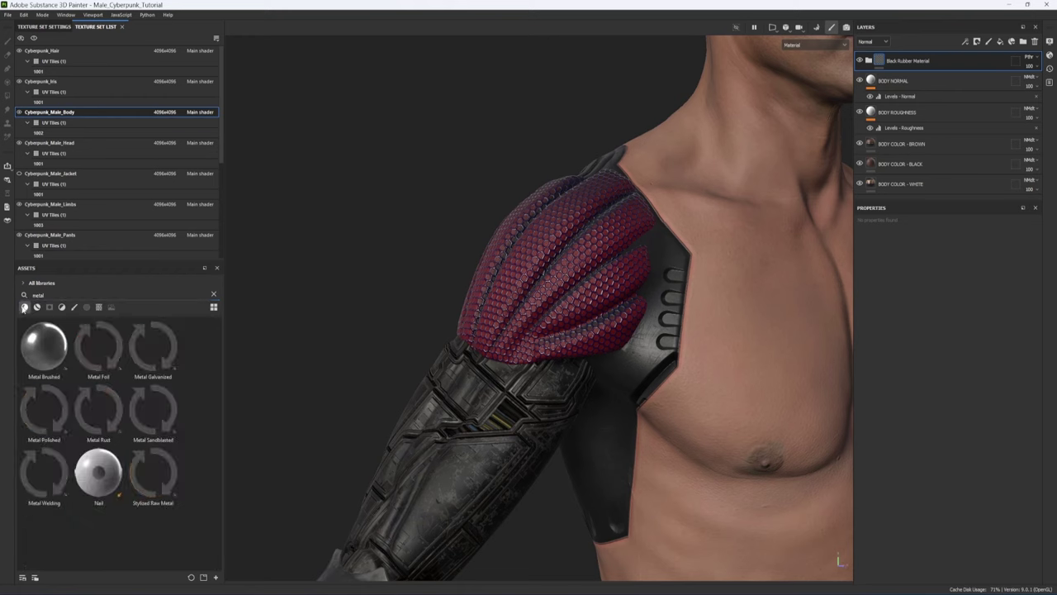
{"action": "left_click_drag", "start_coordinate": [99, 471], "coordinate": [695, 293]}
{"action": "scroll", "coordinate": [695, 292], "scroll_direction": "up", "scroll_amount": 3}
{"action": "left_click", "coordinate": [978, 42]}
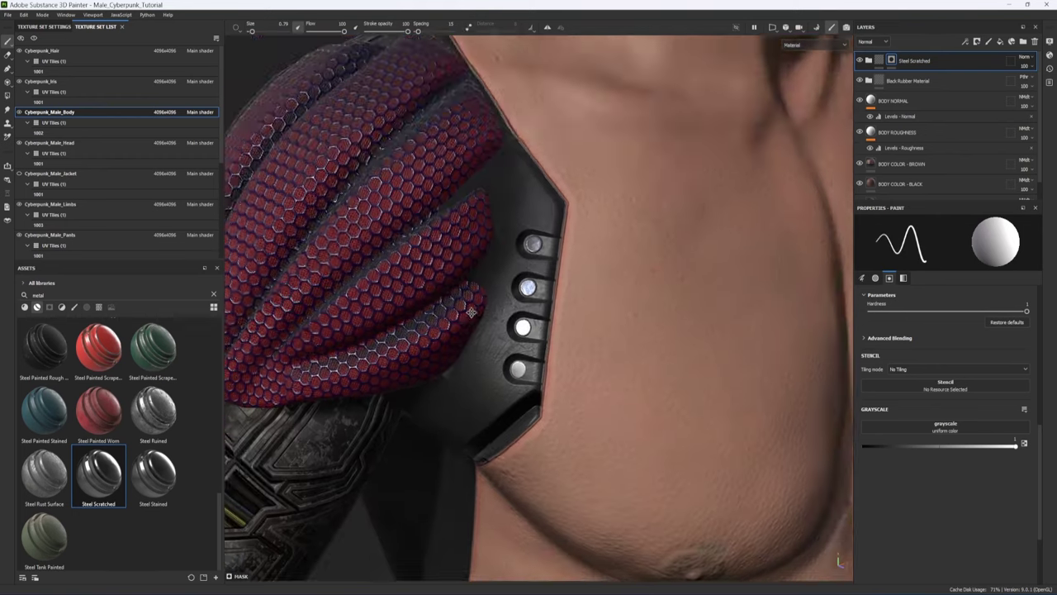
- Paint the Steel Scratched mask over the round disc on the back of the shoulder with a brush size of about 4.17
{"action": "middle_click_drag", "start_coordinate": [537, 548], "coordinate": [545, 217], "text": "alt"}
{"action": "scroll", "coordinate": [545, 217], "scroll_direction": "up", "scroll_amount": 5}
{"action": "left_click_drag", "start_coordinate": [567, 119], "coordinate": [556, 213], "text": "alt"}
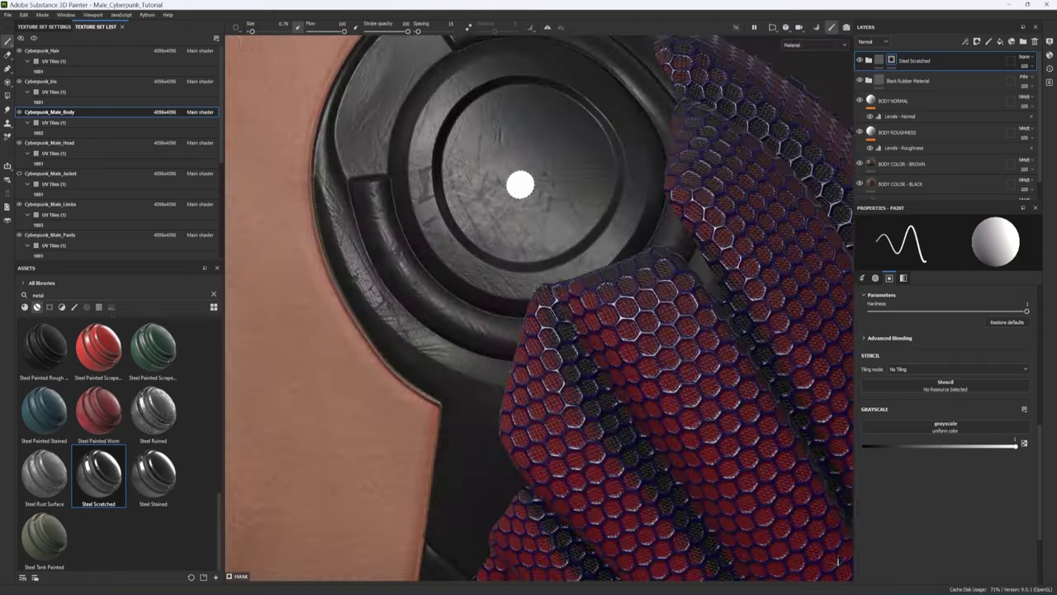
{"action": "right_click_drag", "start_coordinate": [521, 182], "coordinate": [570, 182], "text": "ctrl"}
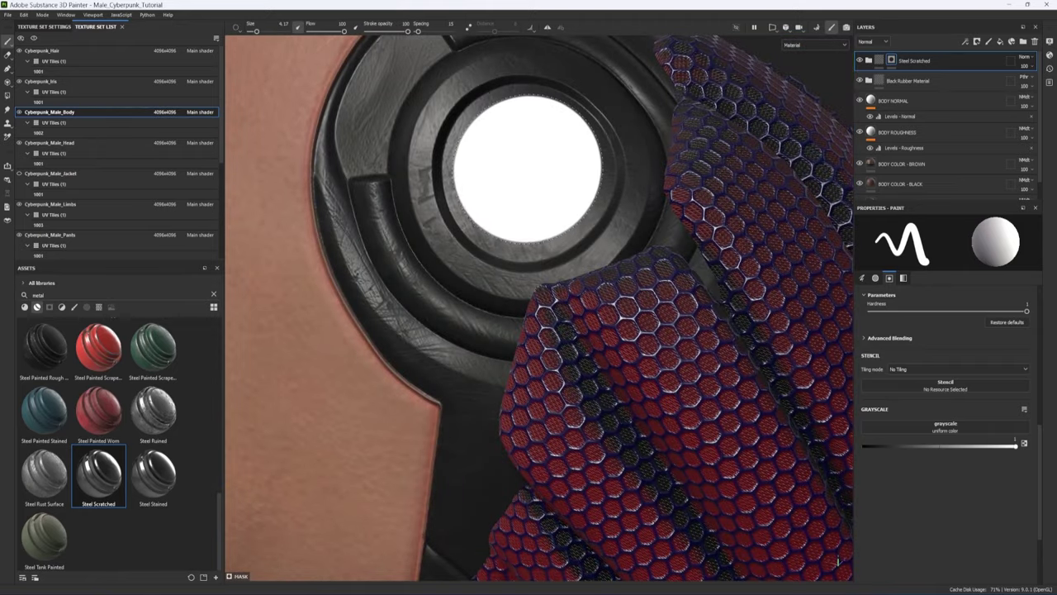
{"action": "left_click", "coordinate": [526, 177]}
- Expand the Steel Scratched folder and add a new paint layer above its Sharpen layer
{"action": "scroll", "coordinate": [520, 190], "scroll_direction": "down", "scroll_amount": 6}
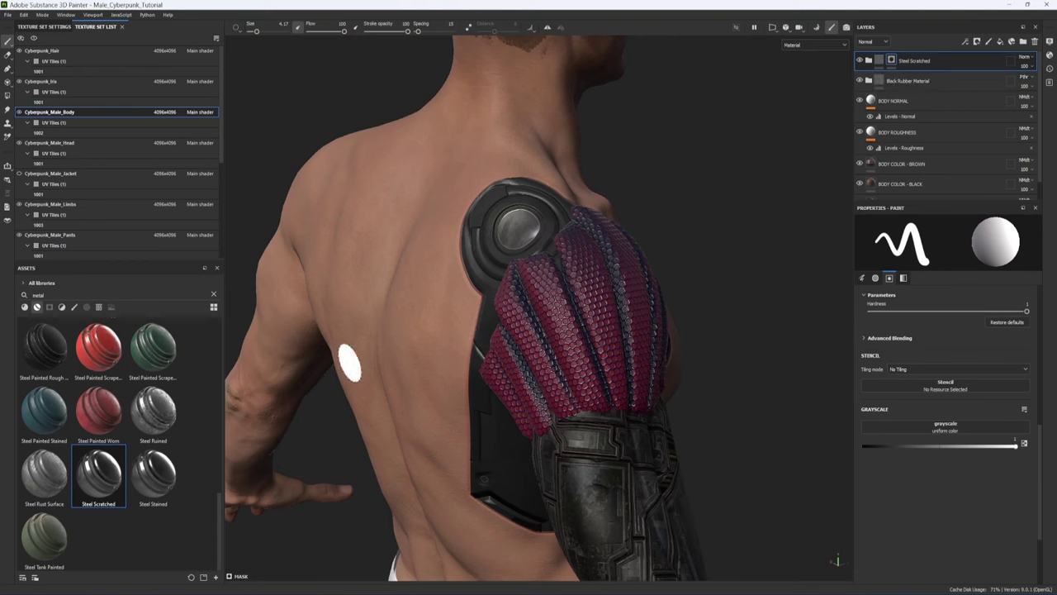
{"action": "double_click", "coordinate": [909, 61]}
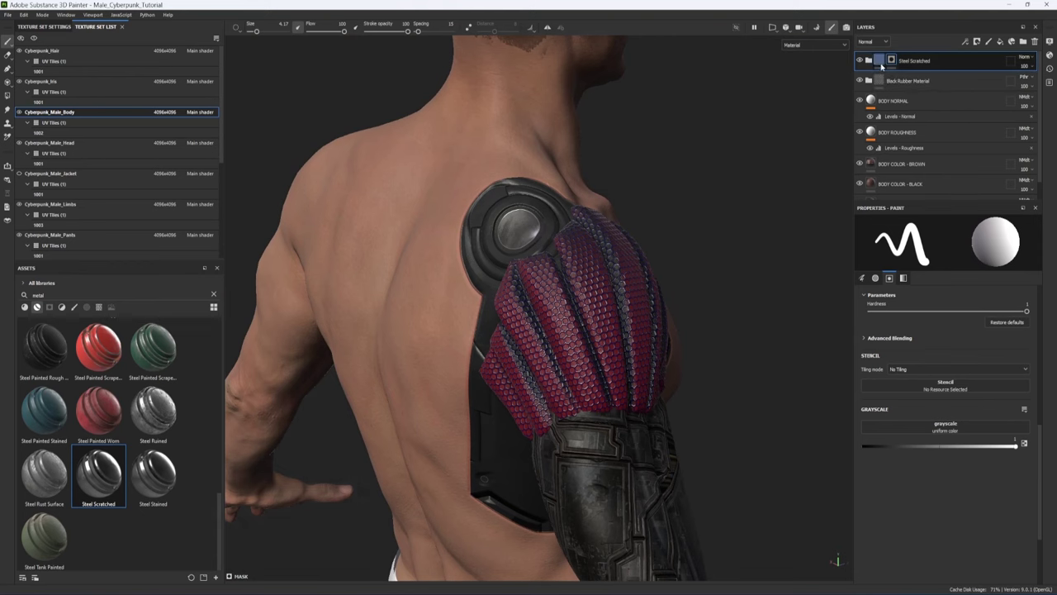
{"action": "left_click", "coordinate": [882, 66]}
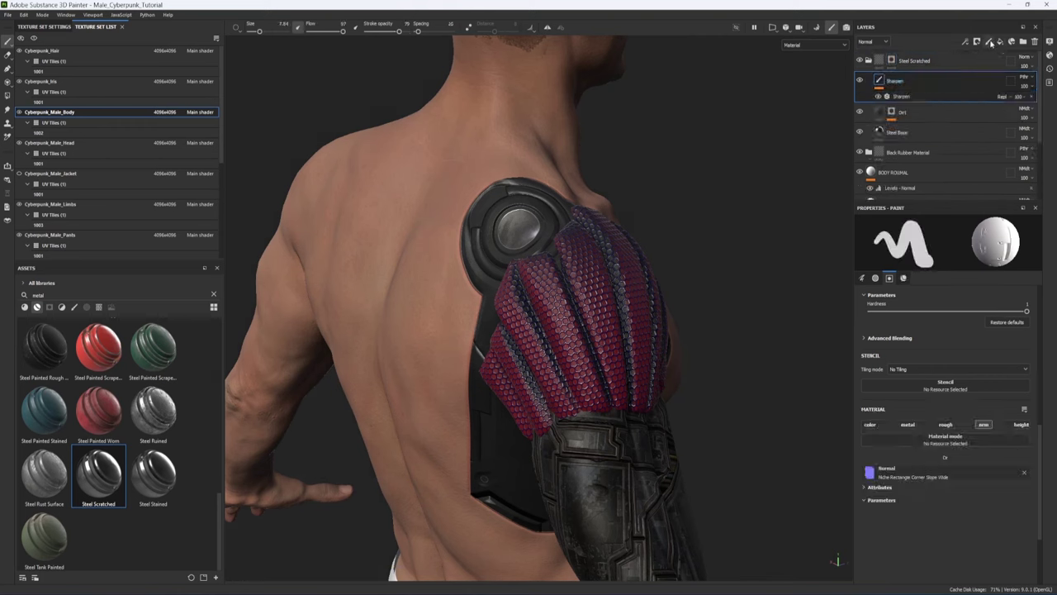
{"action": "left_click", "coordinate": [991, 43]}
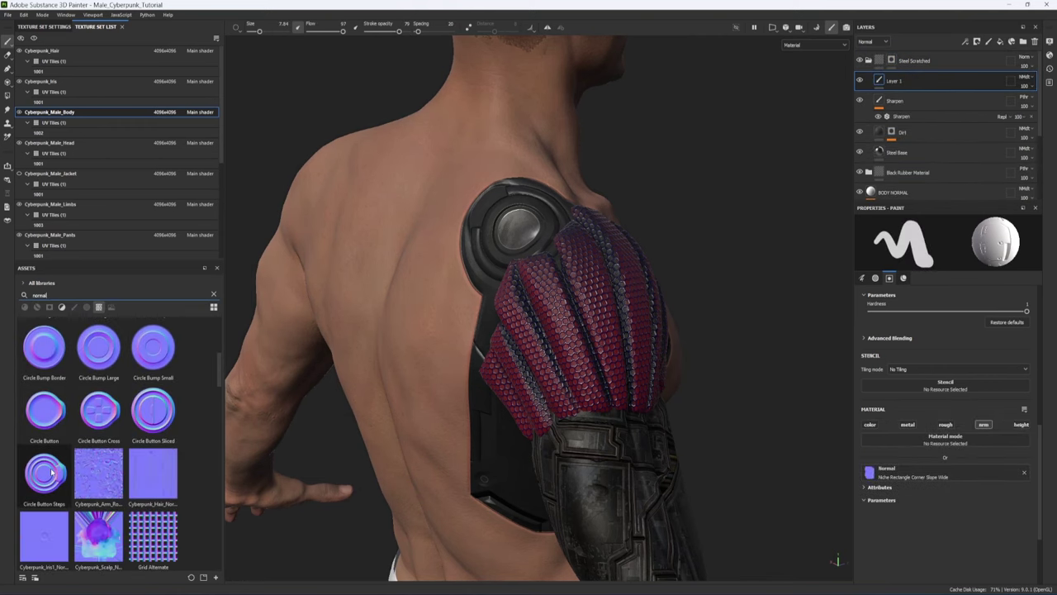
- Try Circle Button Cross on the shoulder's steel disc, and replace it with Circle Button Steps at a brush size of about 5.95
{"action": "left_click", "coordinate": [98, 410]}
{"action": "left_click_drag", "start_coordinate": [430, 252], "coordinate": [504, 252], "text": "alt"}
{"action": "scroll", "coordinate": [519, 244], "scroll_direction": "up", "scroll_amount": 3}
{"action": "right_click_drag", "start_coordinate": [567, 213], "coordinate": [550, 213], "text": "ctrl"}
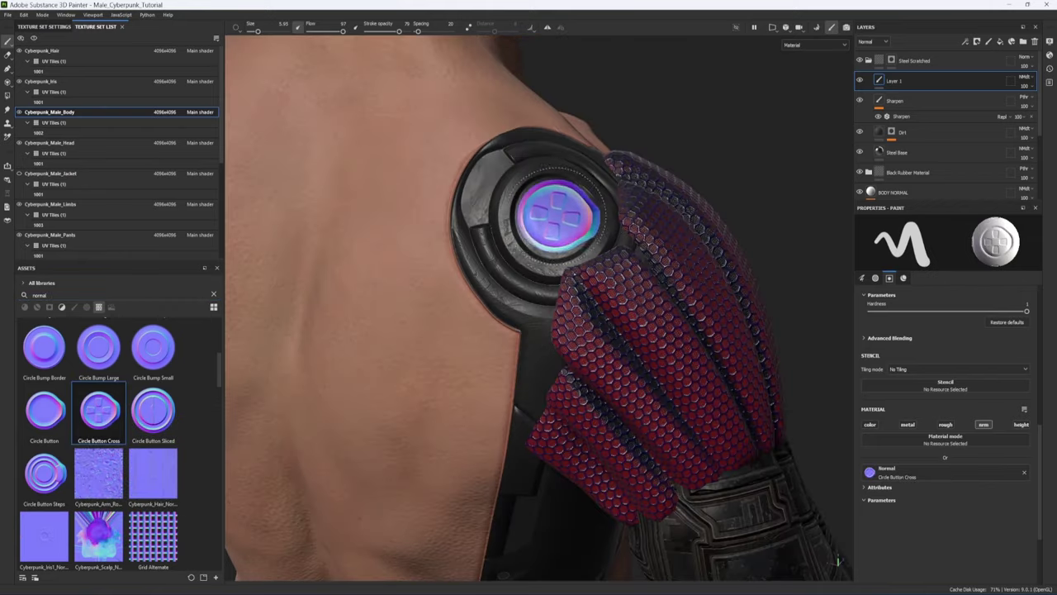
{"action": "left_click_drag", "start_coordinate": [567, 213], "coordinate": [553, 222], "text": "alt"}
{"action": "left_click_drag", "start_coordinate": [44, 473], "coordinate": [560, 223]}
- Load Screw Slotted Round as the brush's normal detail for the four steel dots on the chest
{"action": "scroll", "coordinate": [99, 446], "scroll_direction": "up", "scroll_amount": 5}
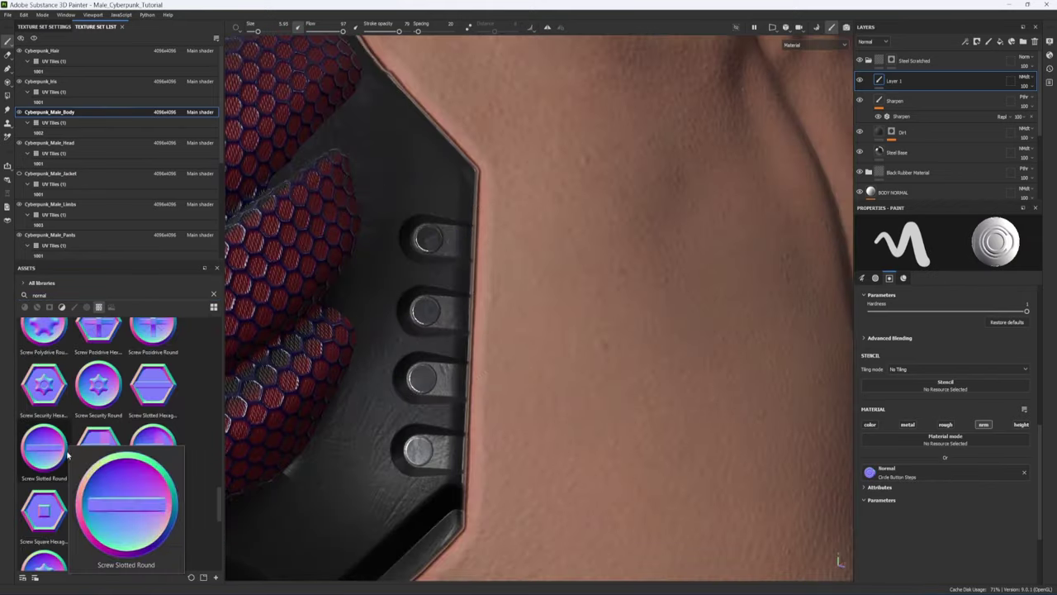
{"action": "left_click_drag", "start_coordinate": [52, 451], "coordinate": [894, 474]}
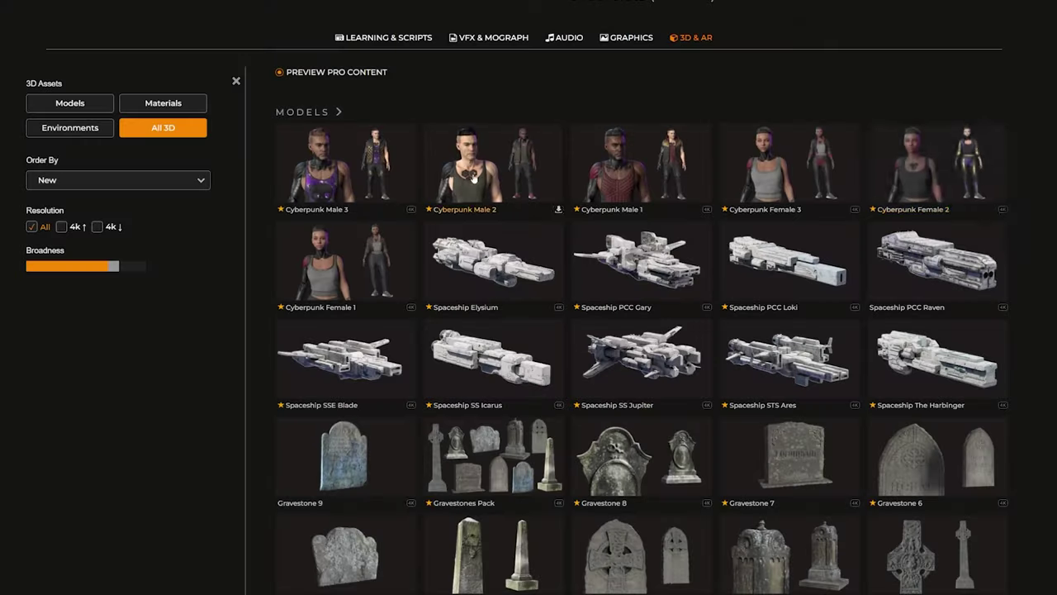
- Switch to the 3D asset website, preview the Cyberpunk Female 2 model and close the preview
{"action": "left_click", "coordinate": [920, 168]}
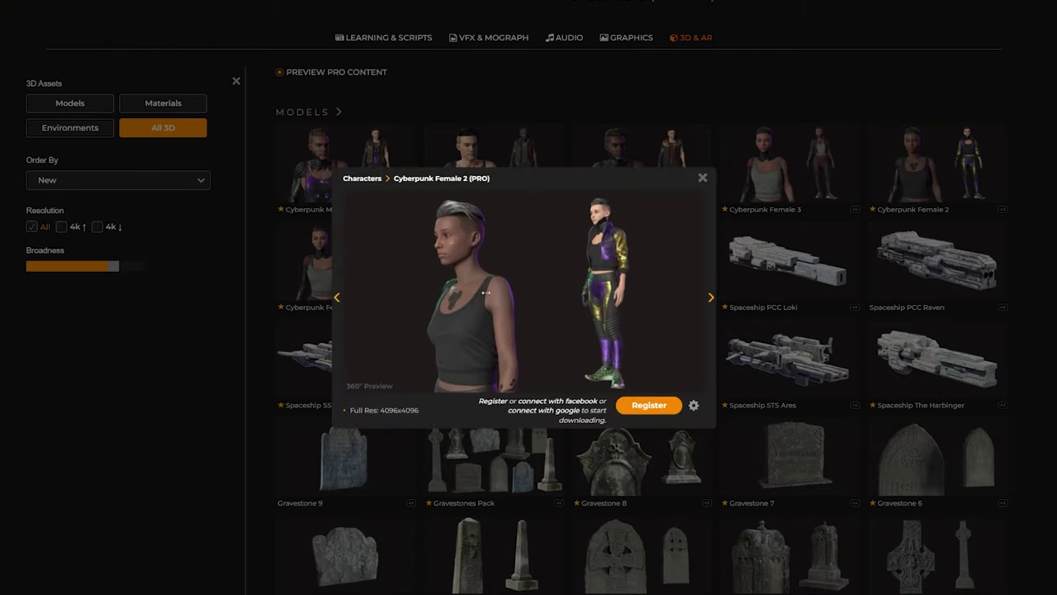
{"action": "left_click", "coordinate": [557, 105]}
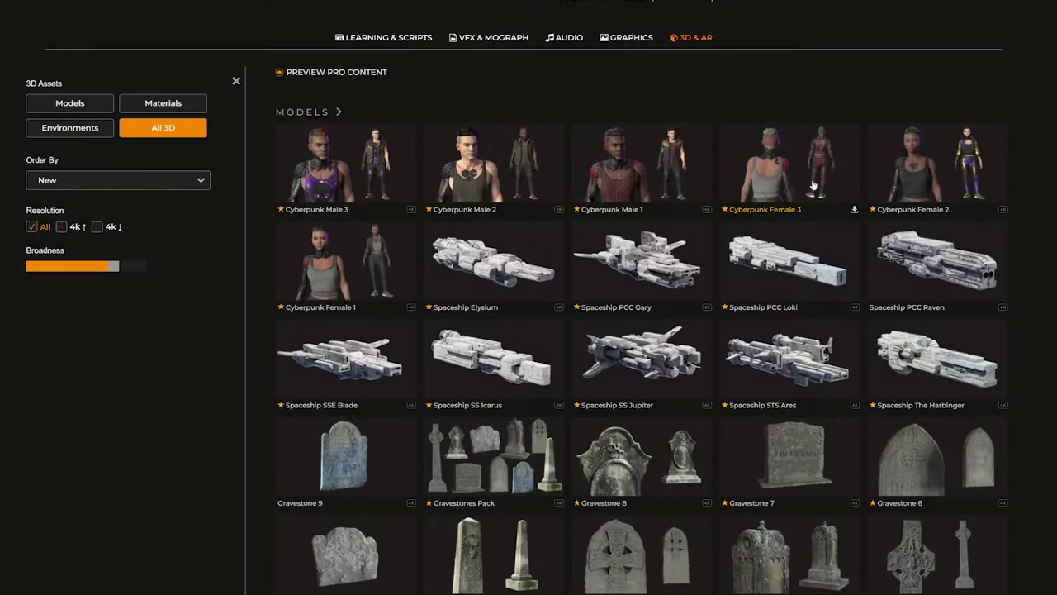